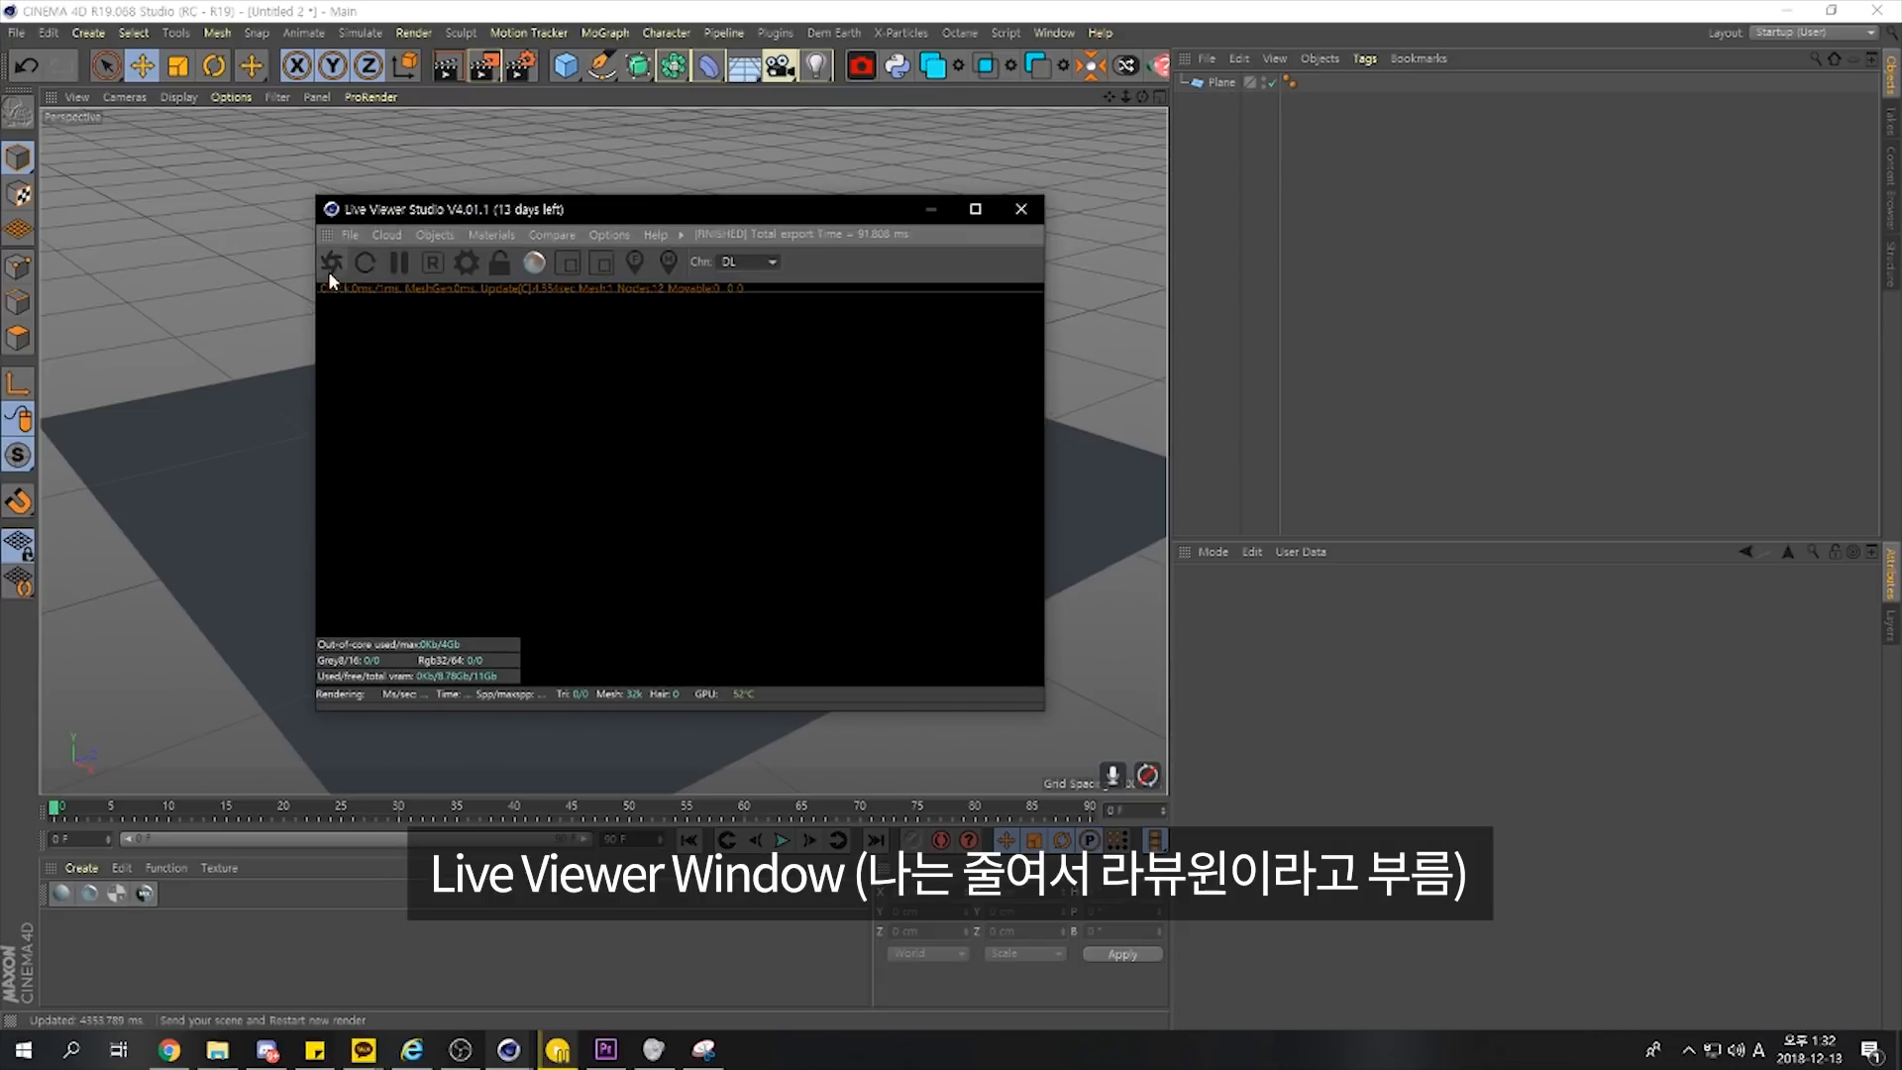
# Start the Octane live render of the plane scene in the Live Viewer
pyautogui.click(331, 270)
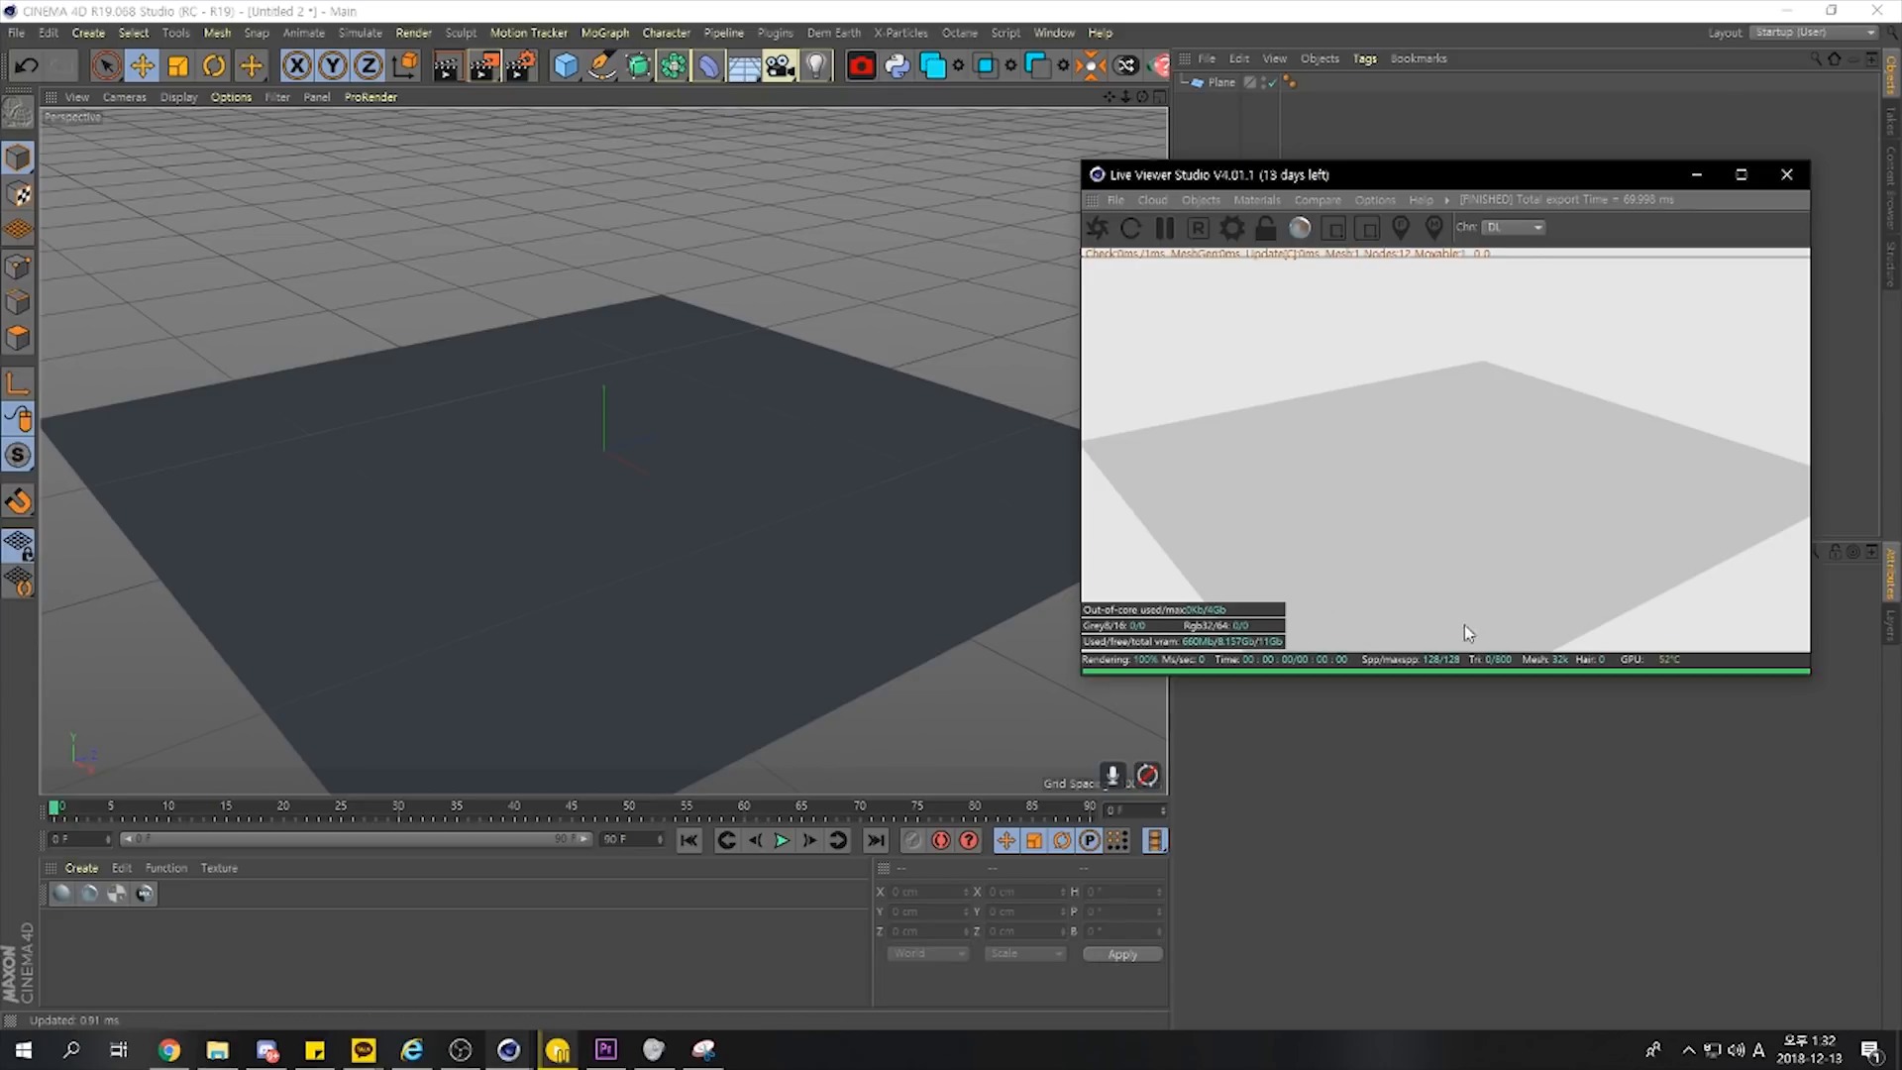
pyautogui.moveTo(1142, 96); pyautogui.dragTo(1119, 154)
pyautogui.keyDown('alt'); pyautogui.moveTo(603, 451); pyautogui.dragTo(603, 367); pyautogui.keyUp('alt')
# Try a cube stretched to about 1849 cm along Z and render the active view to compare it with the live render
pyautogui.click(569, 66)
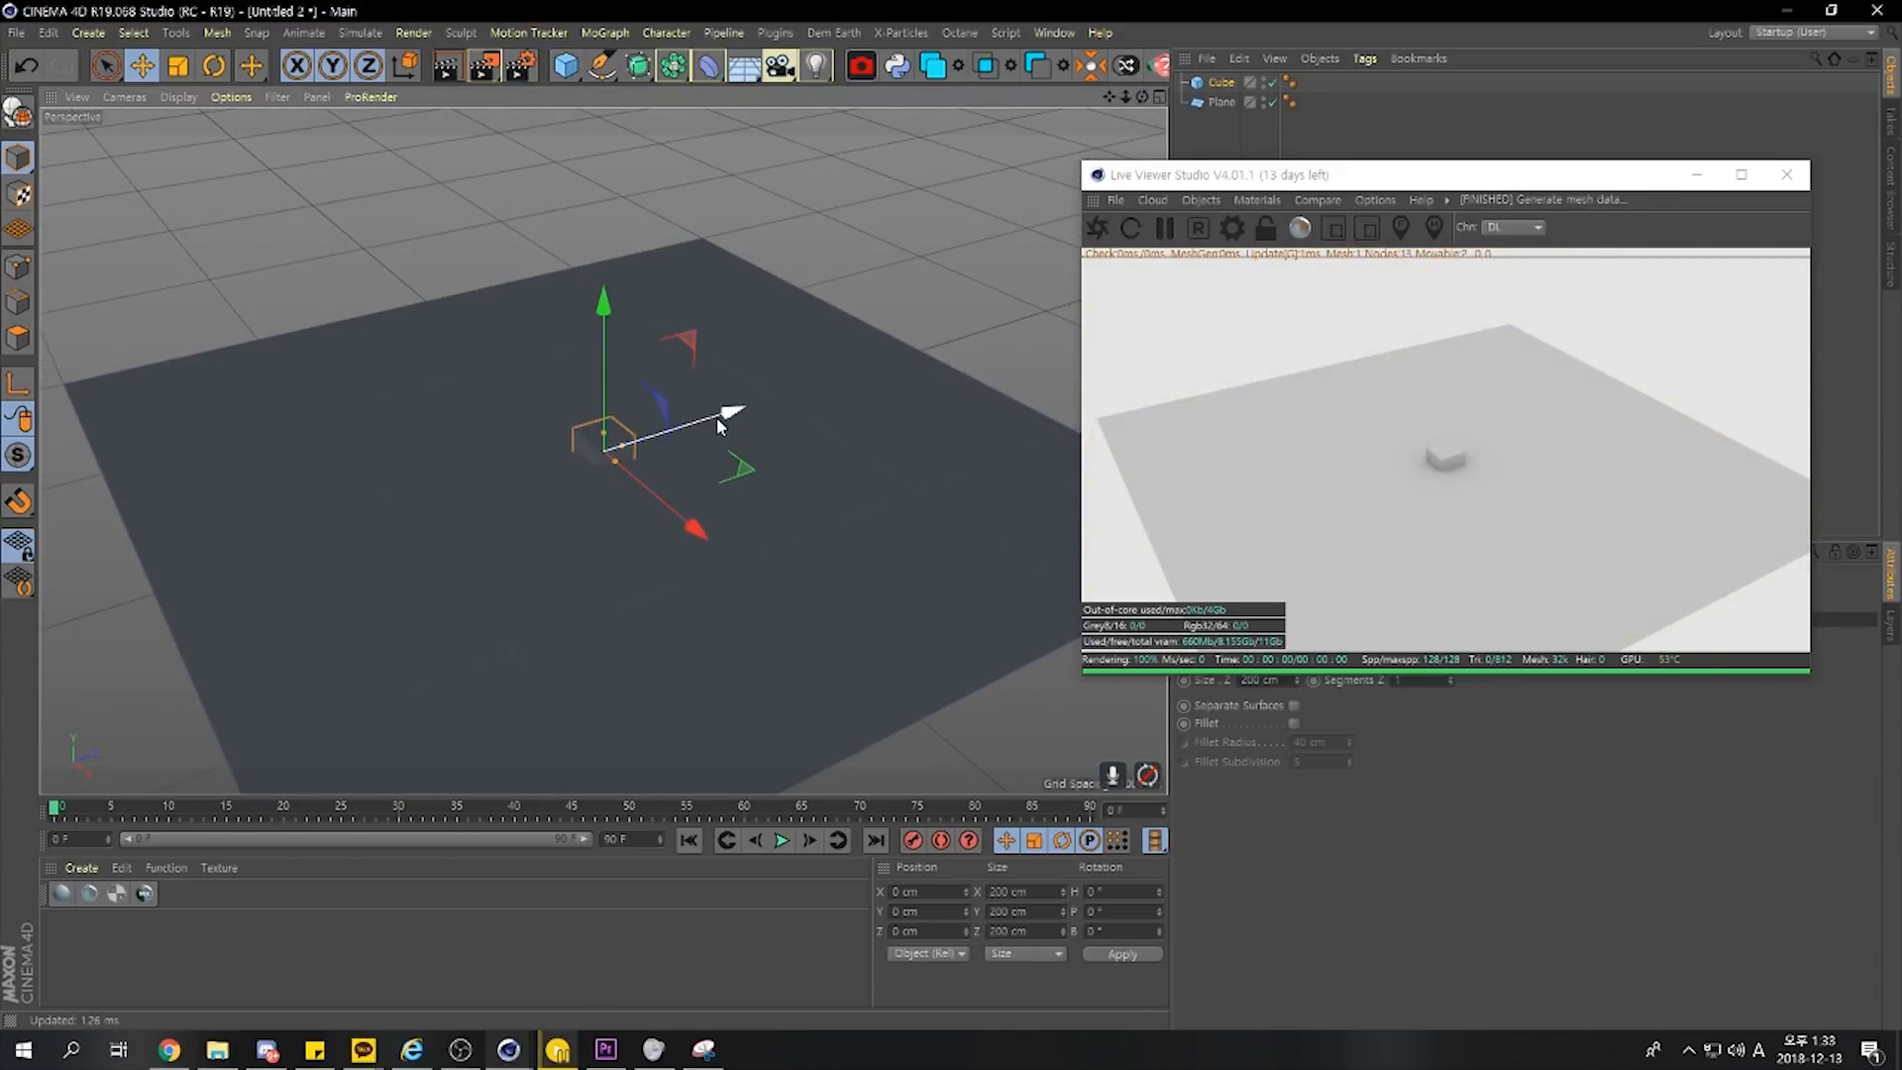
pyautogui.moveTo(622, 443); pyautogui.dragTo(681, 449)
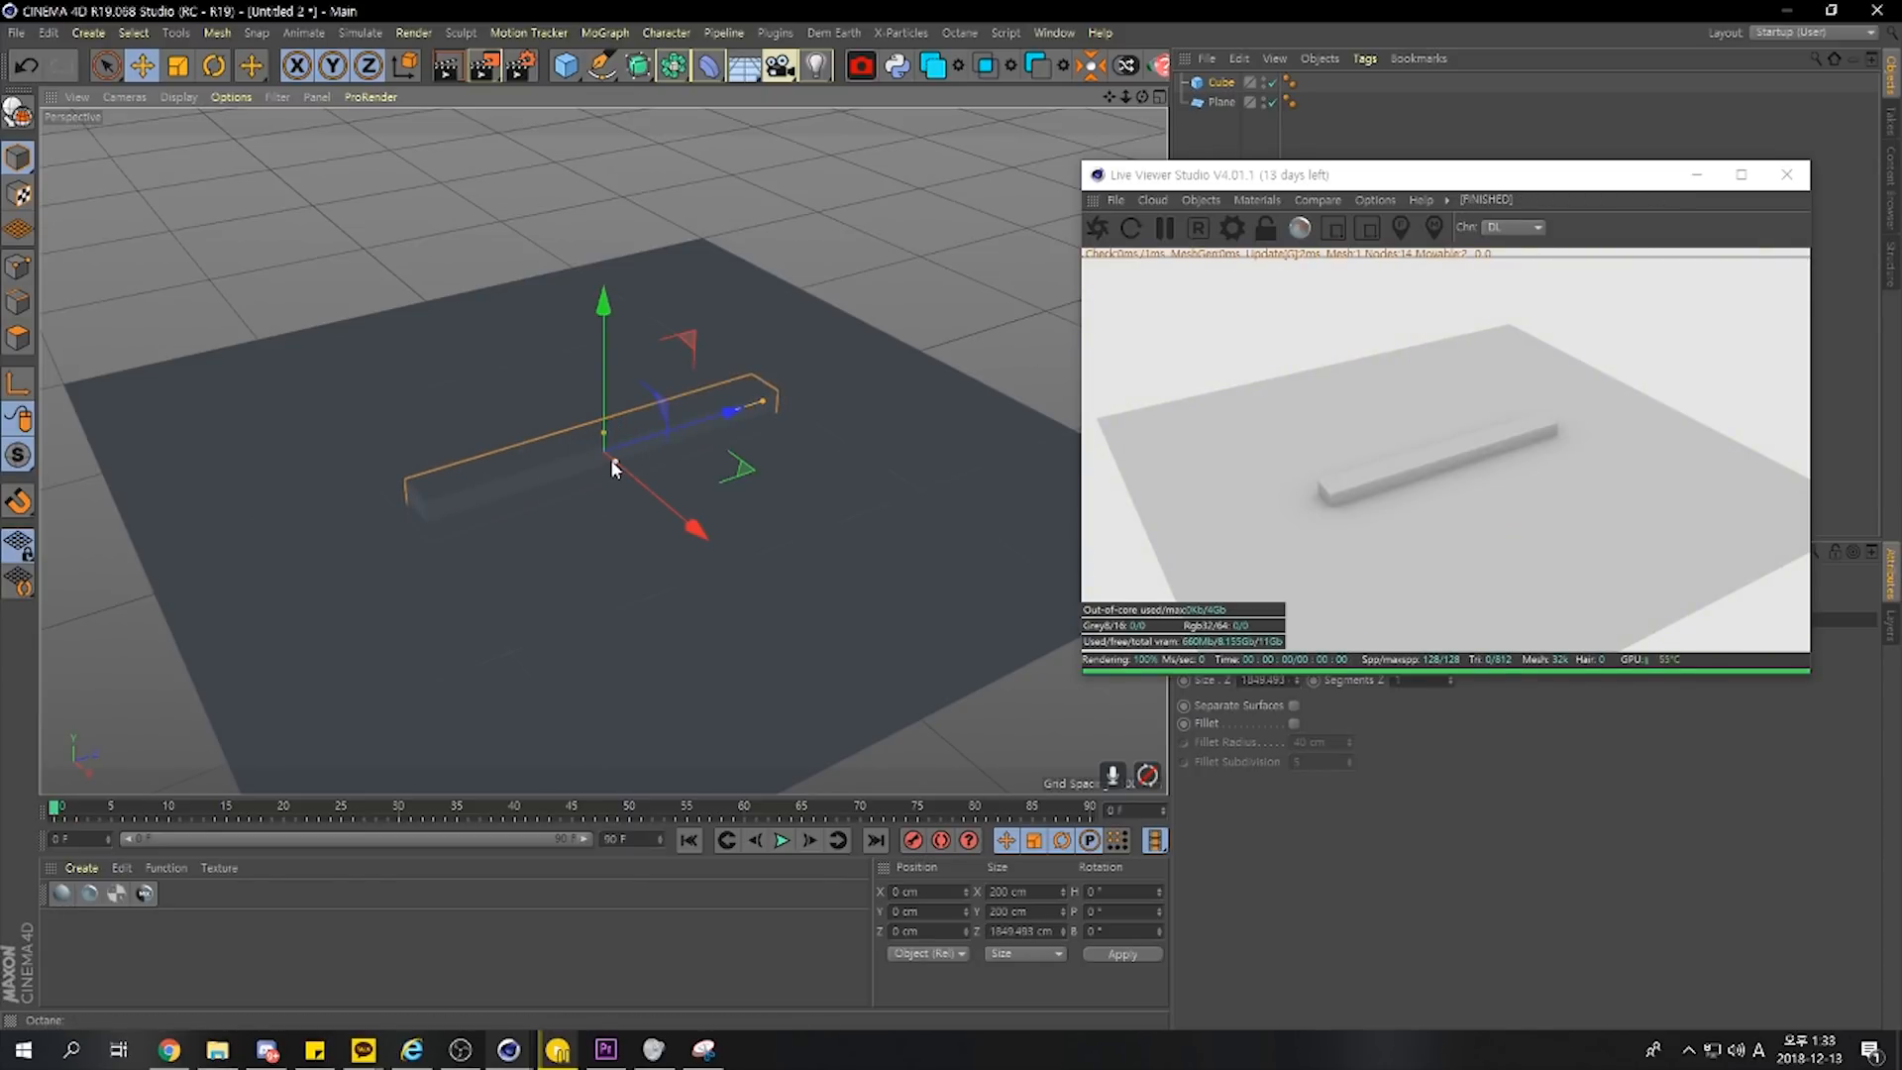
pyautogui.click(449, 67)
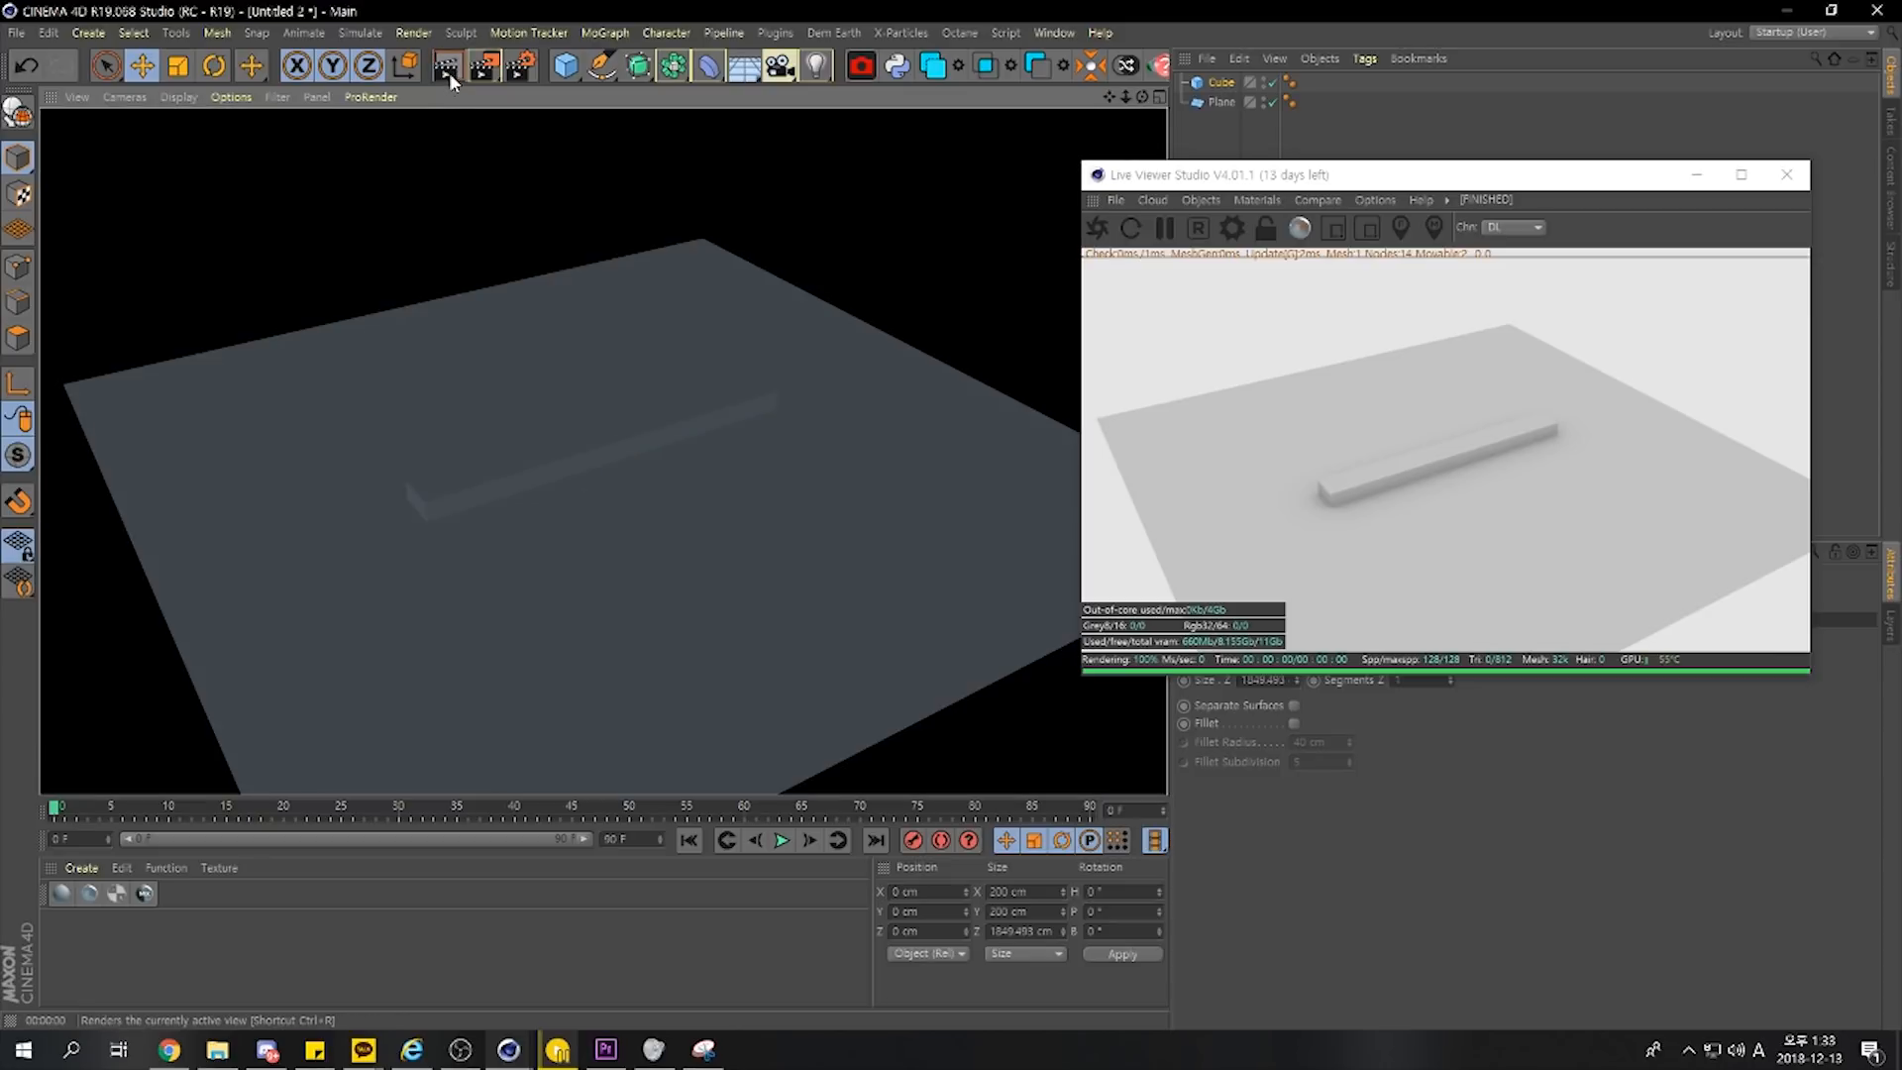
pyautogui.click(455, 448)
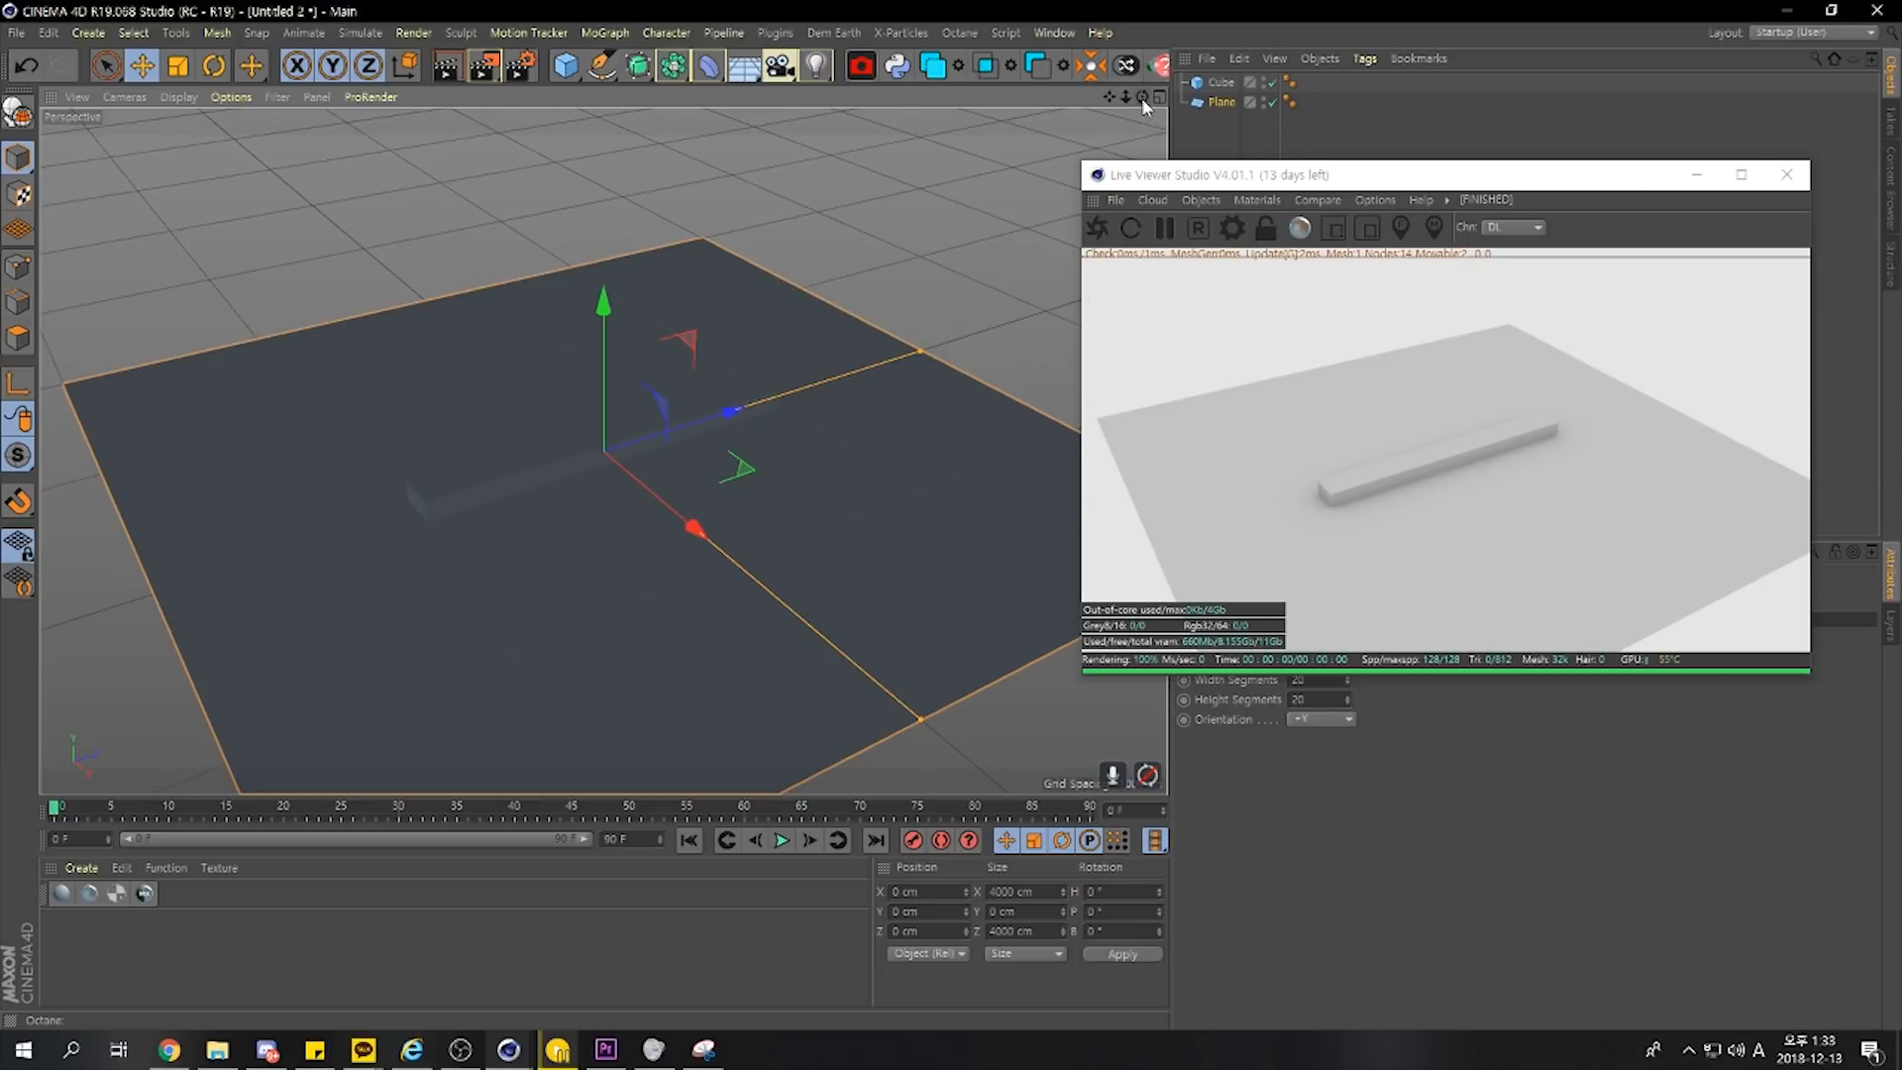
pyautogui.hotkey('ctrl', 'z')
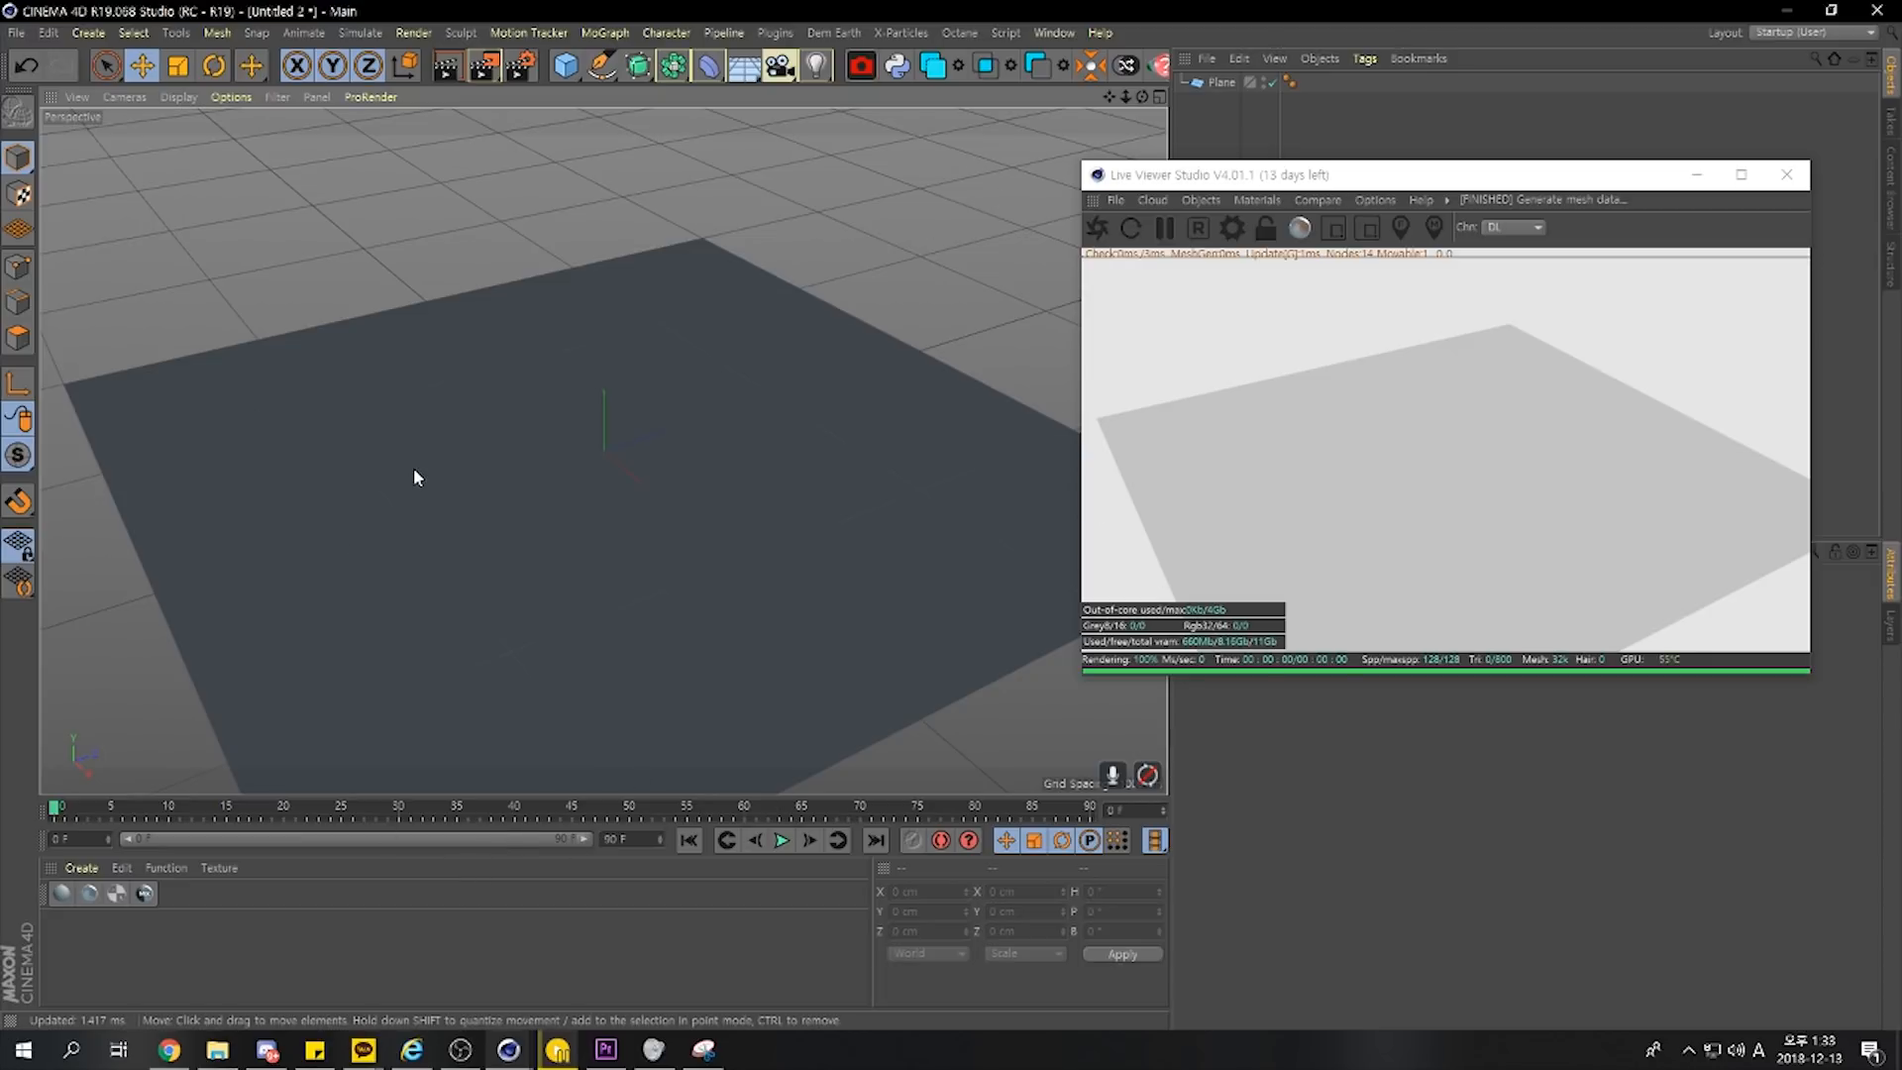
# Dock the Live Viewer between the object list and the attributes, and widen it by narrowing the perspective viewport
pyautogui.moveTo(1170, 175); pyautogui.dragTo(1276, 543)
pyautogui.moveTo(1259, 373); pyautogui.dragTo(1251, 273)
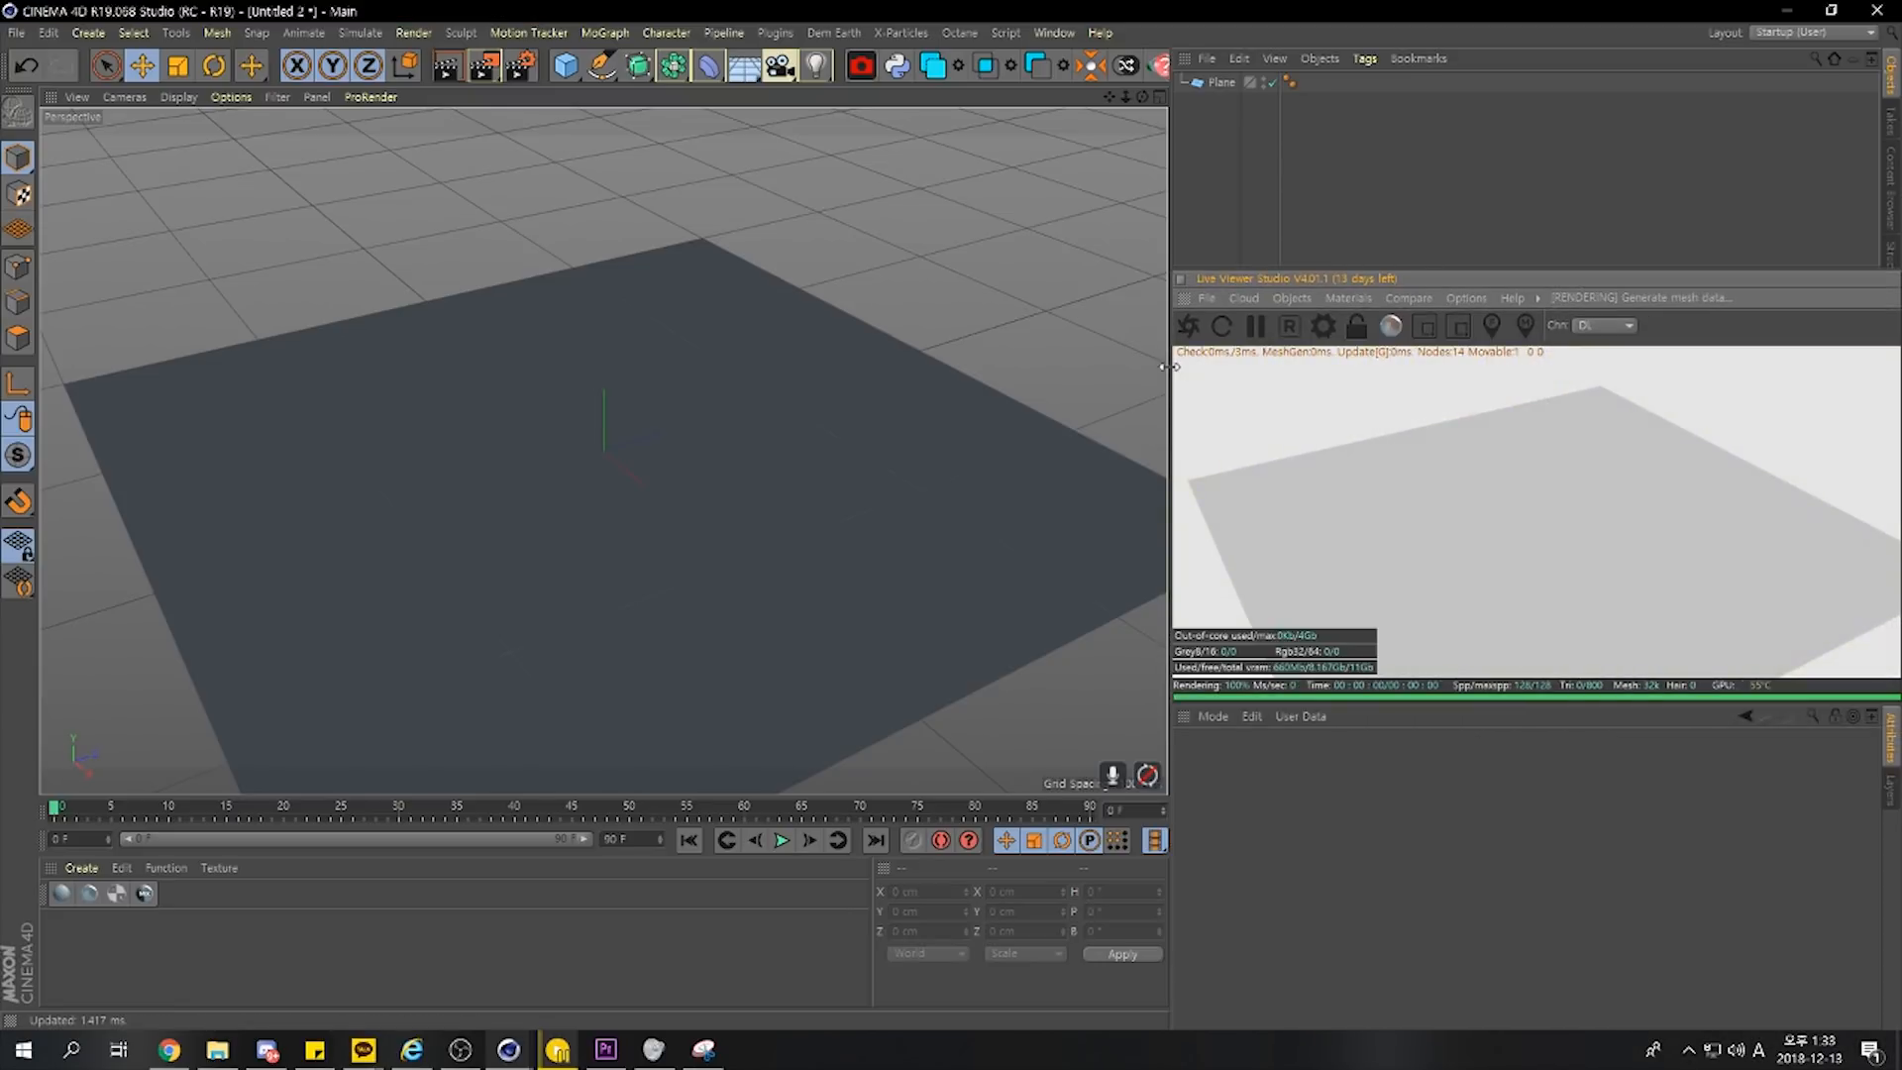
pyautogui.moveTo(1170, 392); pyautogui.dragTo(975, 392)
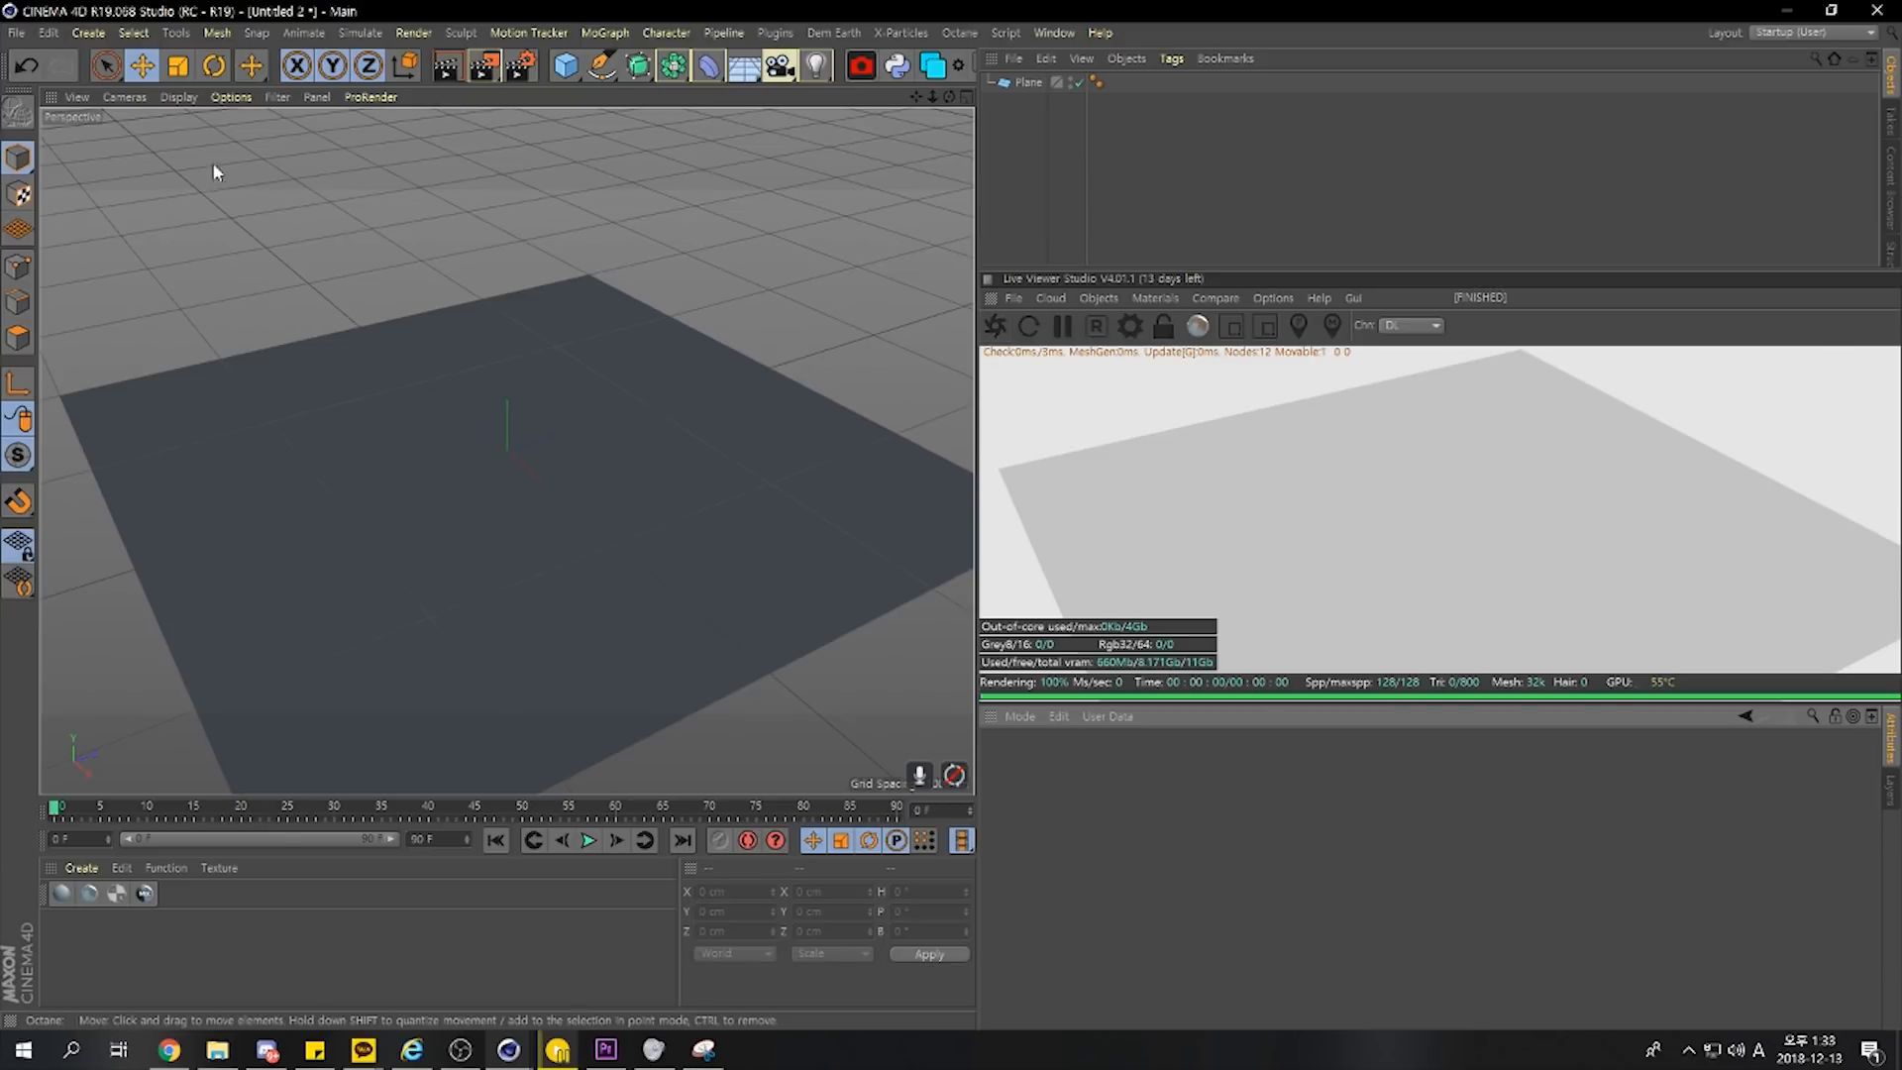
pyautogui.click(82, 867)
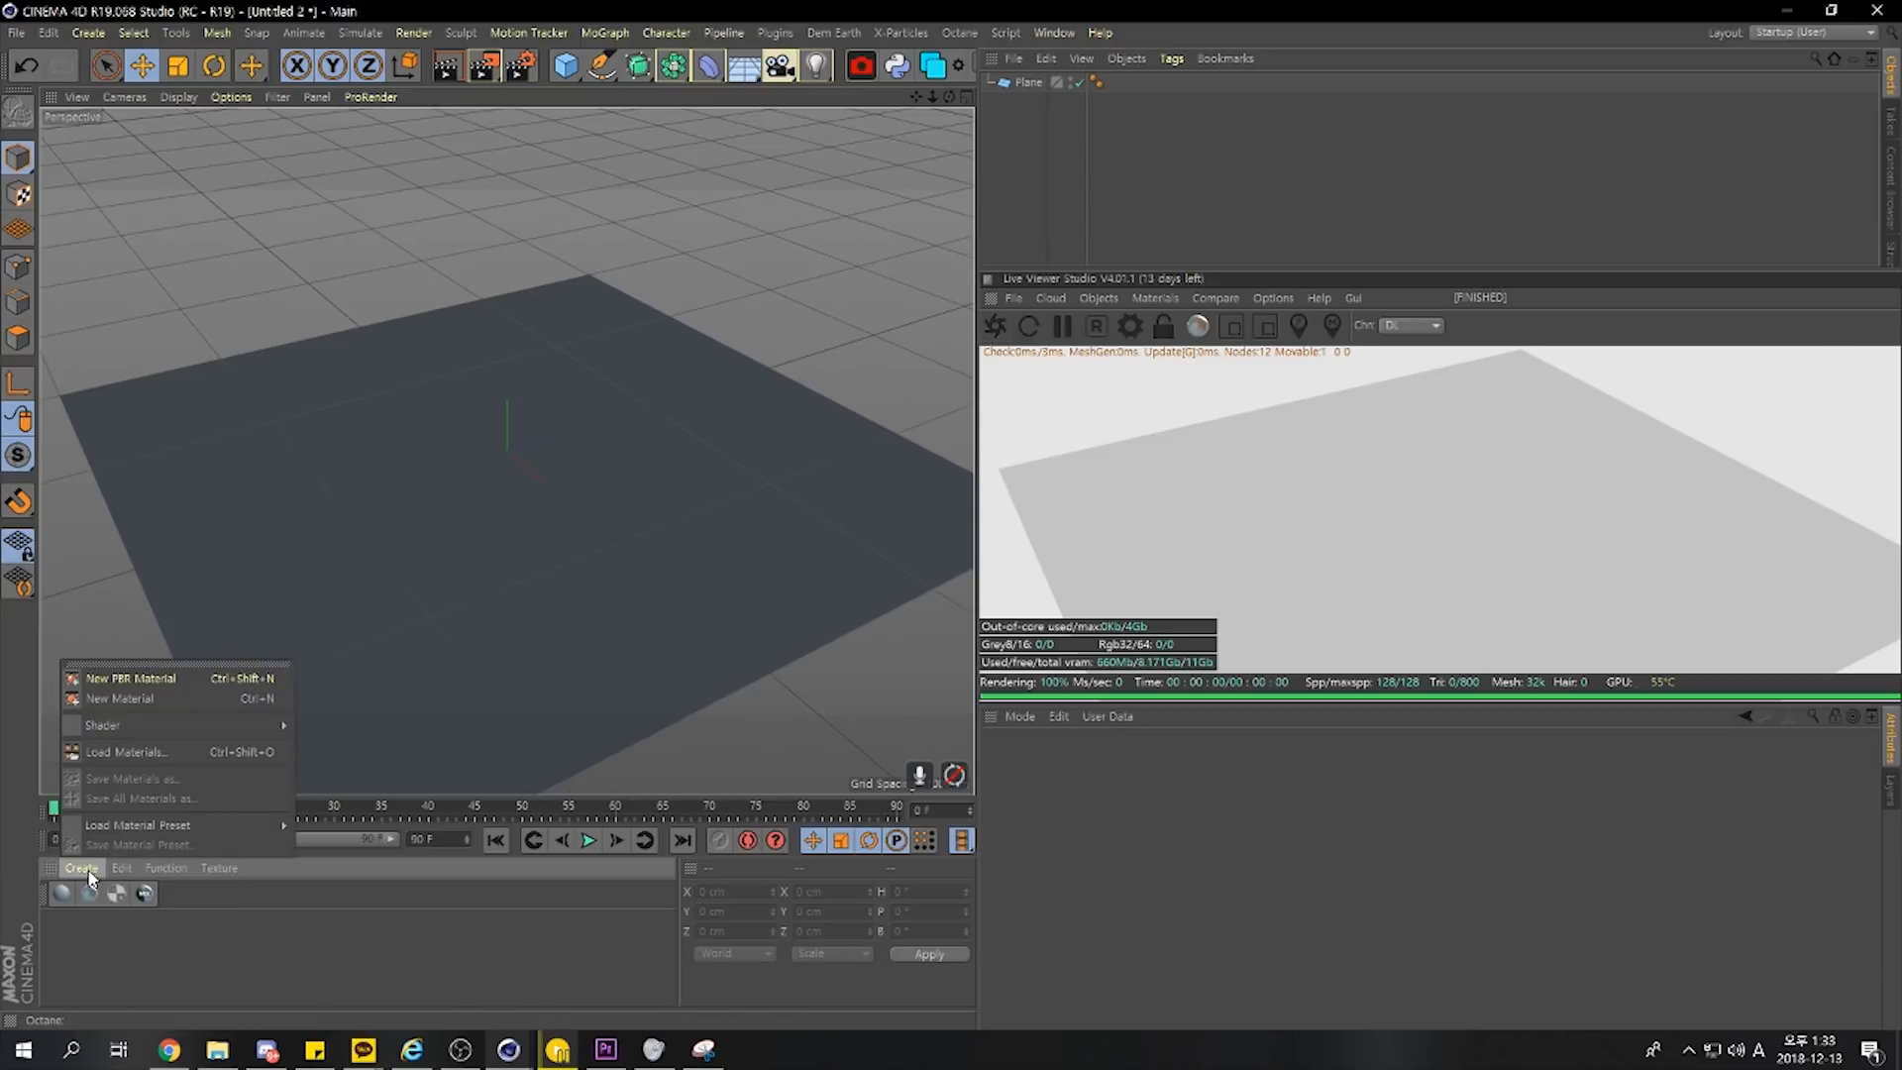
pyautogui.click(124, 698)
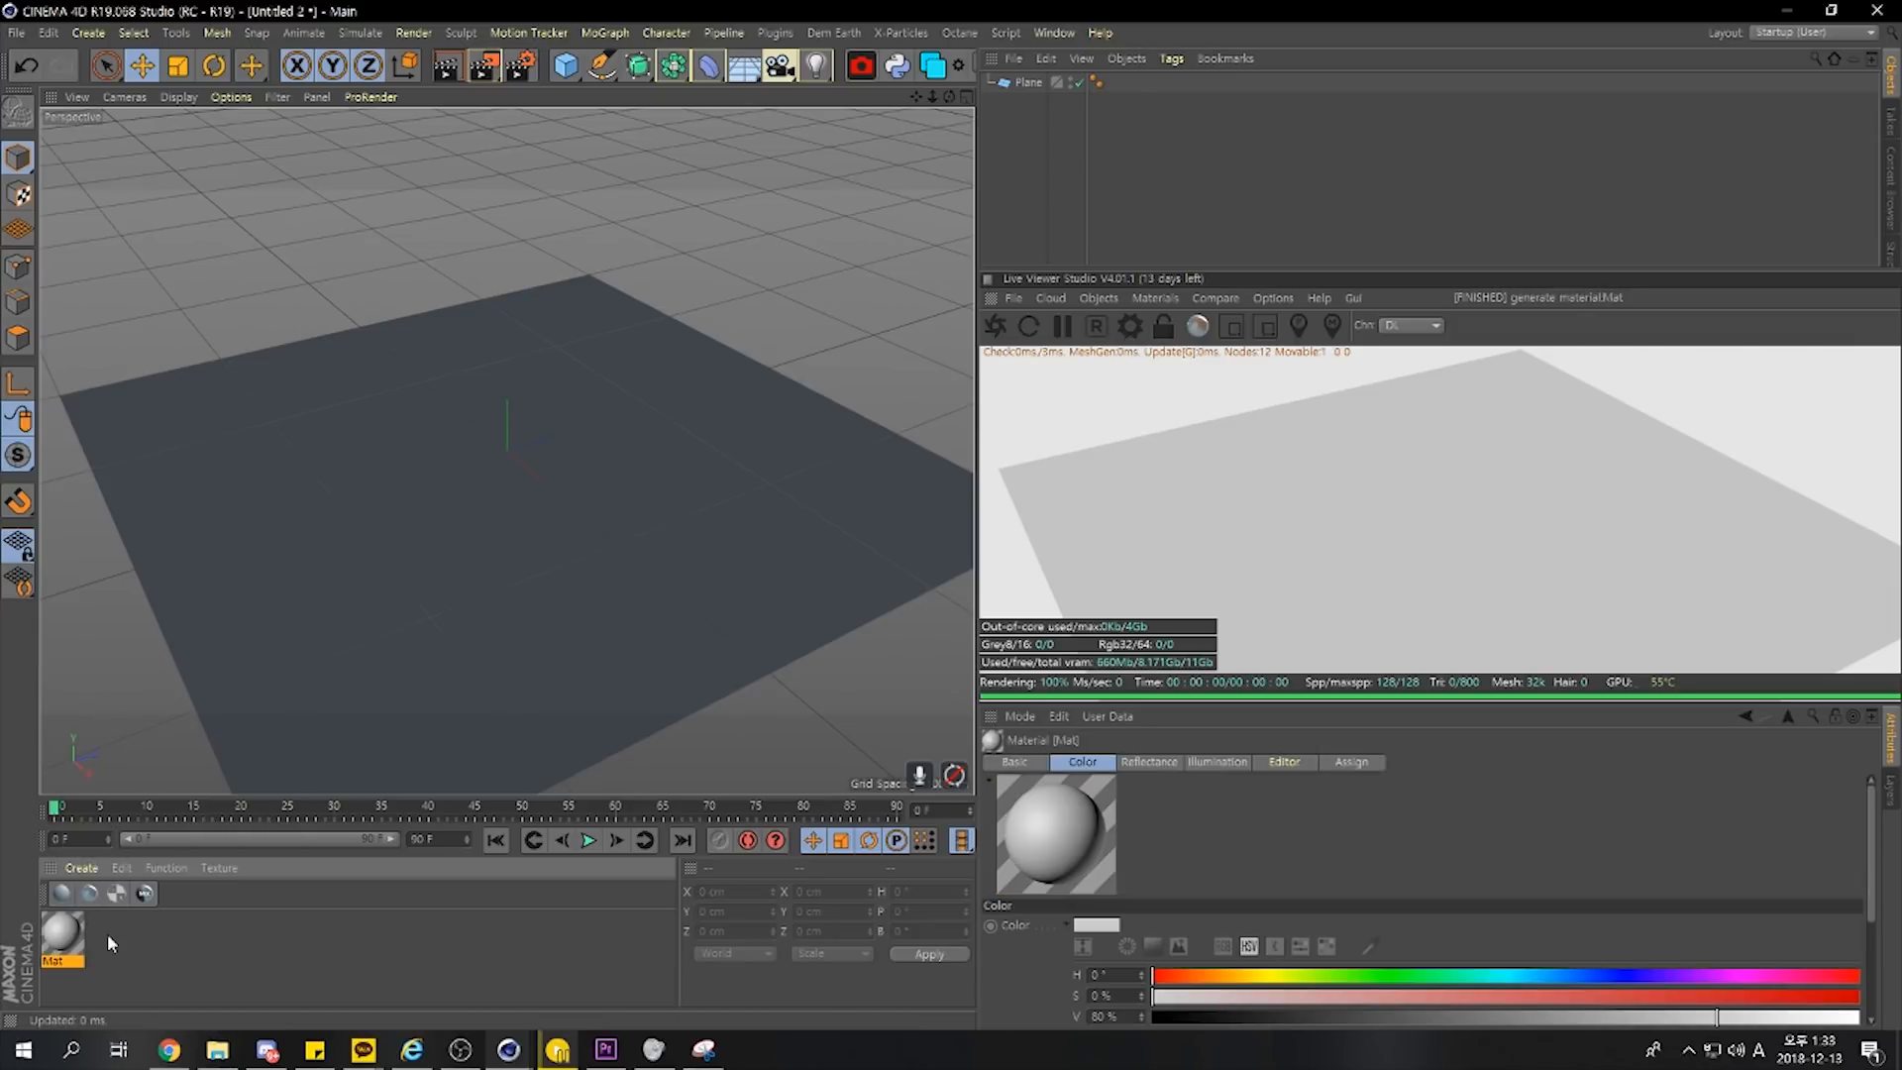
pyautogui.press('Delete')
# Create an Octane Material and apply it to the plane
pyautogui.click(82, 868)
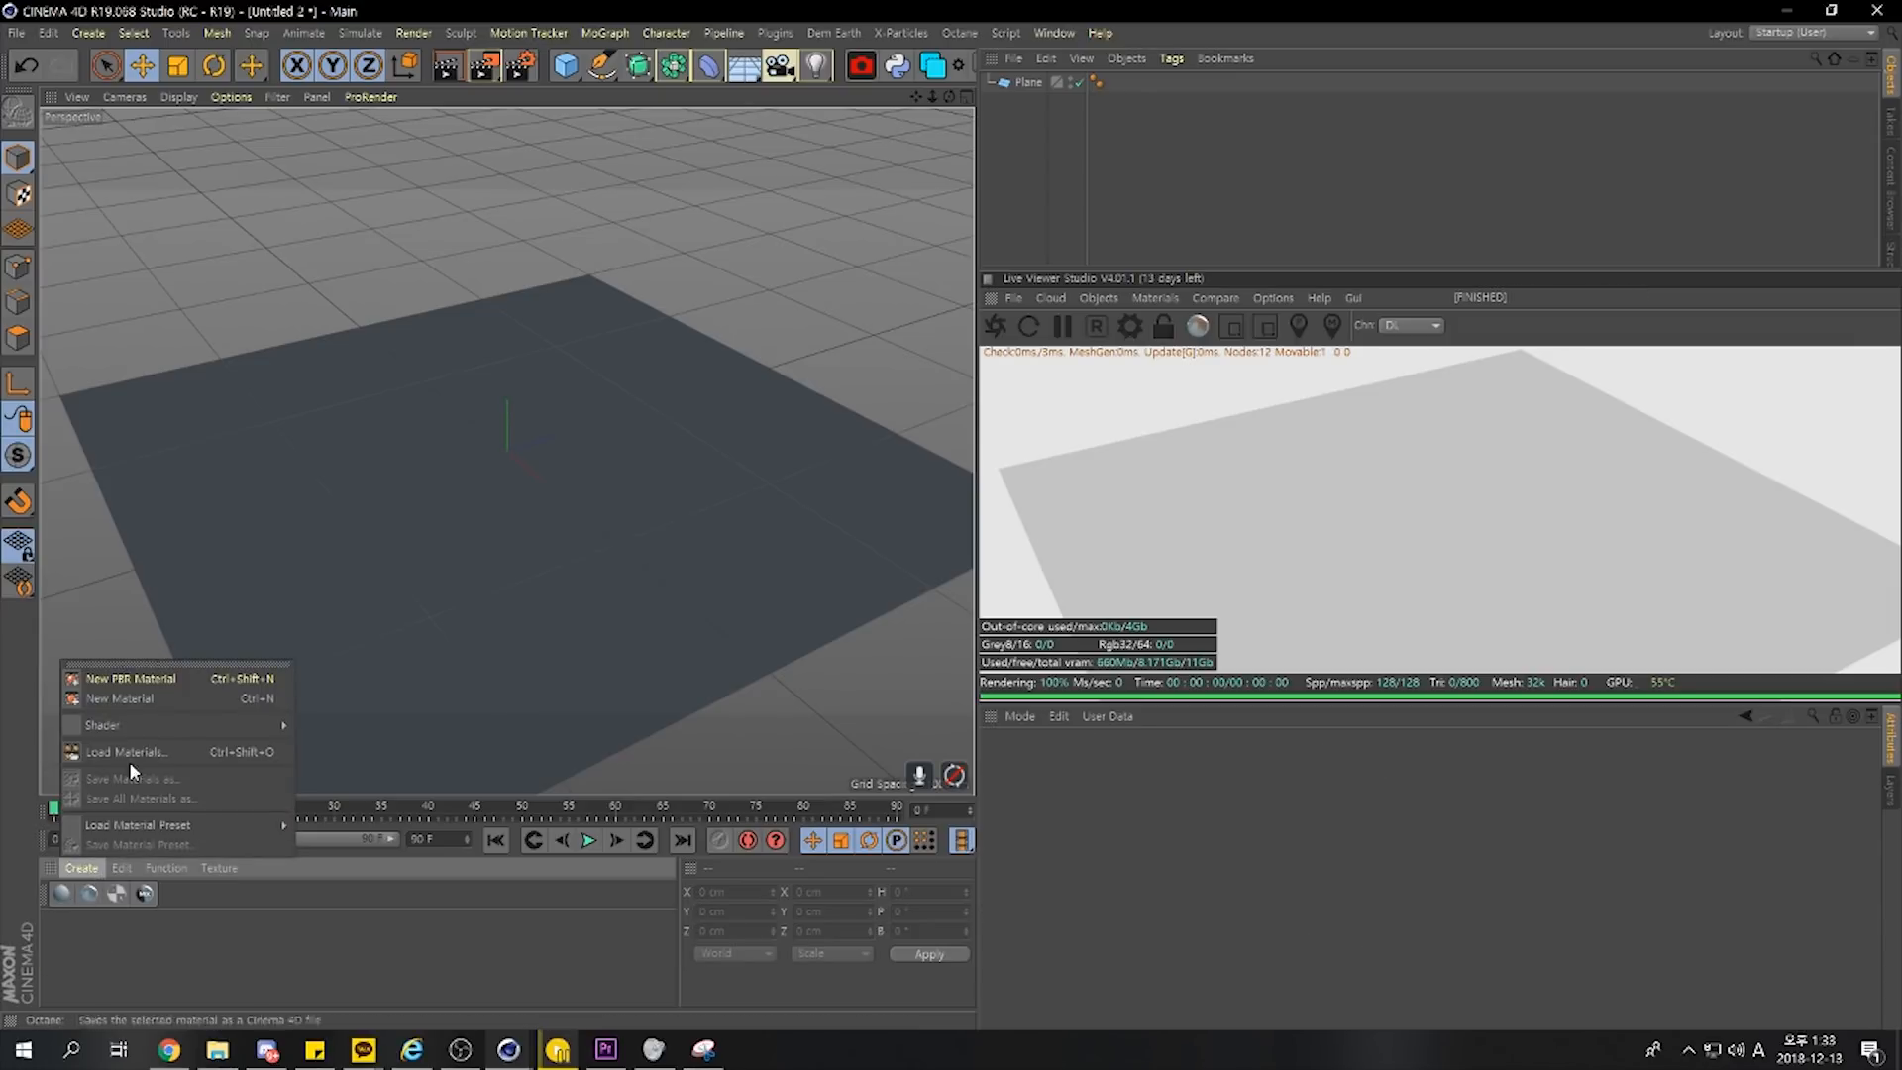
pyautogui.moveTo(128, 729)
pyautogui.moveTo(348, 680)
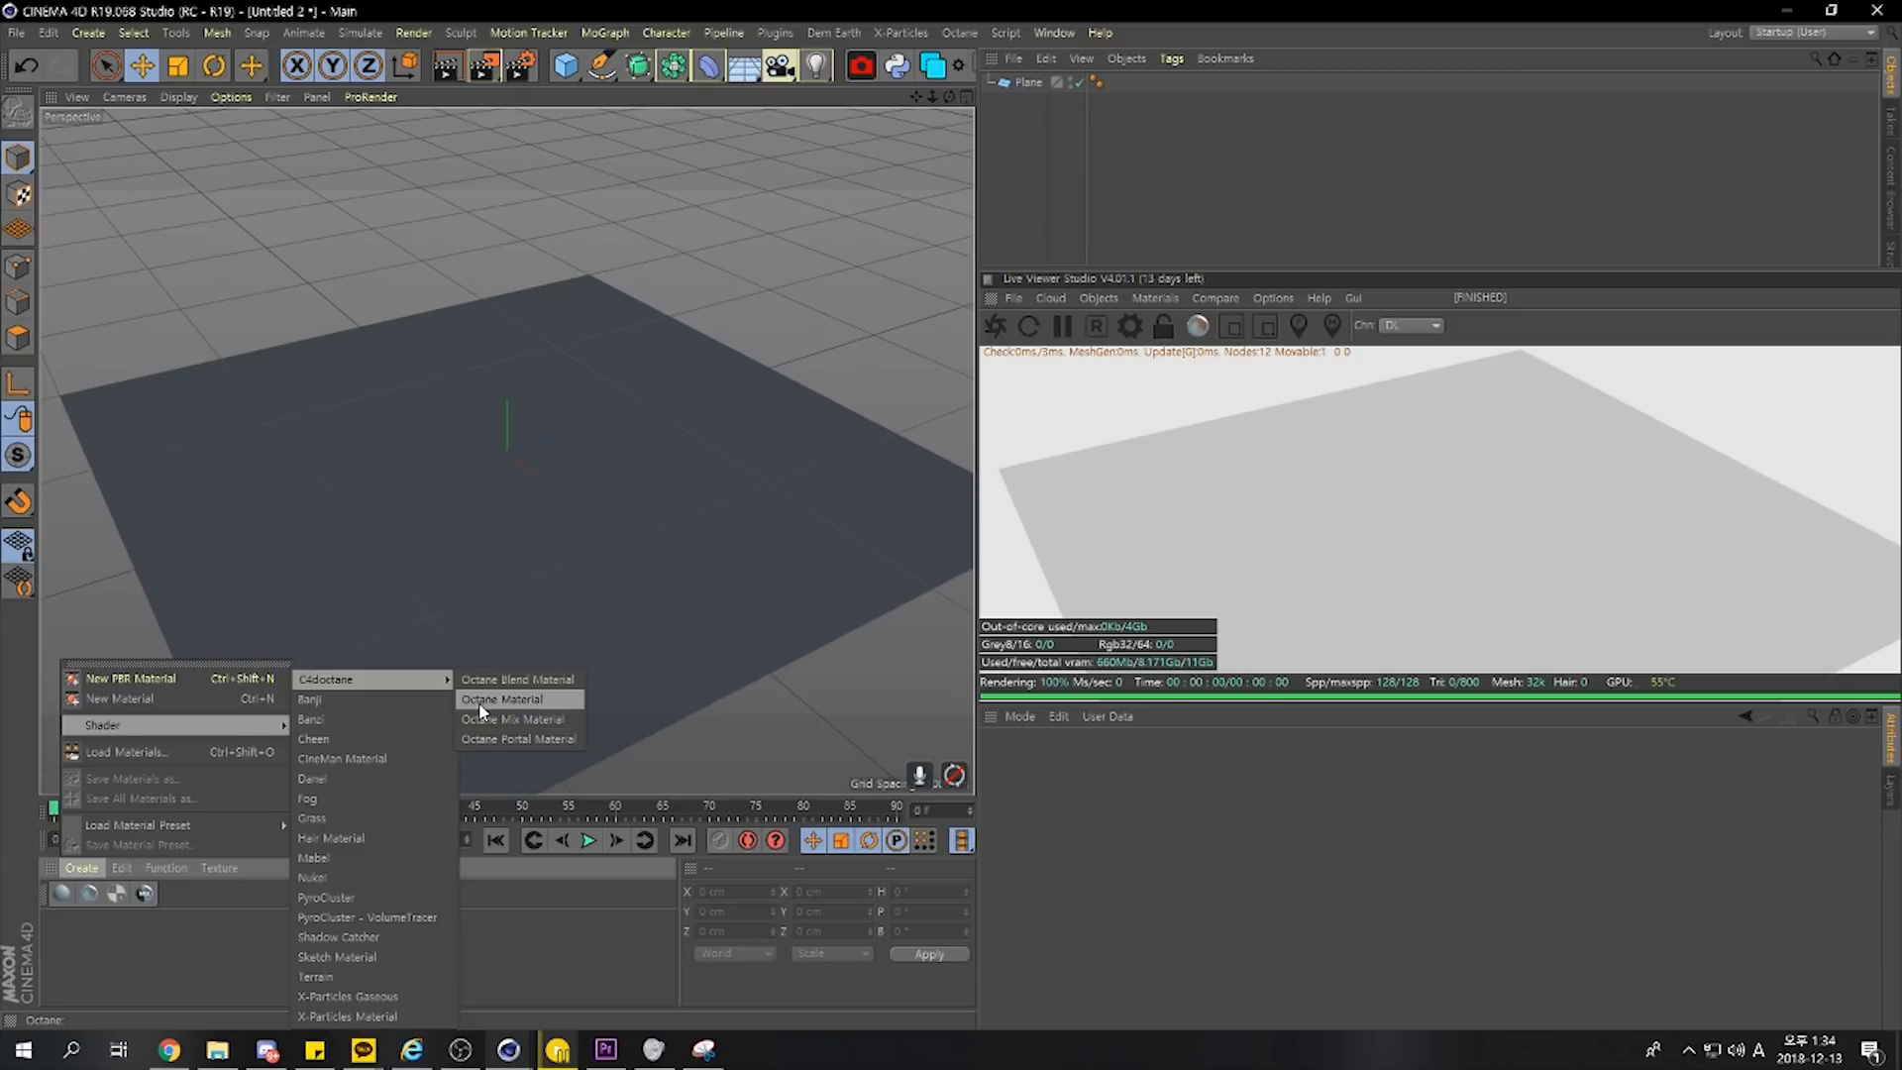
pyautogui.click(511, 701)
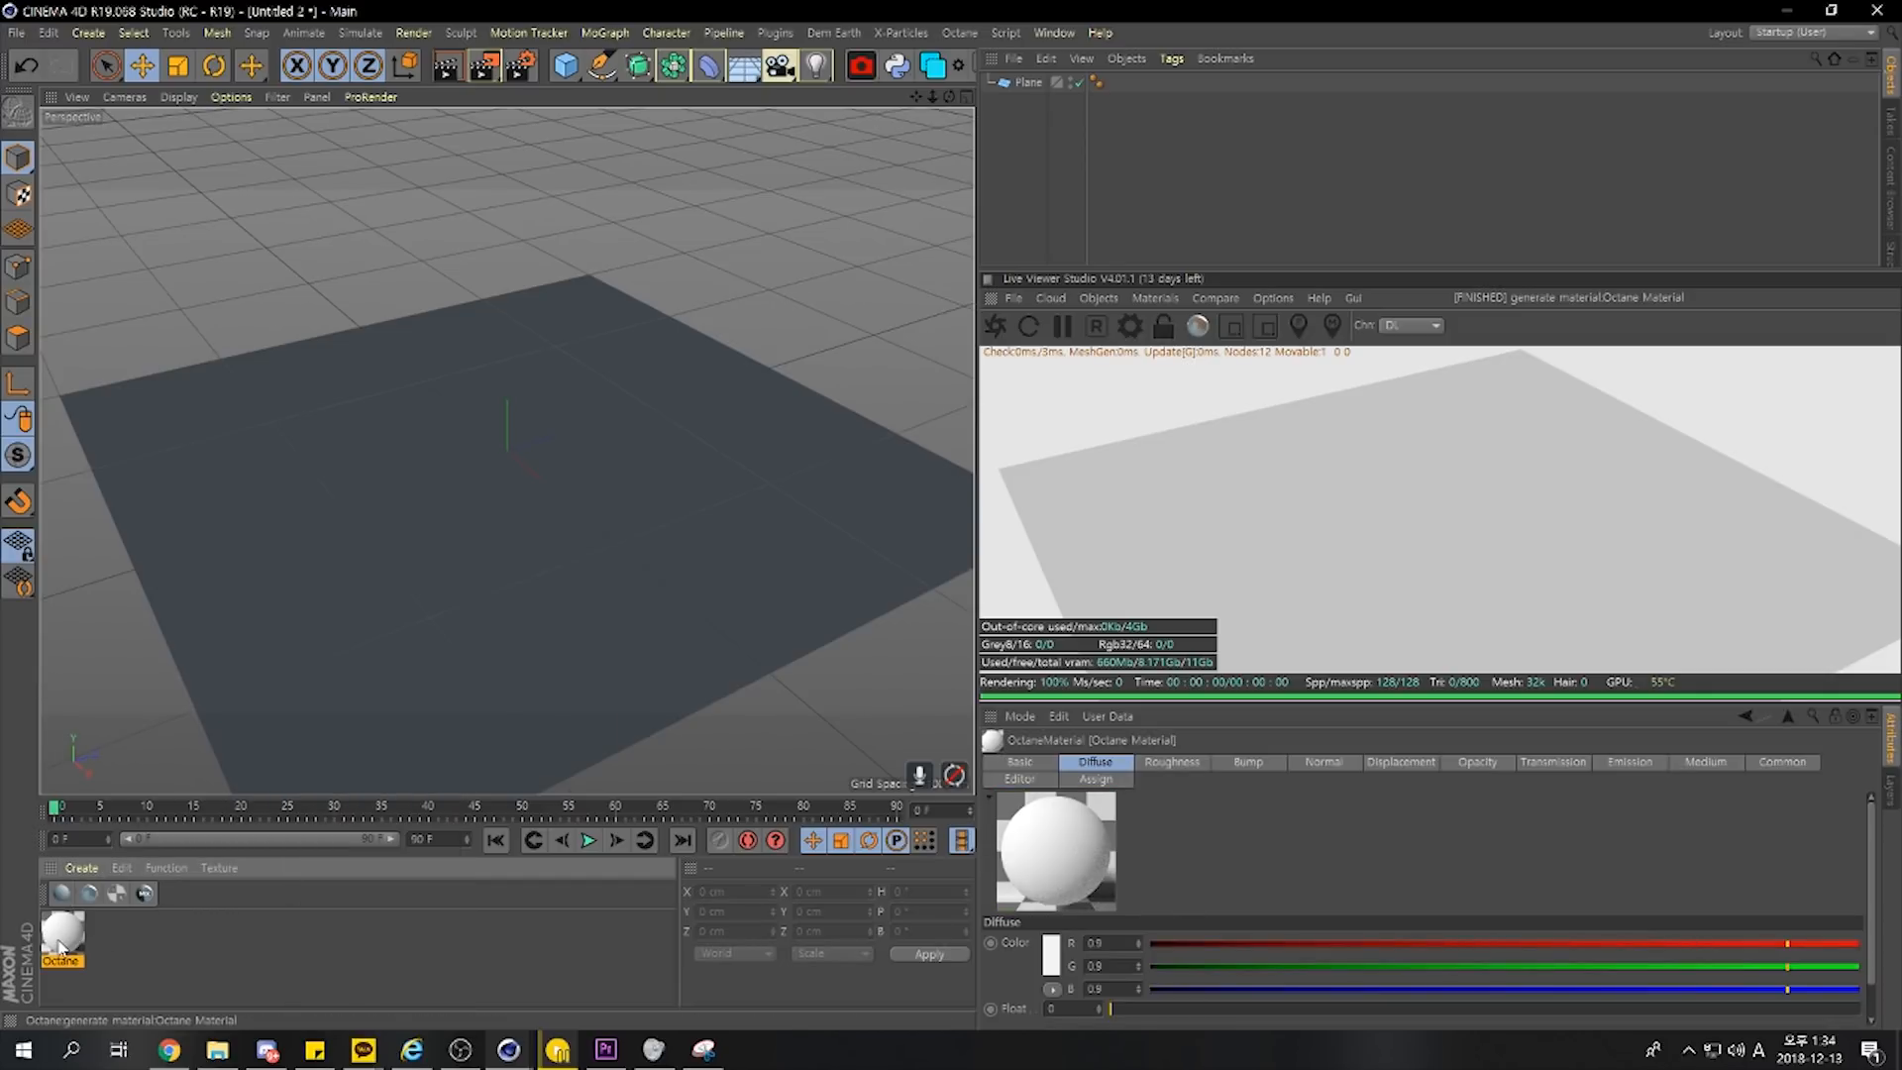
pyautogui.moveTo(59, 946); pyautogui.dragTo(204, 608)
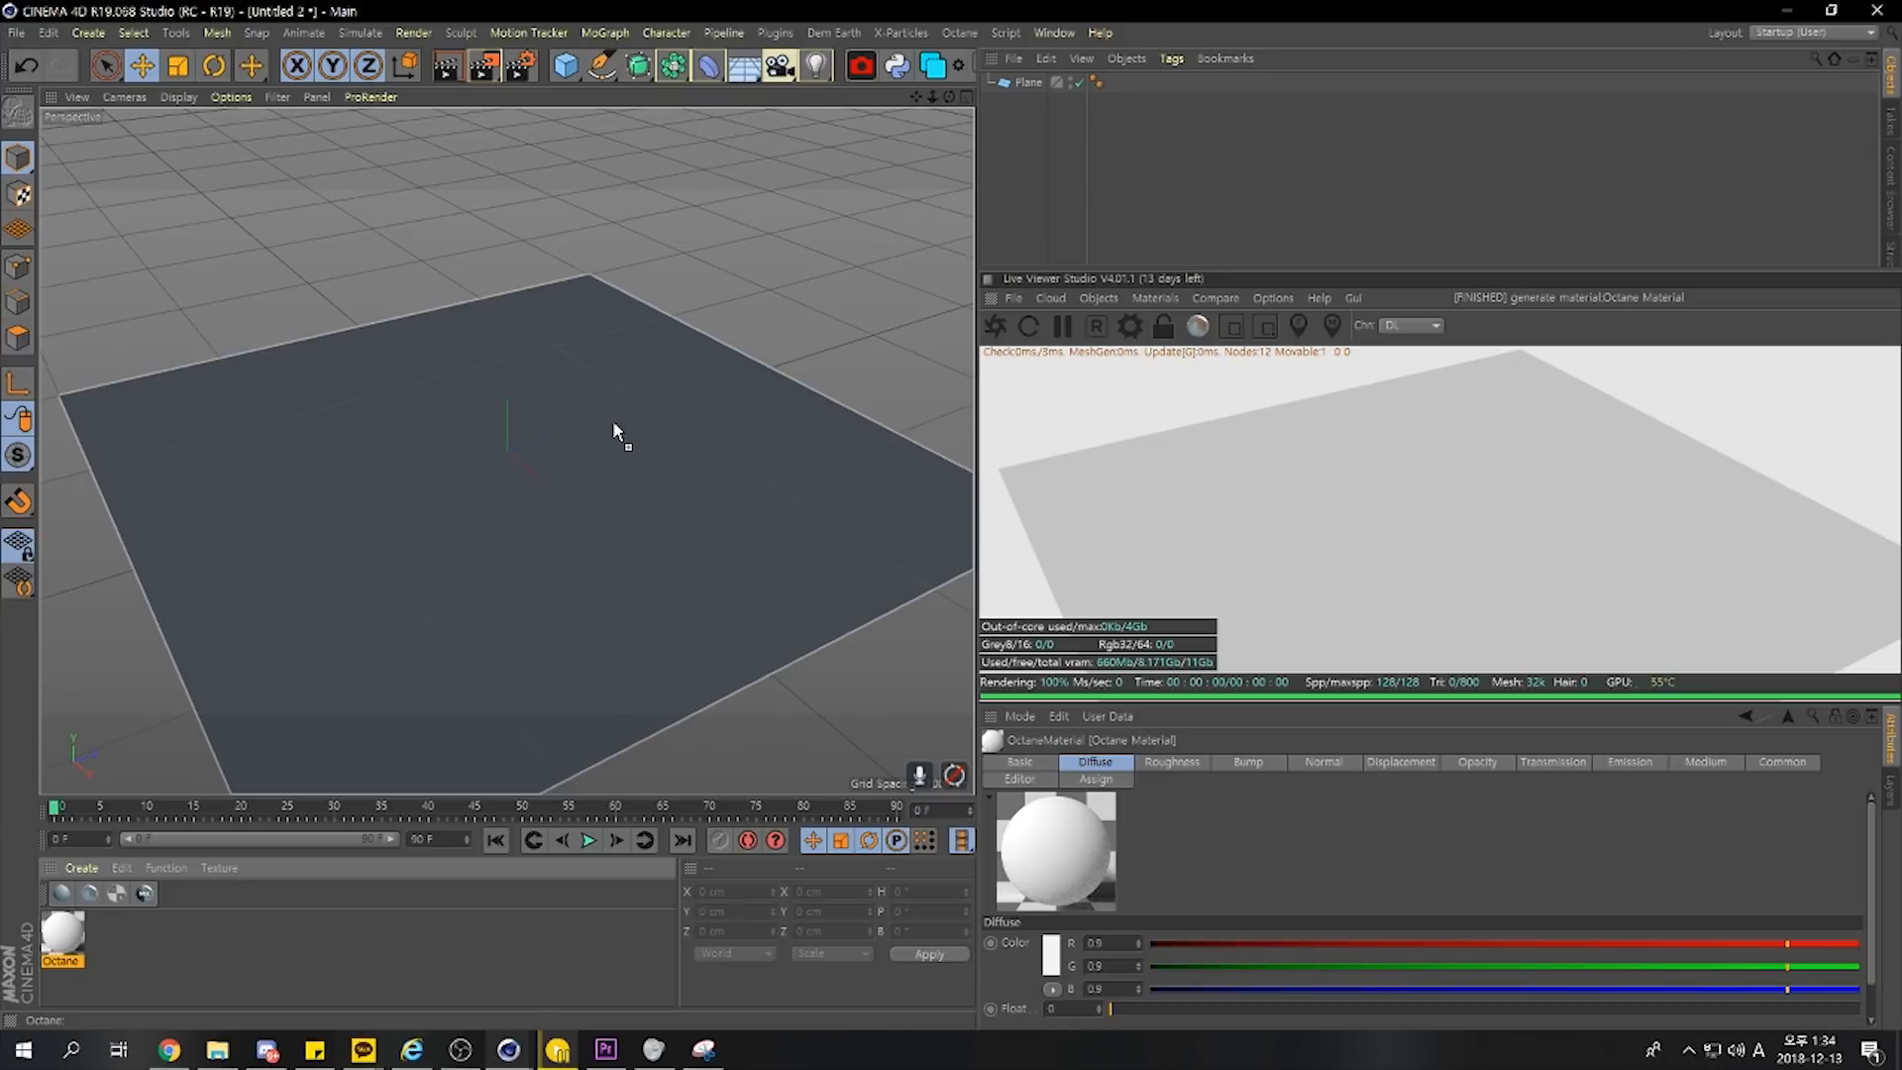
pyautogui.moveTo(614, 424); pyautogui.dragTo(614, 424)
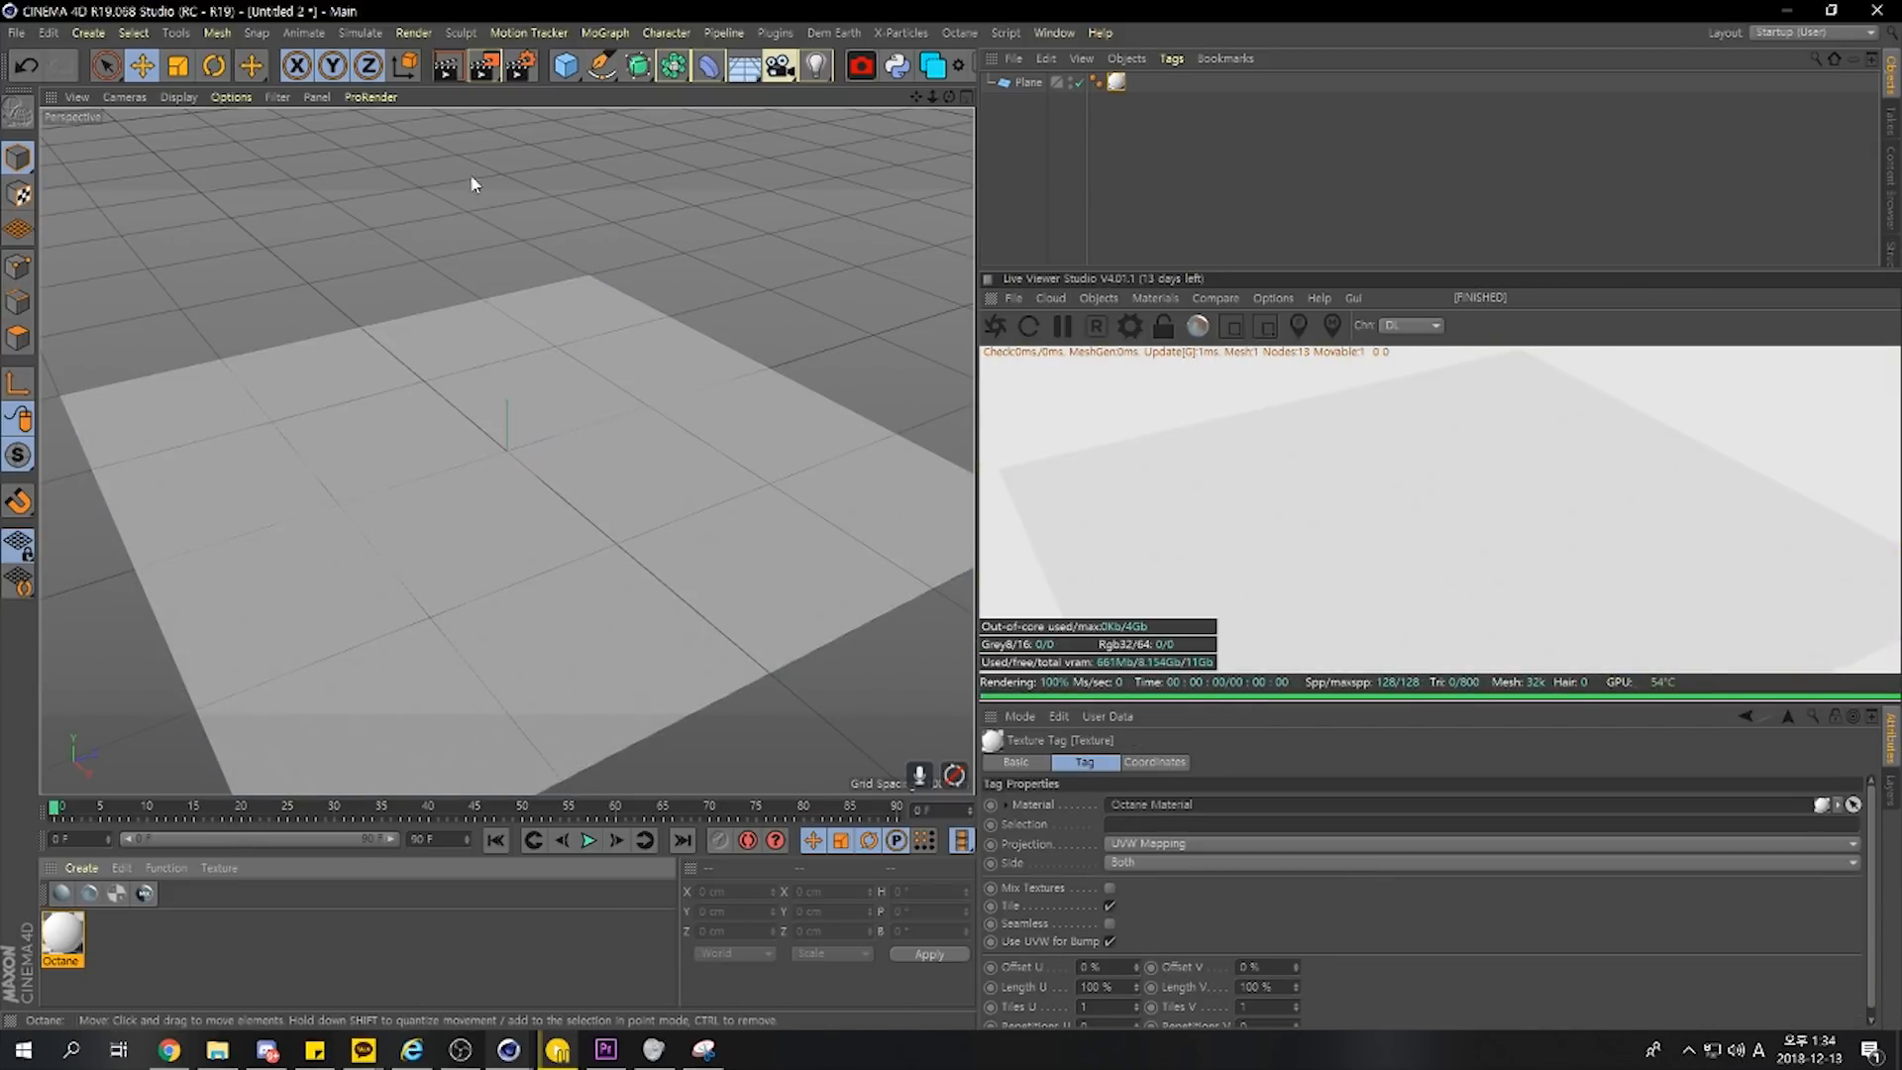
# Open the Octane material in the Material Editor and examine its channels, including Diffuse, Transmission, Common and Editor
pyautogui.click(71, 942)
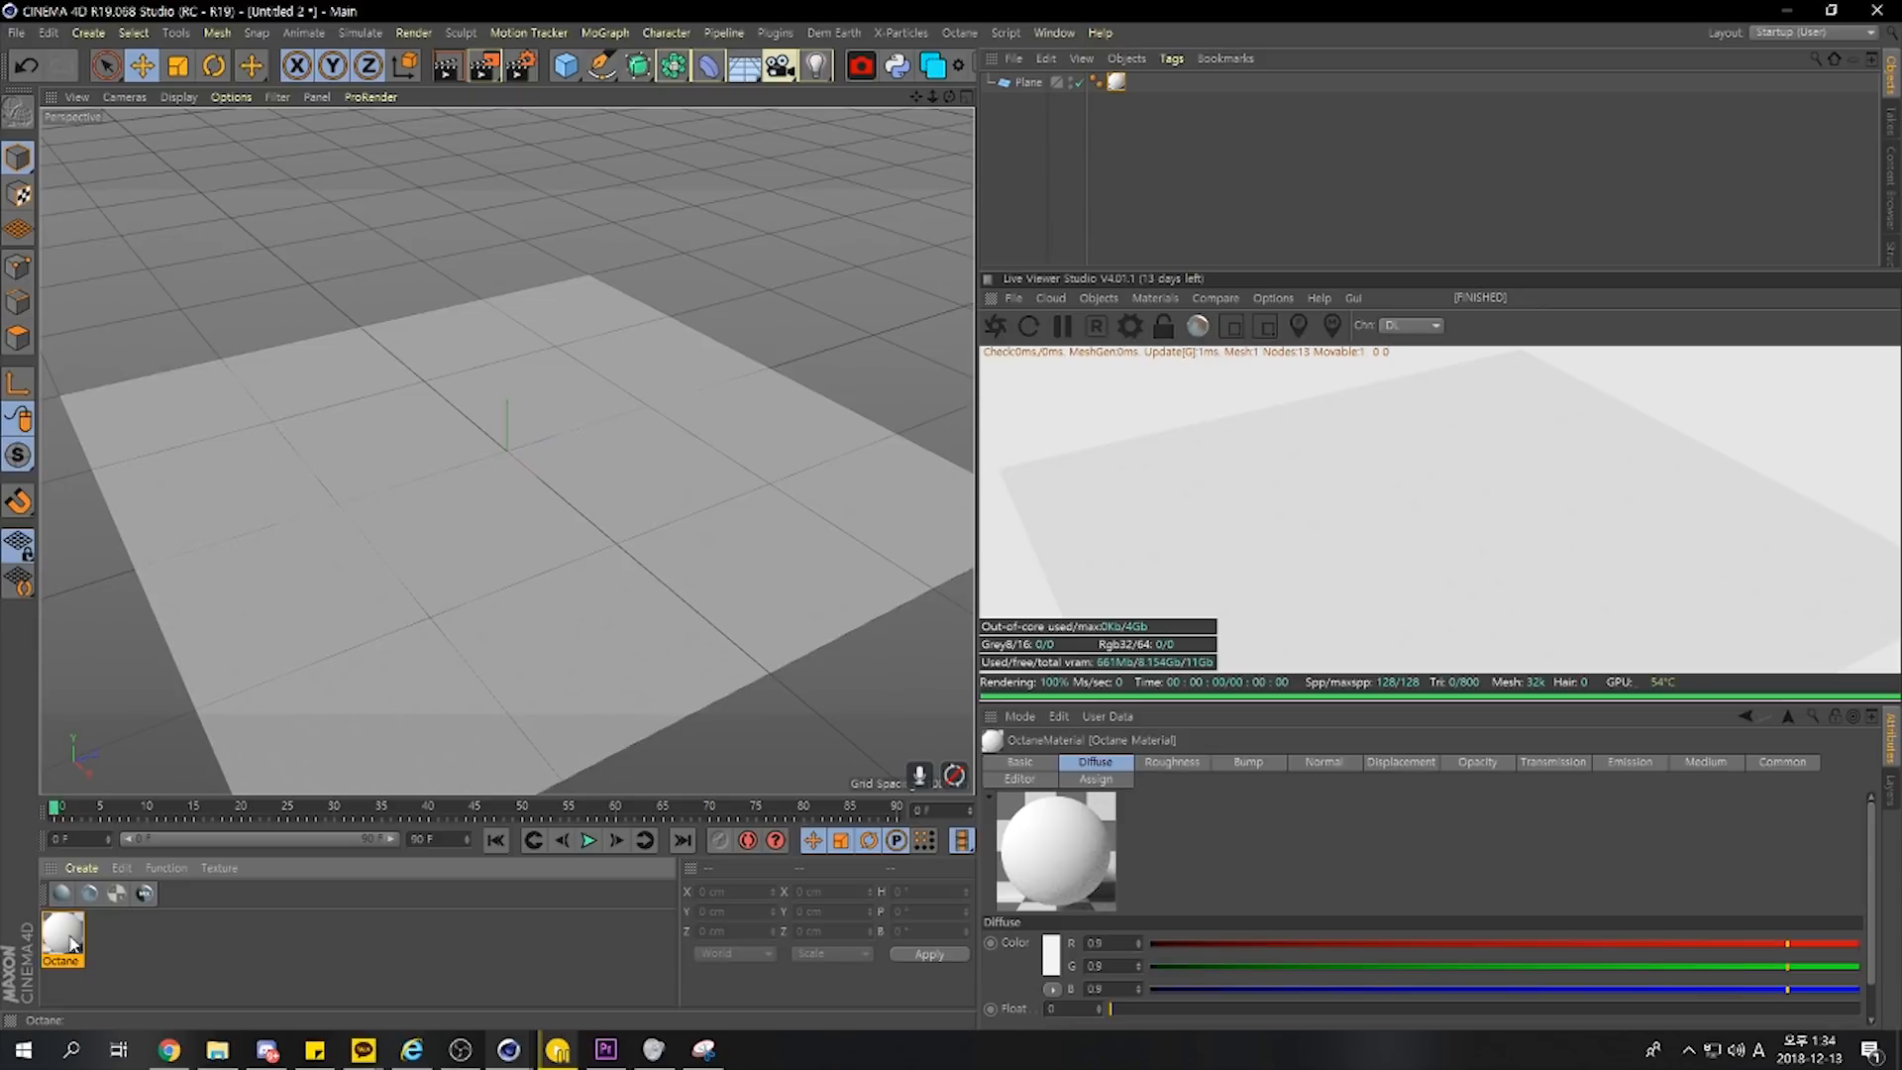
pyautogui.doubleClick(70, 942)
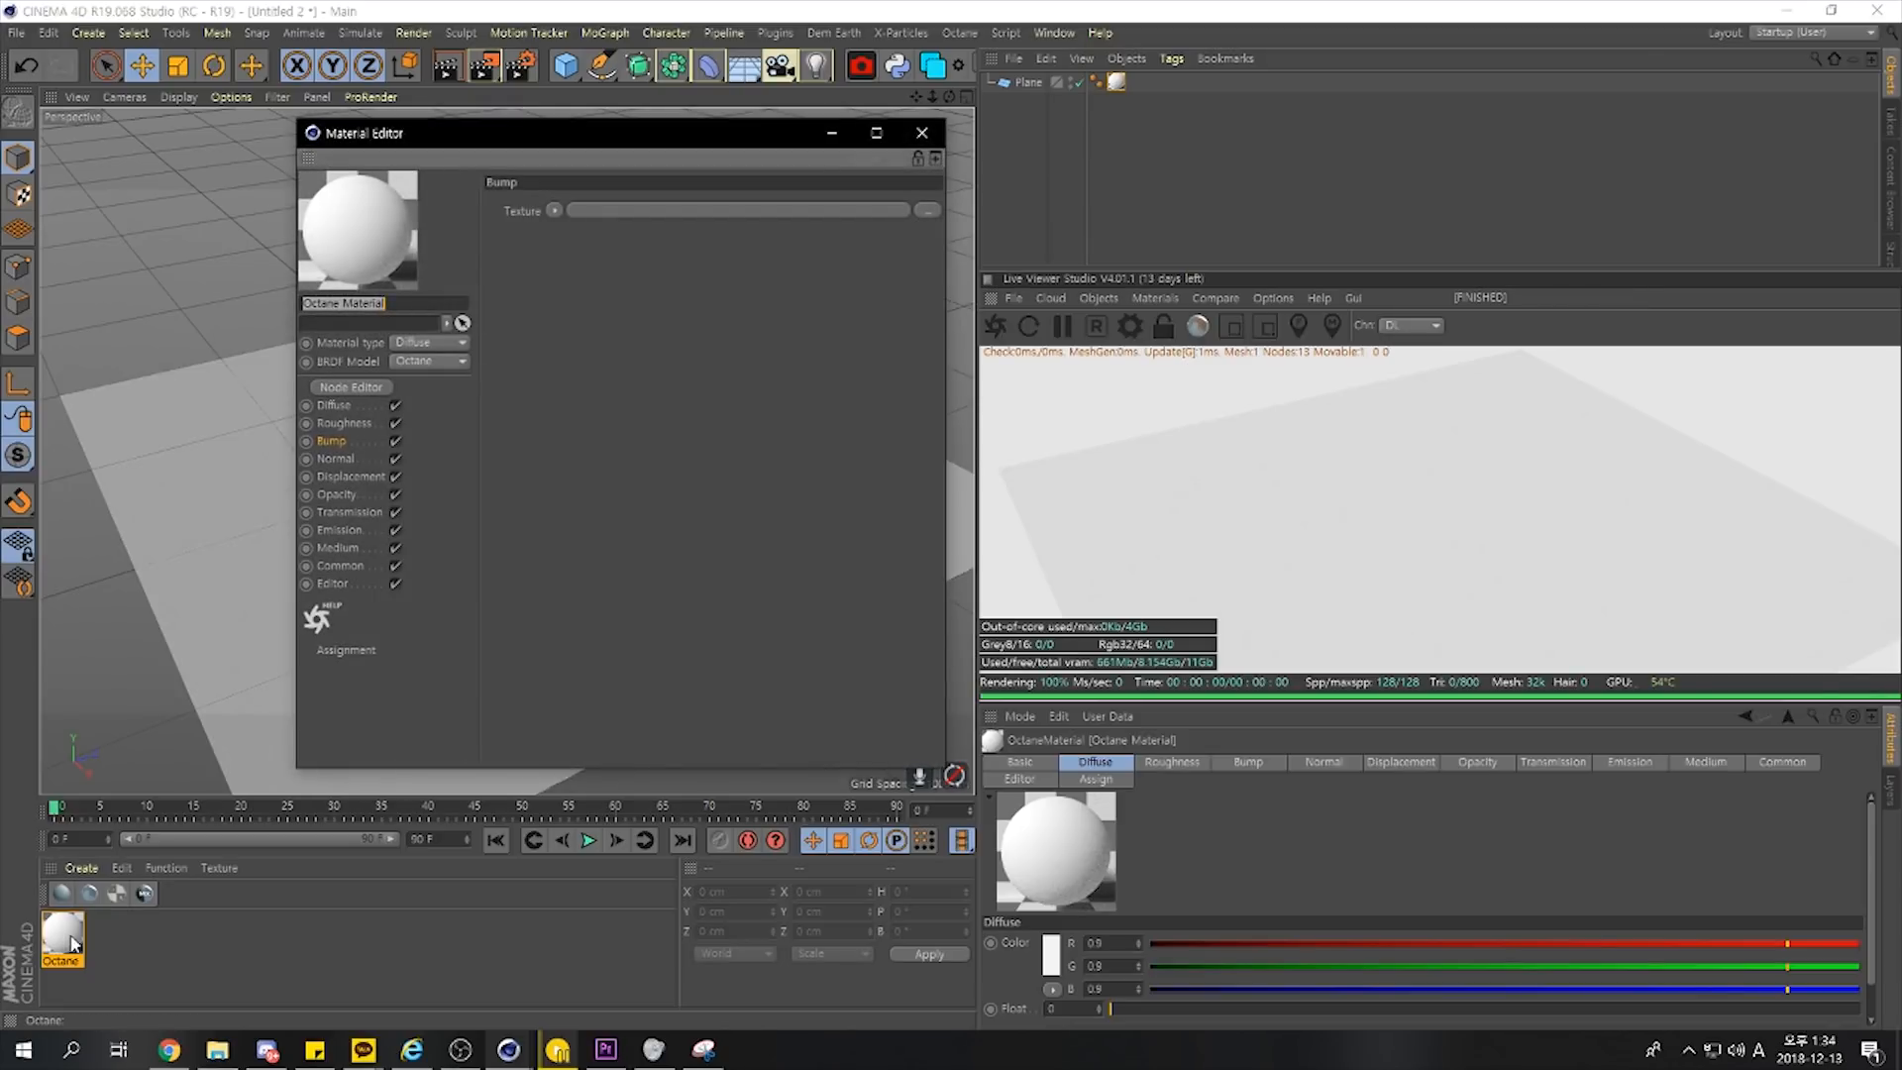
pyautogui.click(342, 424)
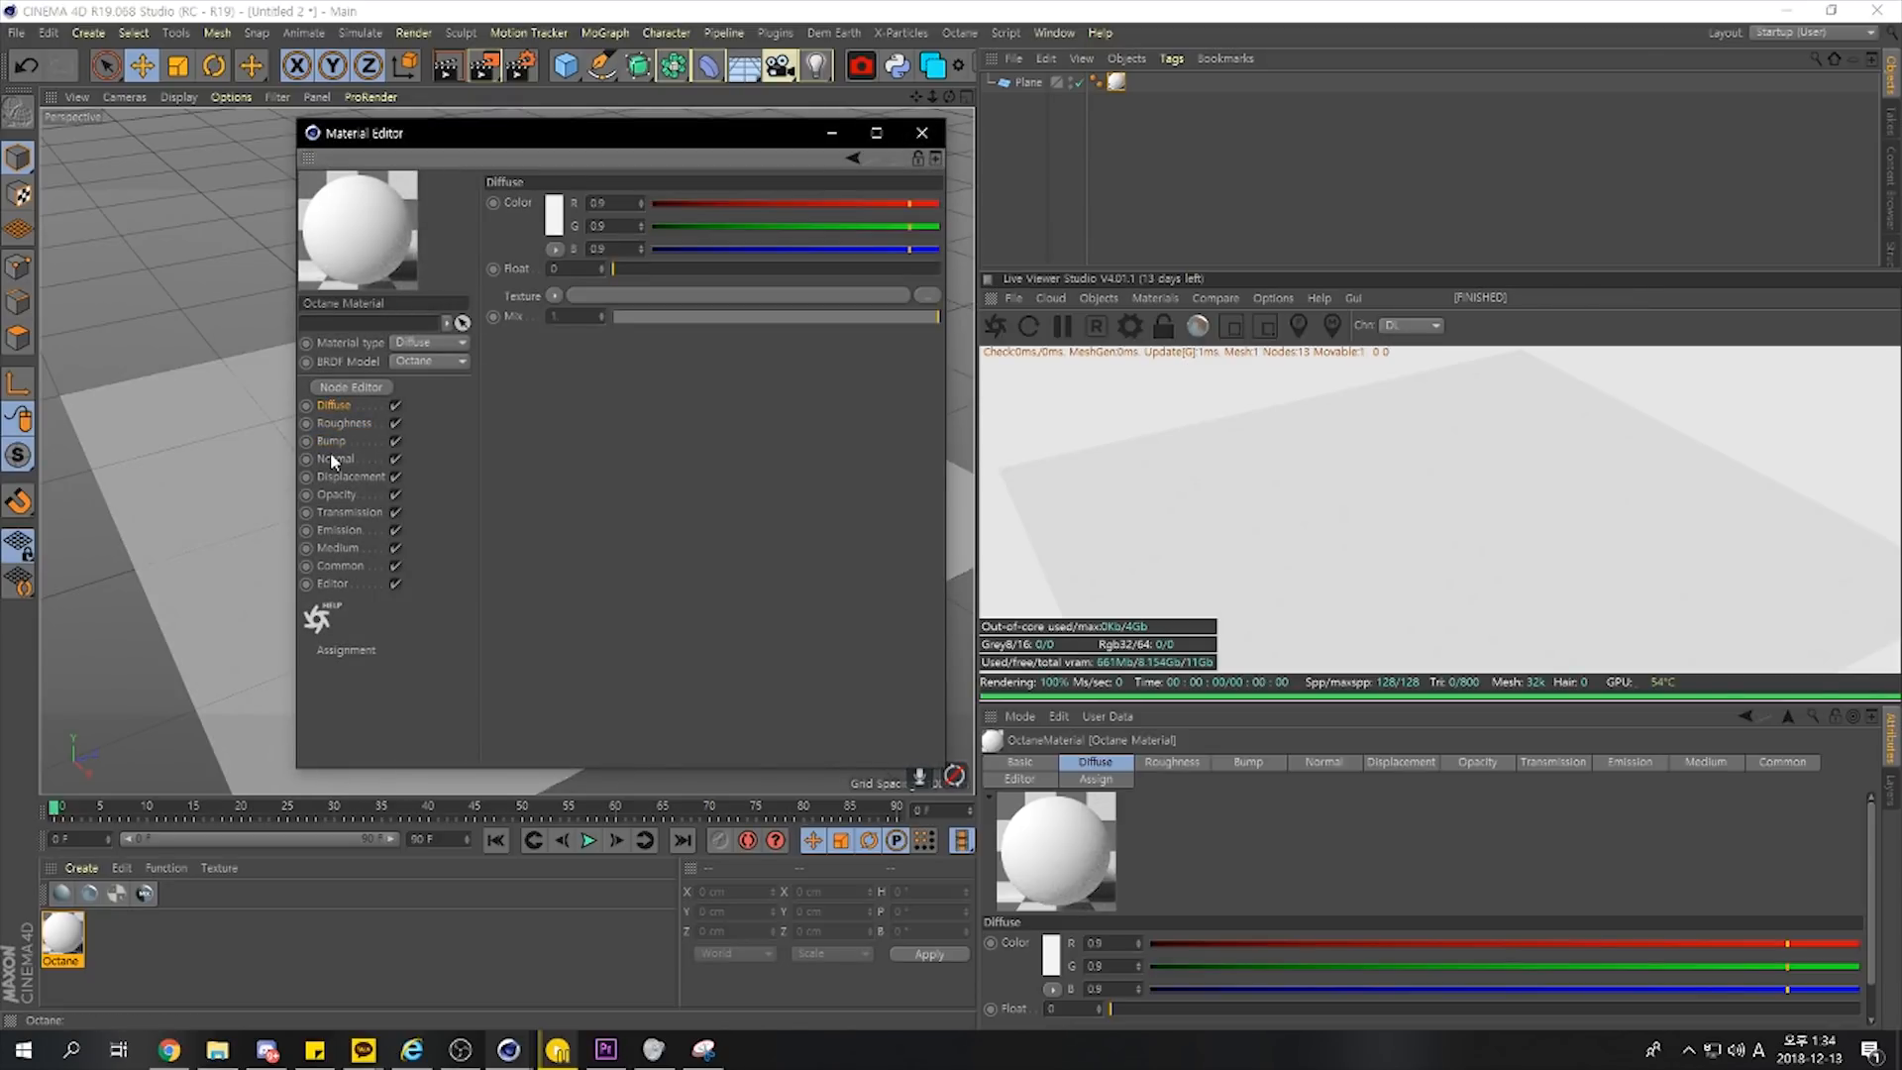
pyautogui.click(335, 514)
pyautogui.click(336, 567)
pyautogui.click(335, 585)
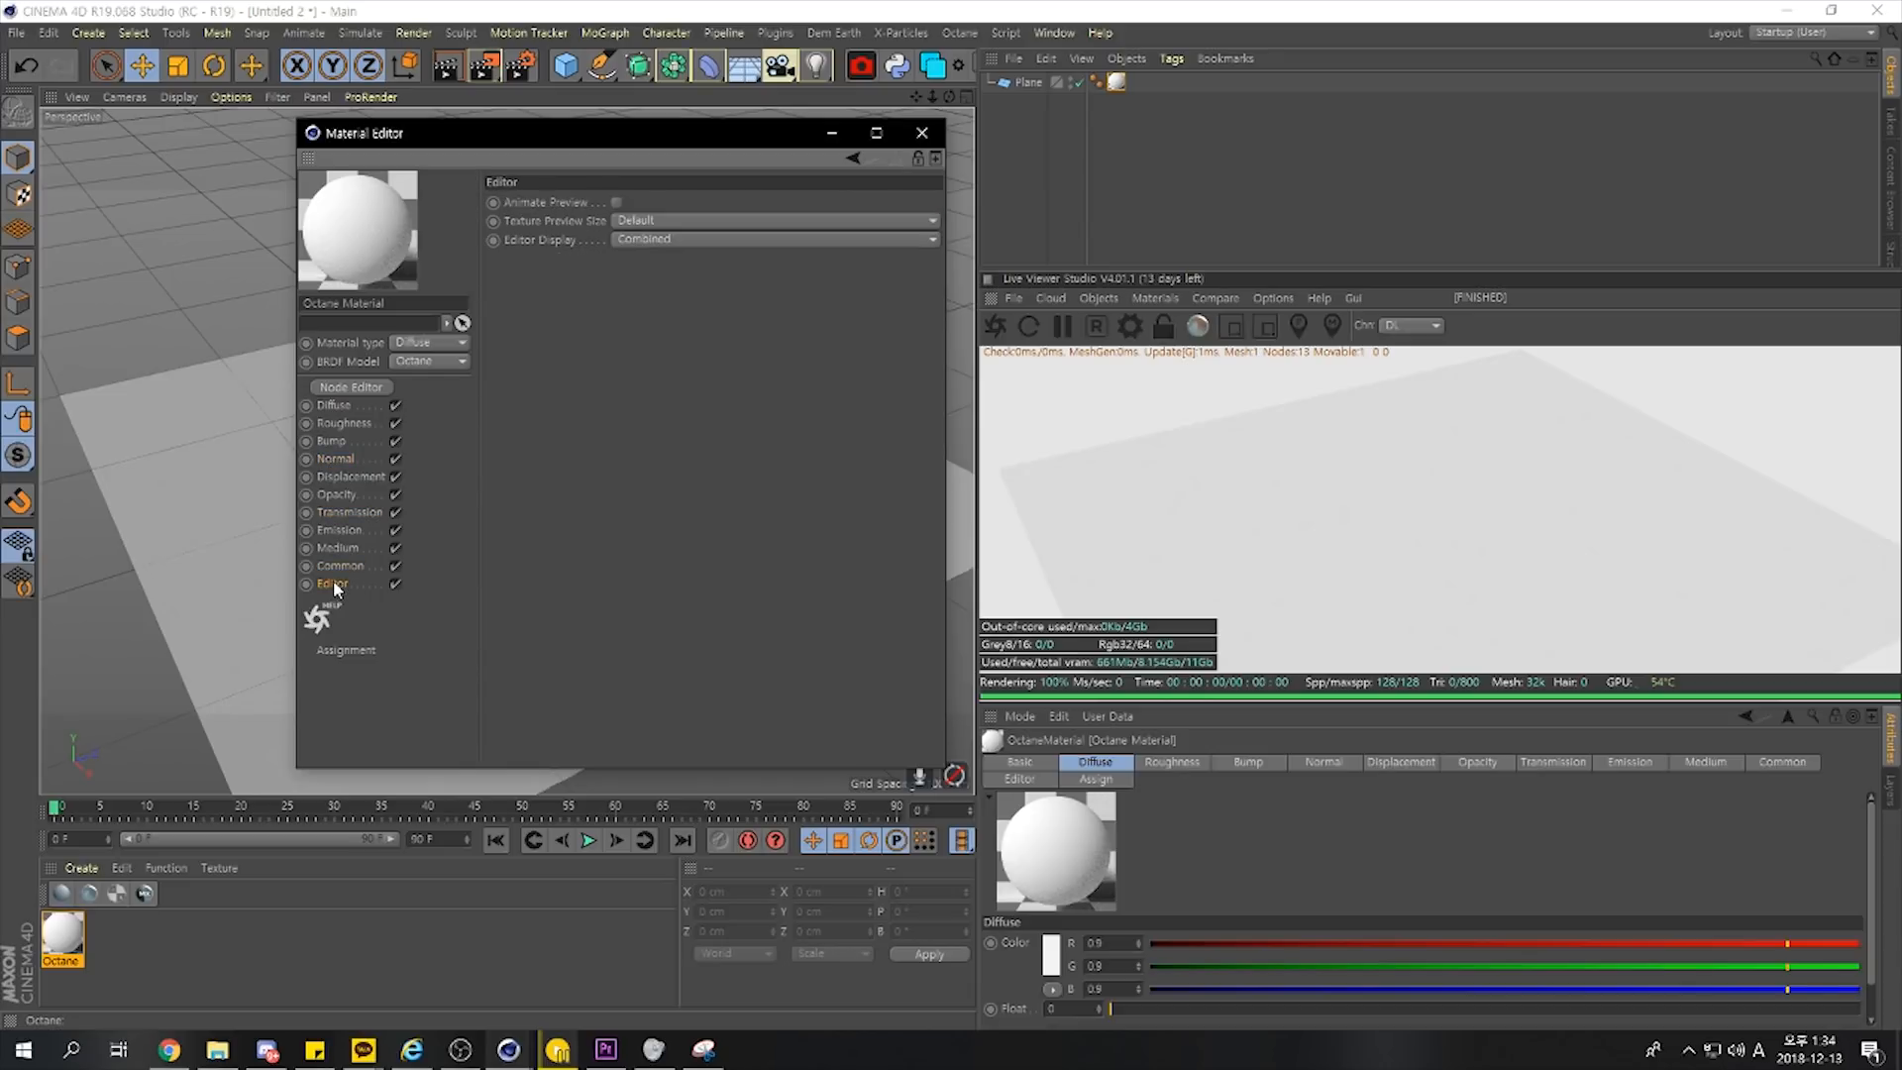
# Try the material types Glossy, Specular, Metallic, Toon and Universal one after another on the Octane material
pyautogui.click(346, 344)
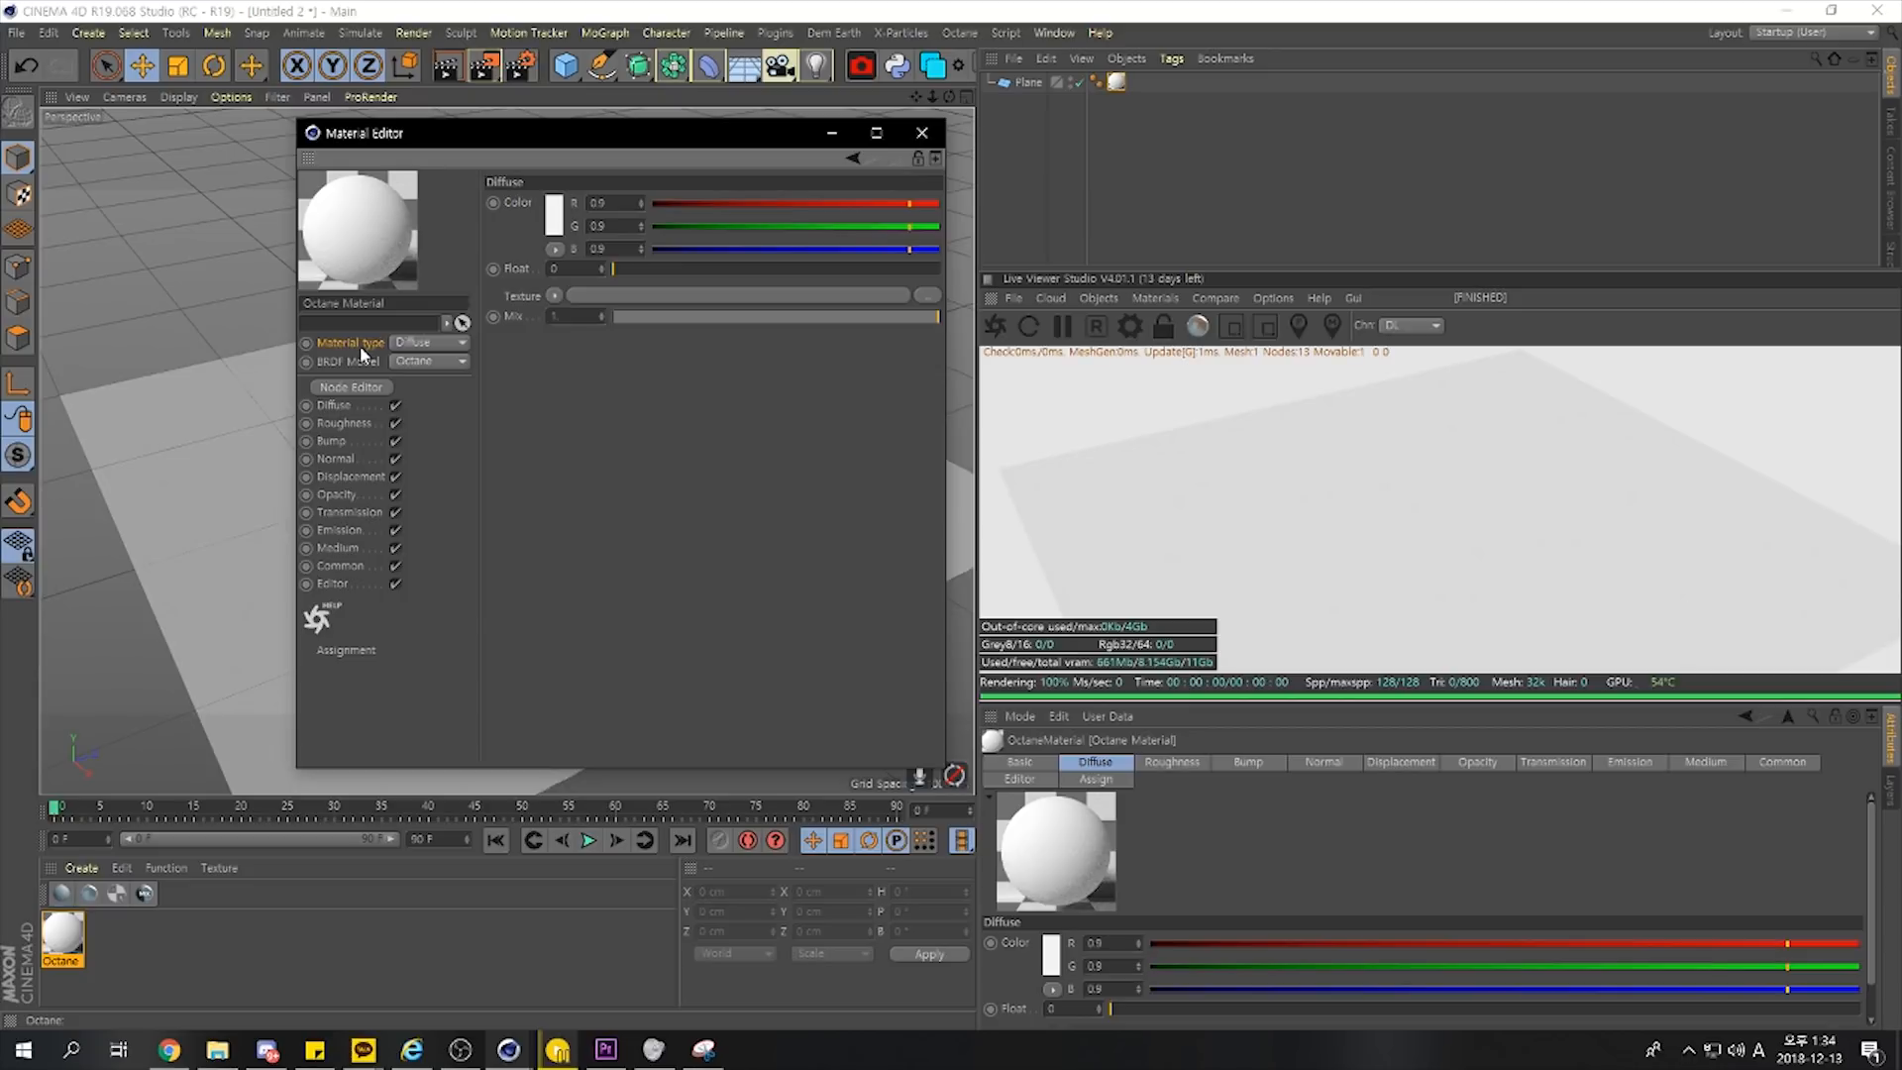
pyautogui.click(406, 342)
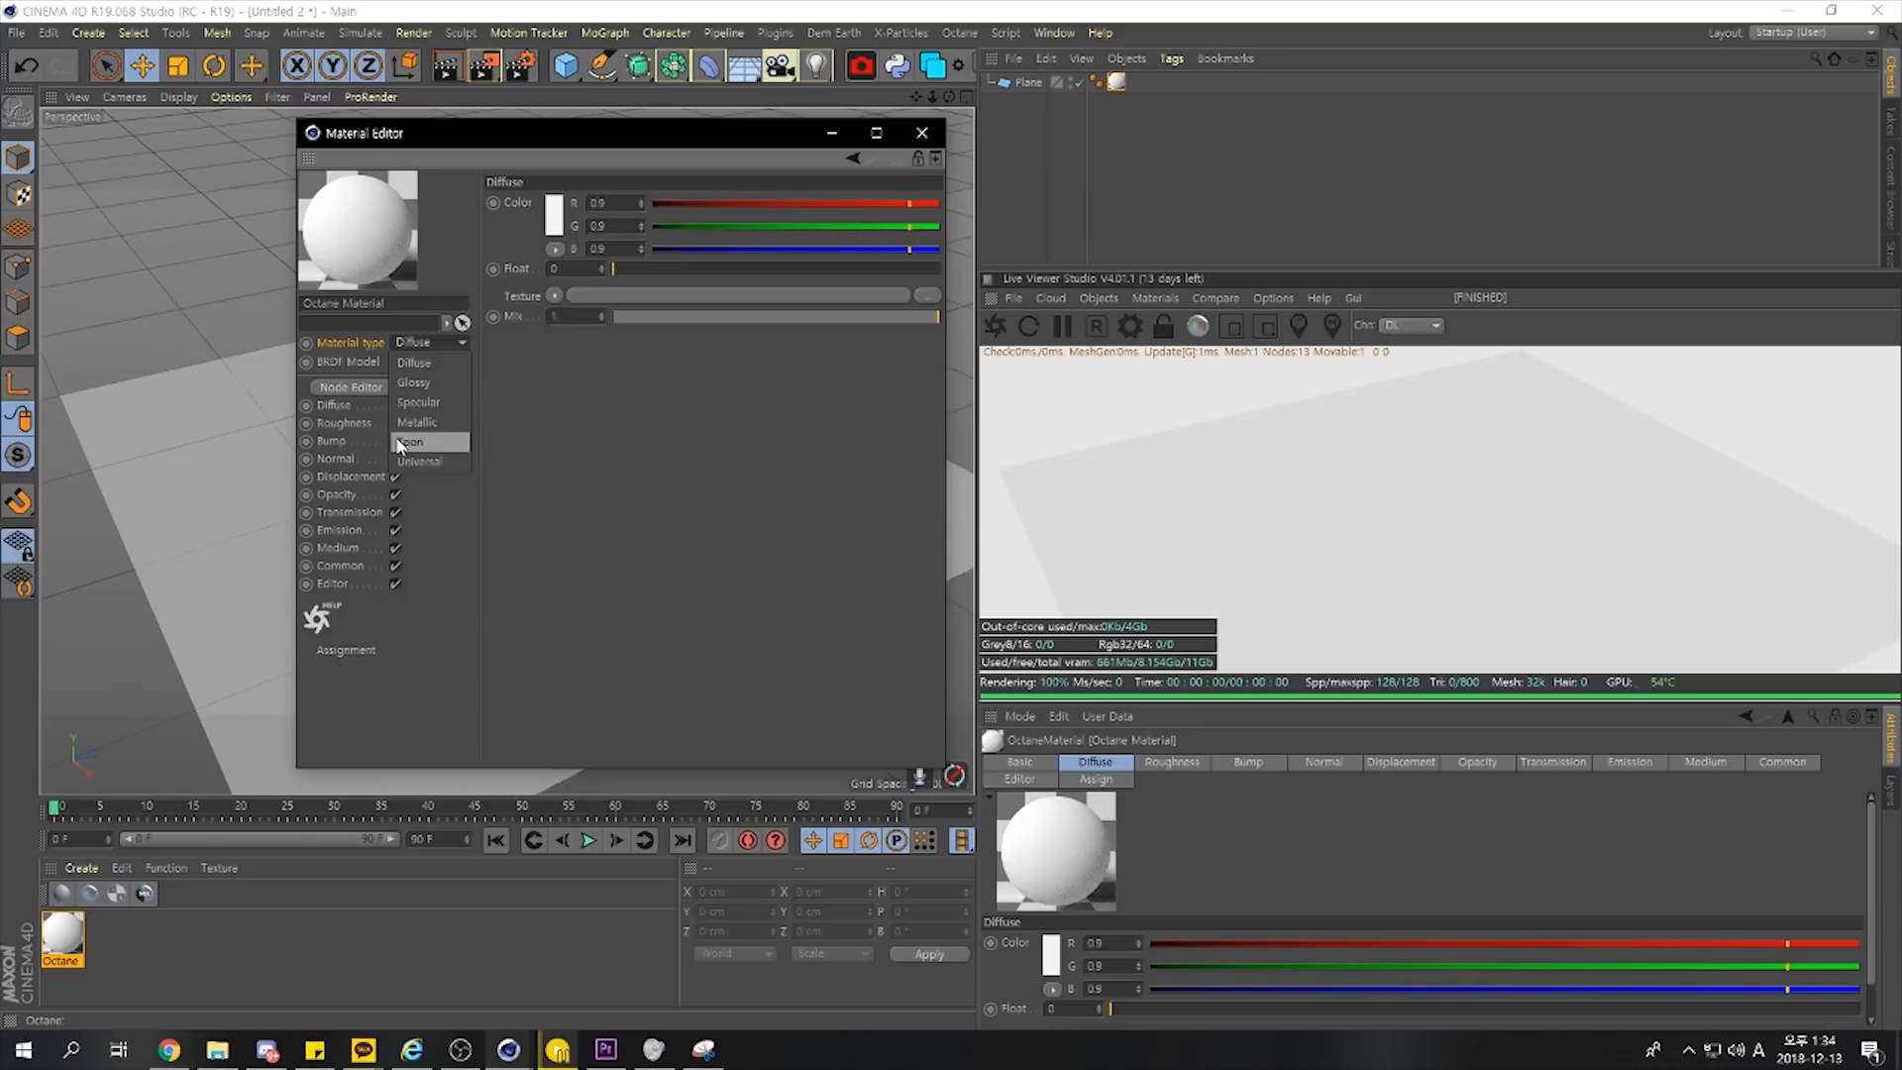
pyautogui.click(436, 384)
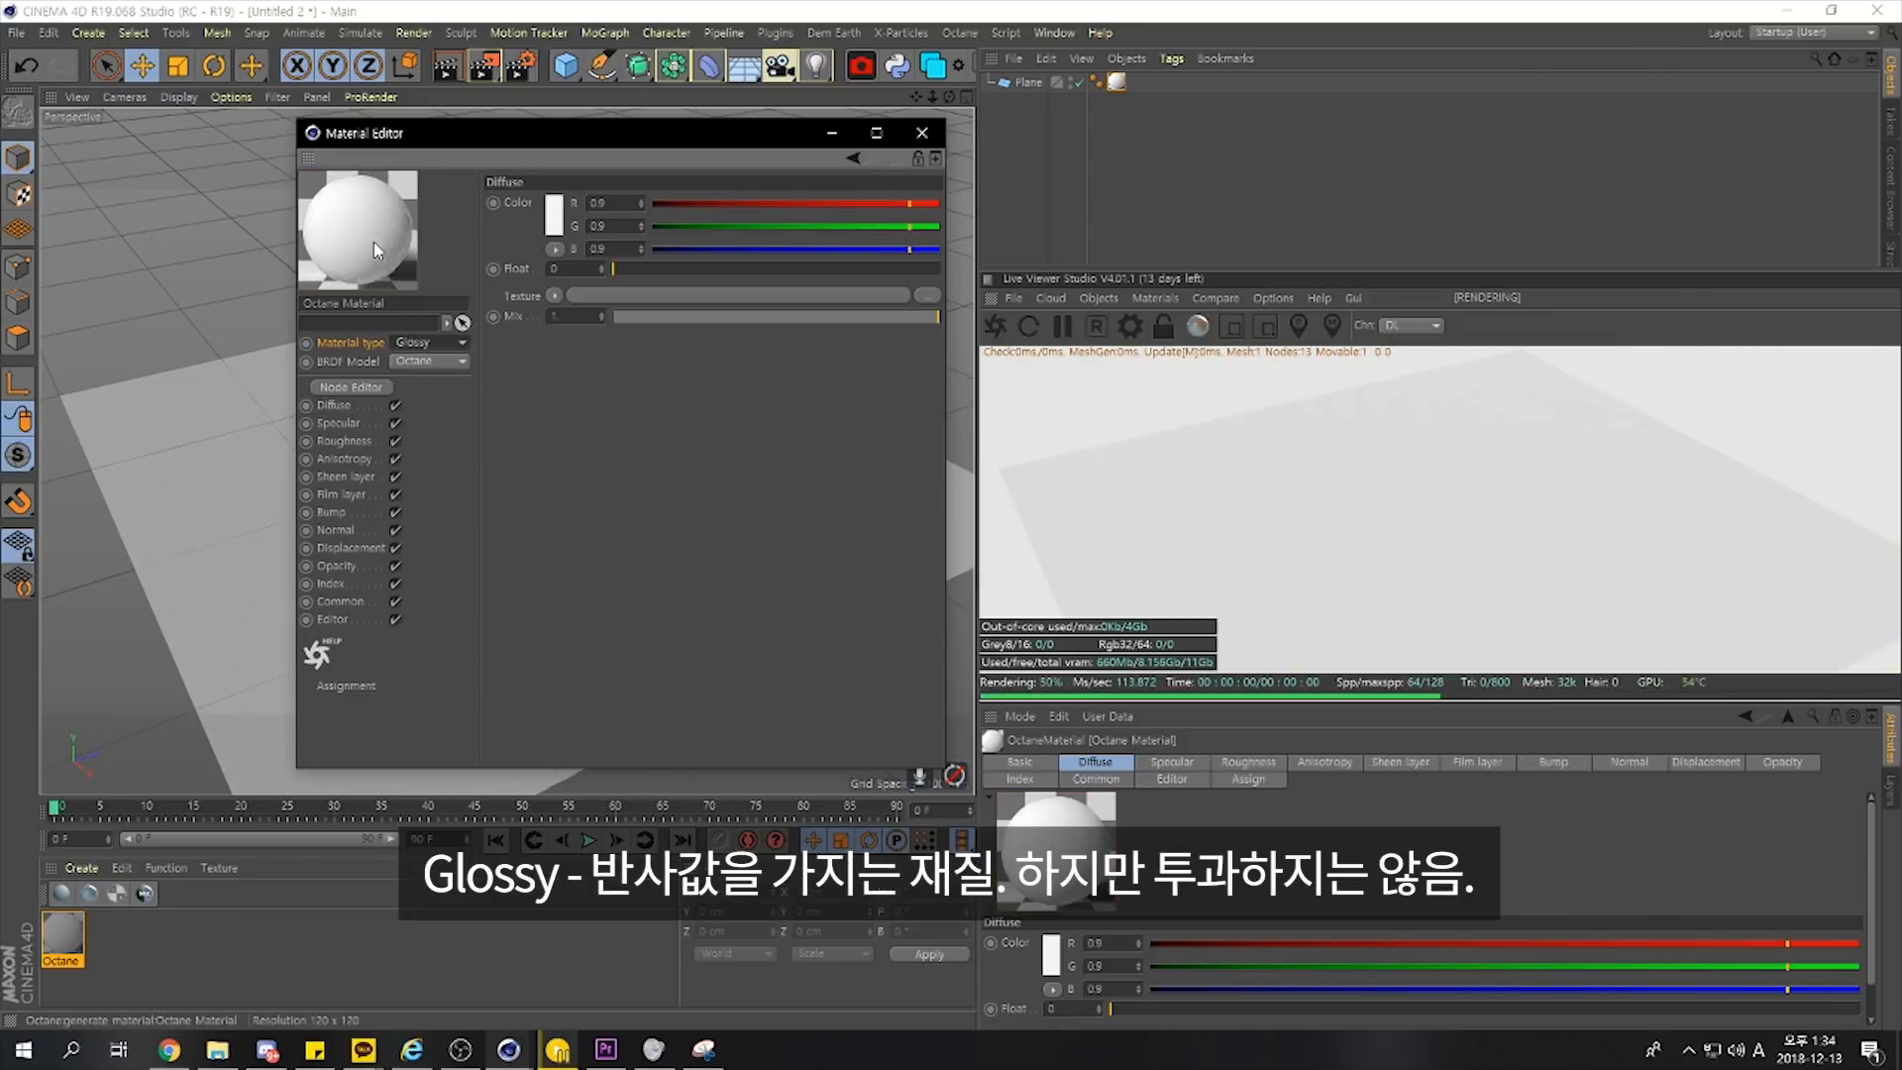
pyautogui.click(422, 343)
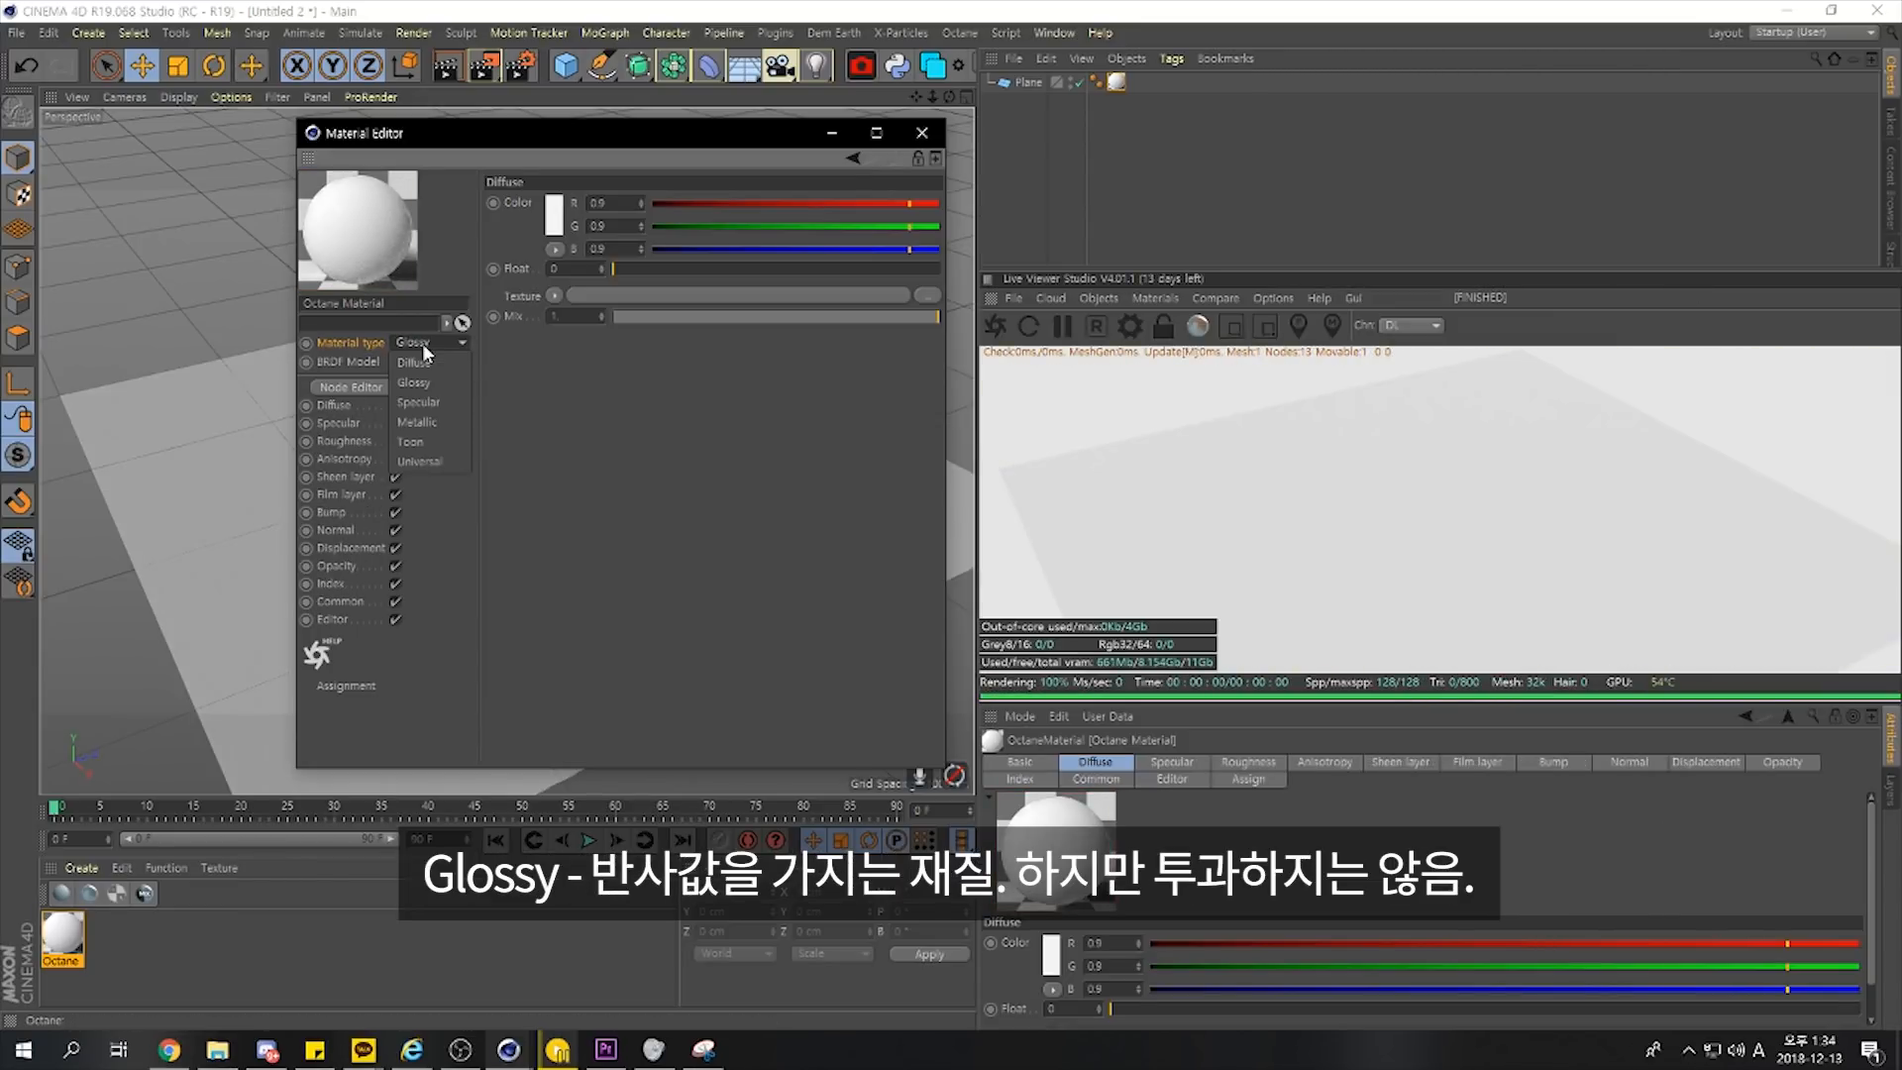
pyautogui.click(432, 402)
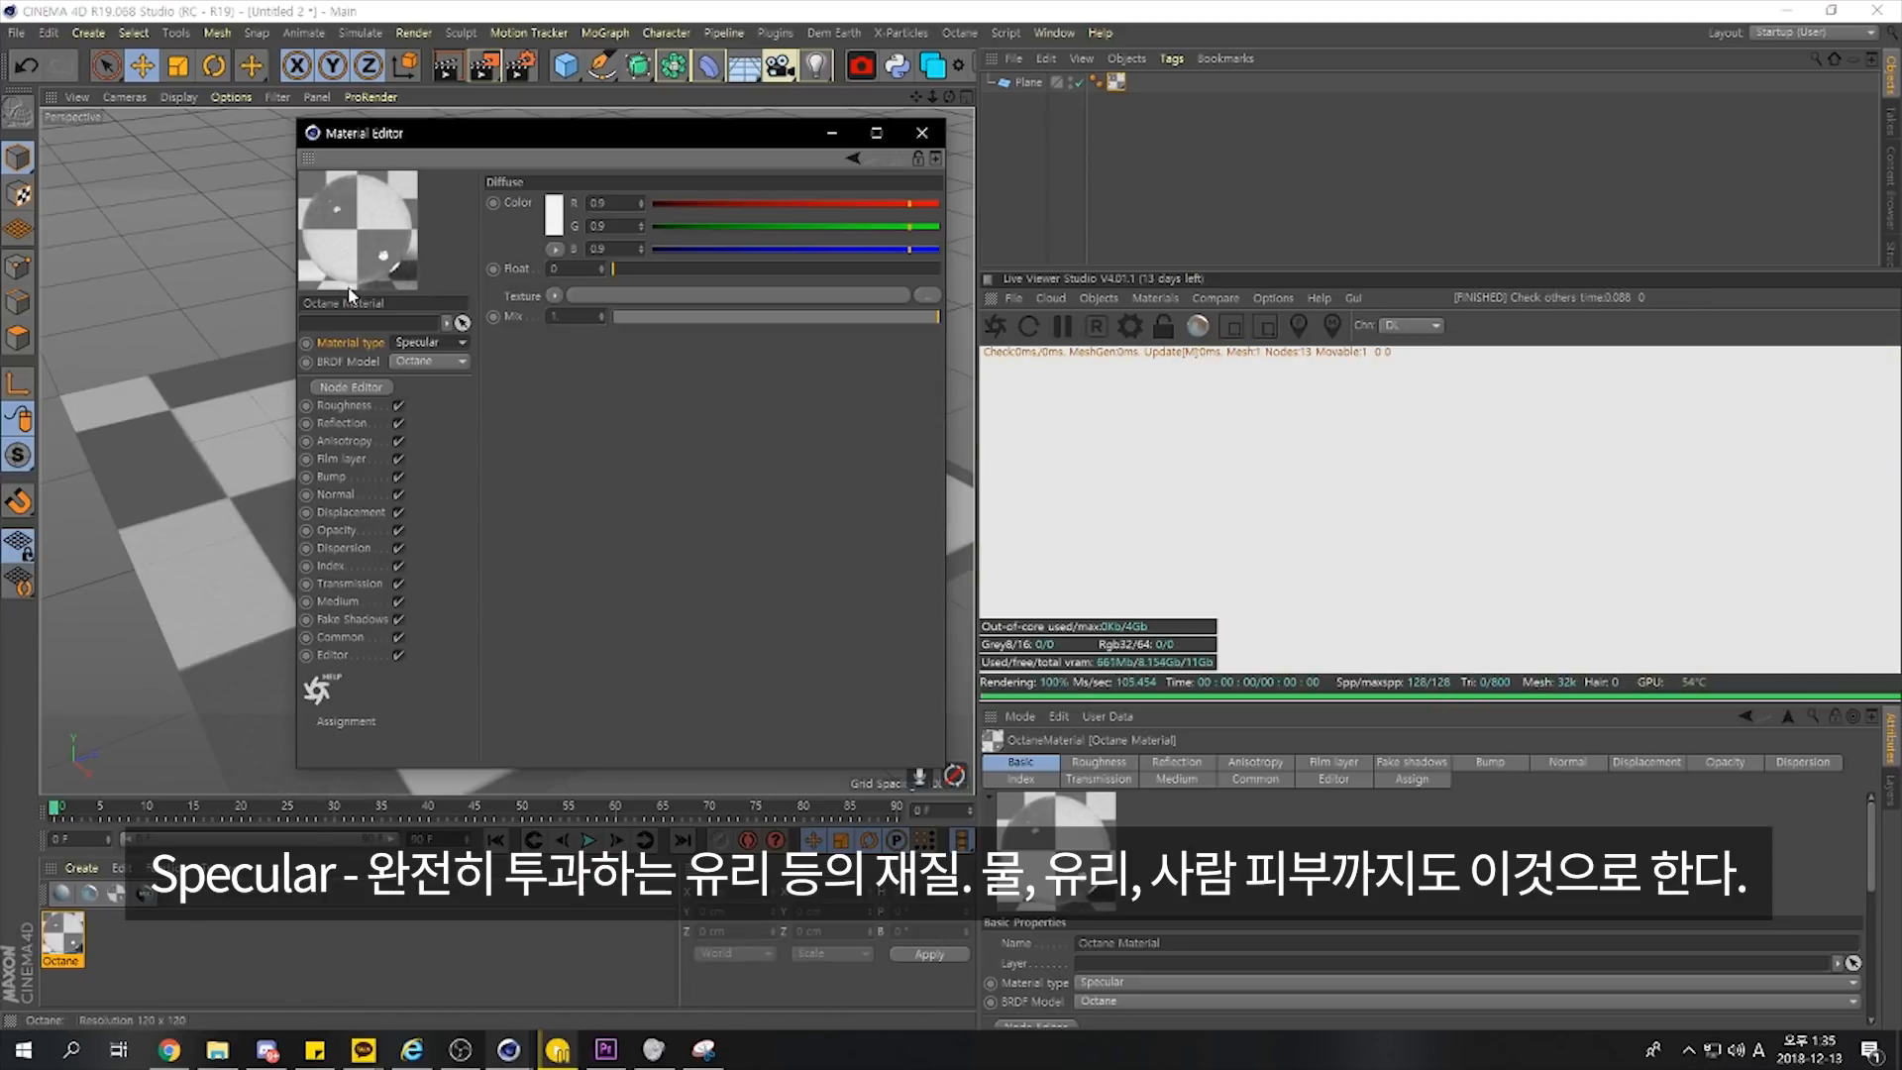
pyautogui.click(428, 343)
pyautogui.click(437, 428)
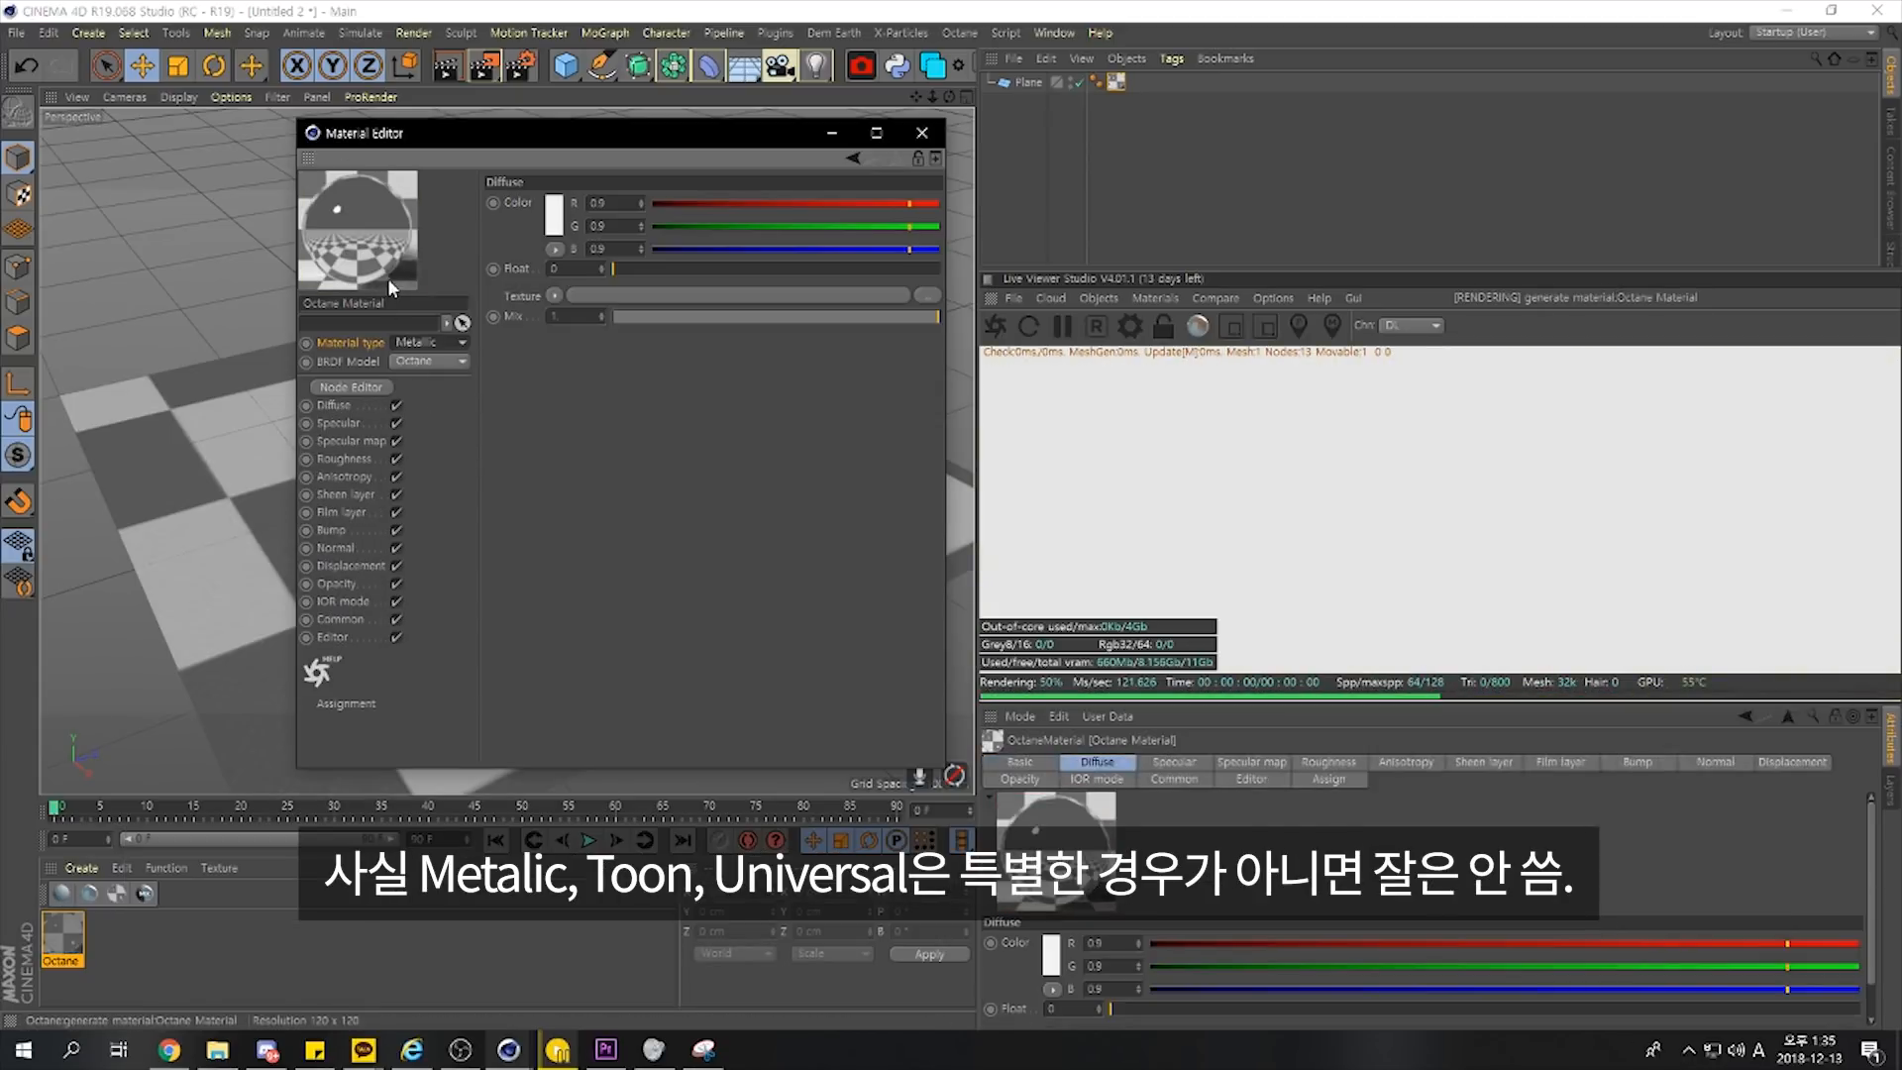
pyautogui.click(428, 343)
pyautogui.click(428, 442)
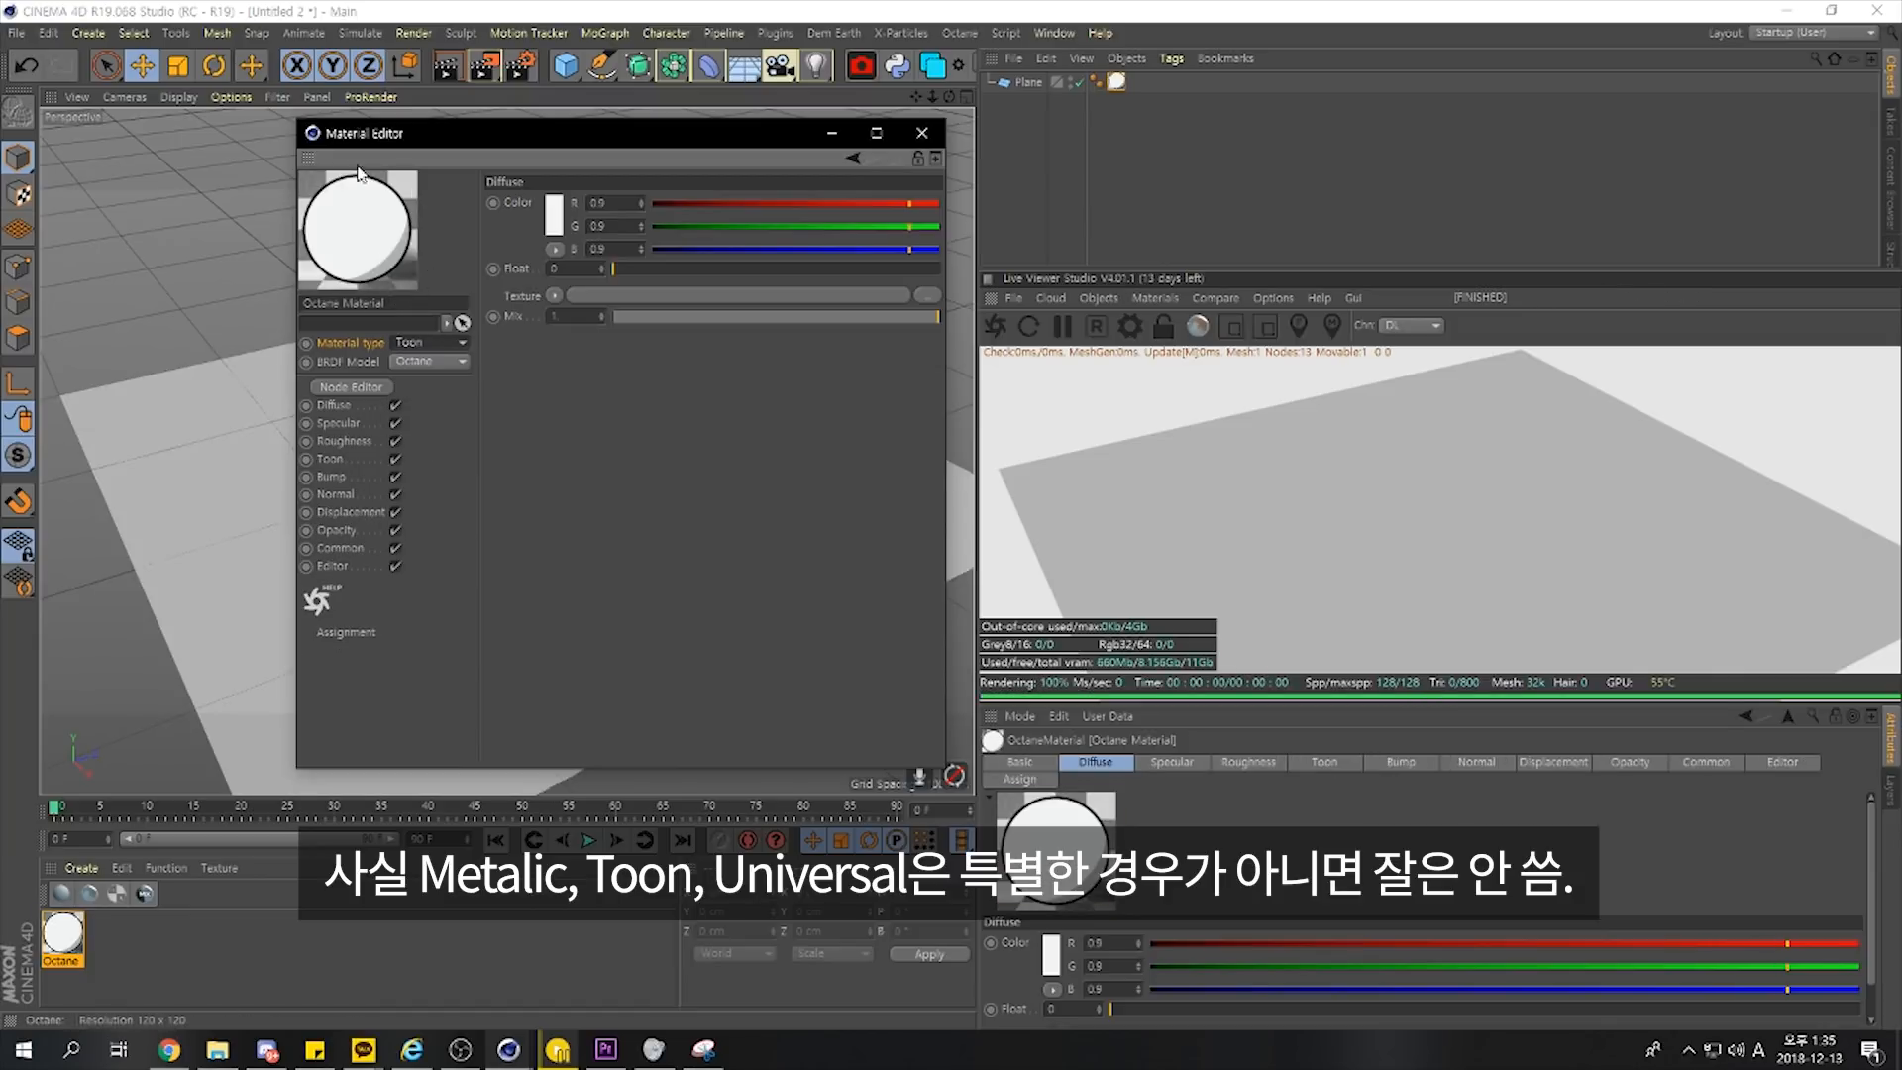
pyautogui.click(427, 343)
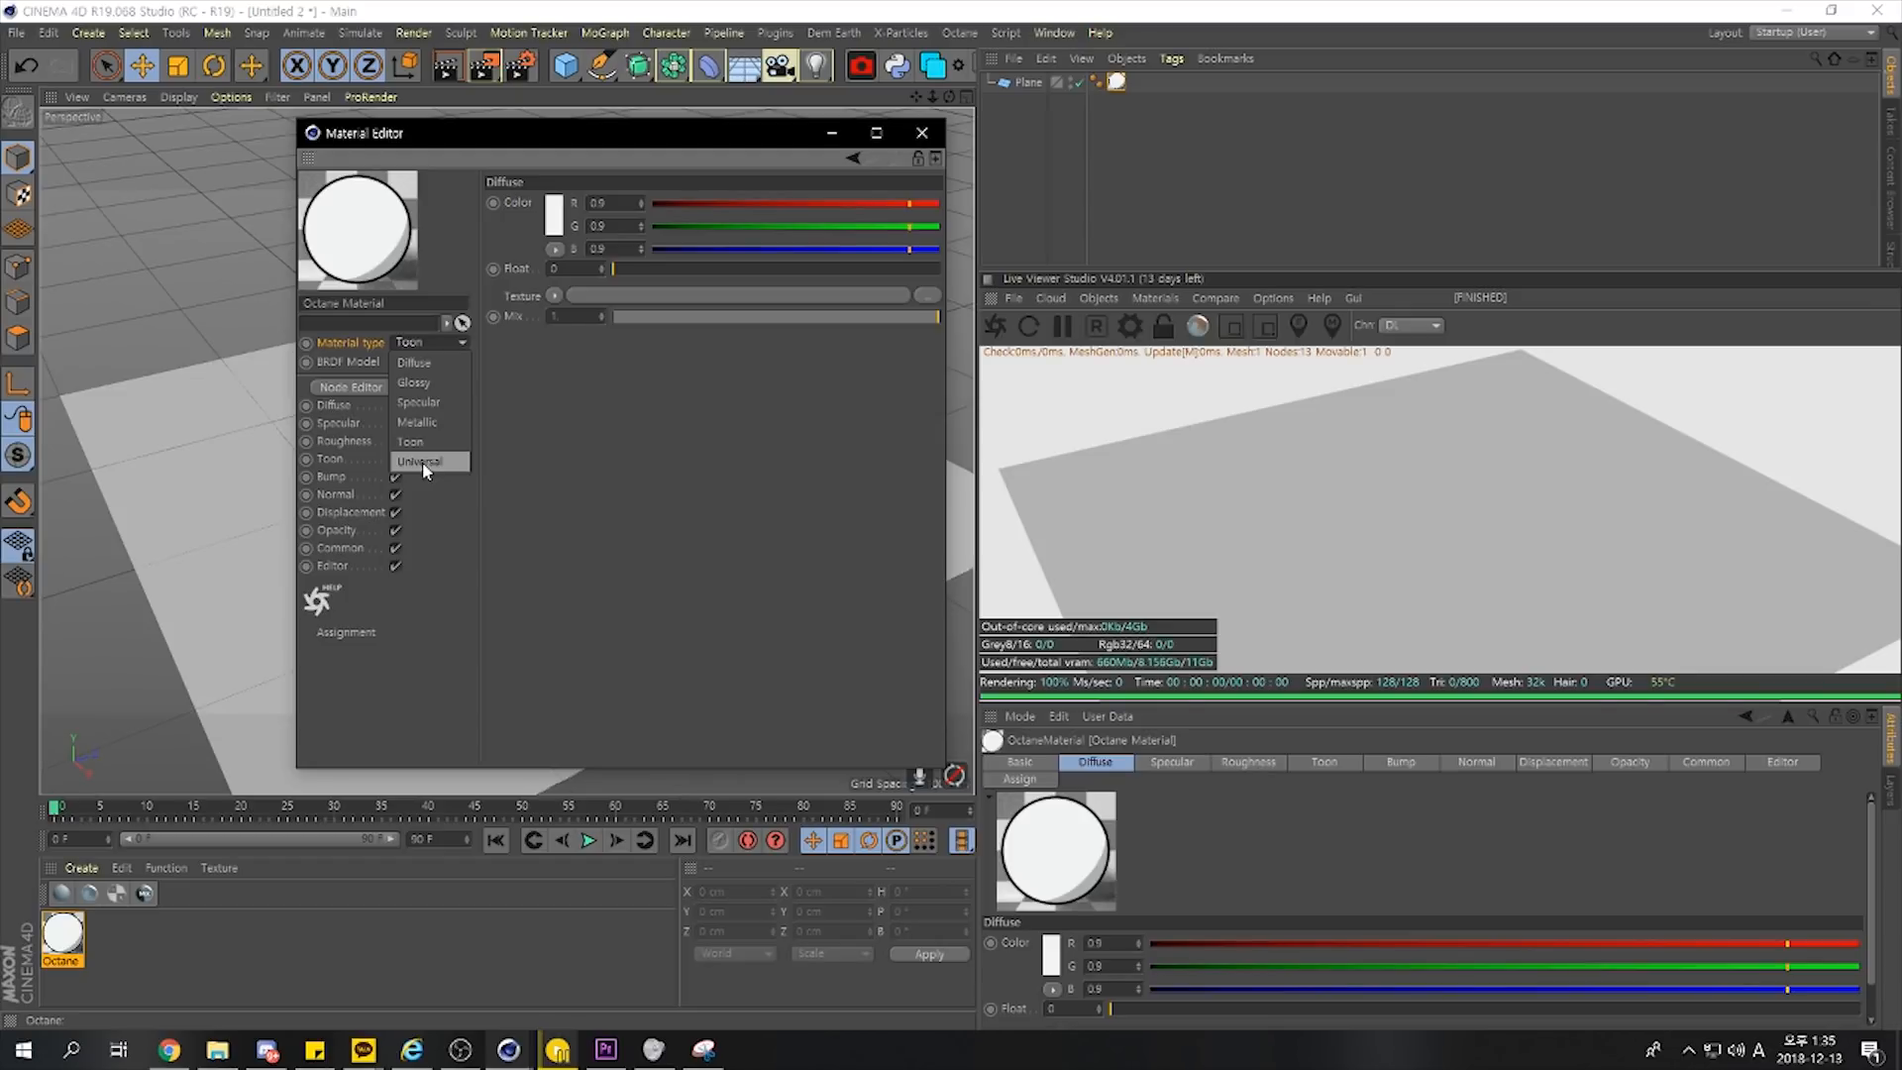
pyautogui.click(422, 461)
# Set the Octane material's type to Specular and close the Material Editor
pyautogui.click(416, 344)
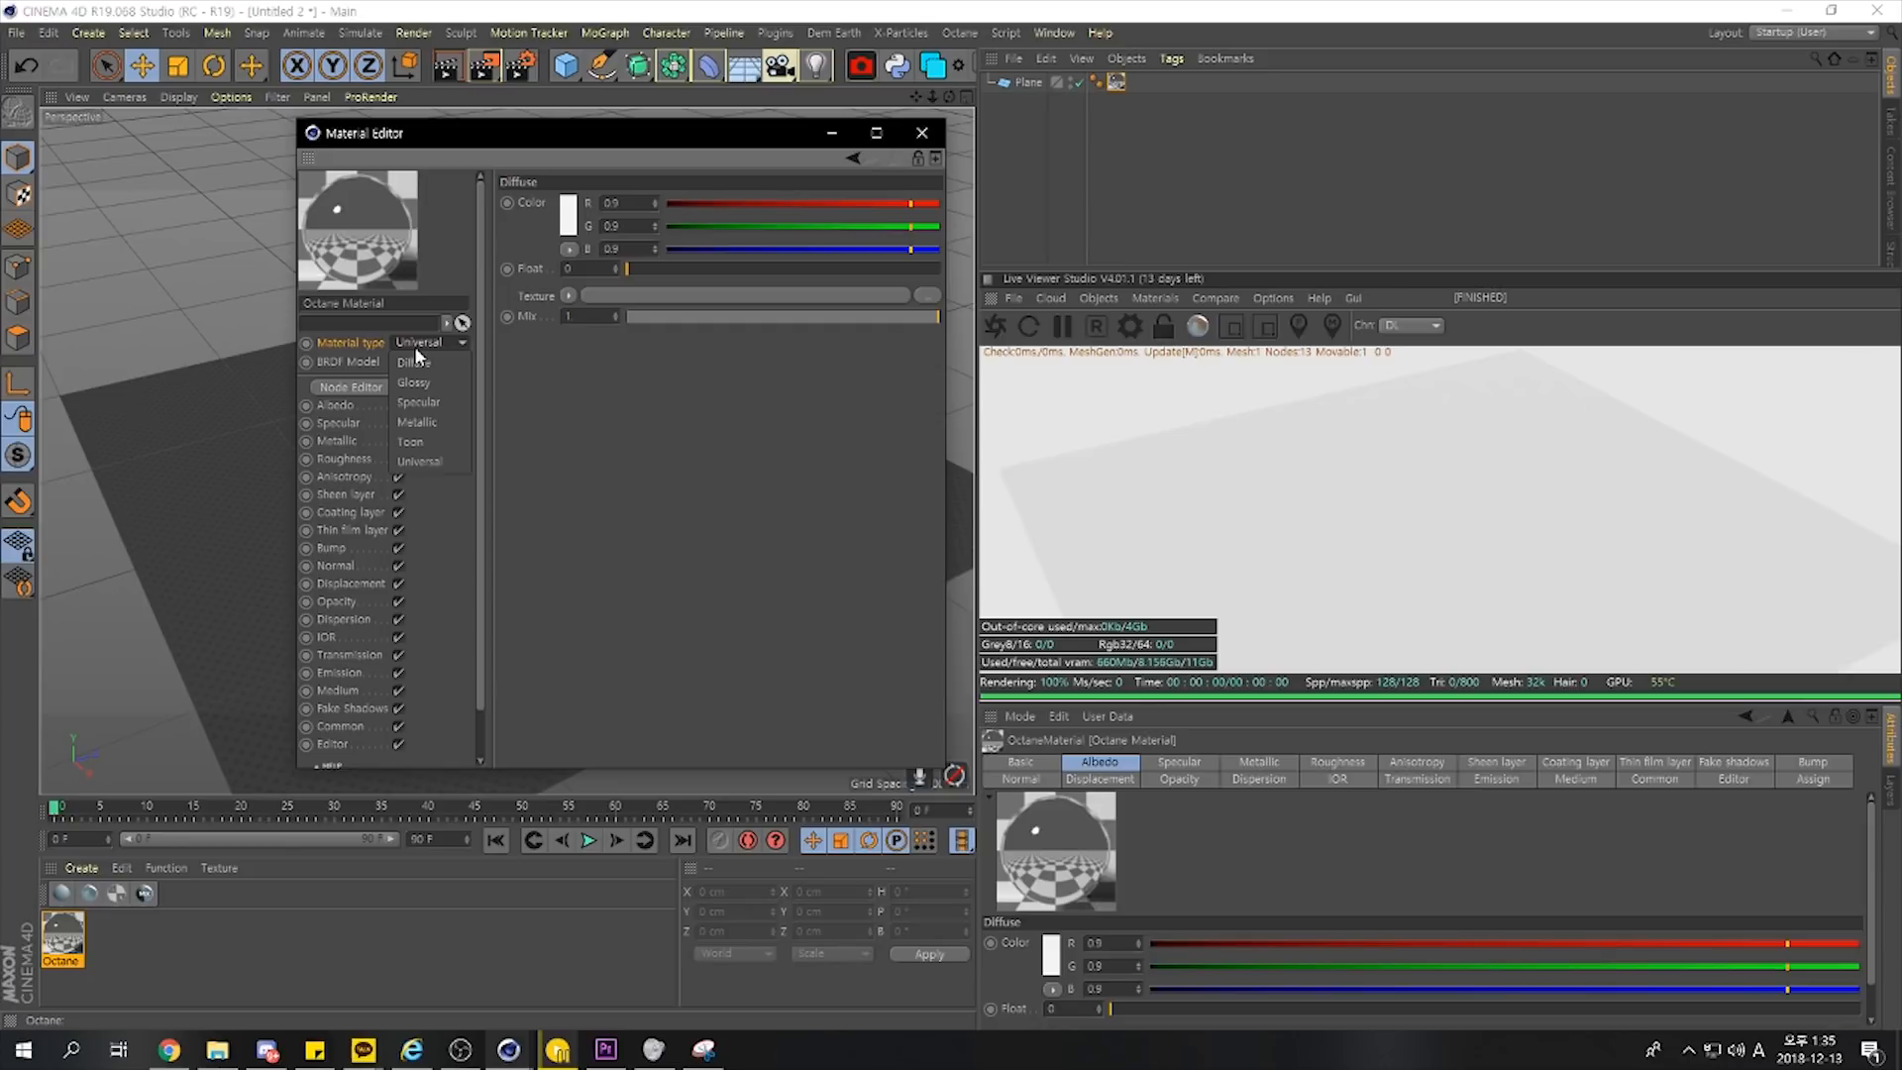
pyautogui.click(413, 402)
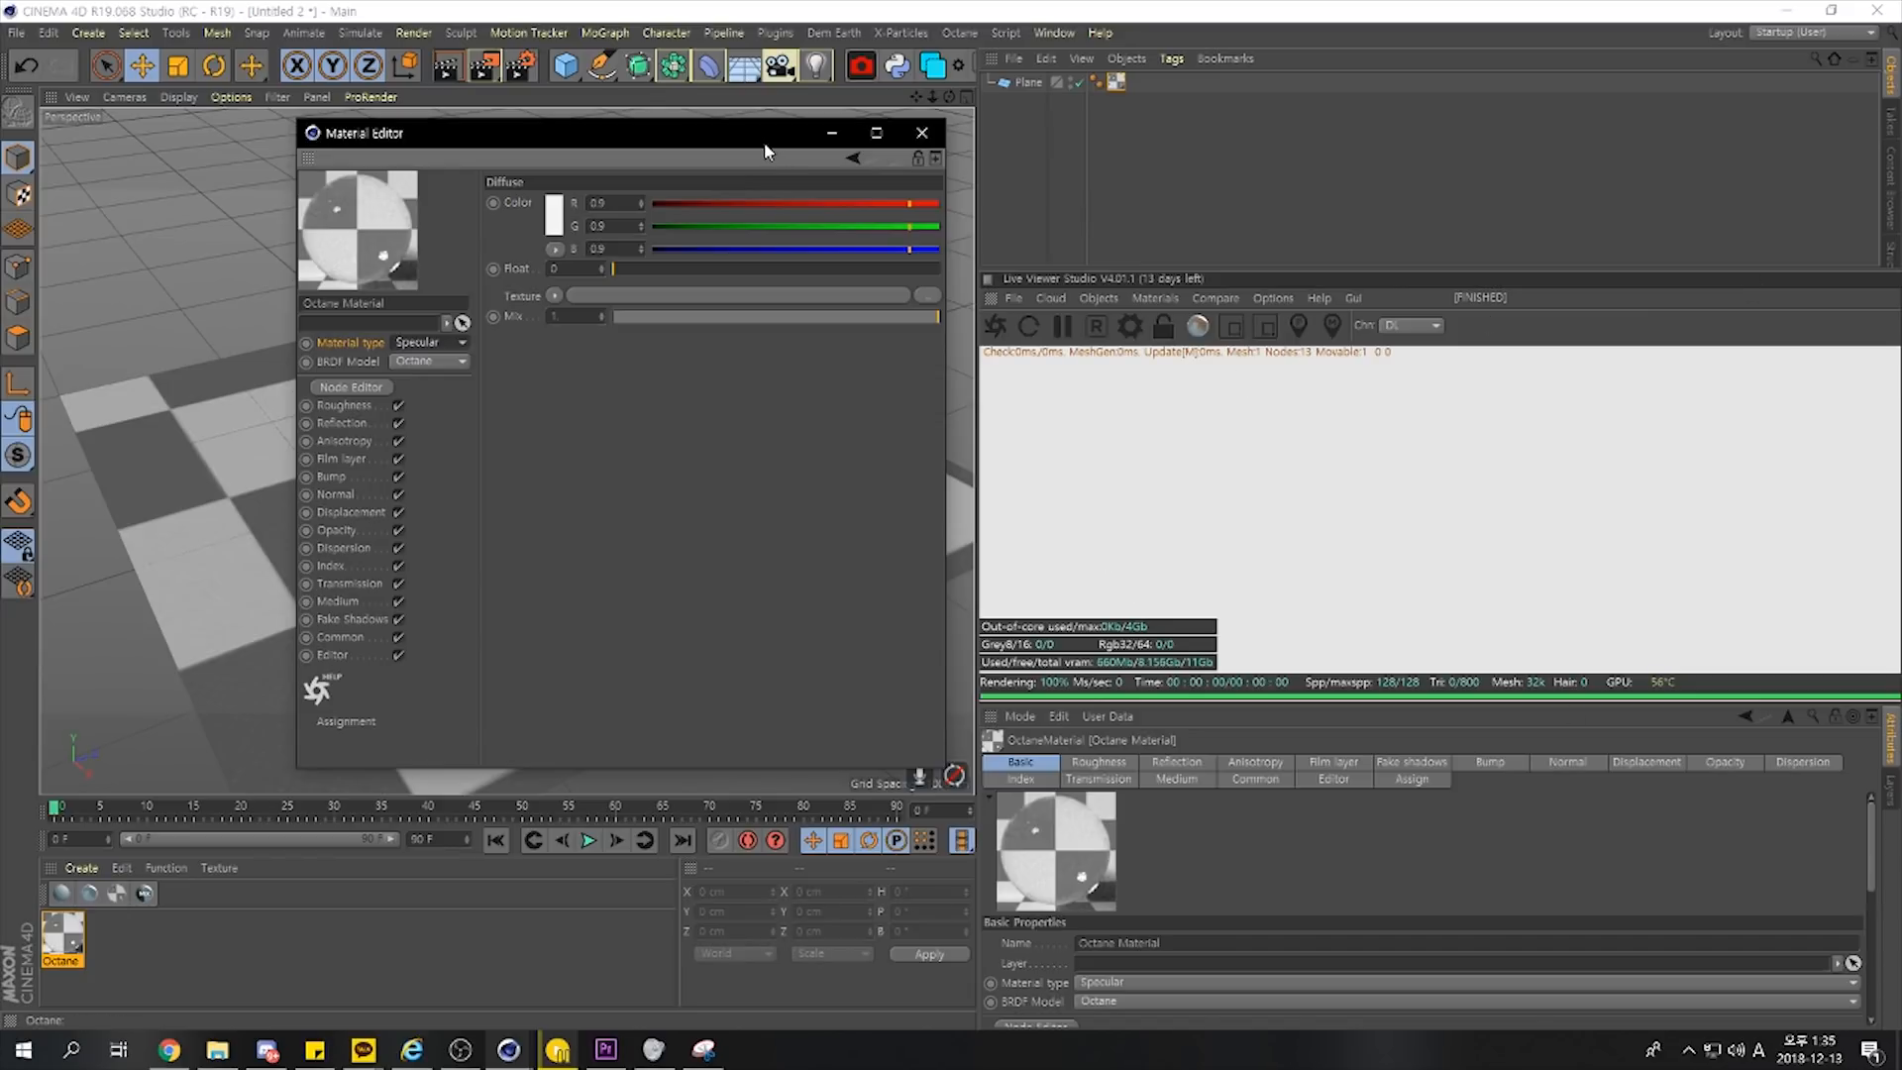
pyautogui.moveTo(764, 141)
pyautogui.mouseDown()
pyautogui.moveTo(755, 270)
pyautogui.moveTo(713, 235)
pyautogui.moveTo(755, 136)
pyautogui.mouseUp()
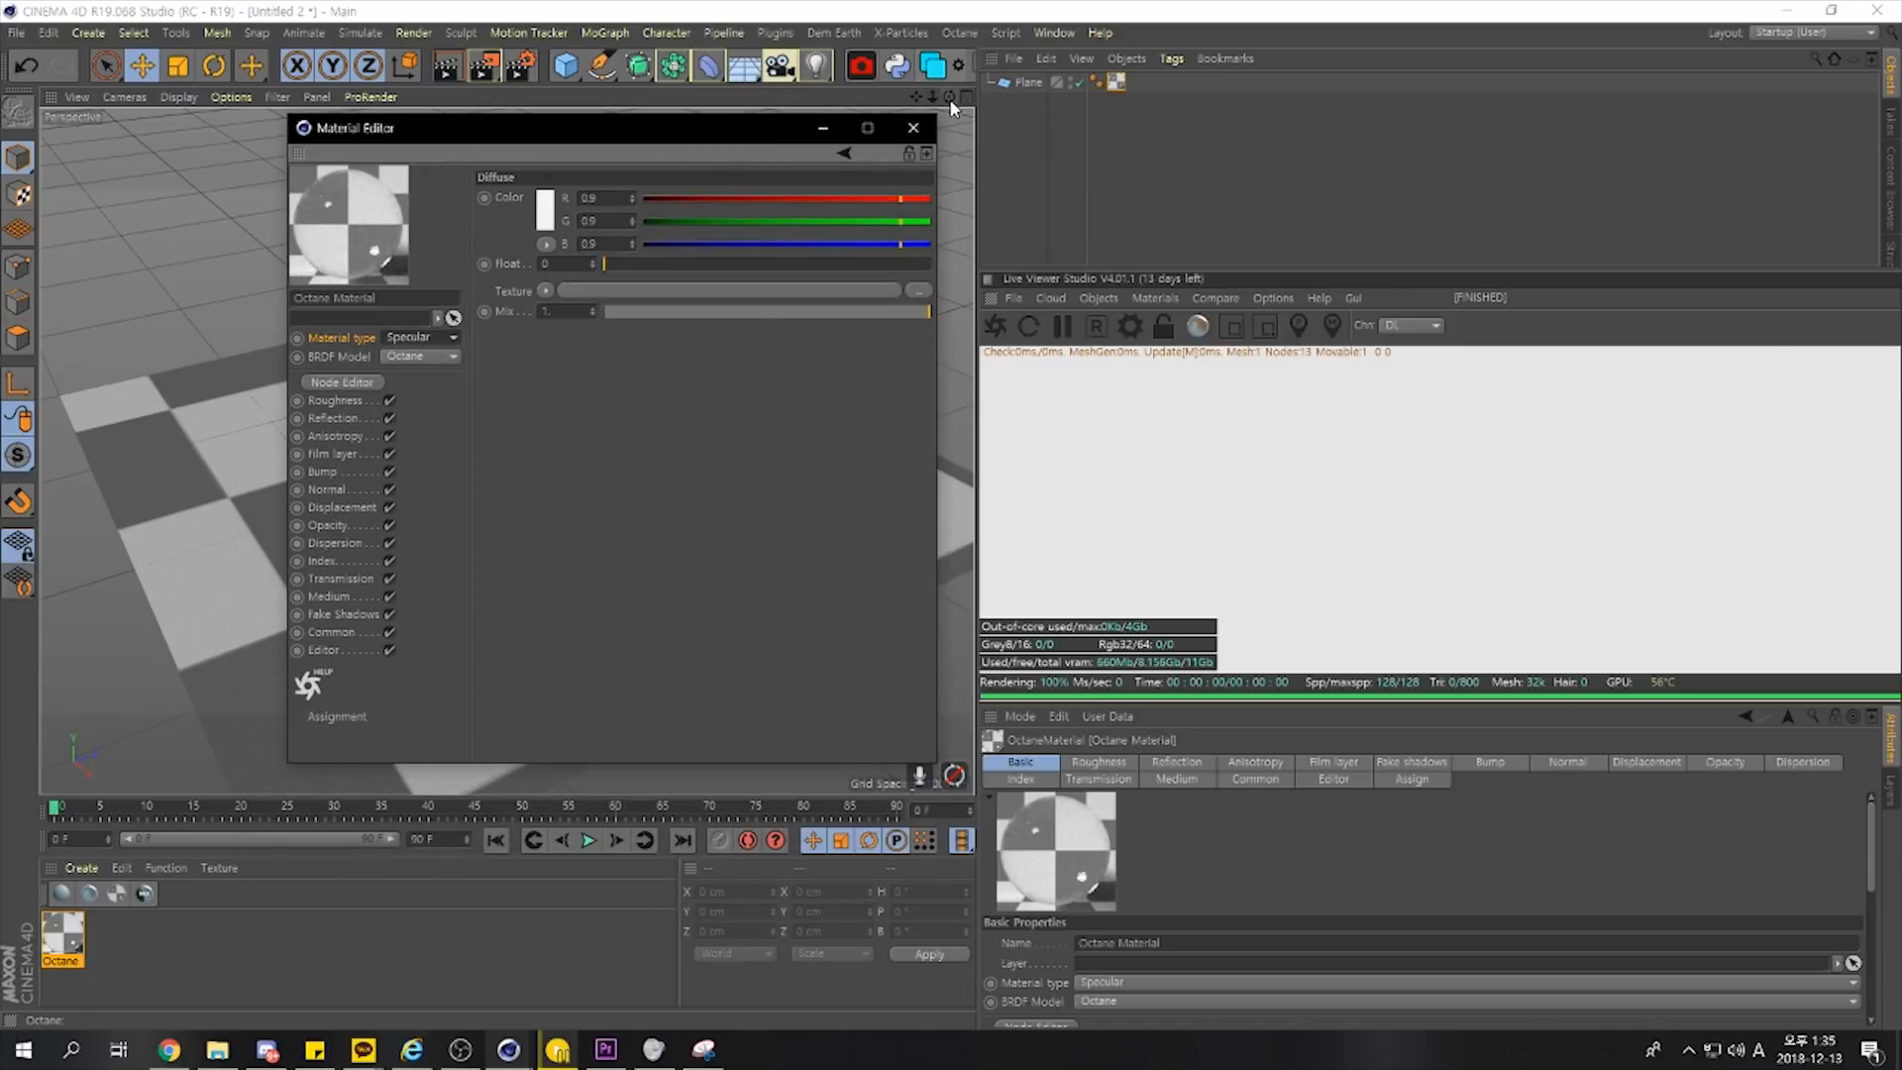
pyautogui.moveTo(950, 101); pyautogui.dragTo(921, 174)
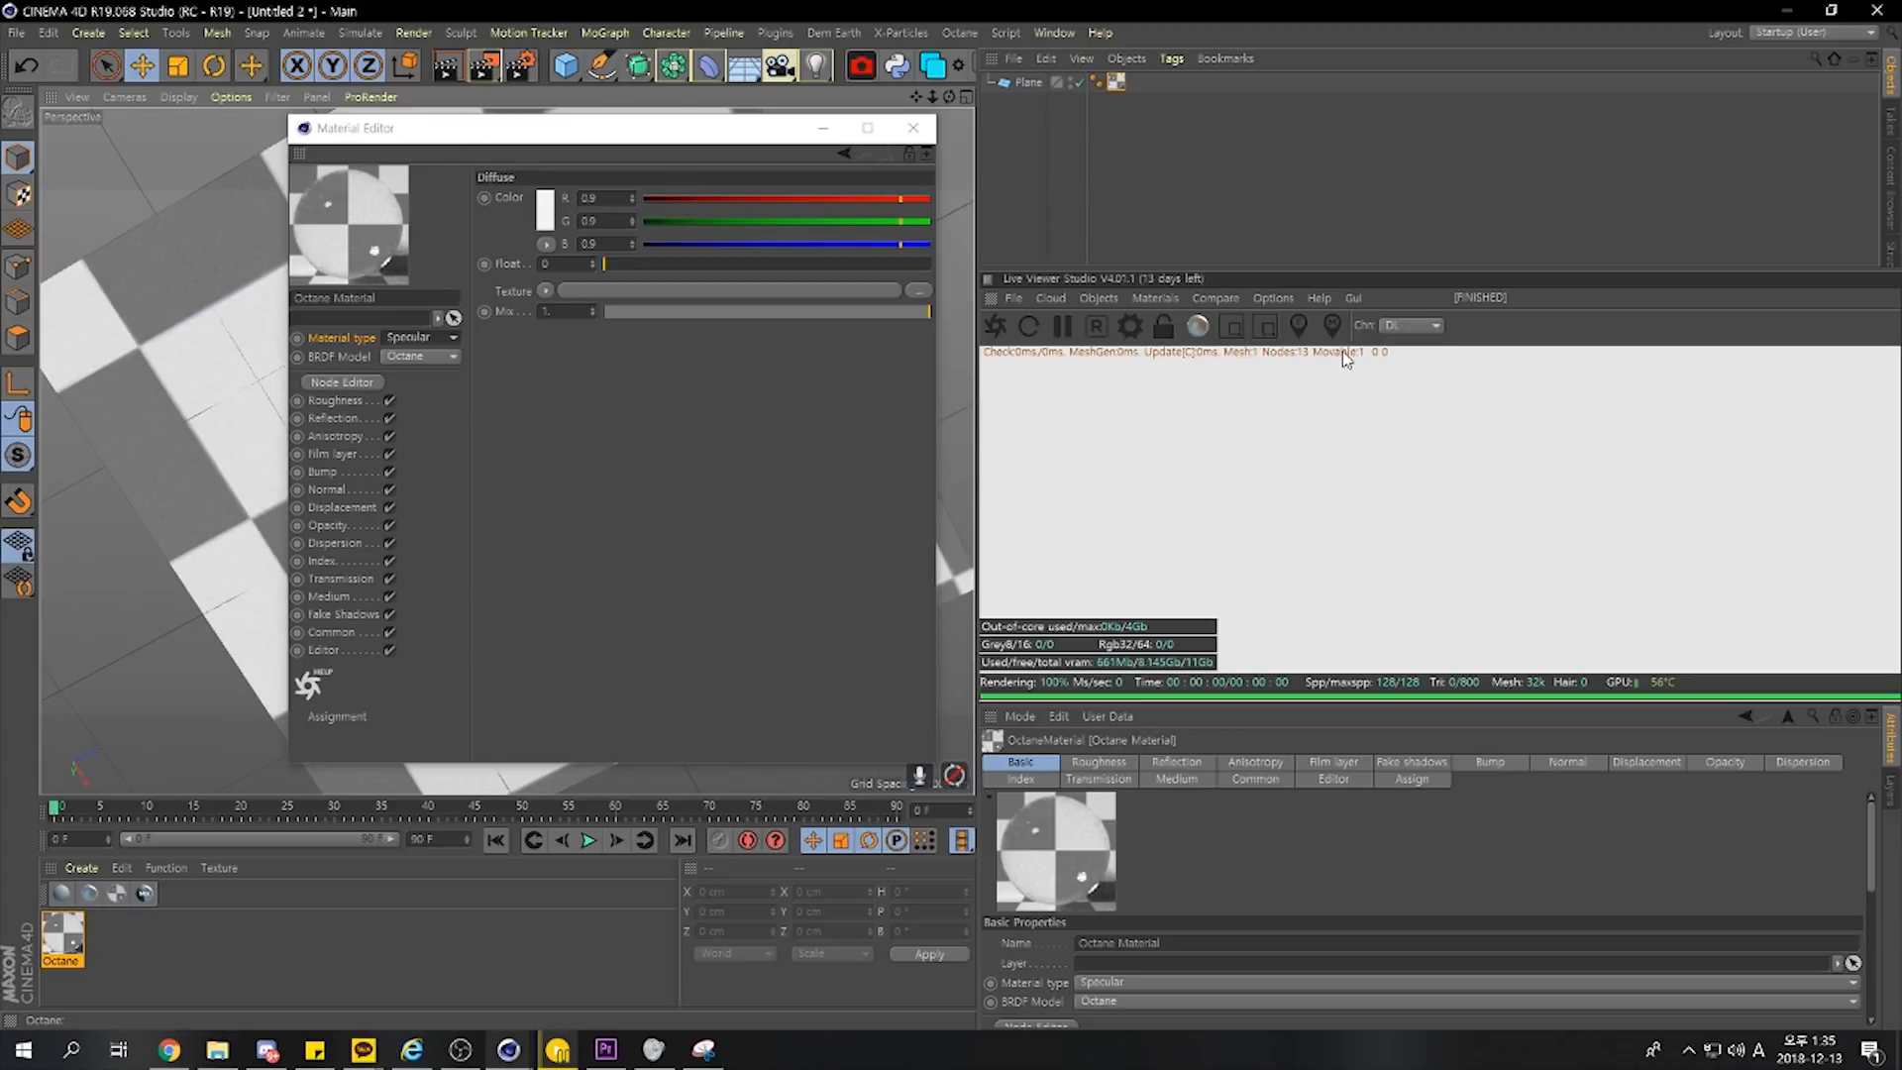
pyautogui.moveTo(609, 137); pyautogui.dragTo(612, 145)
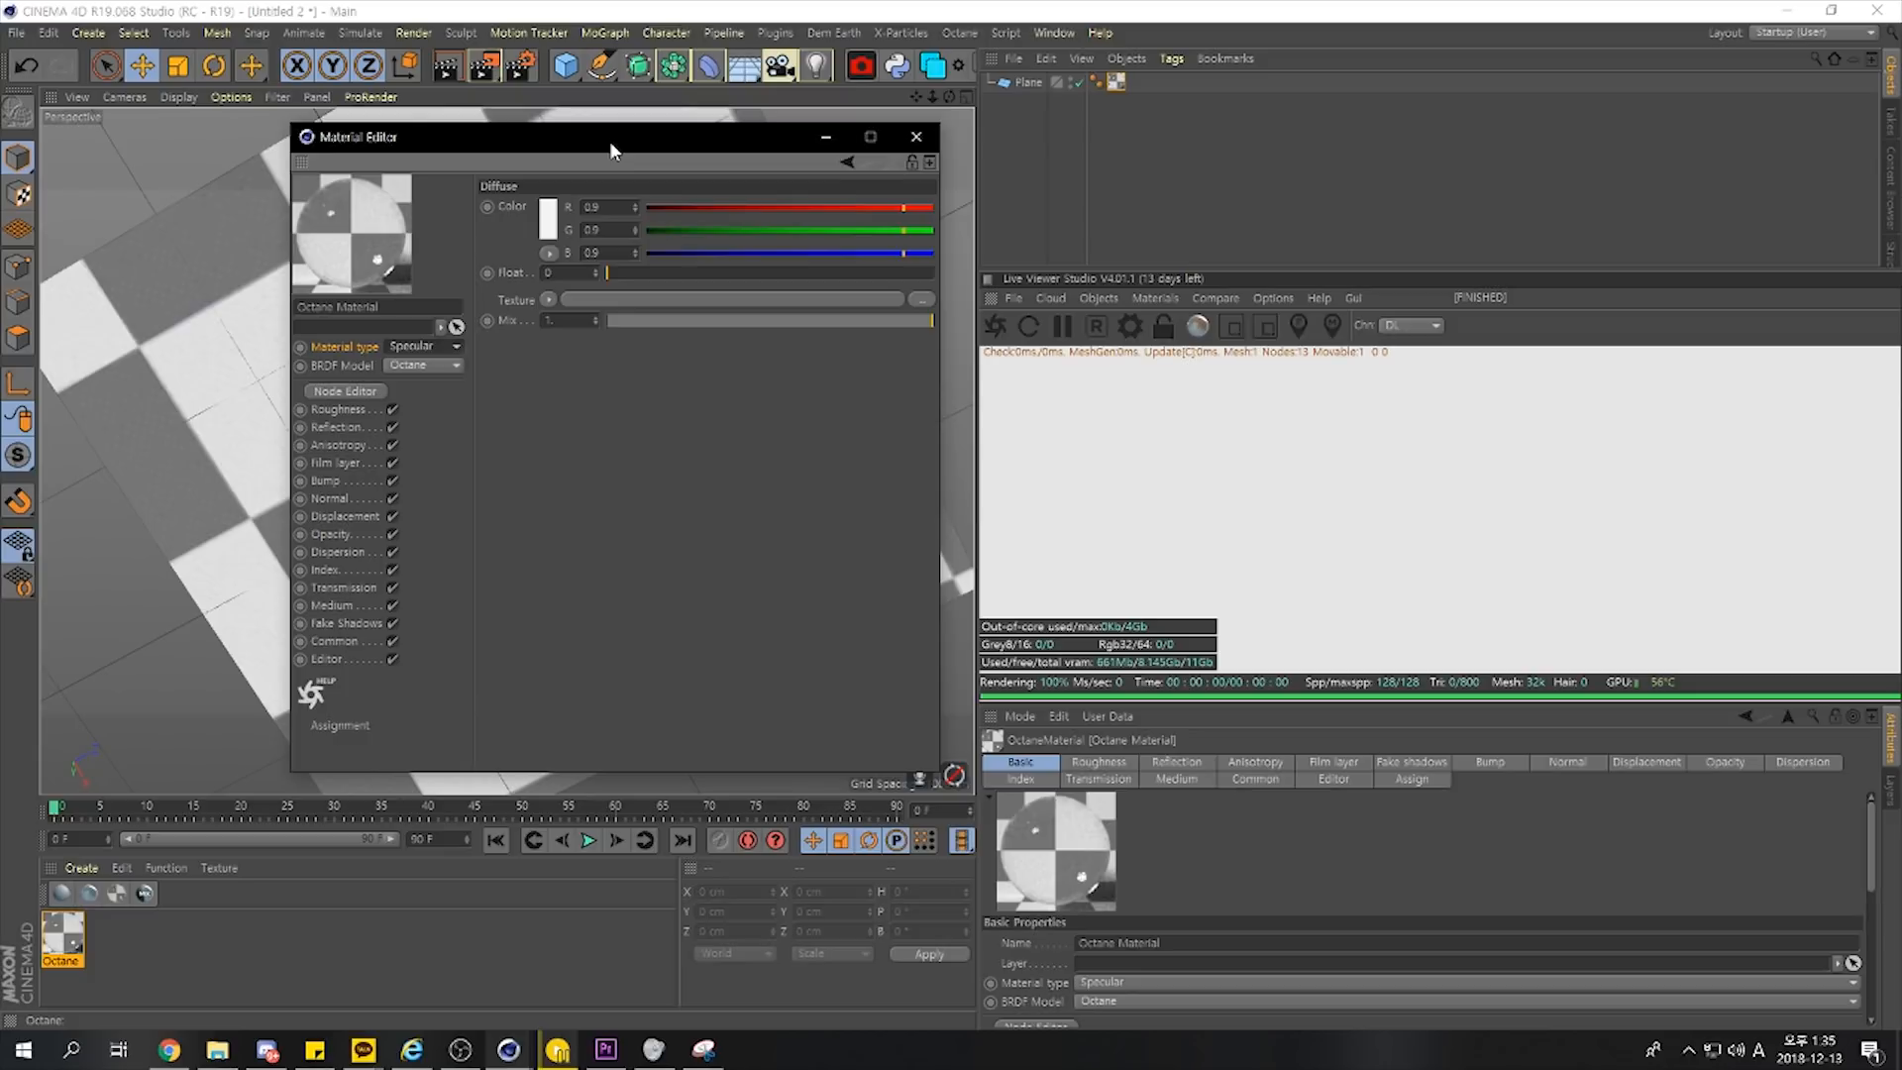
pyautogui.moveTo(609, 141); pyautogui.dragTo(347, 136)
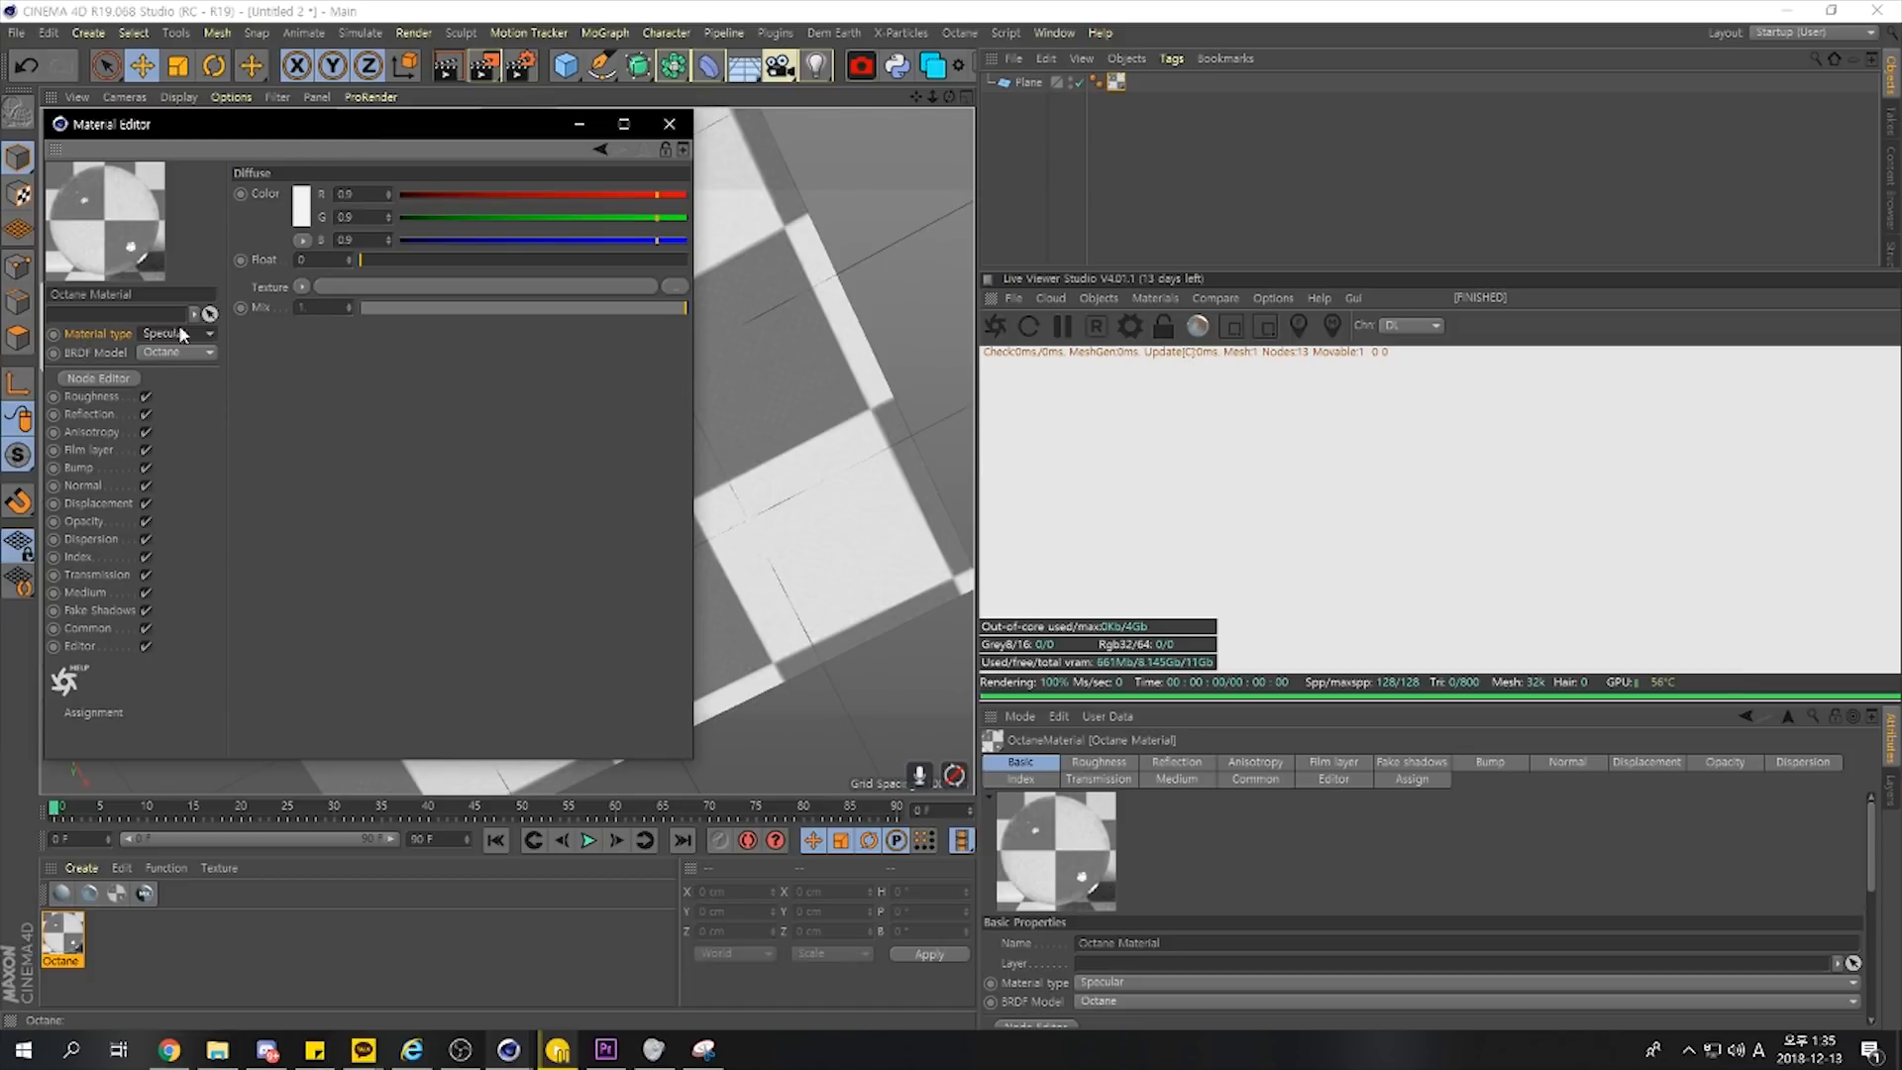
pyautogui.click(674, 129)
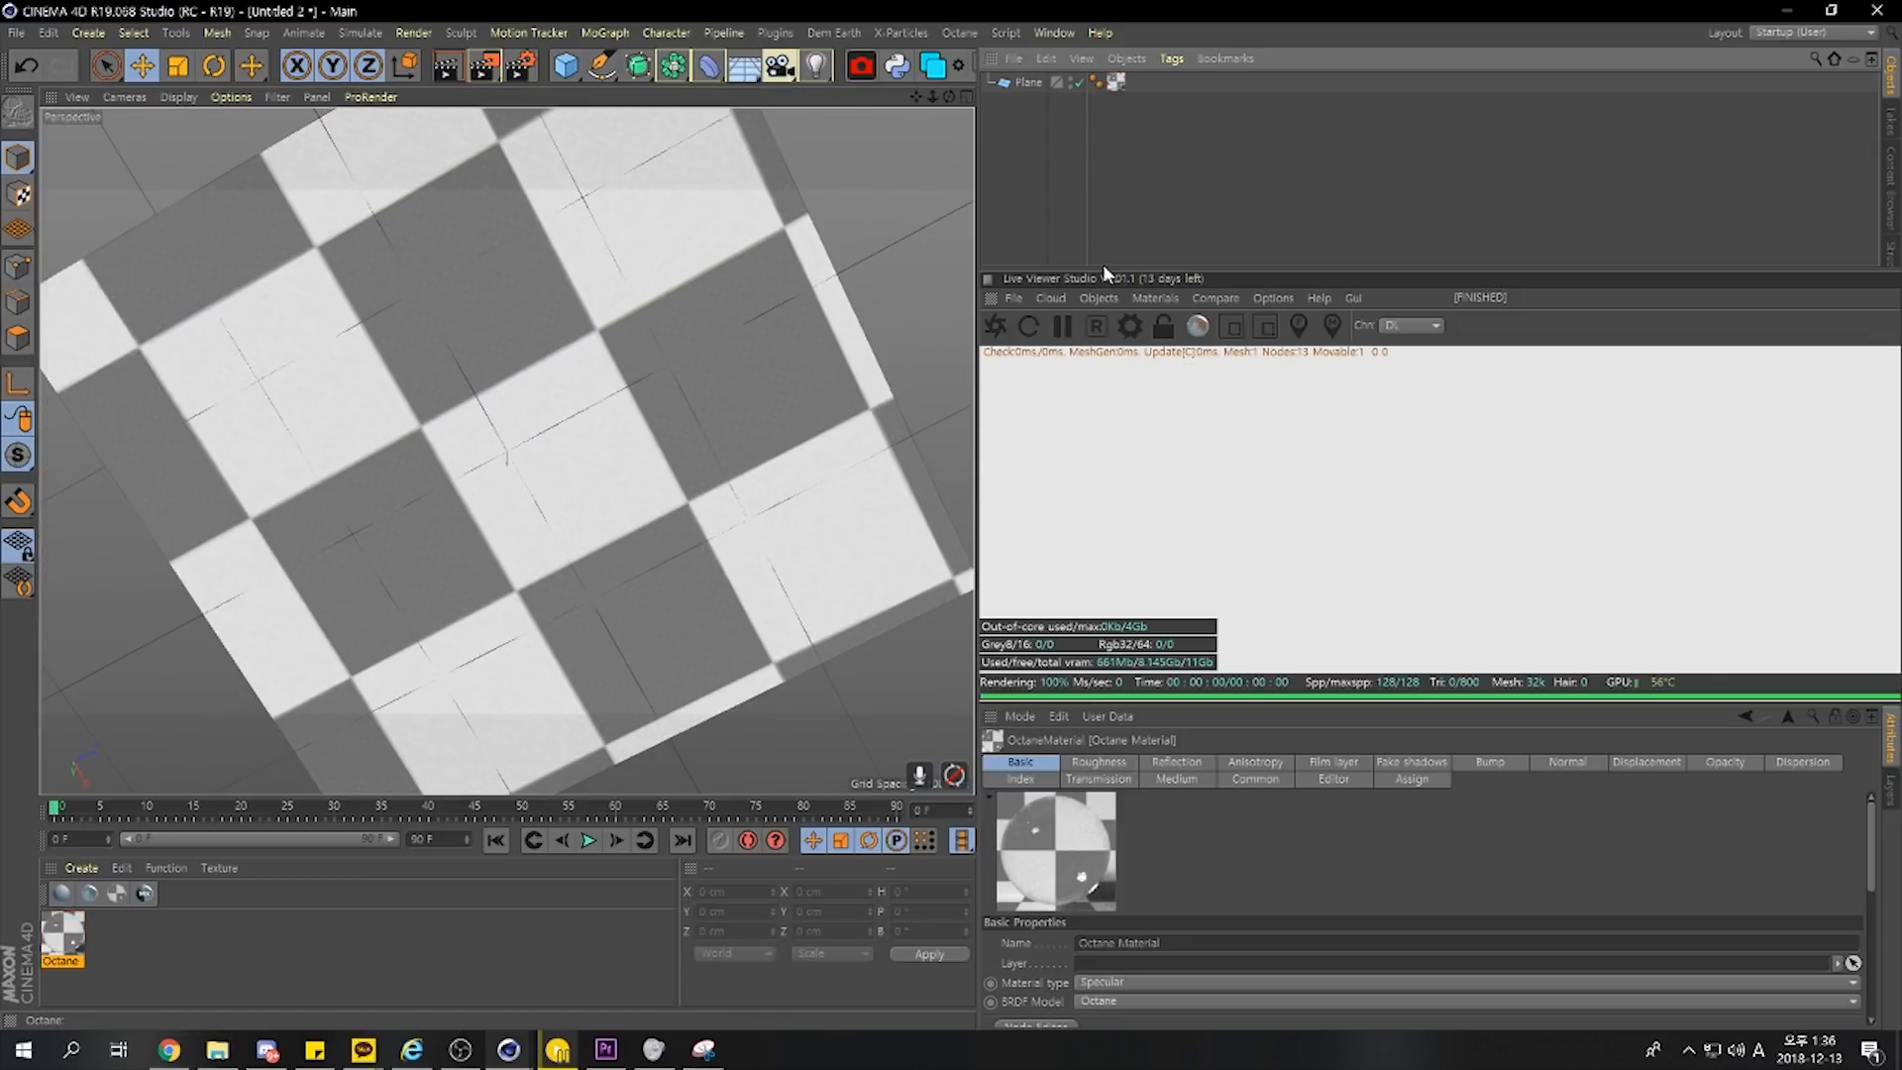
# Add an Octane Daylight to the scene and view its sky above the plane
pyautogui.click(1087, 299)
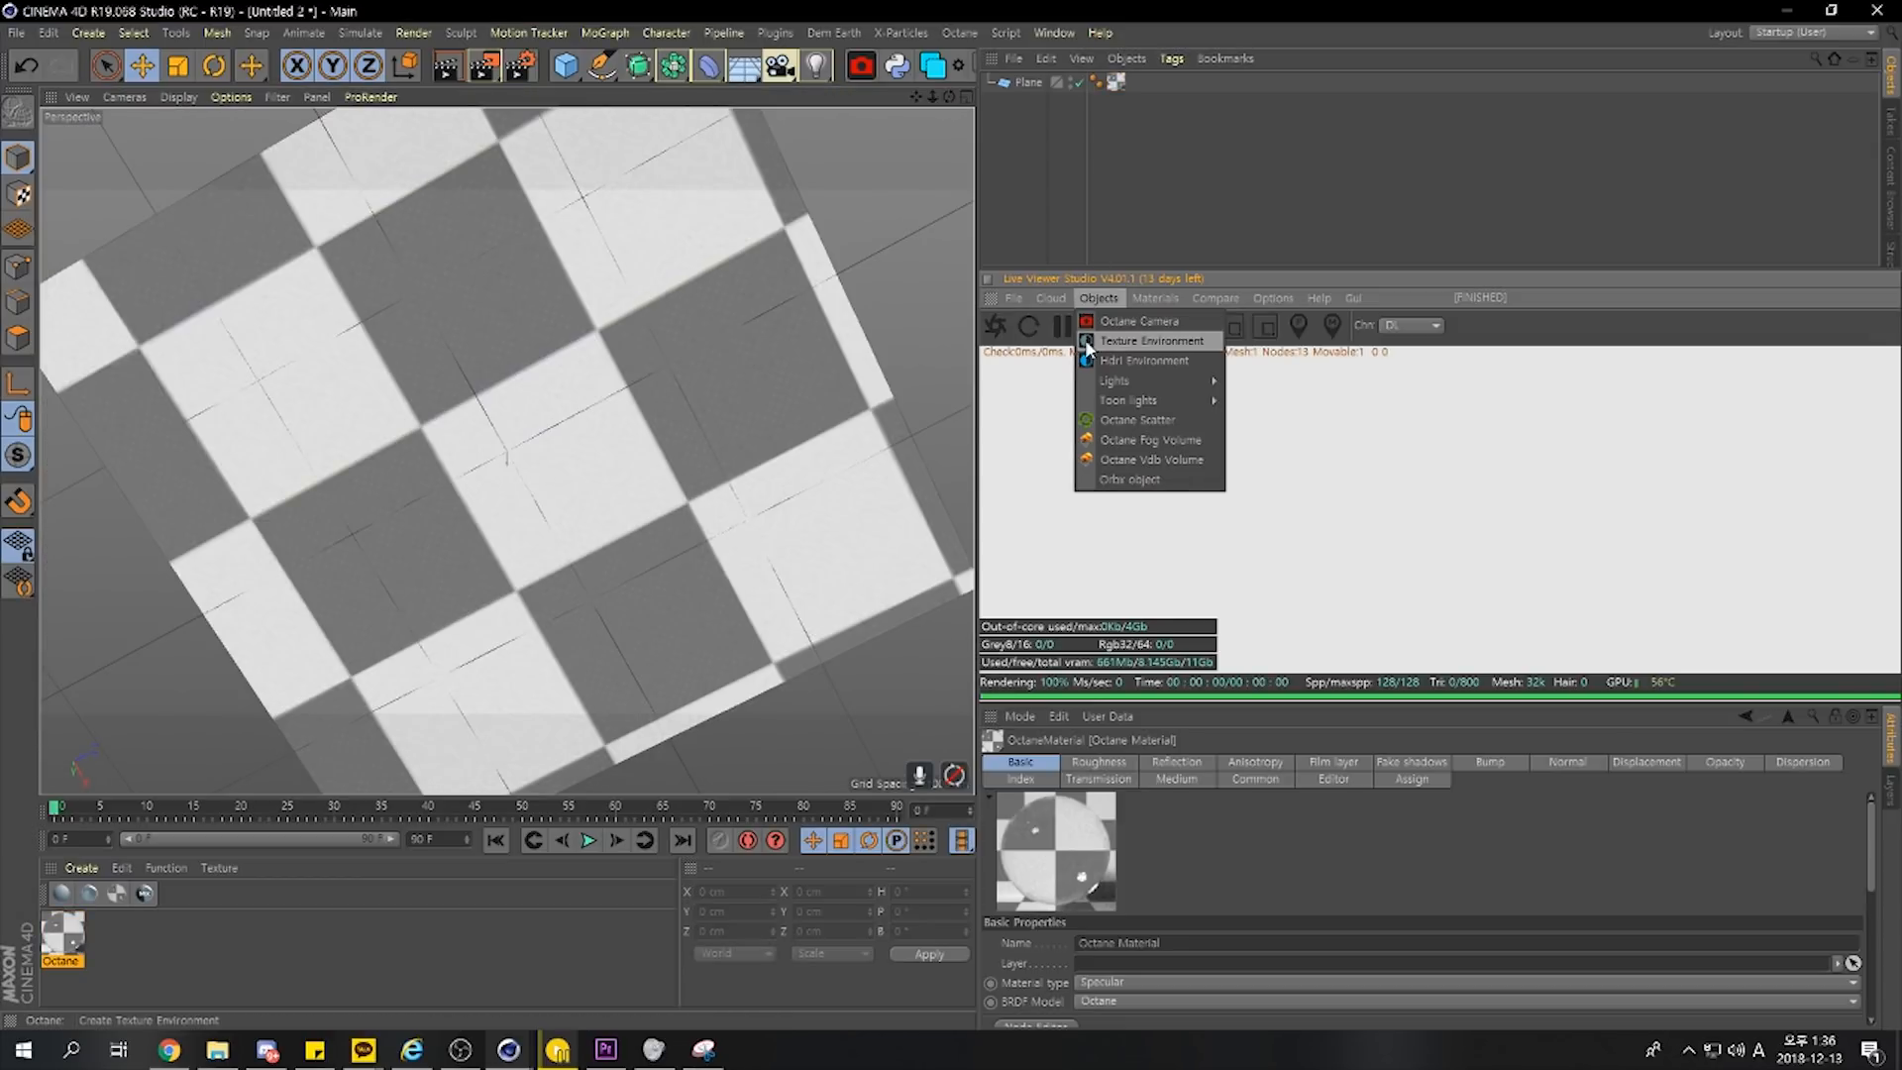
pyautogui.moveTo(1125, 387)
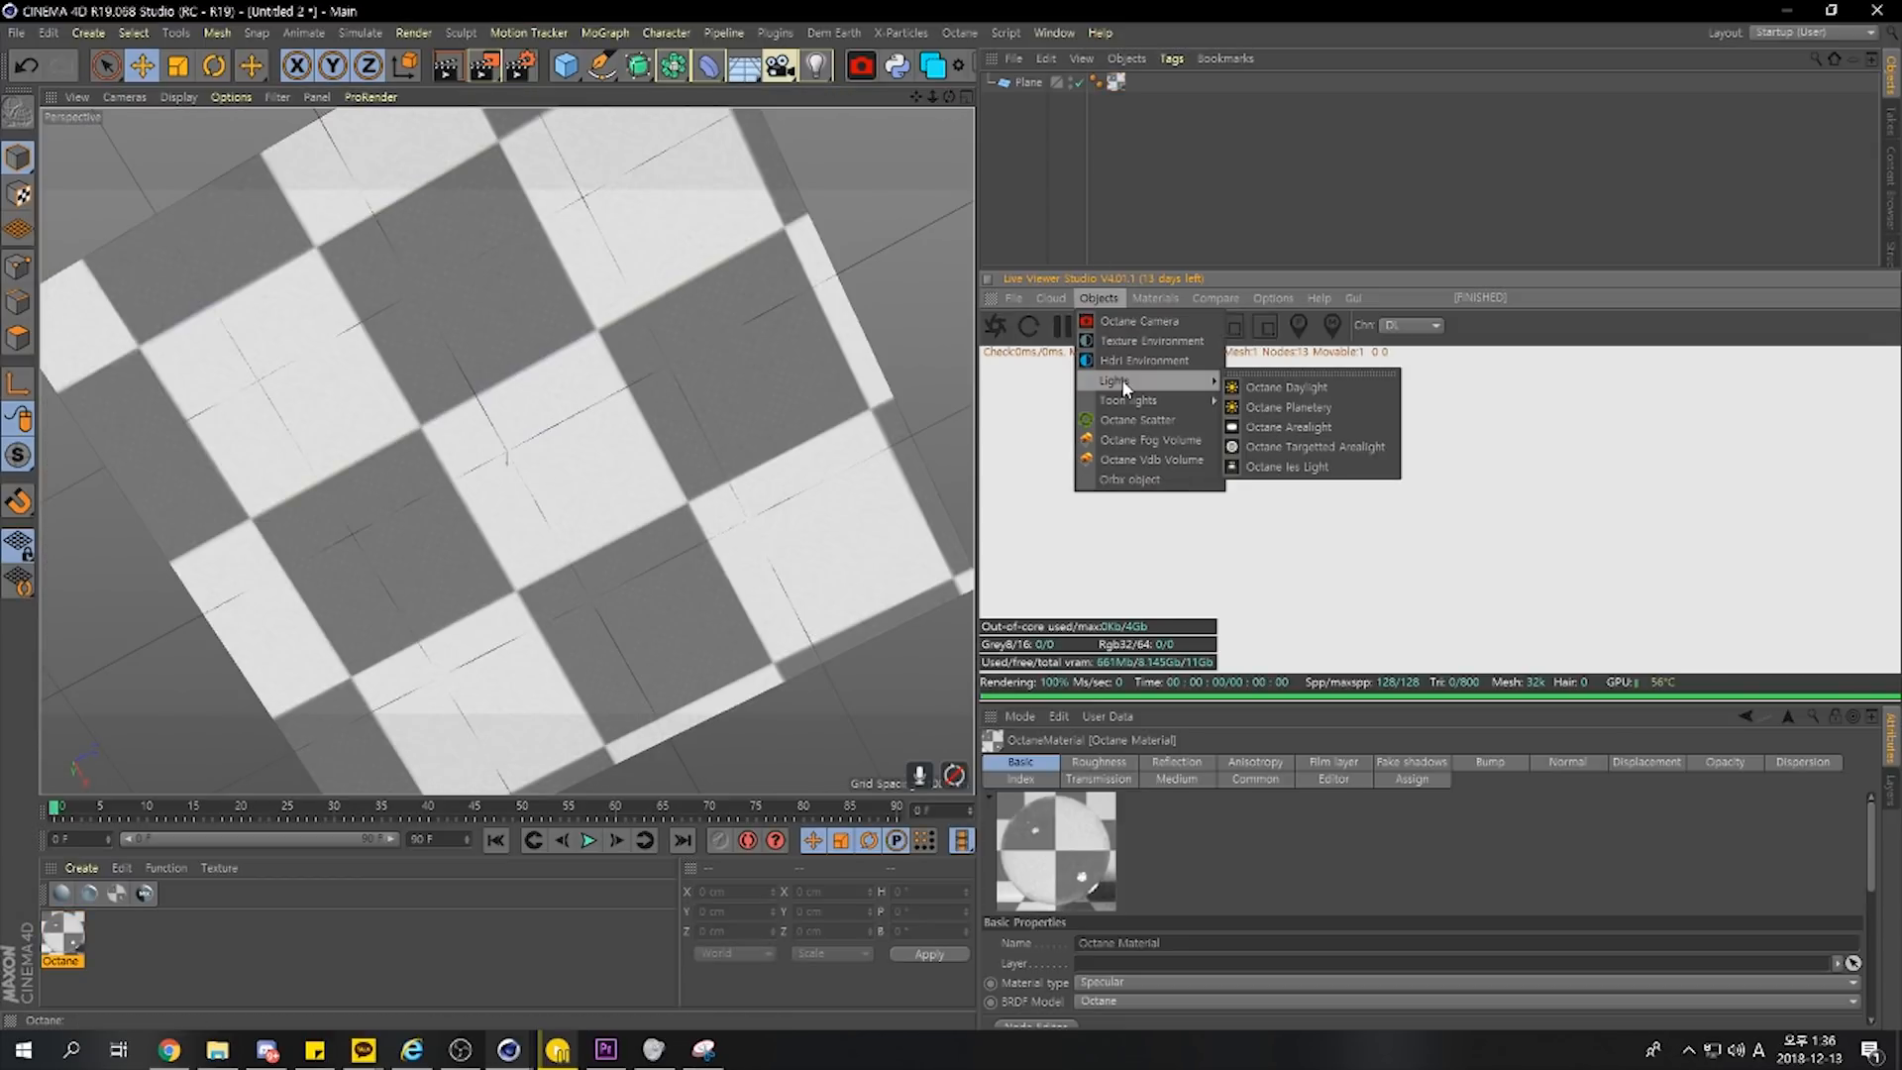
pyautogui.click(1264, 390)
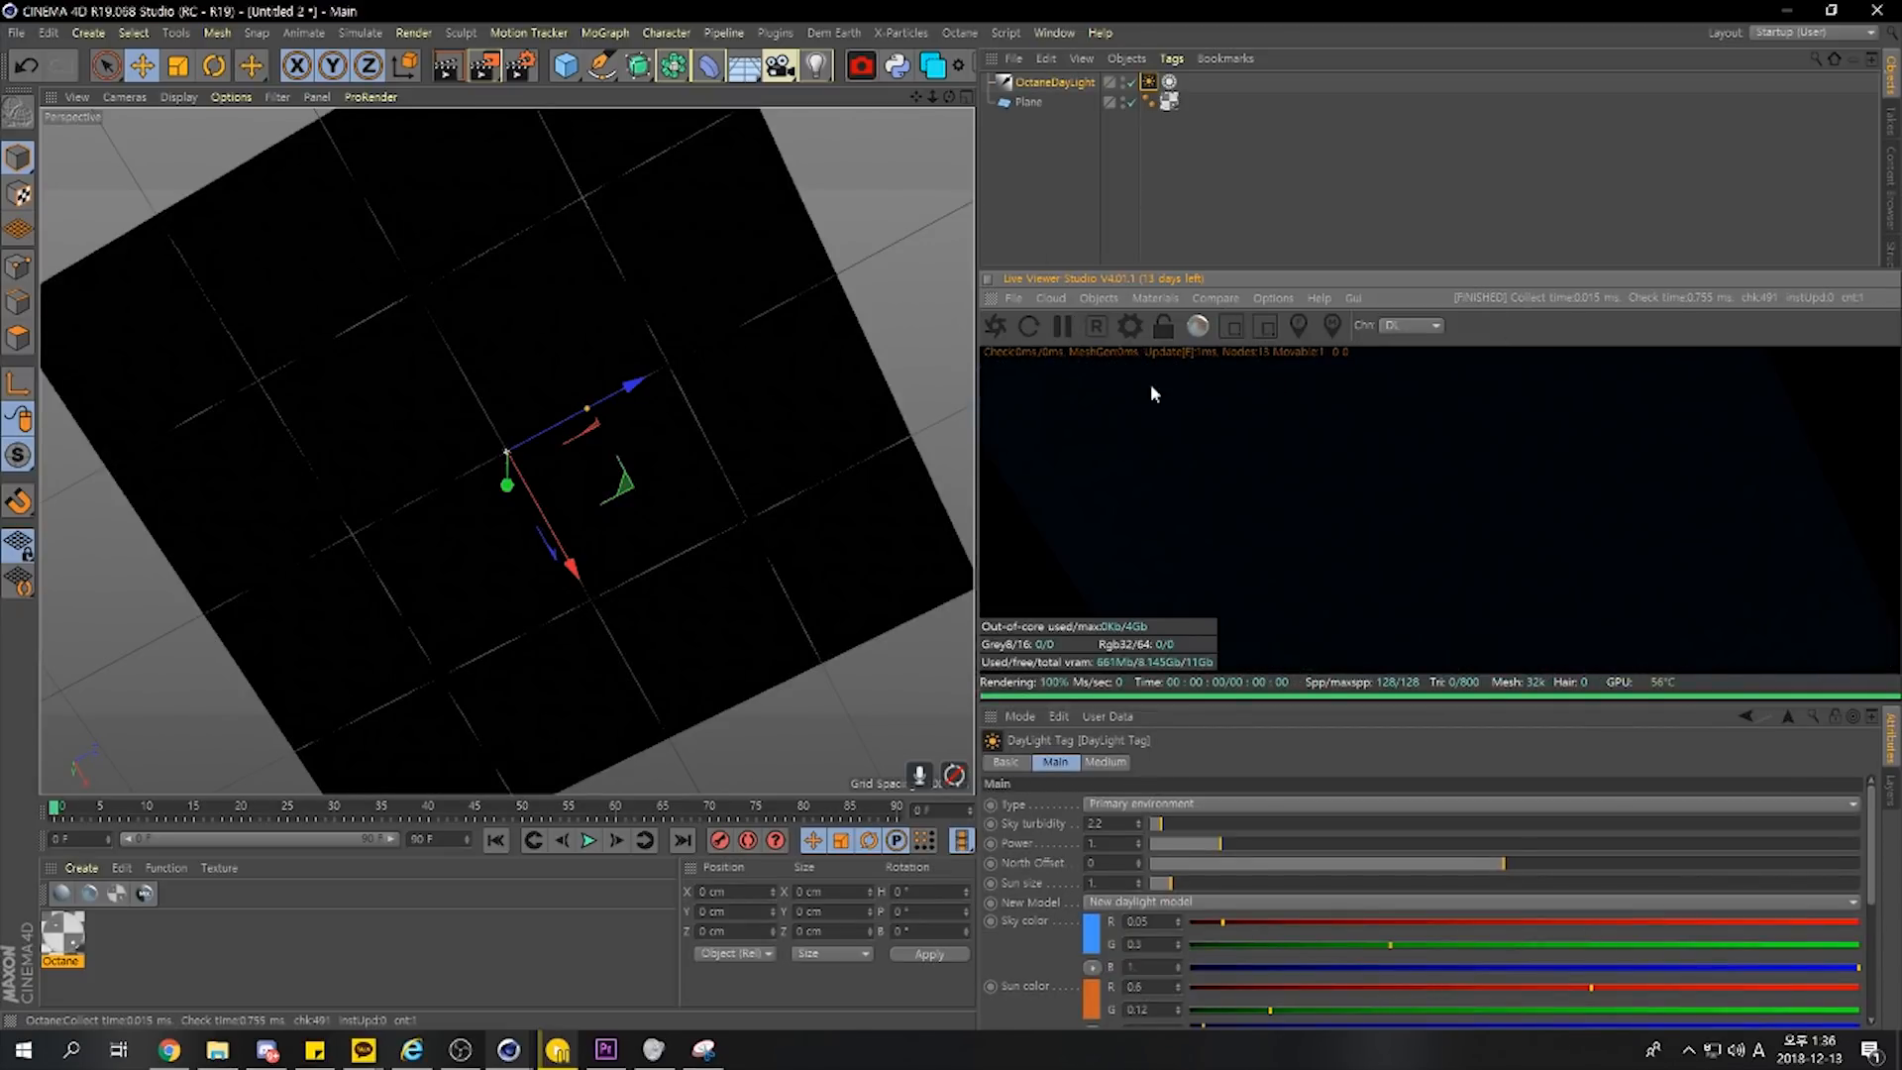
pyautogui.moveTo(949, 97); pyautogui.dragTo(949, 41)
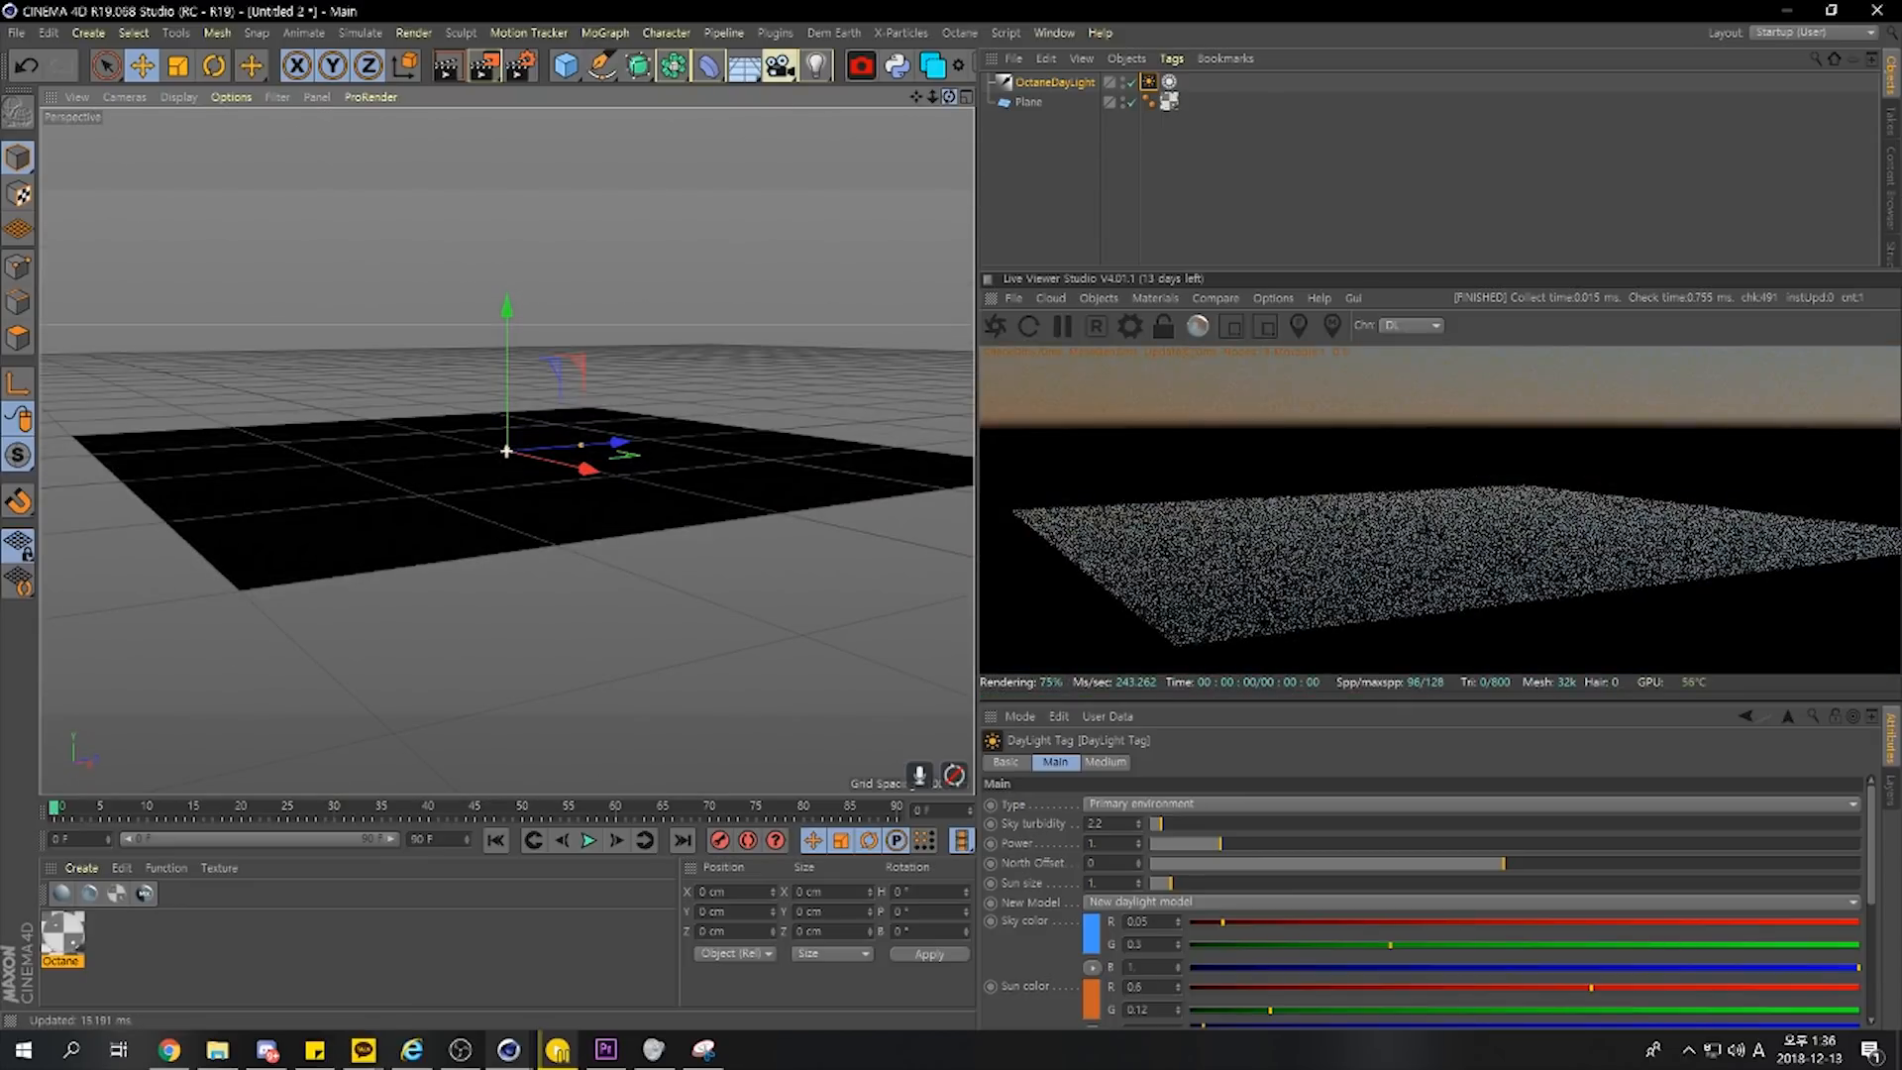
# In the daylight's tag, set the power to about 2, north offset to about 0.04 and sun size to about 1.65
pyautogui.click(1007, 85)
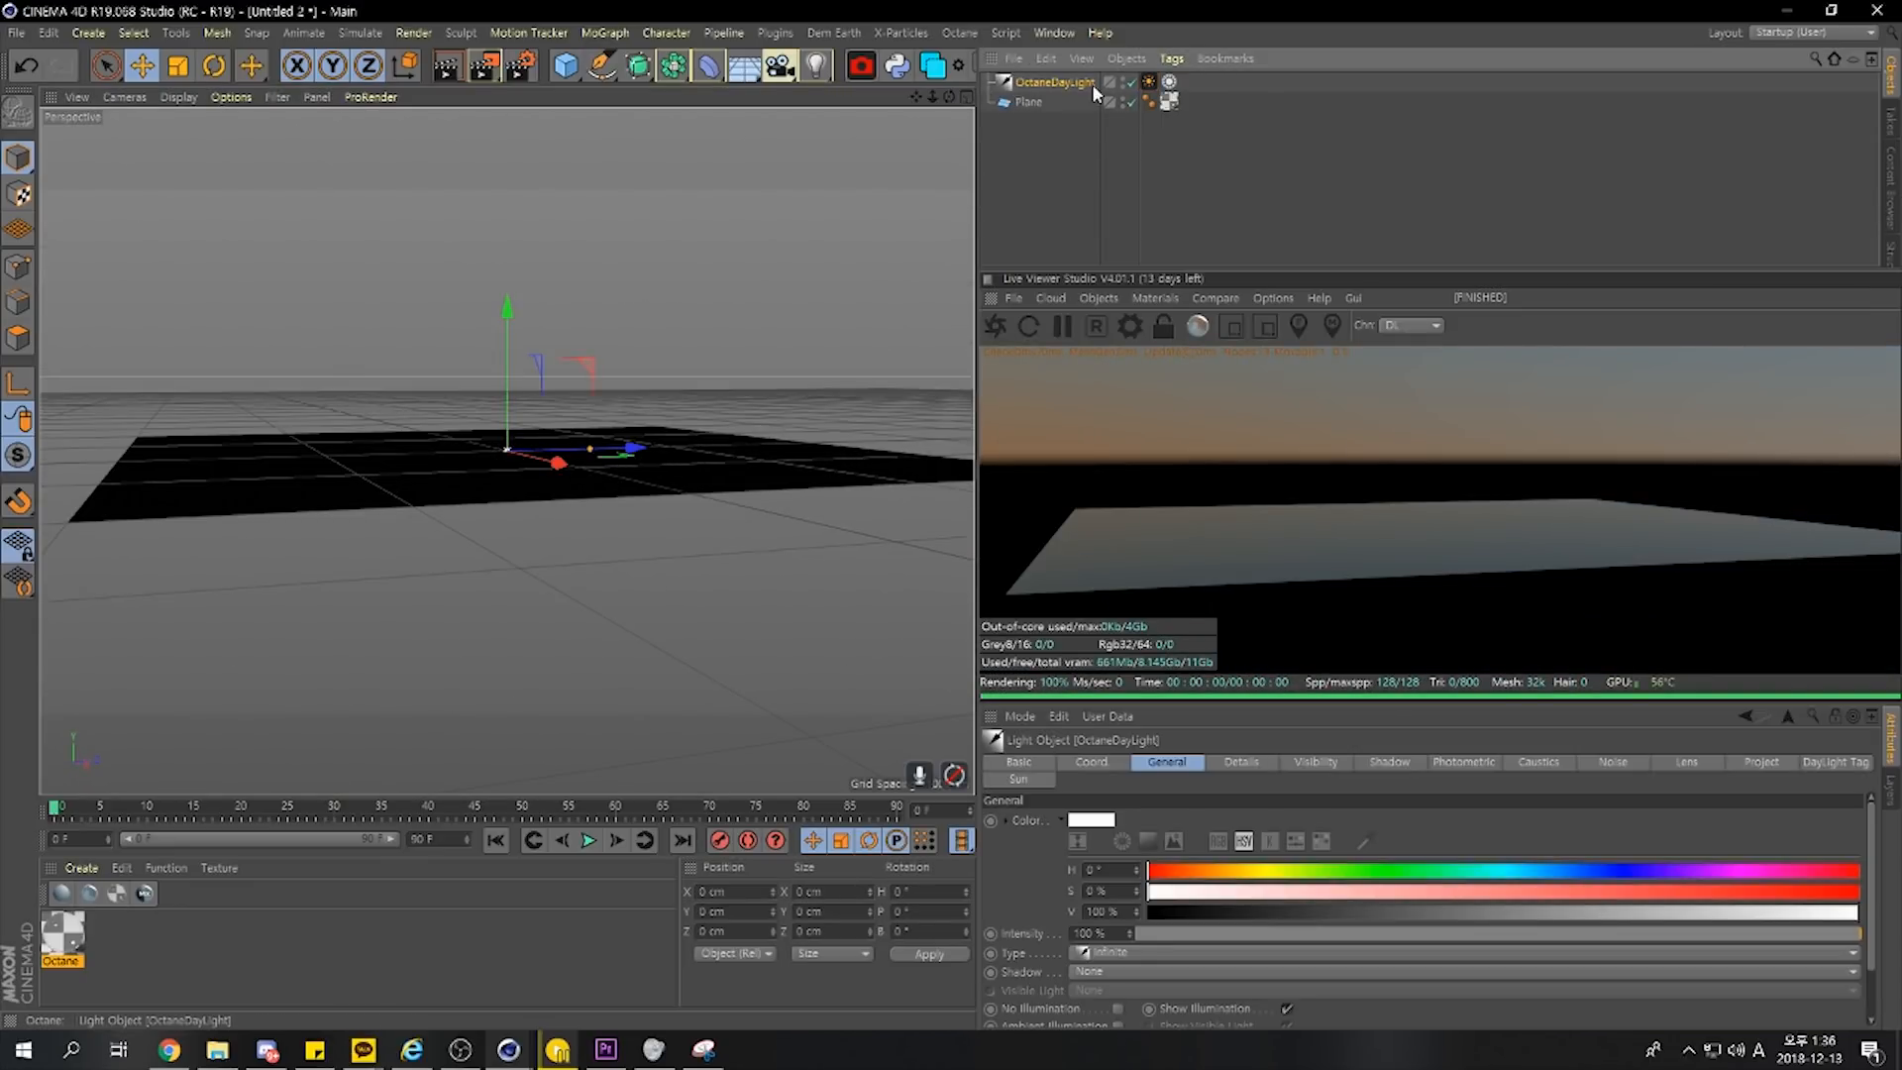
pyautogui.click(1147, 84)
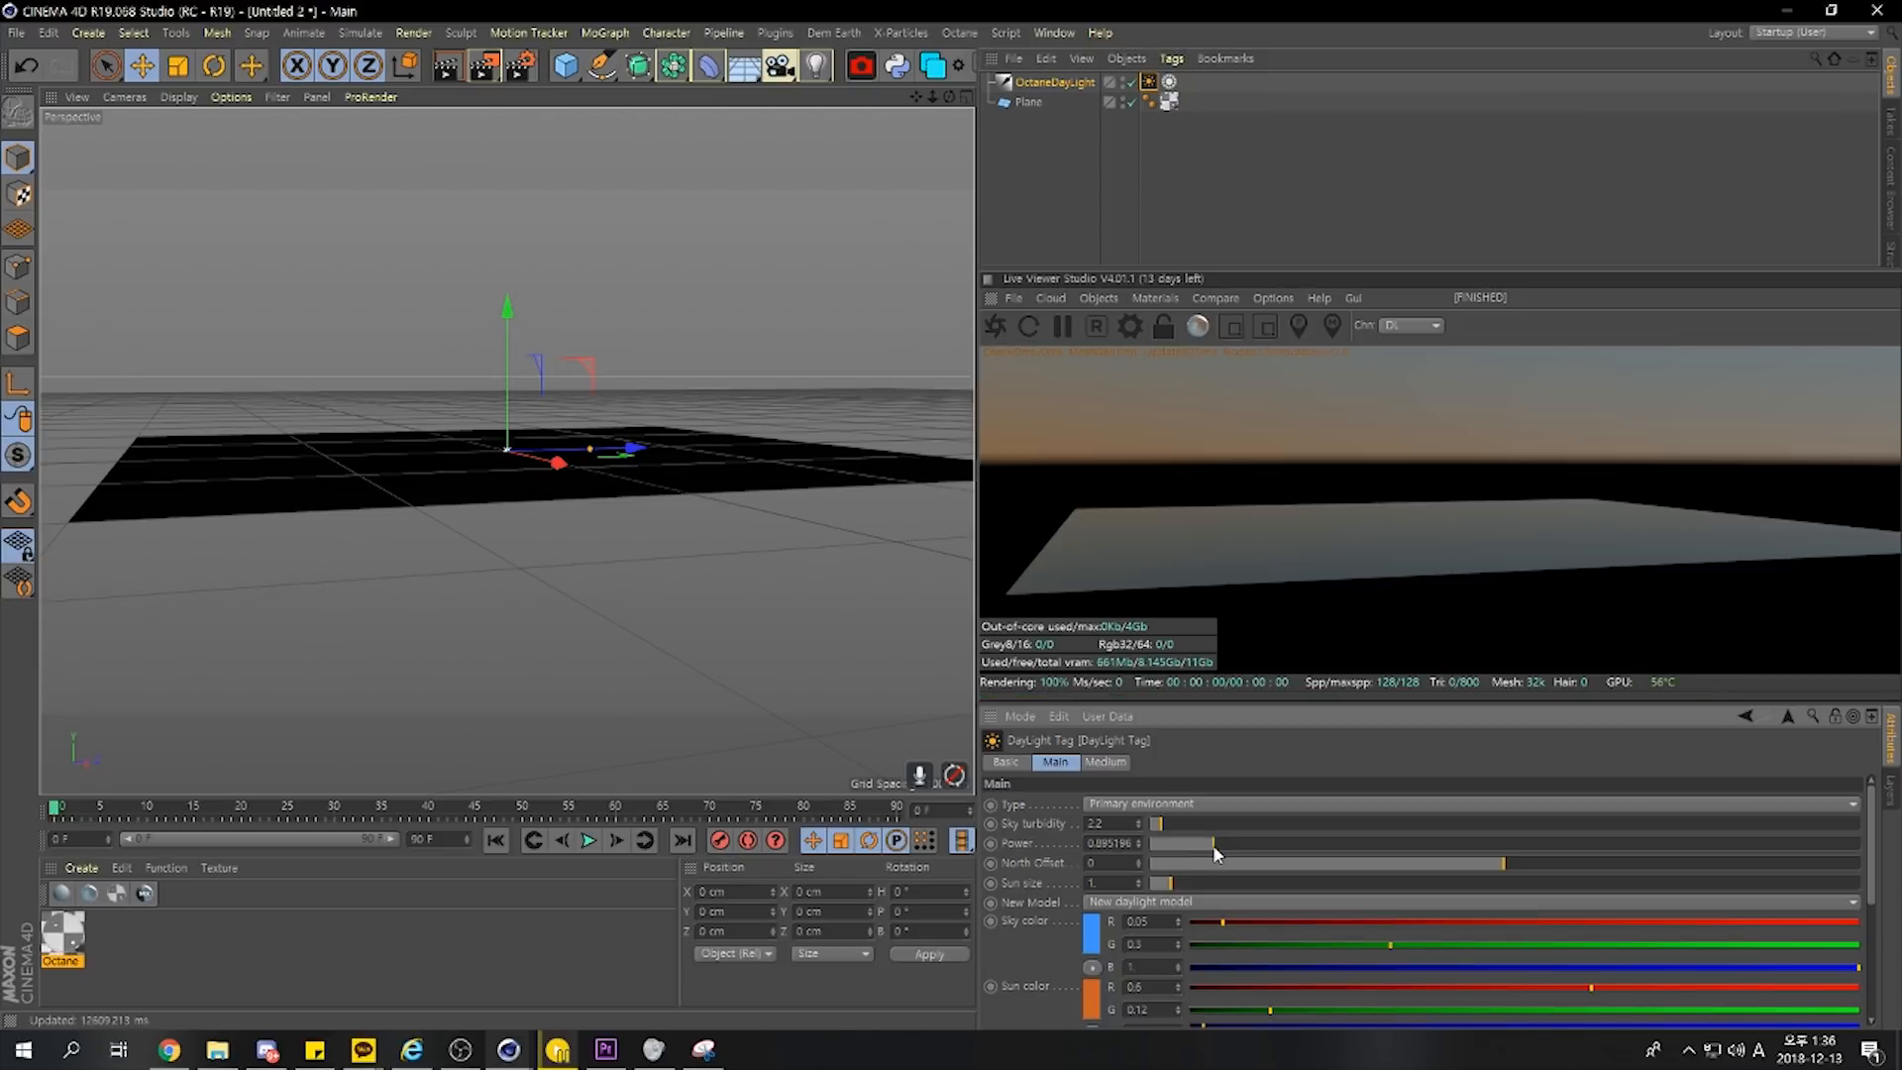
pyautogui.moveTo(1219, 845); pyautogui.dragTo(1296, 840)
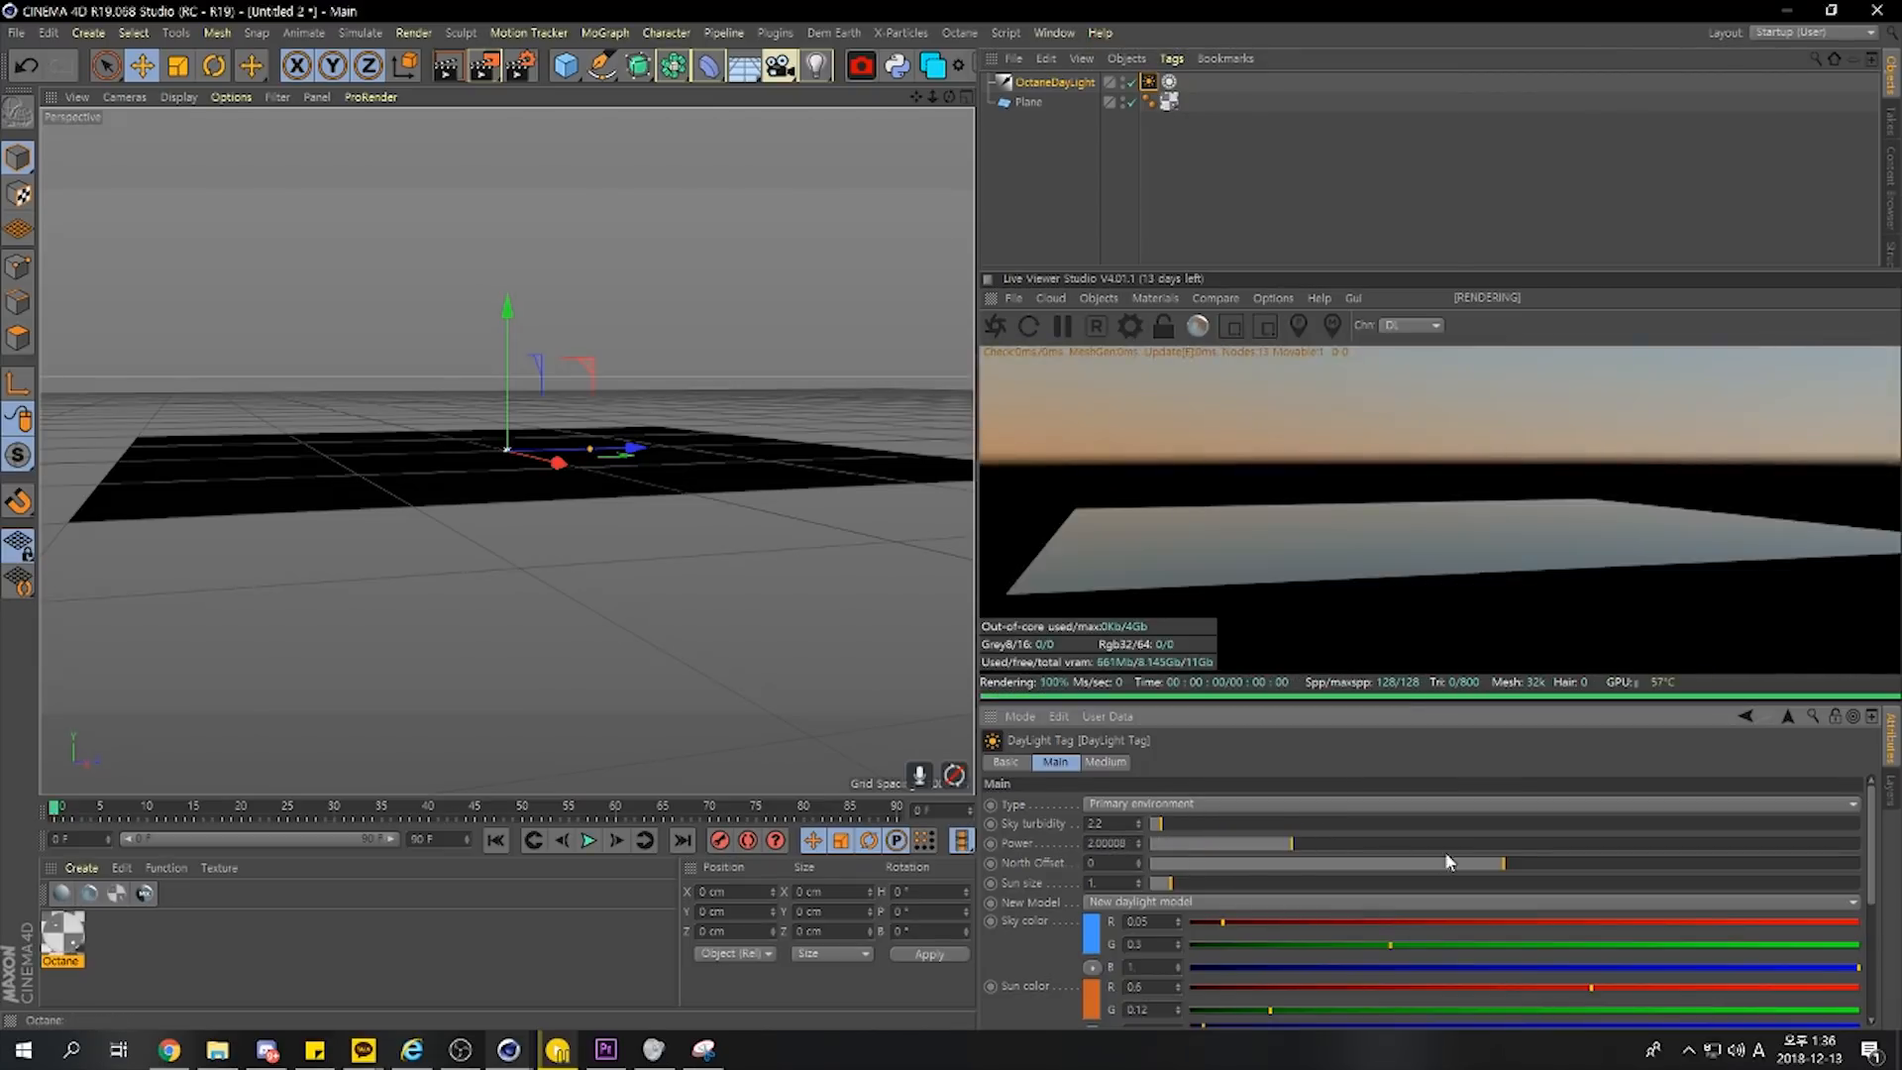
pyautogui.moveTo(1451, 864); pyautogui.dragTo(1520, 864)
pyautogui.moveTo(1157, 883)
pyautogui.mouseDown()
pyautogui.moveTo(1548, 894)
pyautogui.moveTo(1185, 884)
pyautogui.mouseUp()
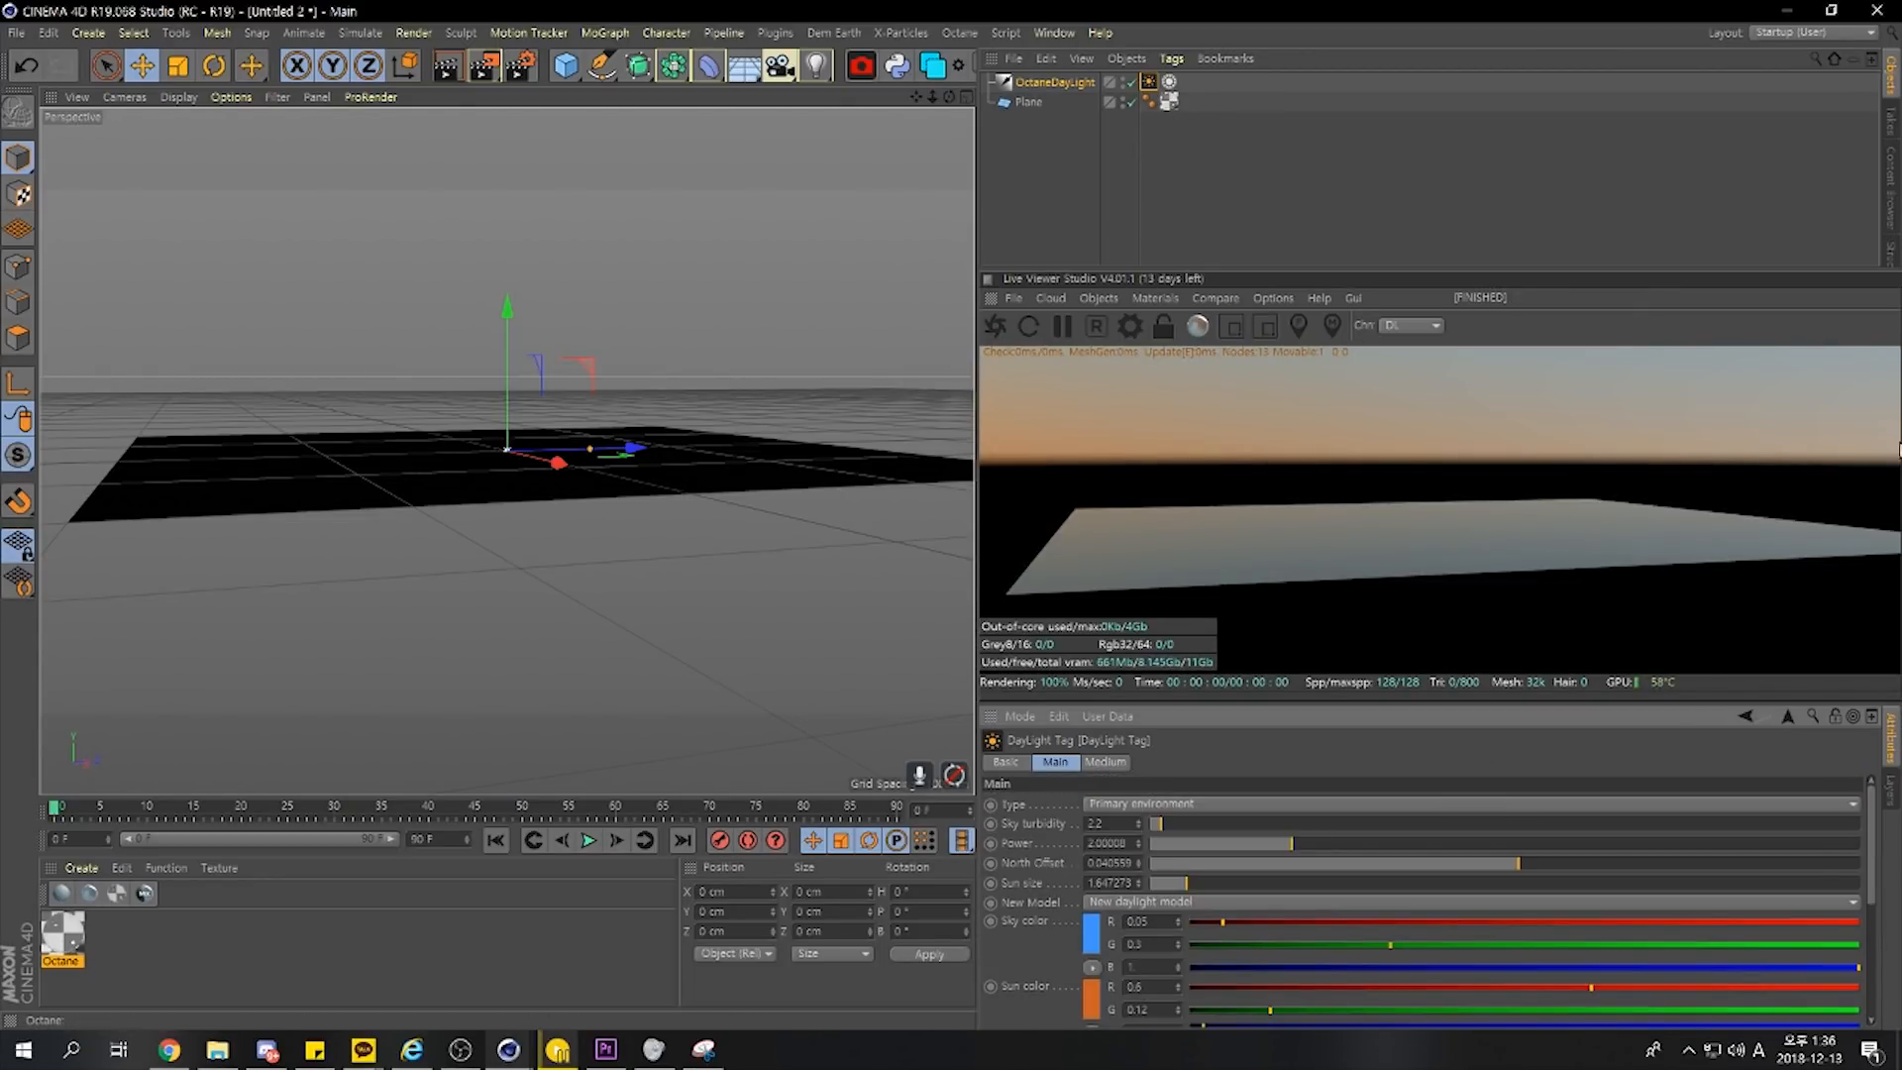
# Raise the daylight's ground blend angle to about 48.9 and view the plane towards the sun
pyautogui.scroll(-5, 1037, 866)
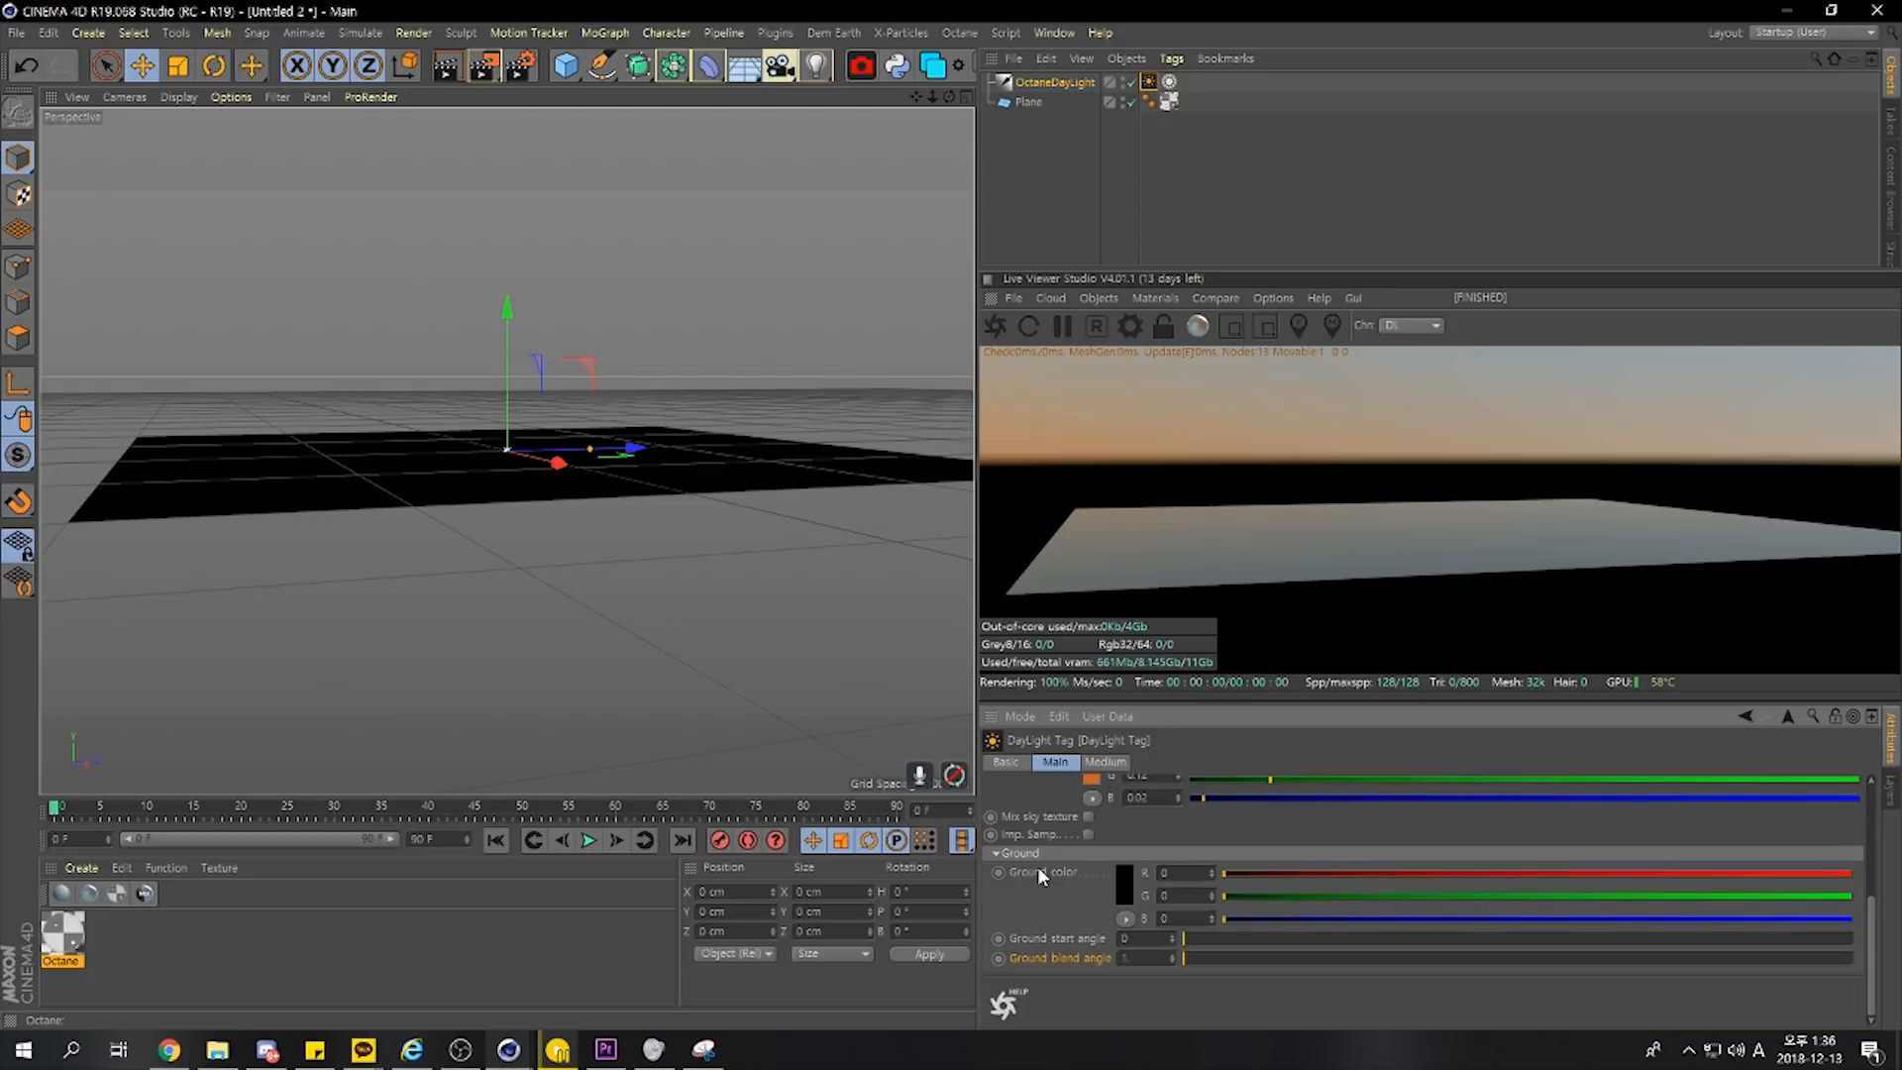
pyautogui.moveTo(1203, 957); pyautogui.dragTo(1541, 958)
pyautogui.moveTo(951, 98); pyautogui.dragTo(952, 100)
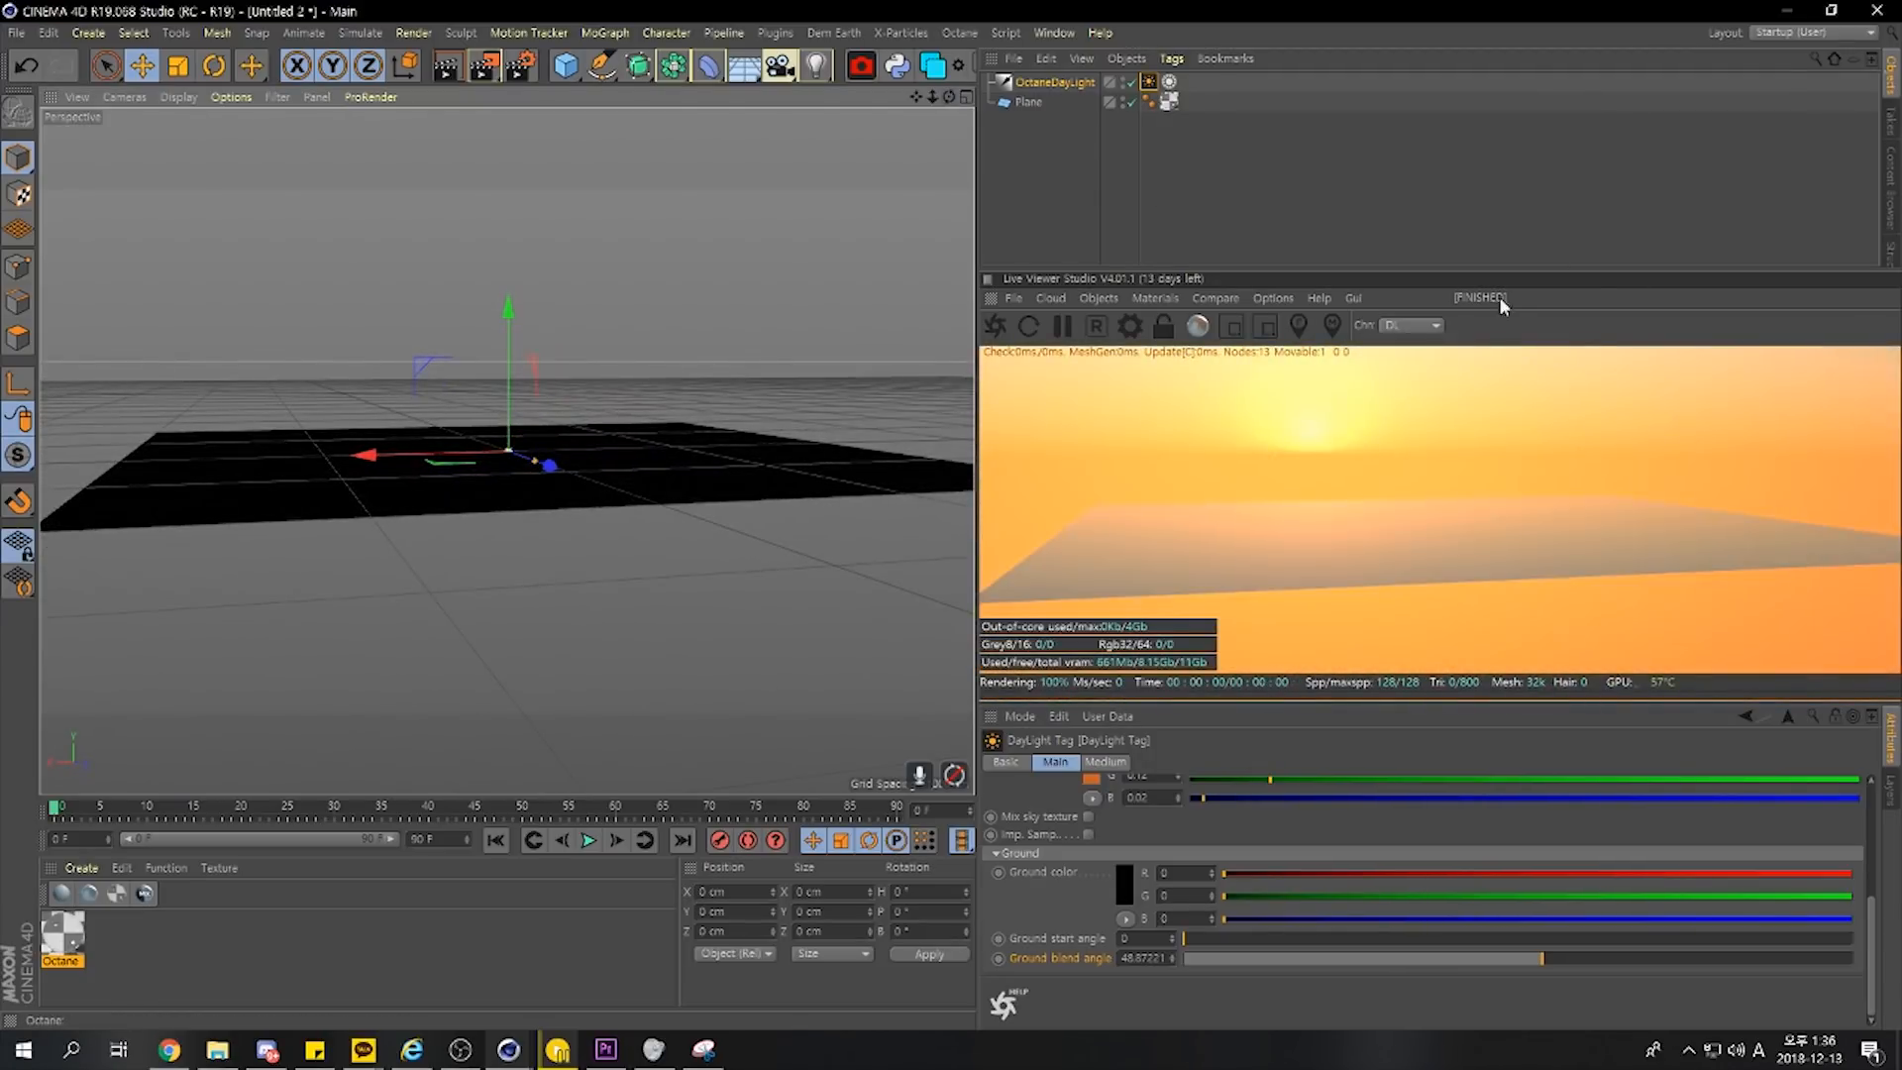
# Rotate the Octane Daylight to a heading of 151° and a pitch of -70°
pyautogui.click(1030, 87)
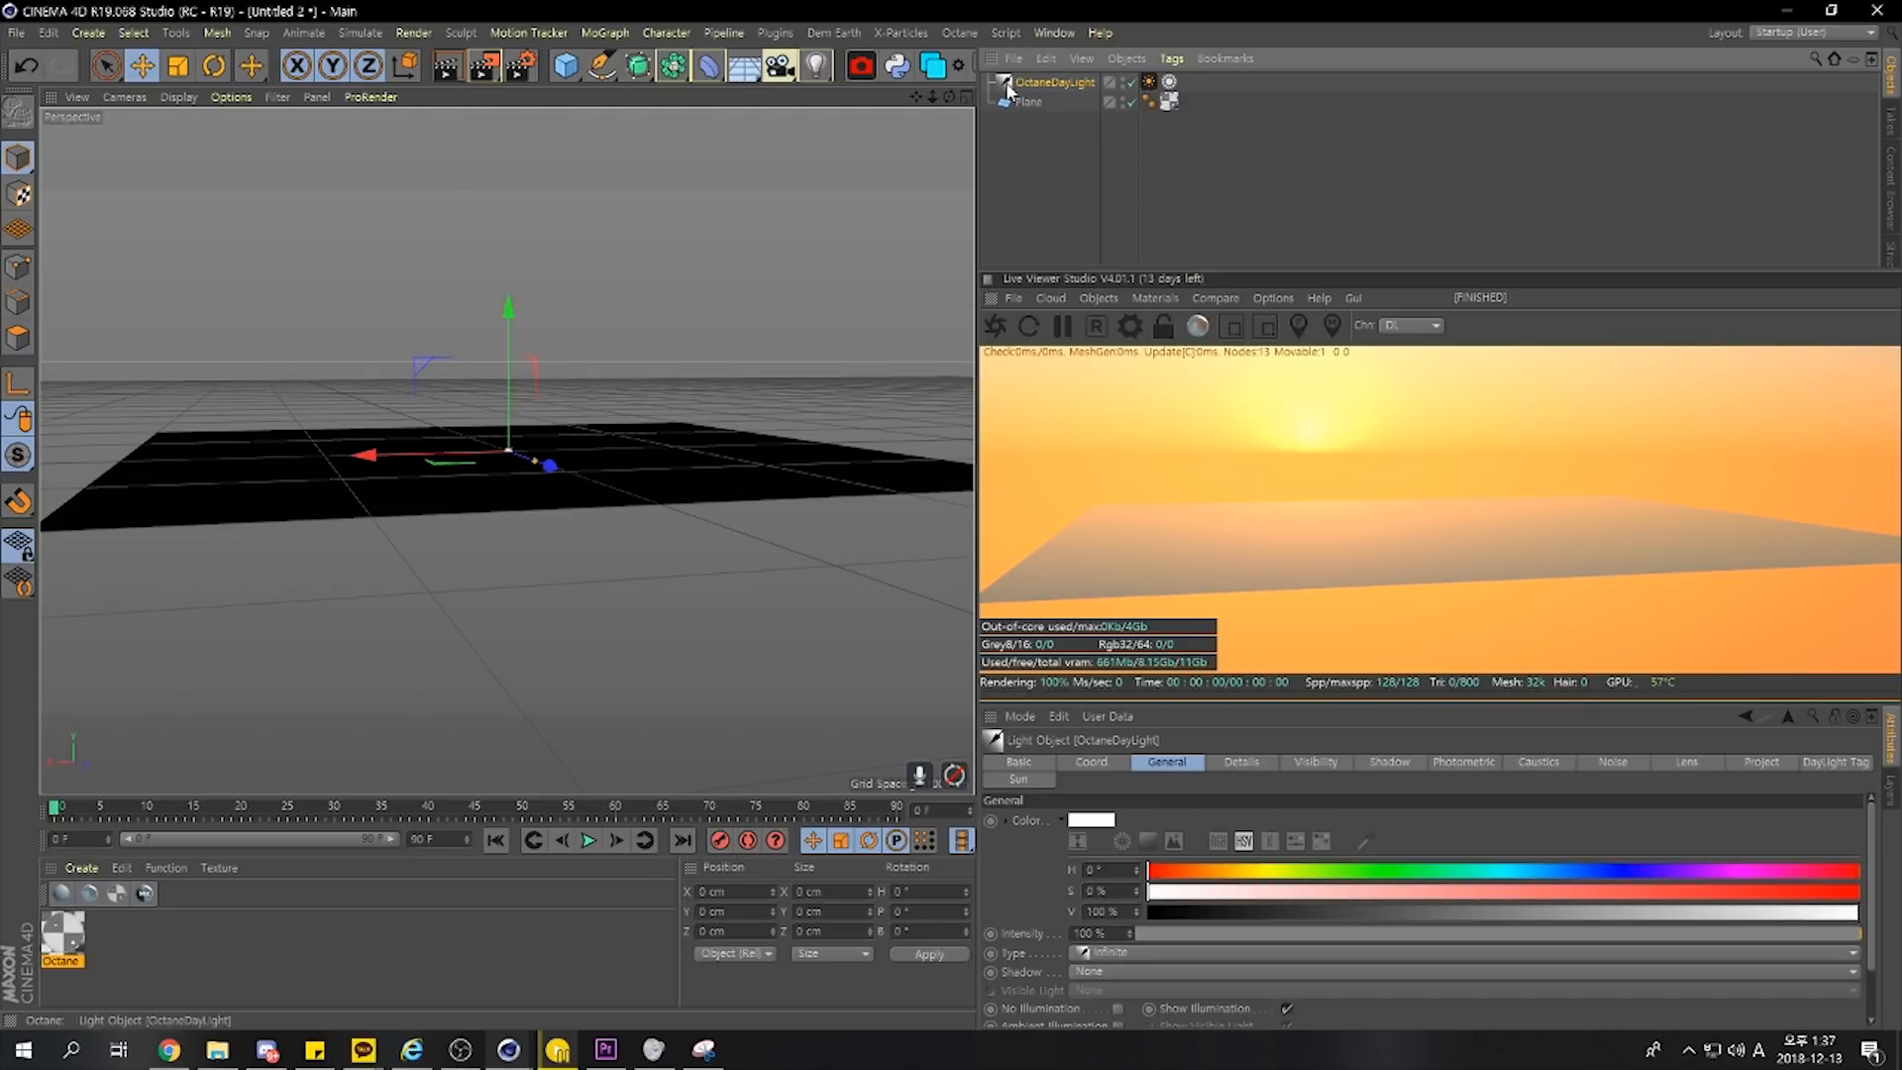
pyautogui.click(1094, 763)
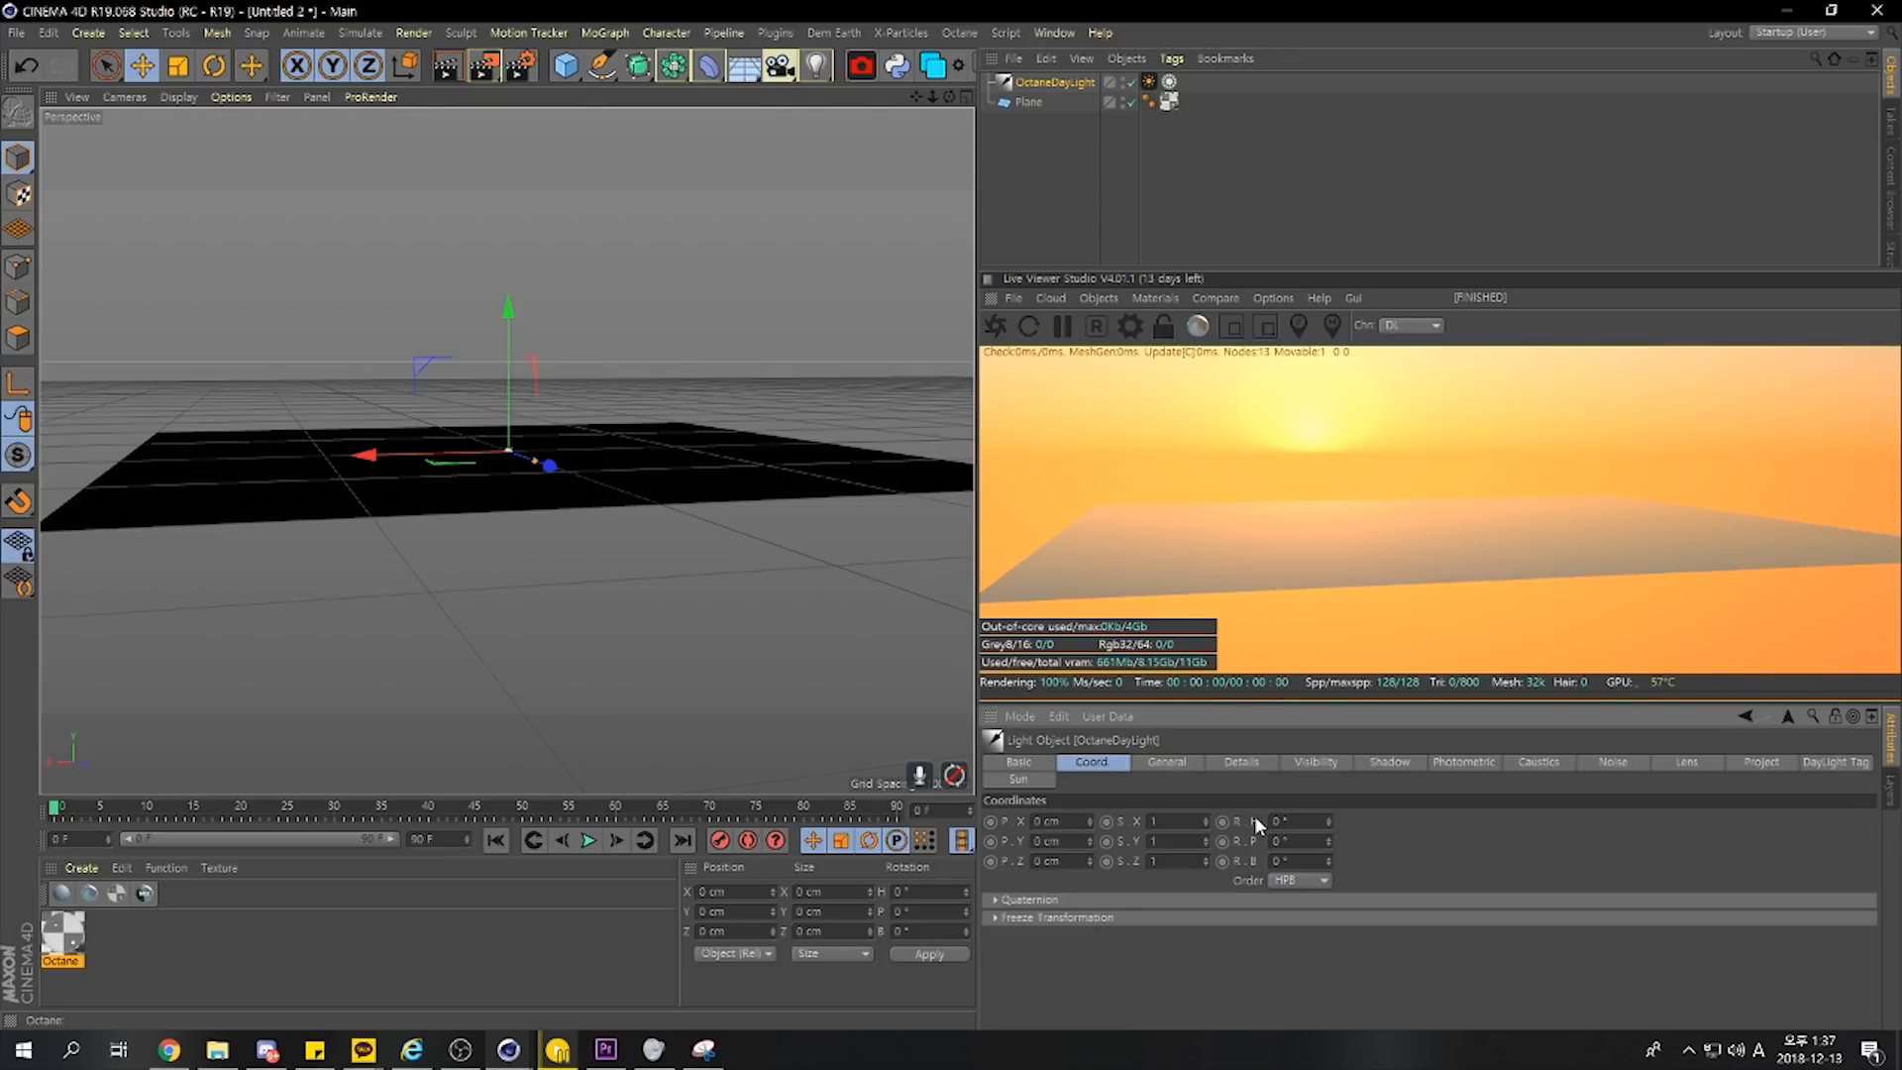
pyautogui.moveTo(1329, 841); pyautogui.dragTo(1329, 1002)
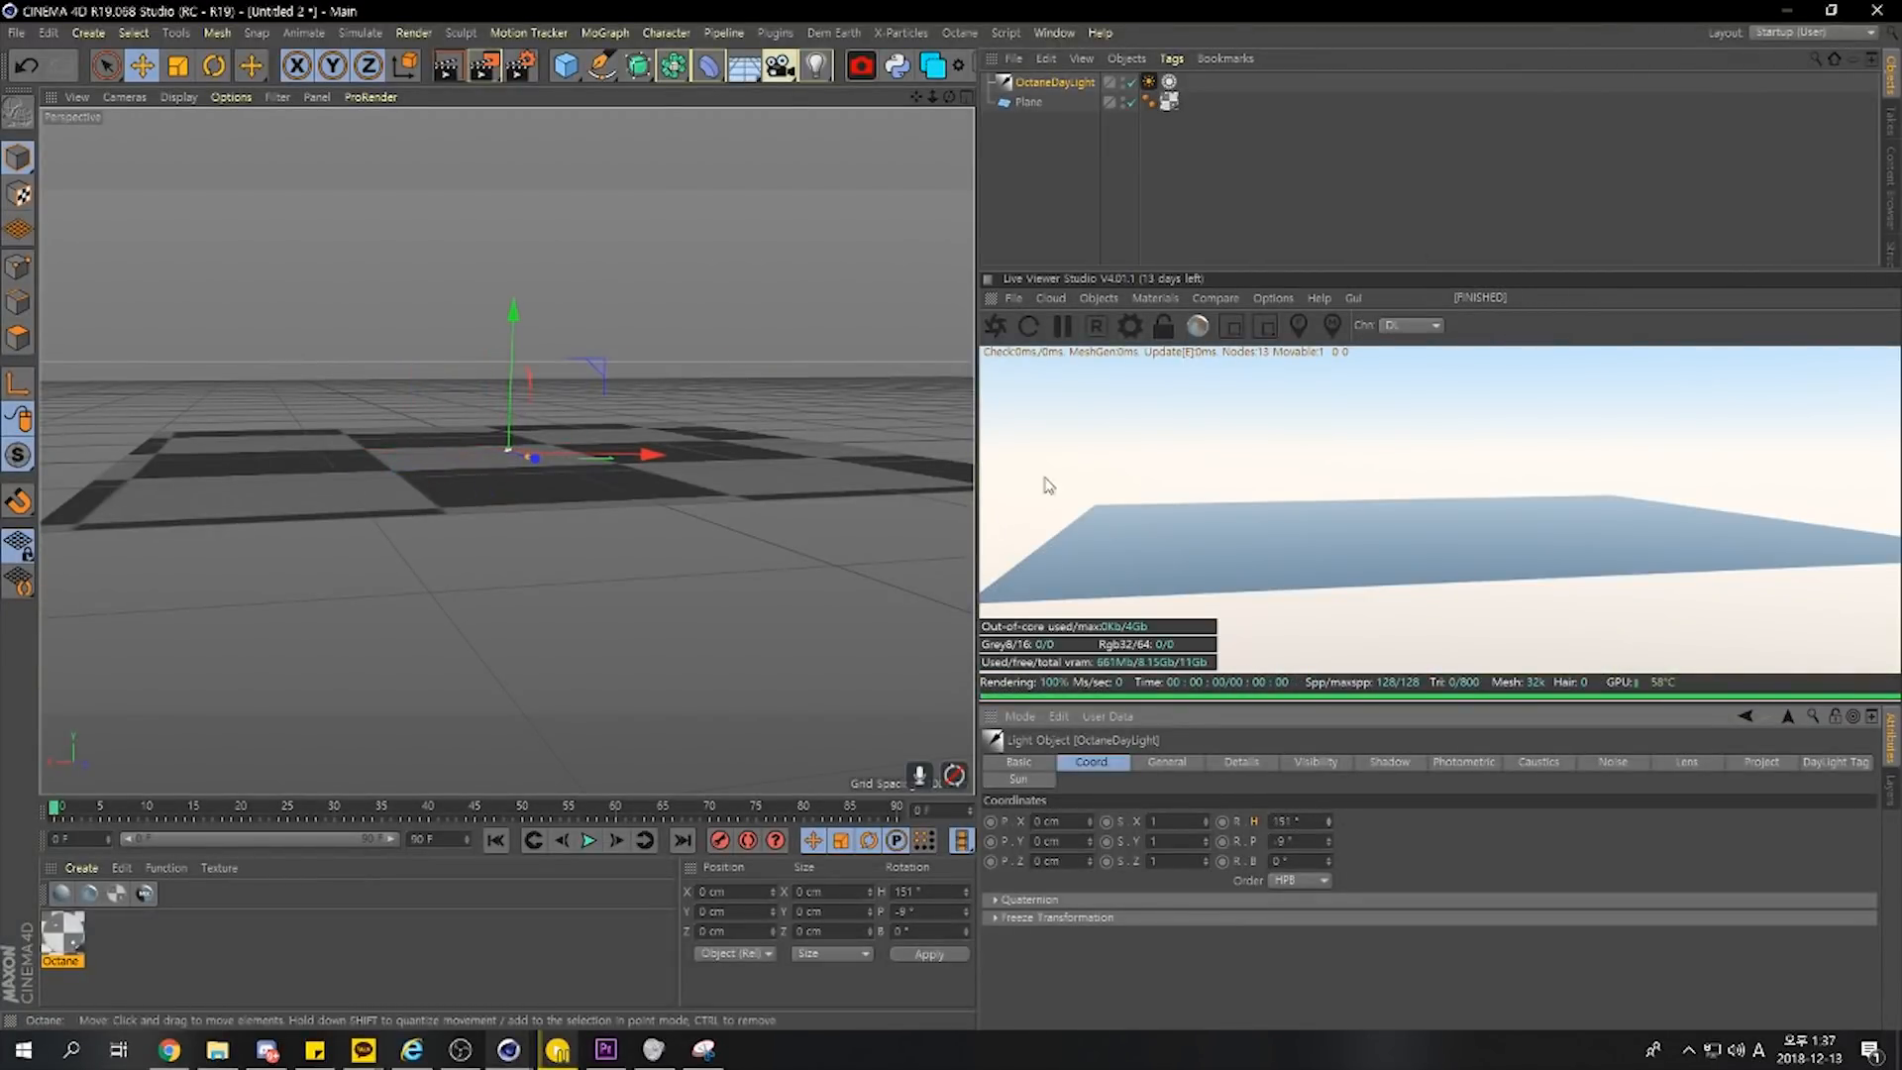
pyautogui.moveTo(1328, 841)
pyautogui.mouseDown()
pyautogui.moveTo(1329, 896)
pyautogui.moveTo(1329, 848)
pyautogui.mouseUp()
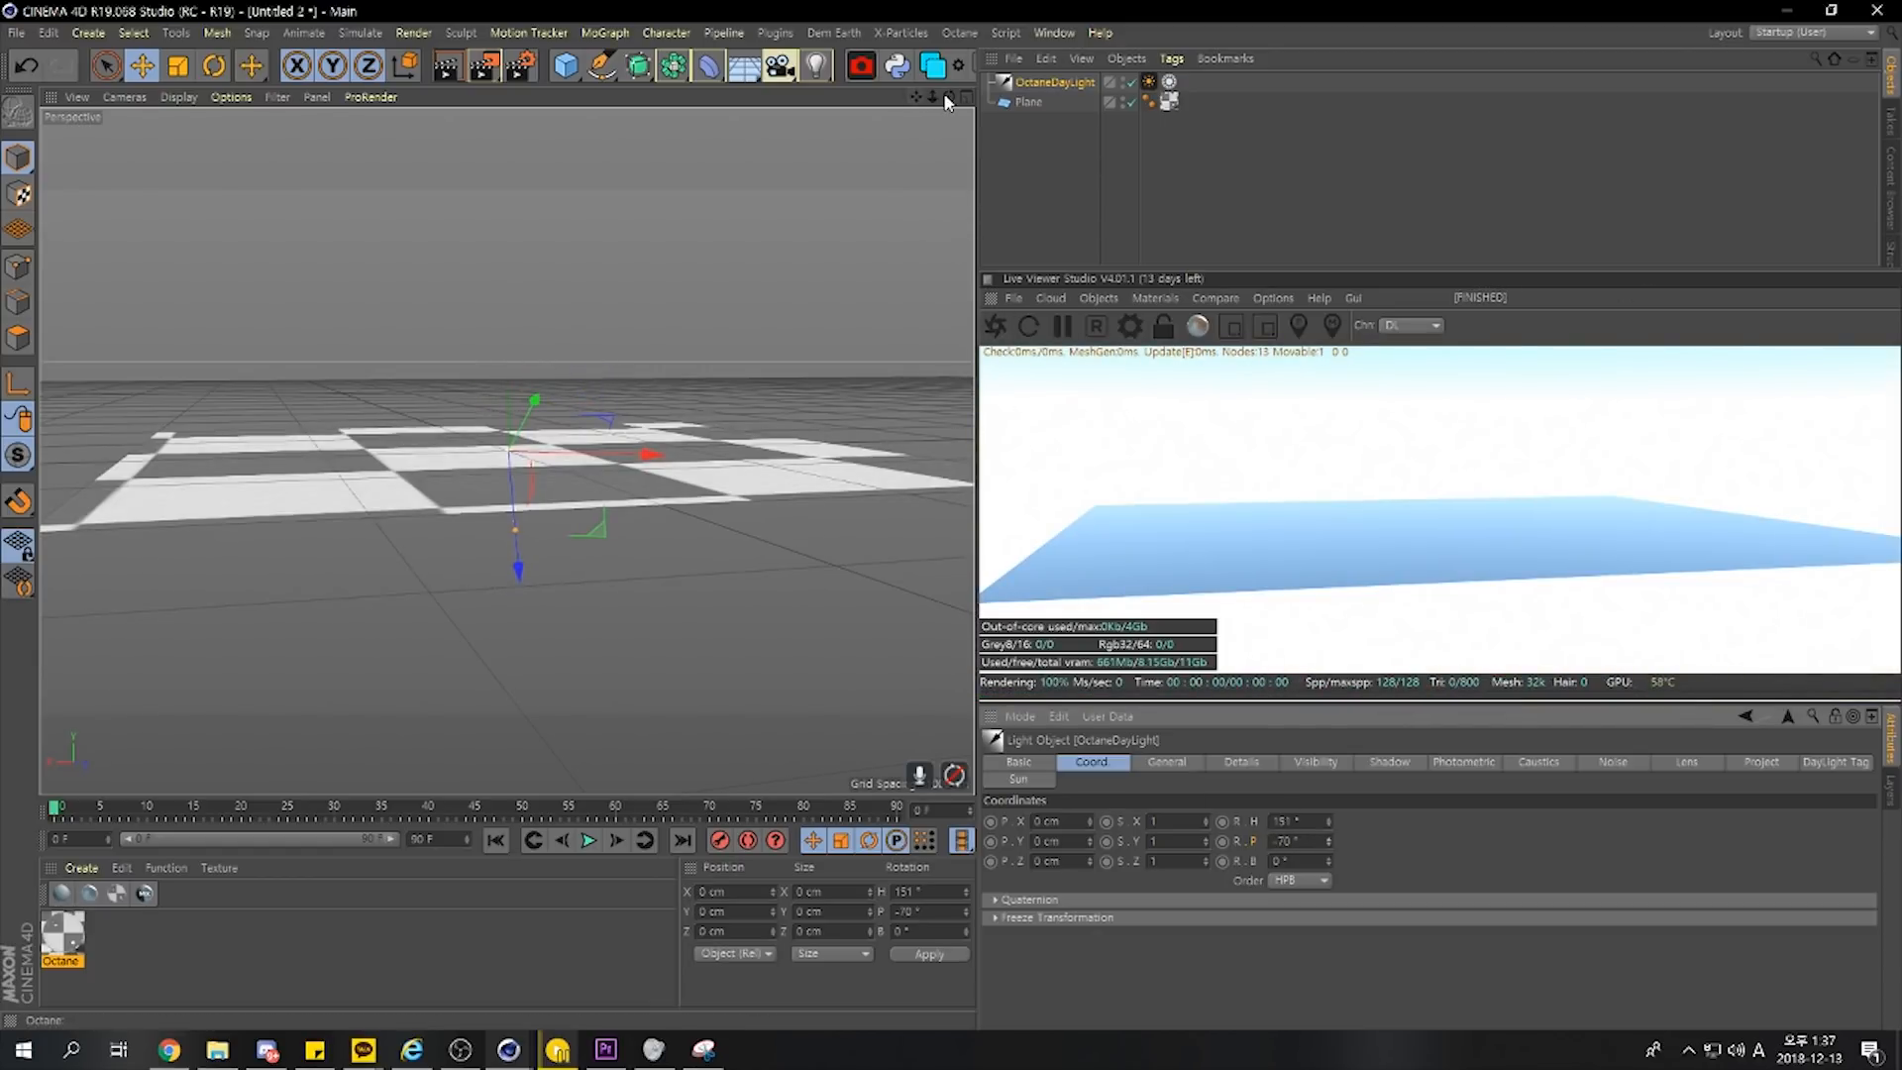
pyautogui.moveTo(949, 96); pyautogui.dragTo(1011, 158)
# Add an Octane HDRI Environment to the scene alongside the daylight
pyautogui.hotkey('ctrl', 'shift', 'z')
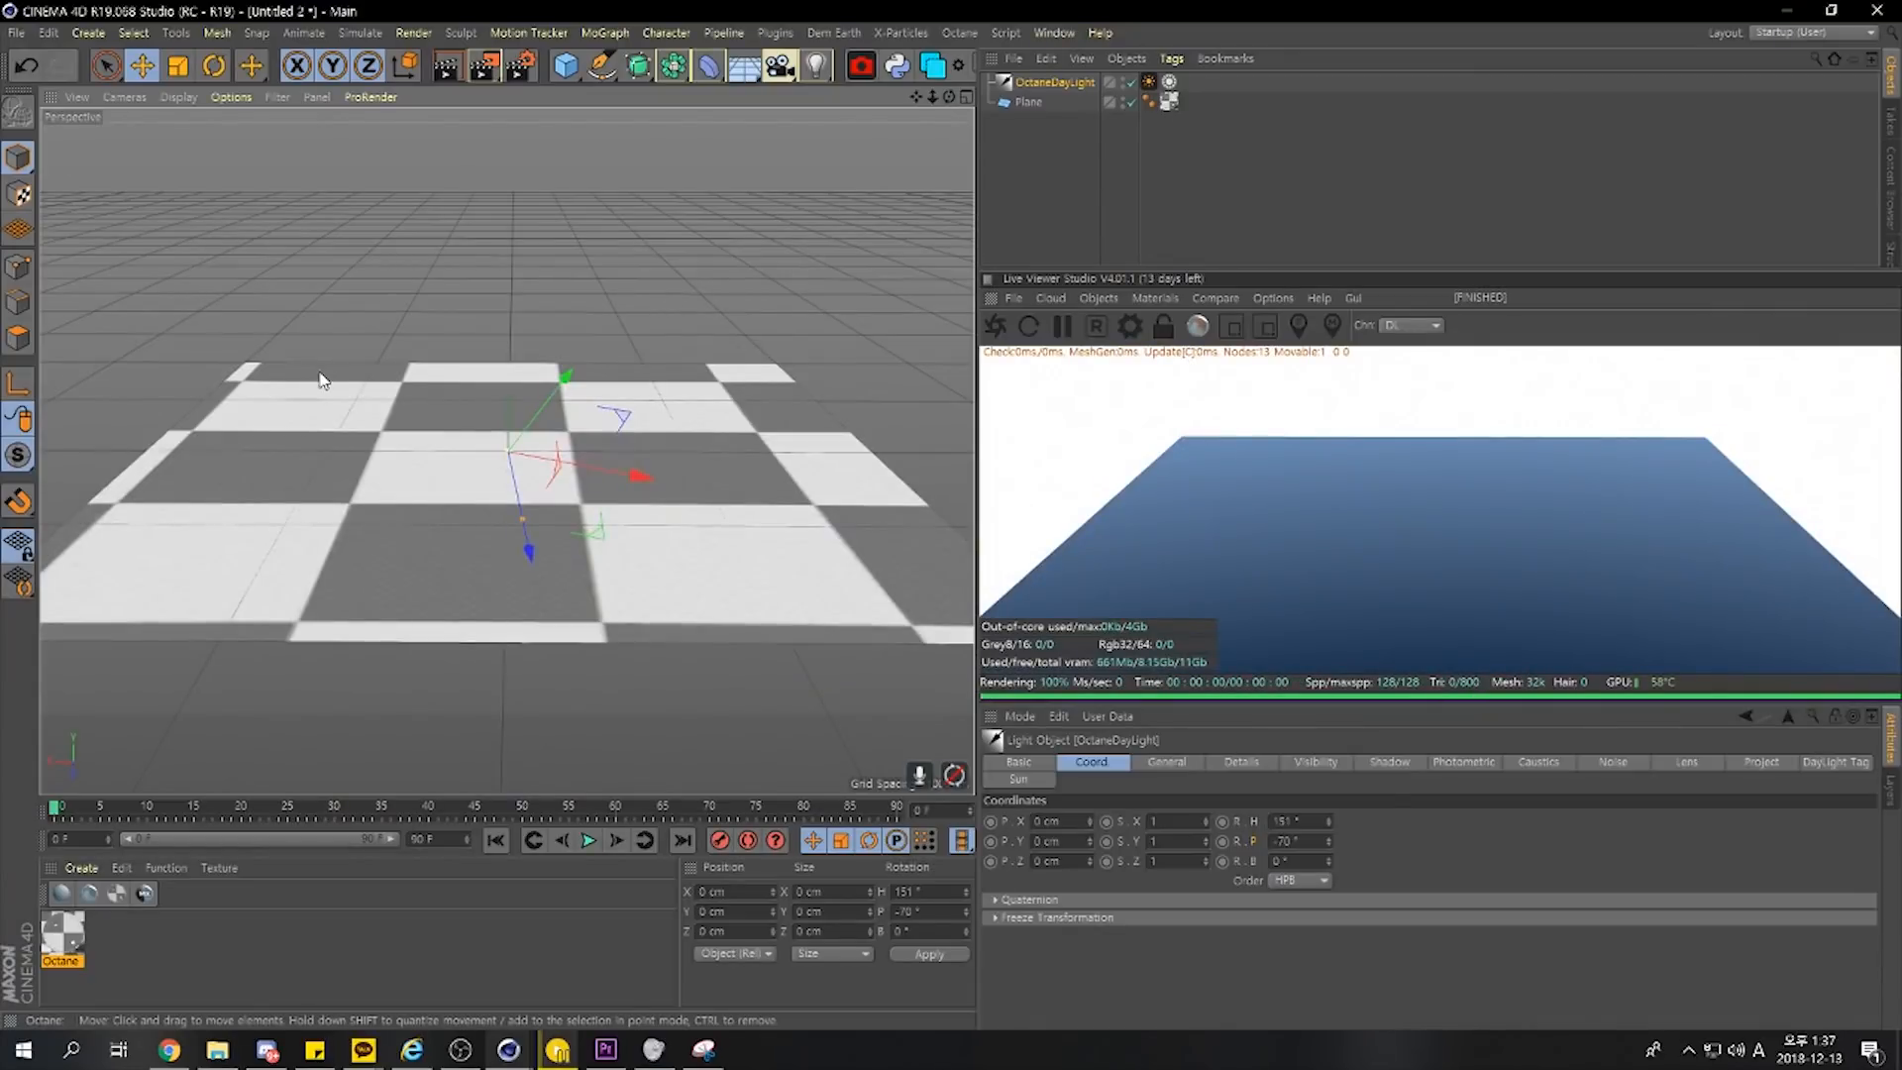
pyautogui.click(324, 366)
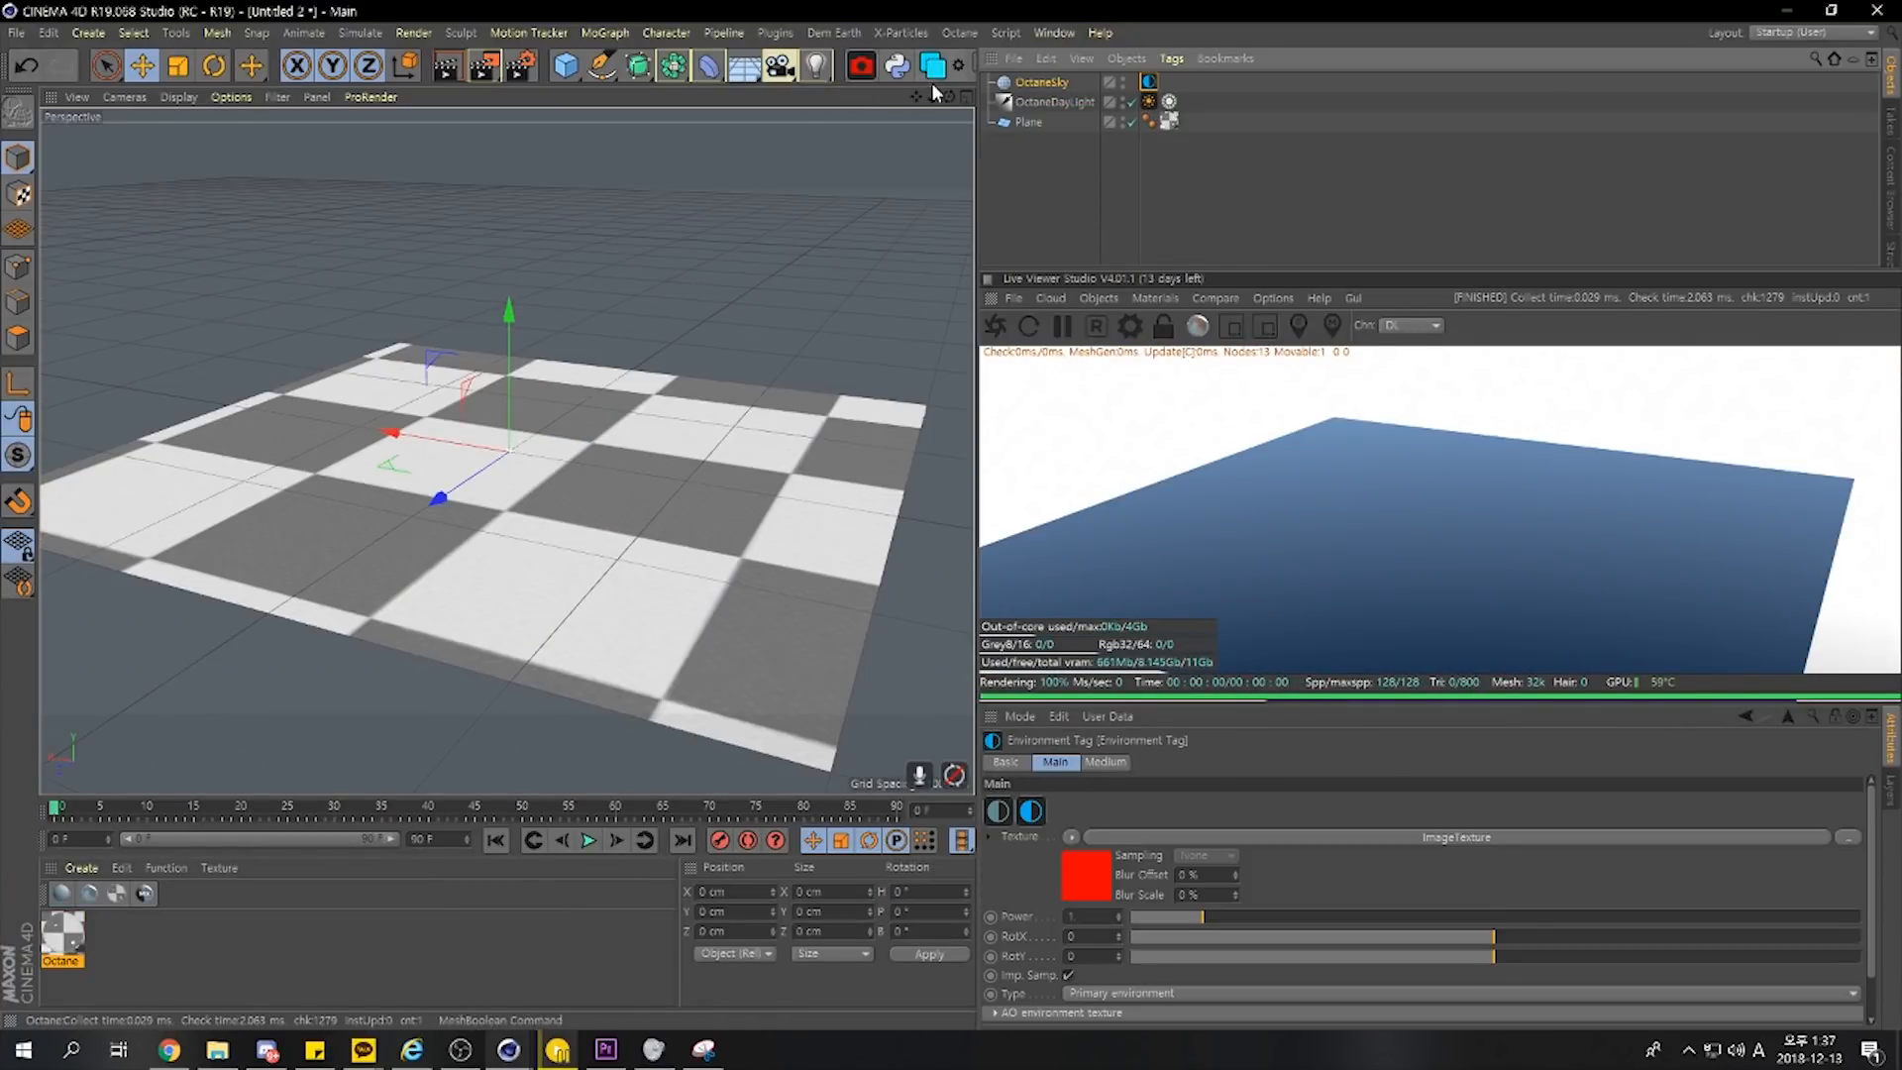
pyautogui.keyDown('alt'); pyautogui.moveTo(793, 436); pyautogui.dragTo(792, 258); pyautogui.keyUp('alt')
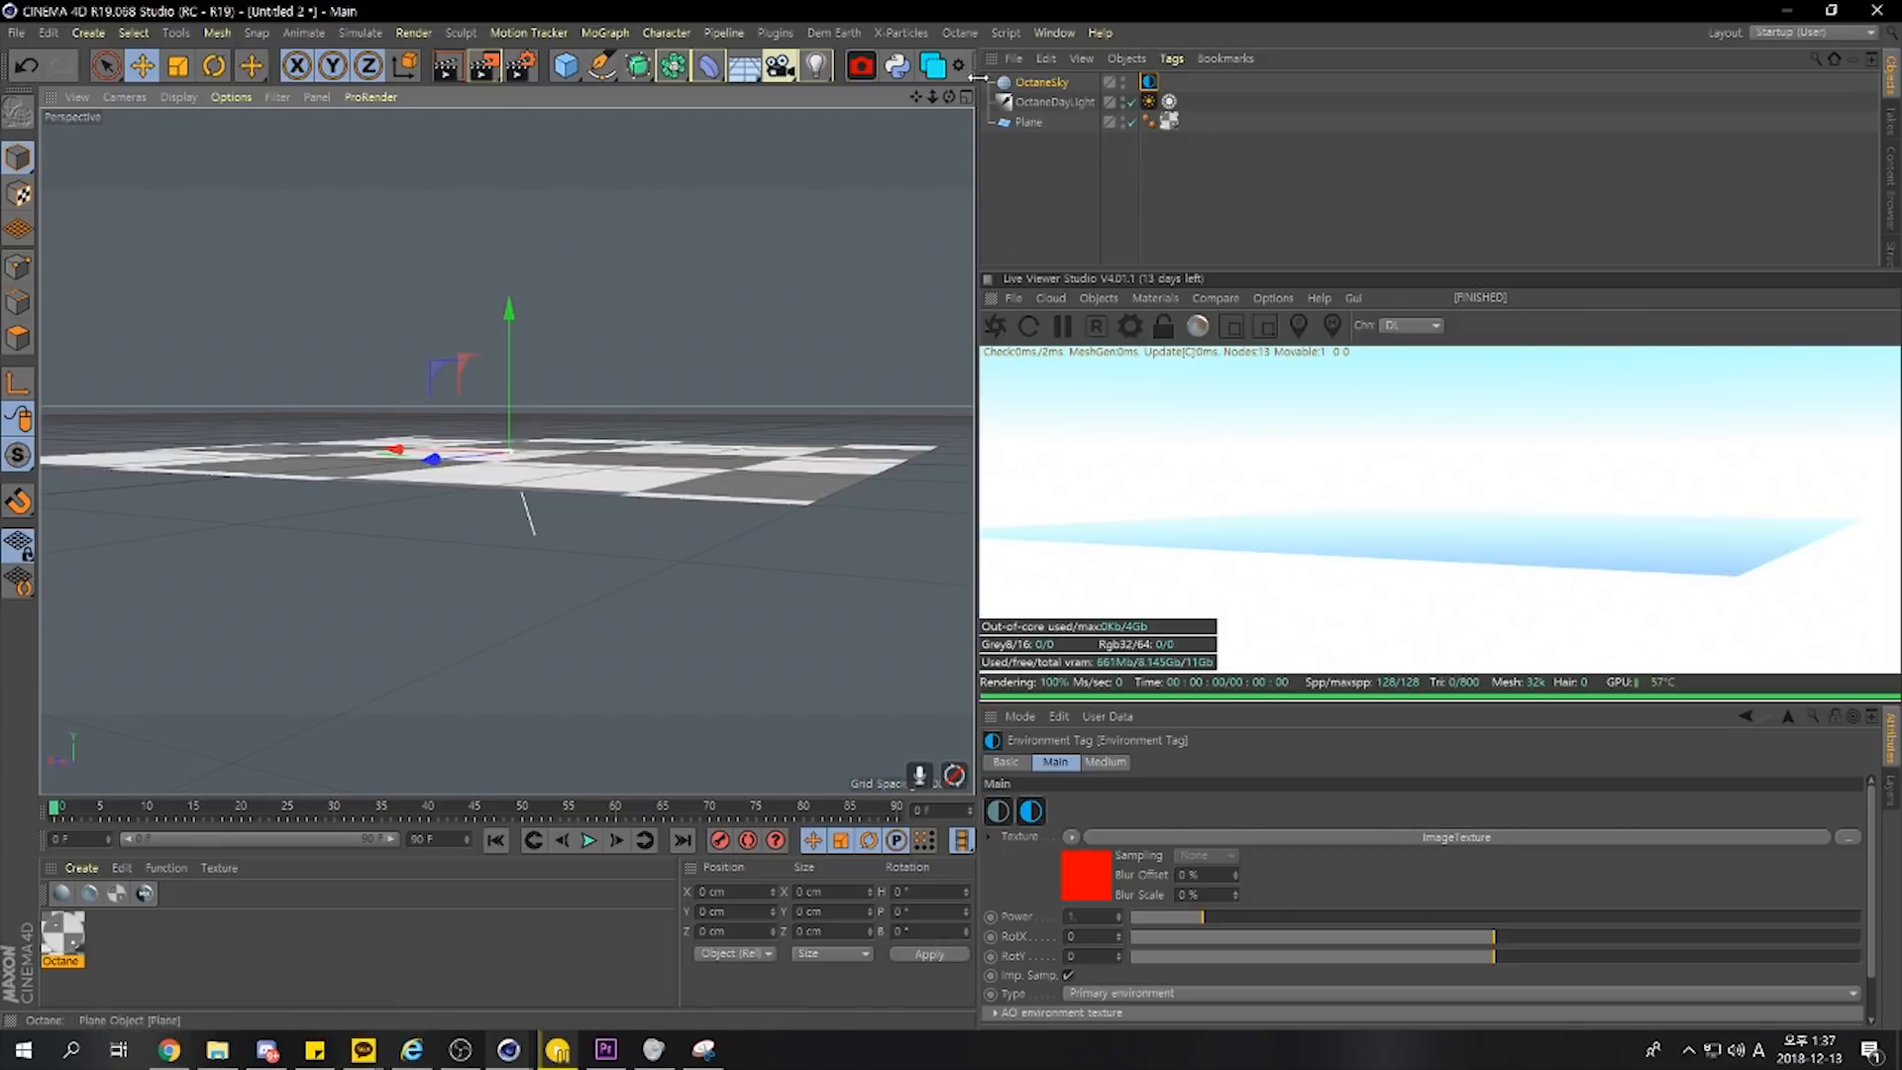
pyautogui.moveTo(950, 96); pyautogui.dragTo(869, 169)
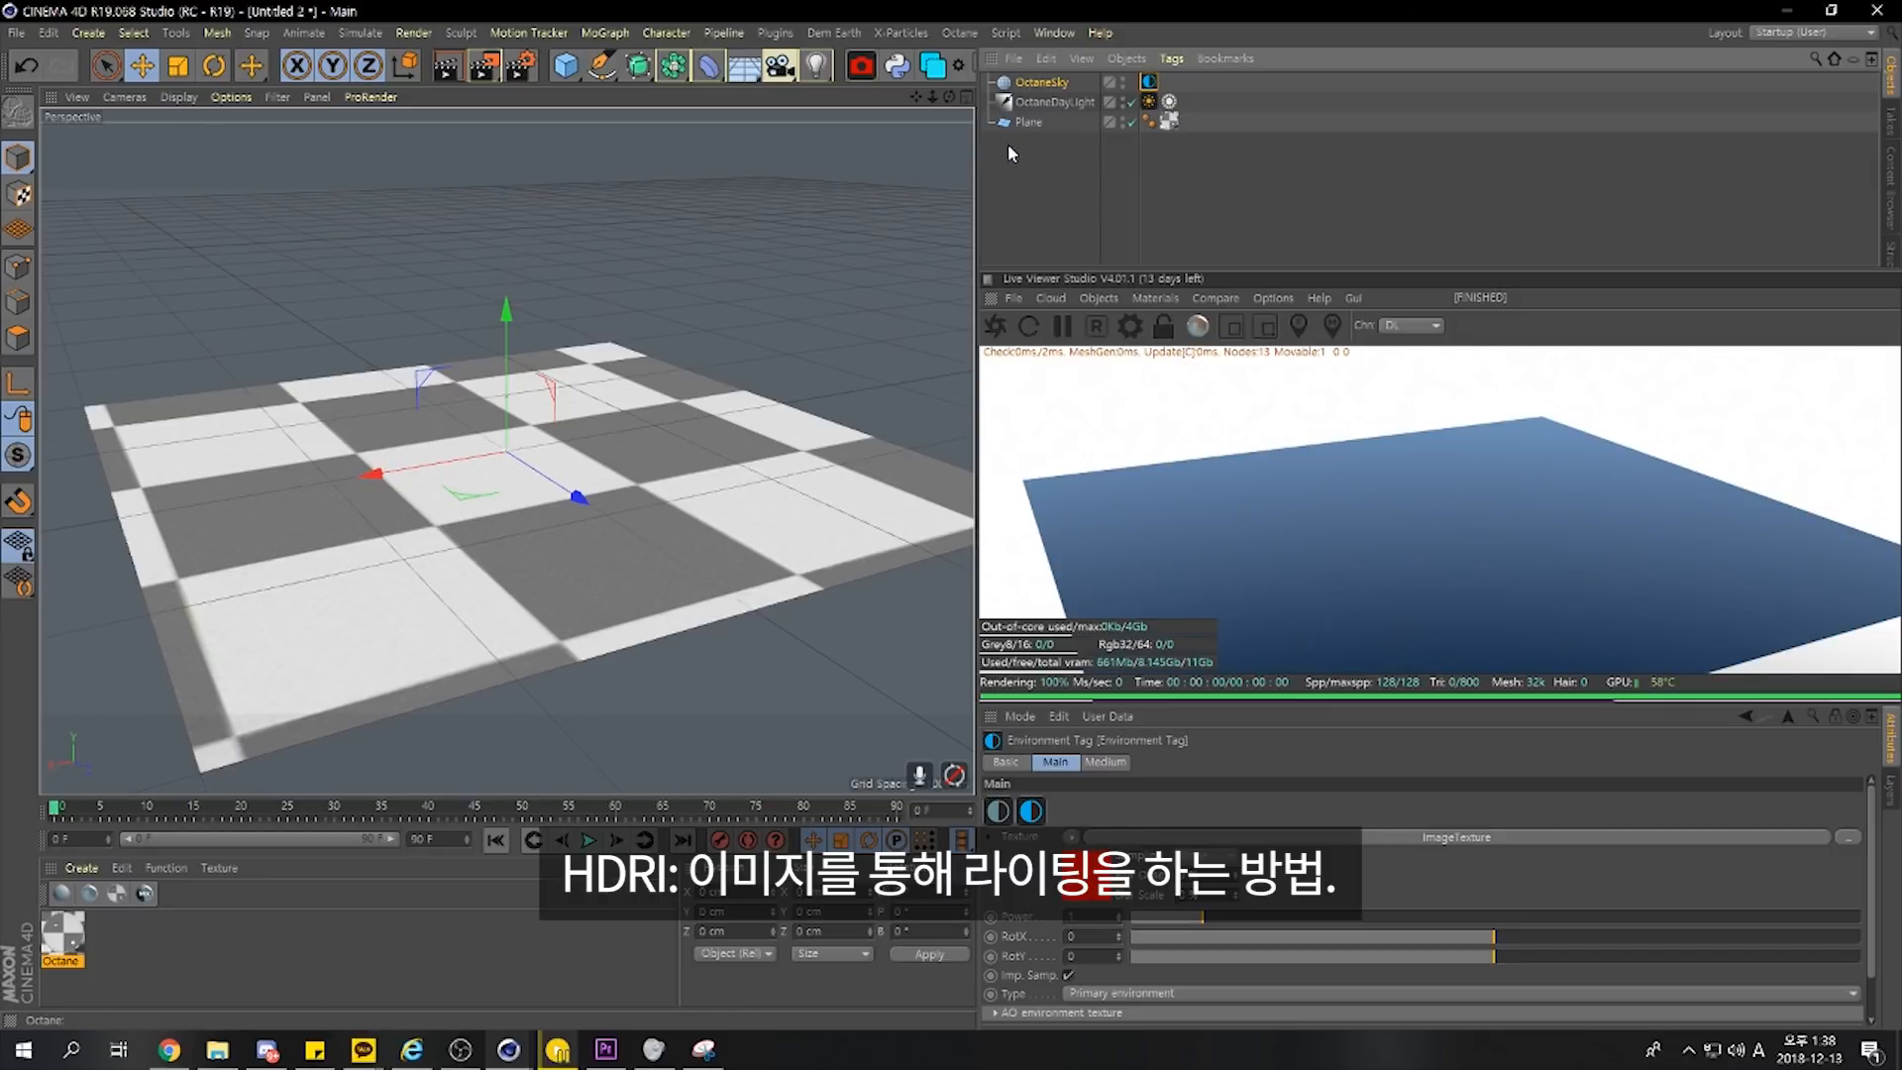
# Try adding another HDRI Environment by searching the commands for "hdri en", and delete the extra sky object
pyautogui.click(1038, 83)
pyautogui.click(1054, 179)
pyautogui.hotkey('shift', 'c')
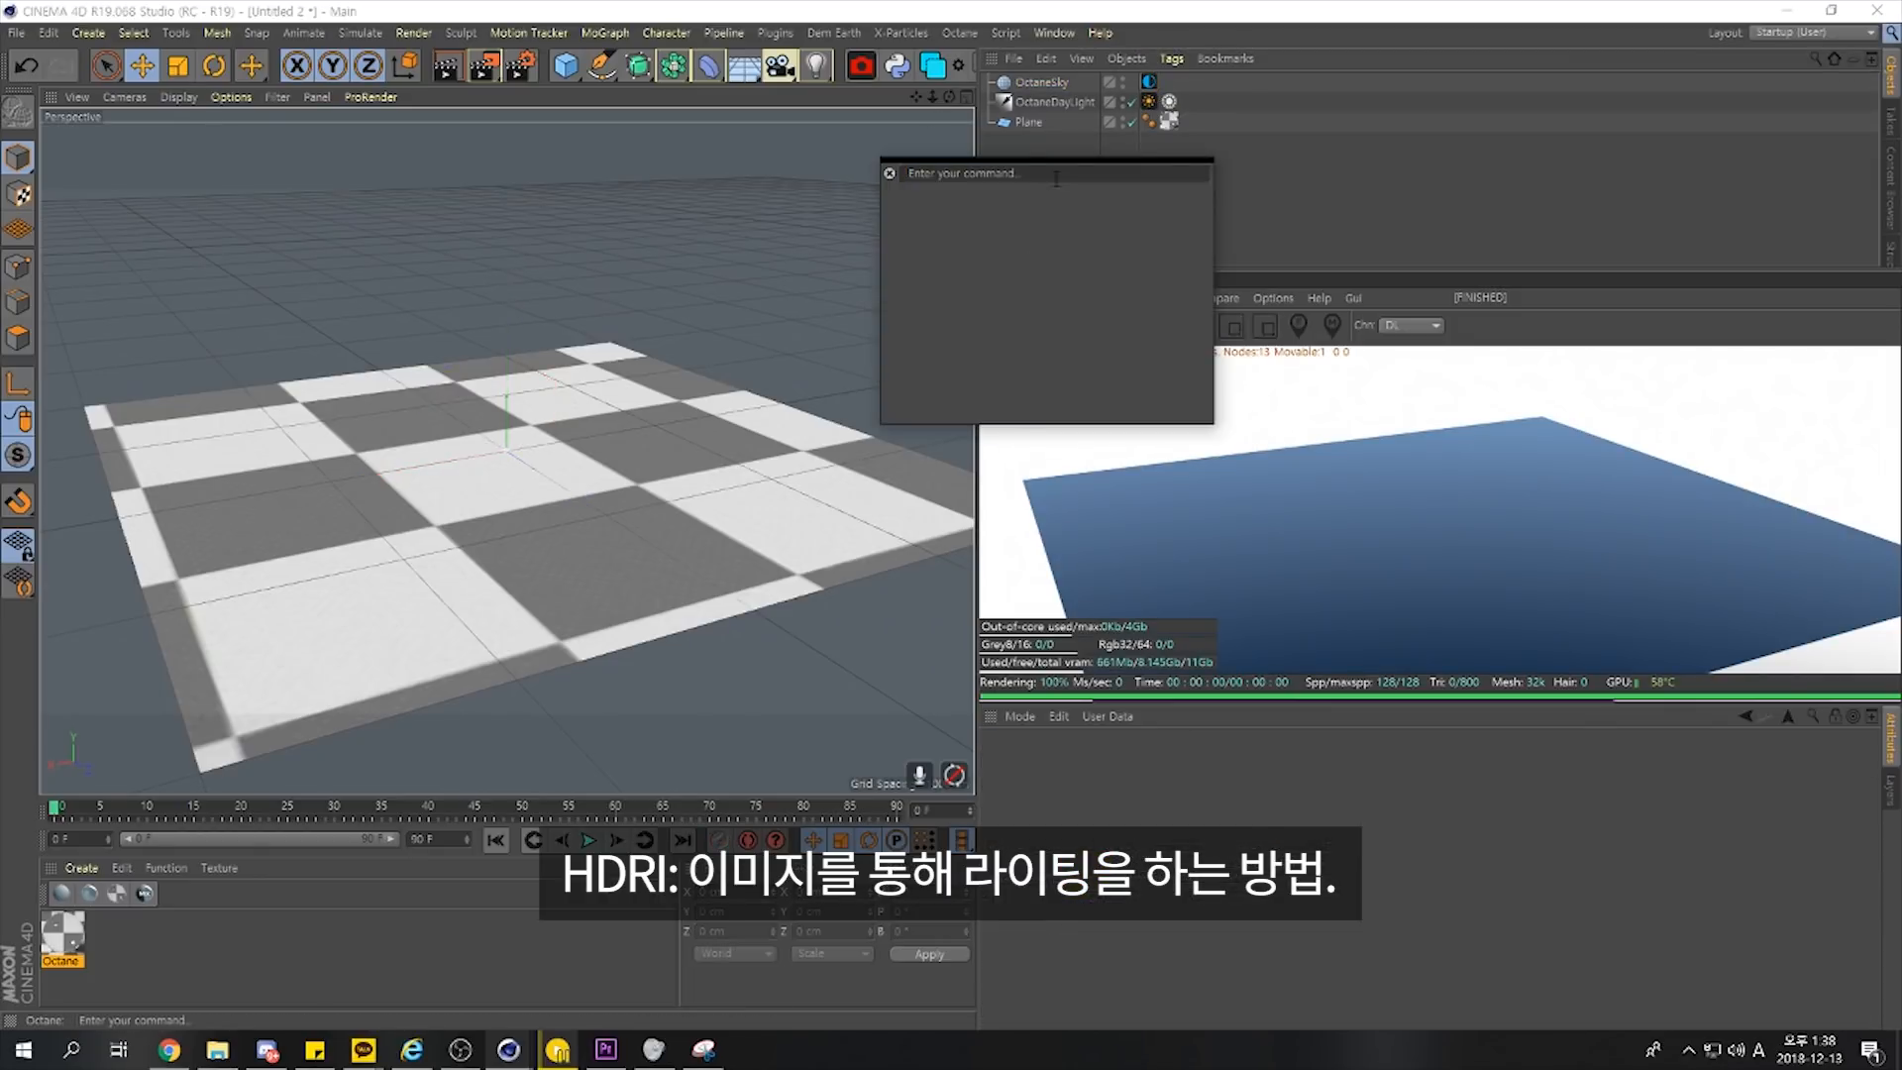
pyautogui.write('hdri en')
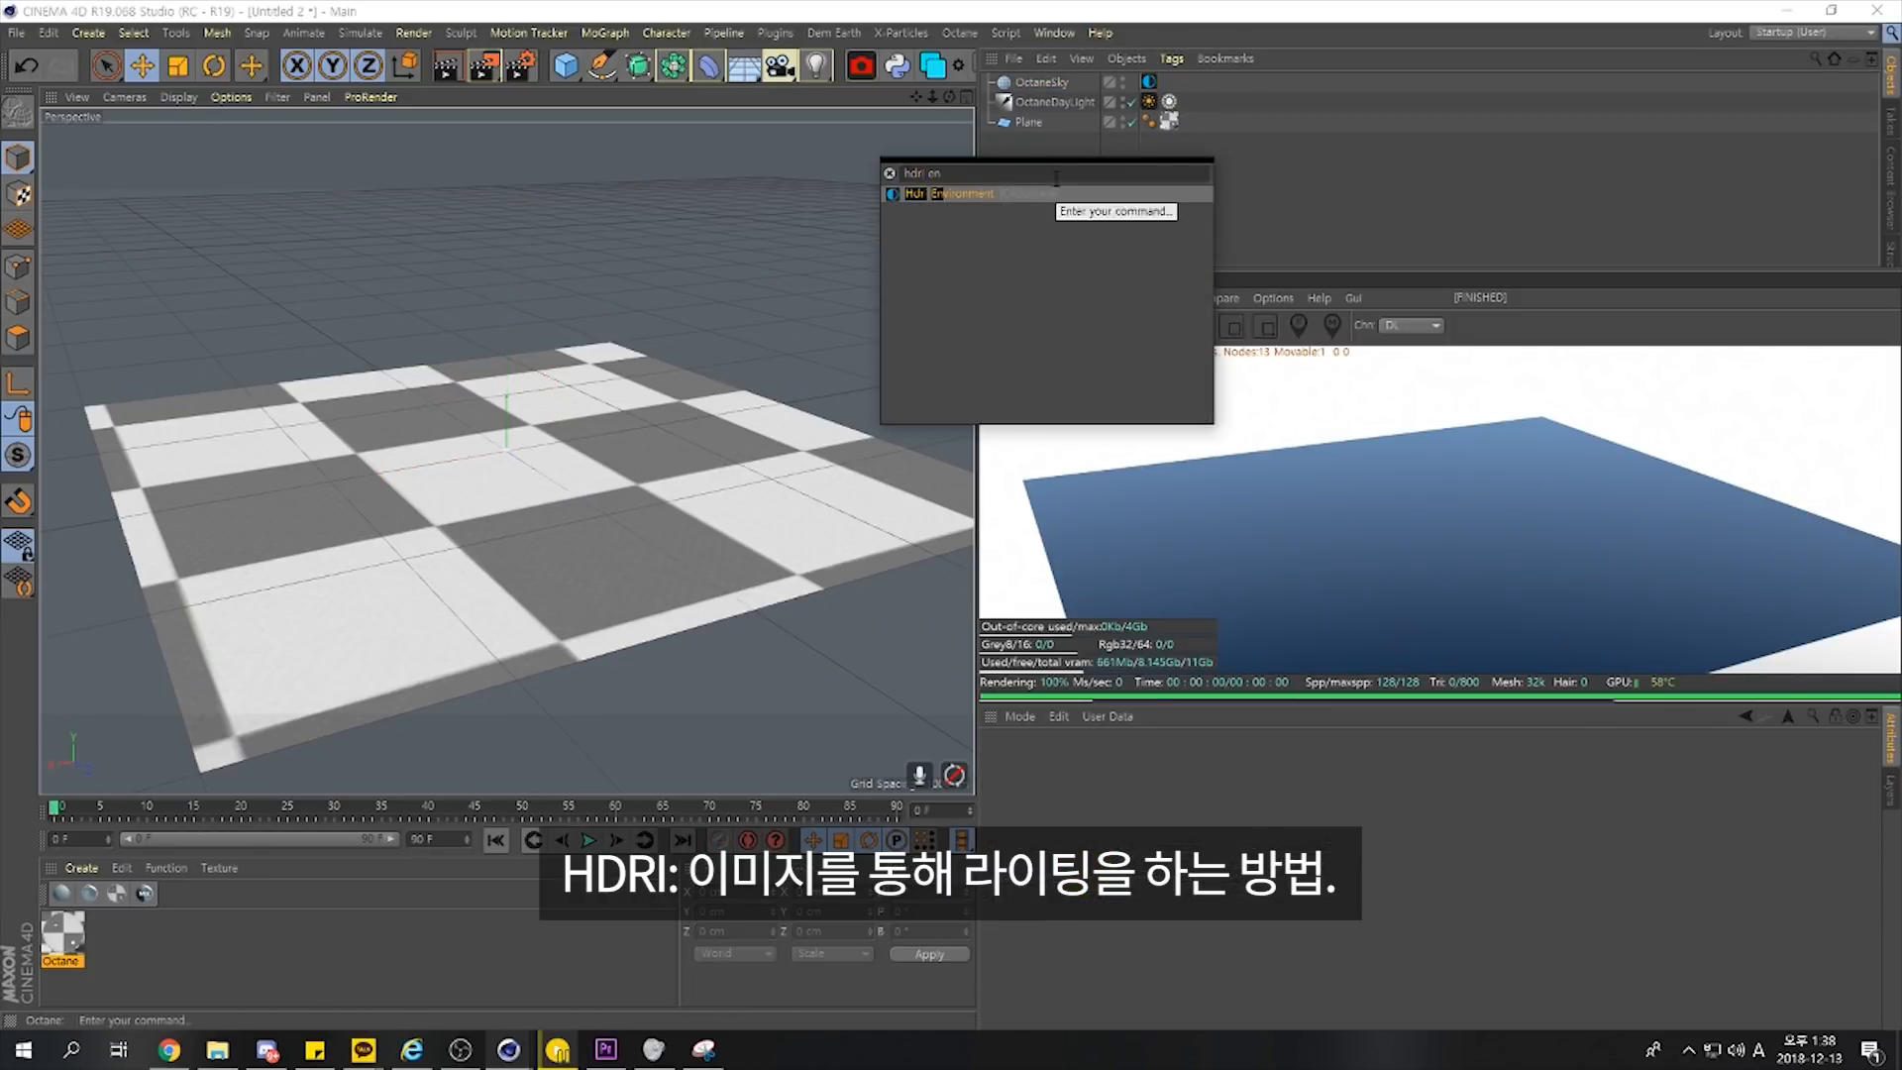
pyautogui.press('Return')
pyautogui.click(1038, 81)
pyautogui.press('Delete')
# Load clear02_EXR.exr as the Octane sky's environment image, declining to copy it to the project location
pyautogui.click(1013, 88)
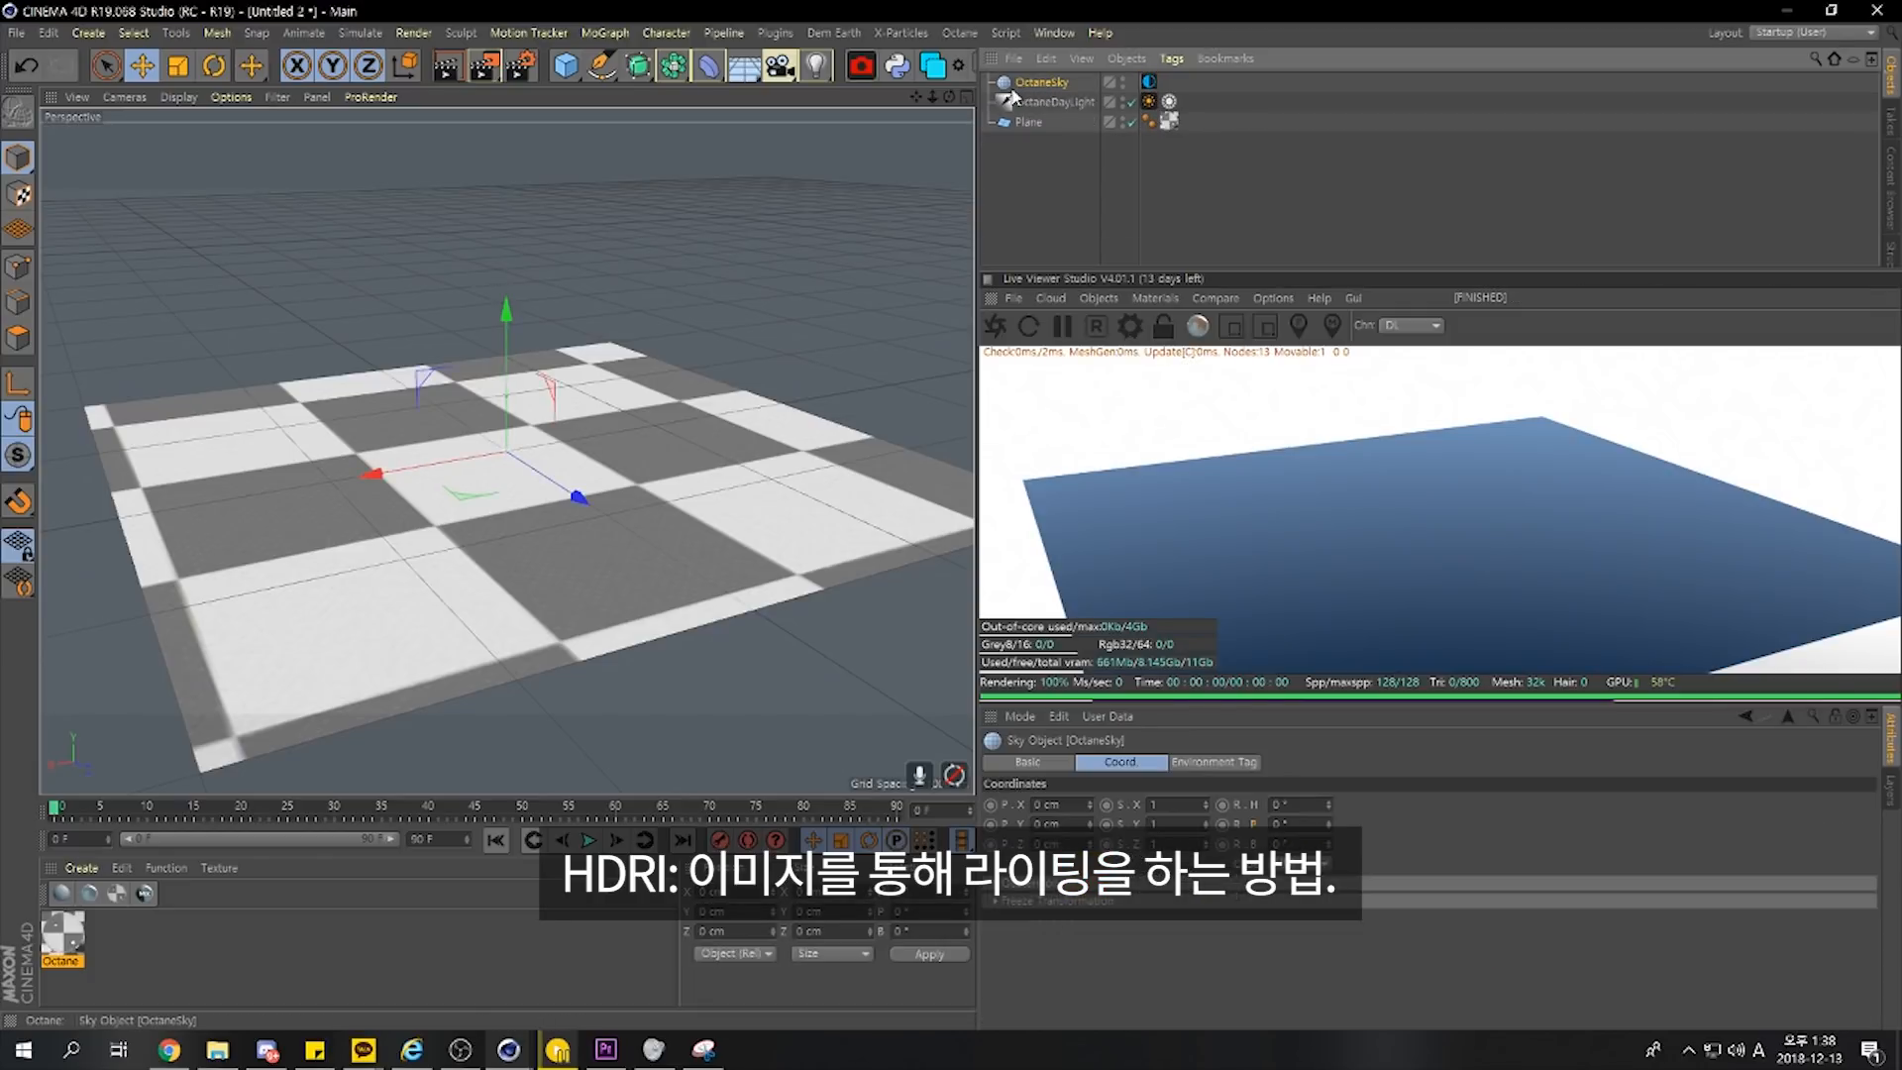
pyautogui.click(1151, 82)
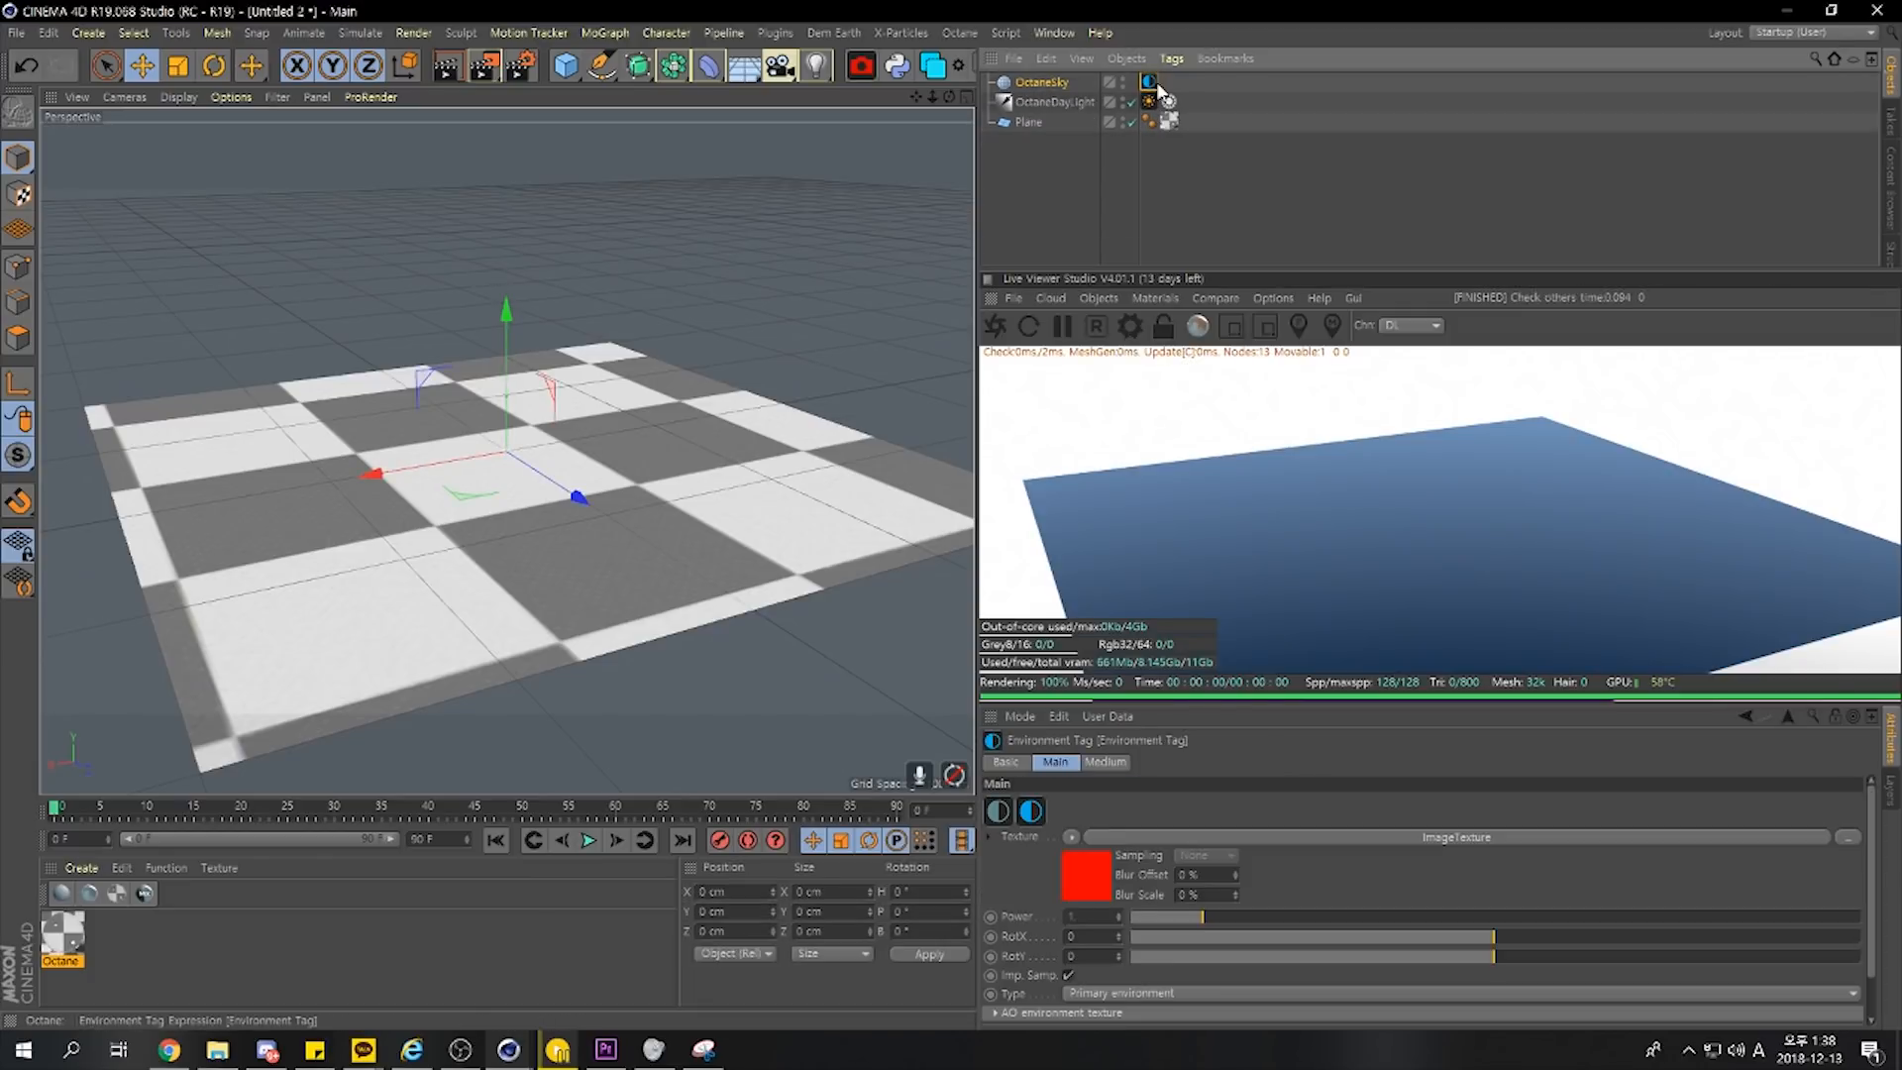
pyautogui.click(1148, 101)
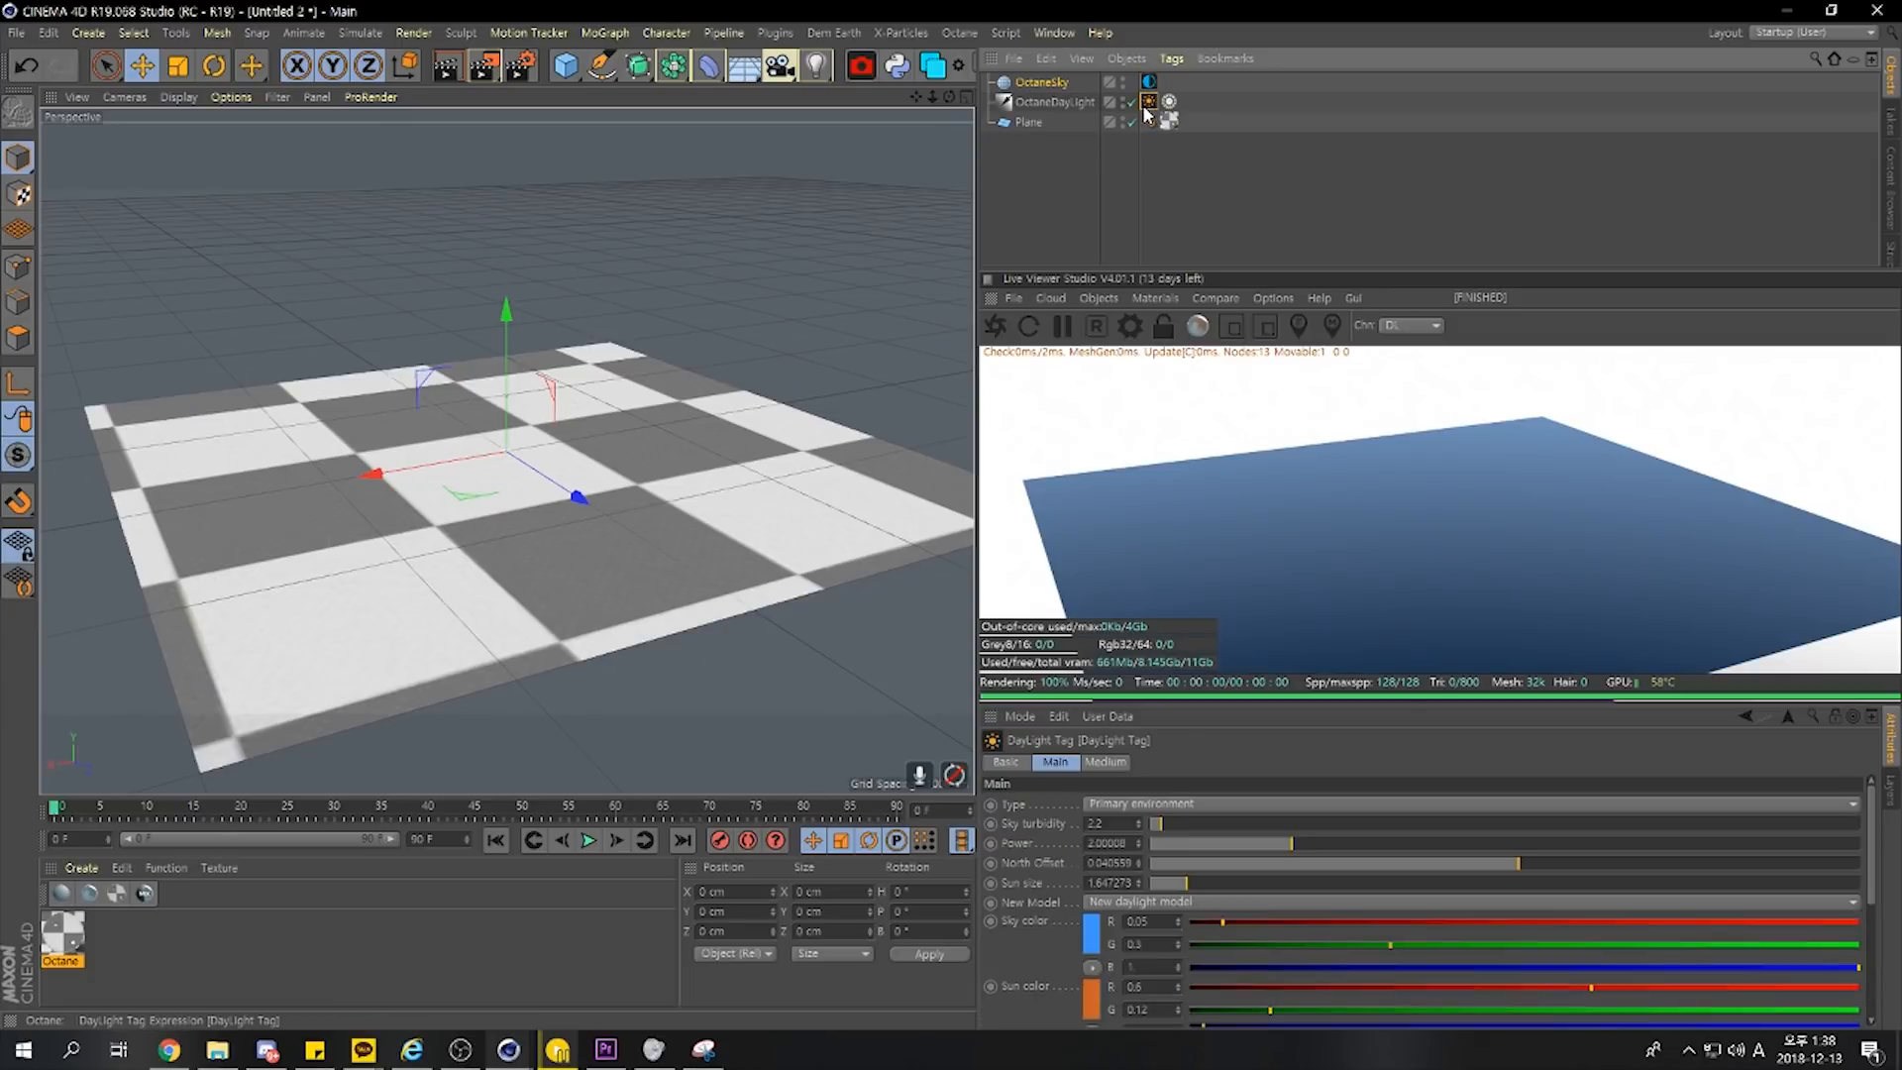
pyautogui.click(1150, 83)
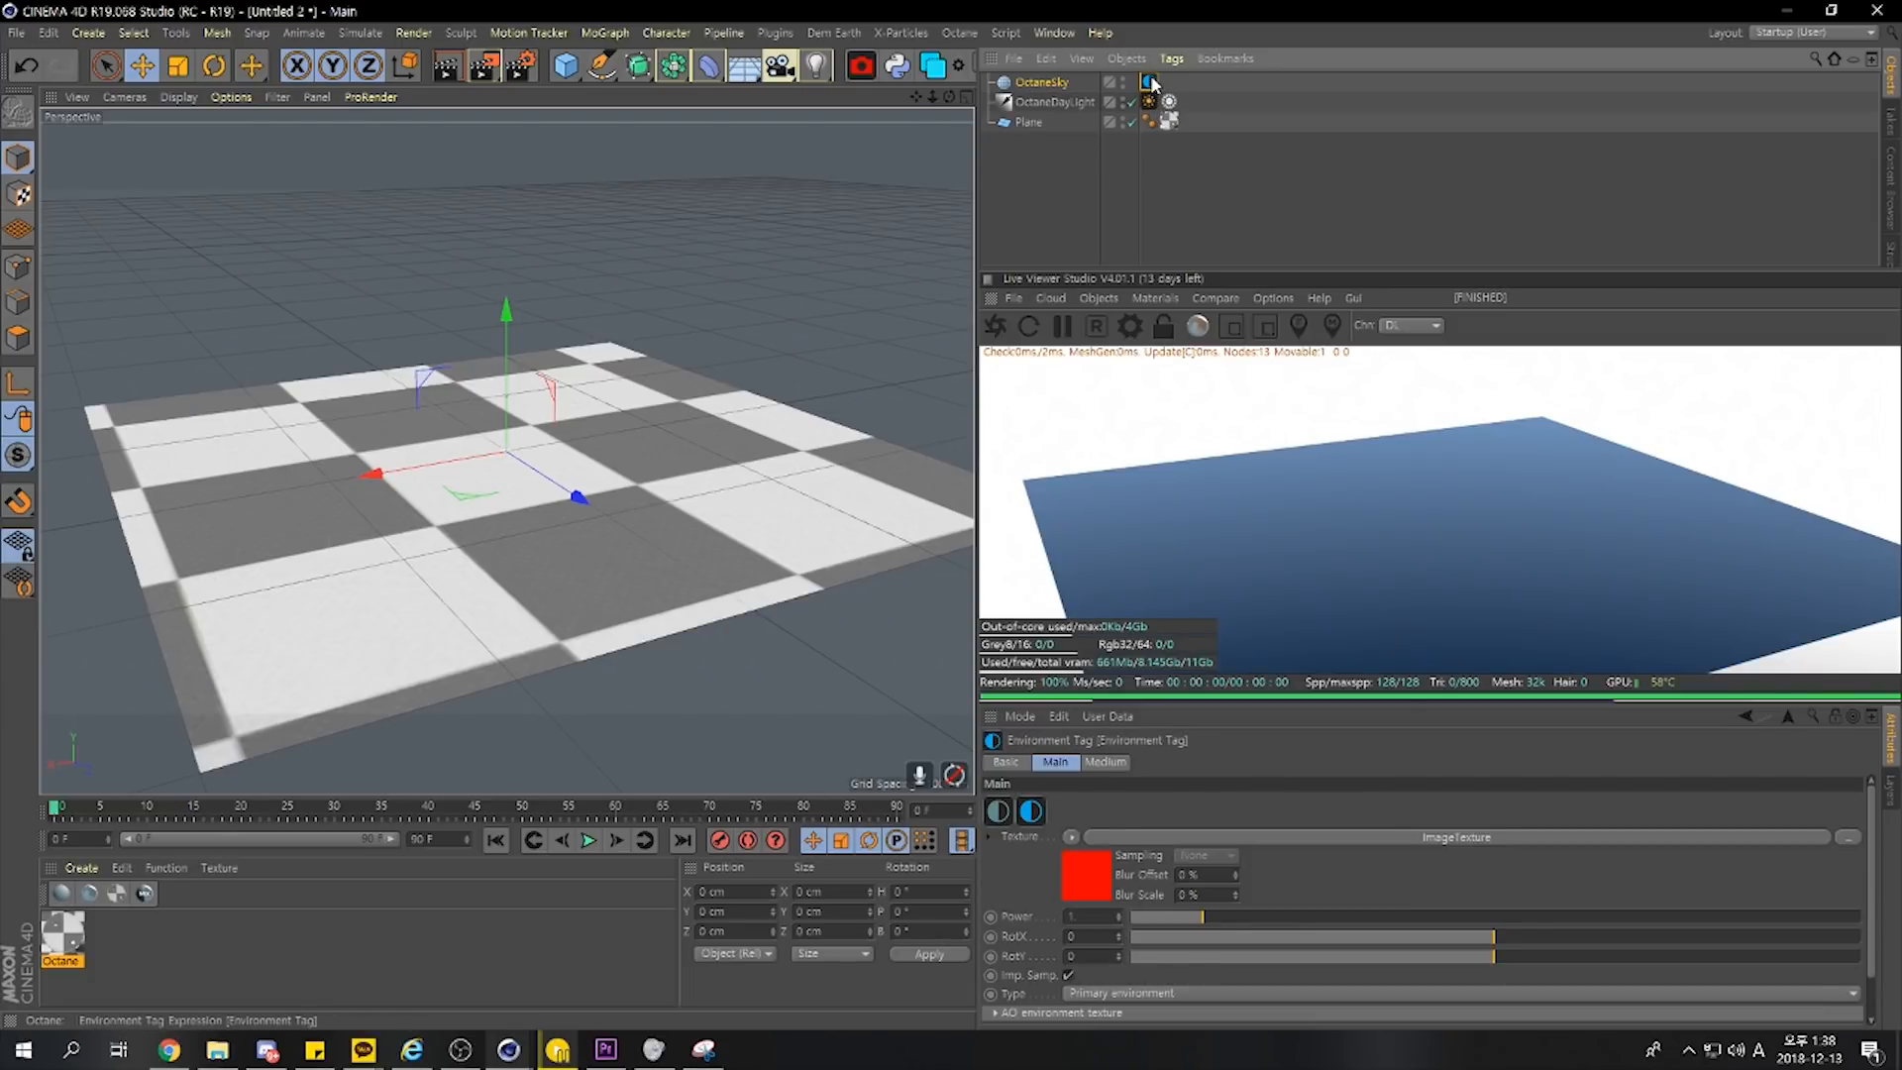
pyautogui.click(1432, 838)
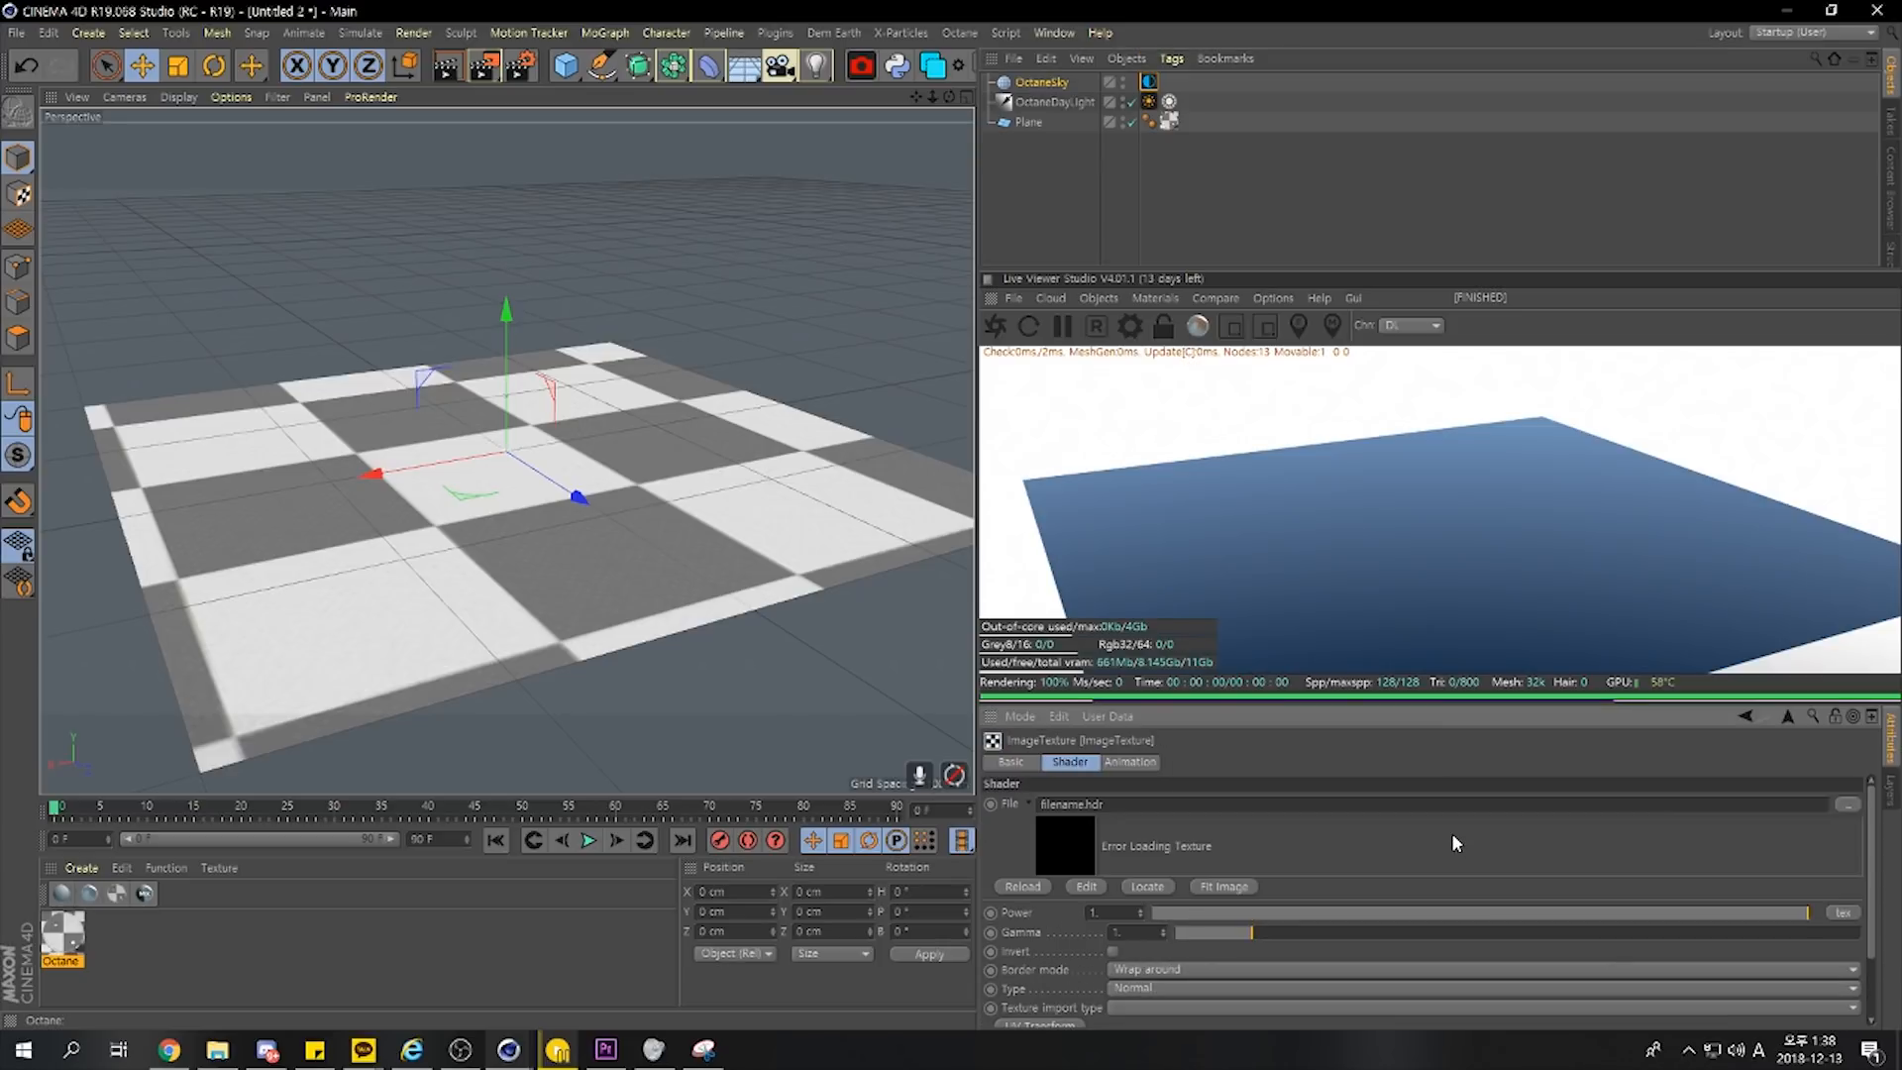
pyautogui.click(1847, 805)
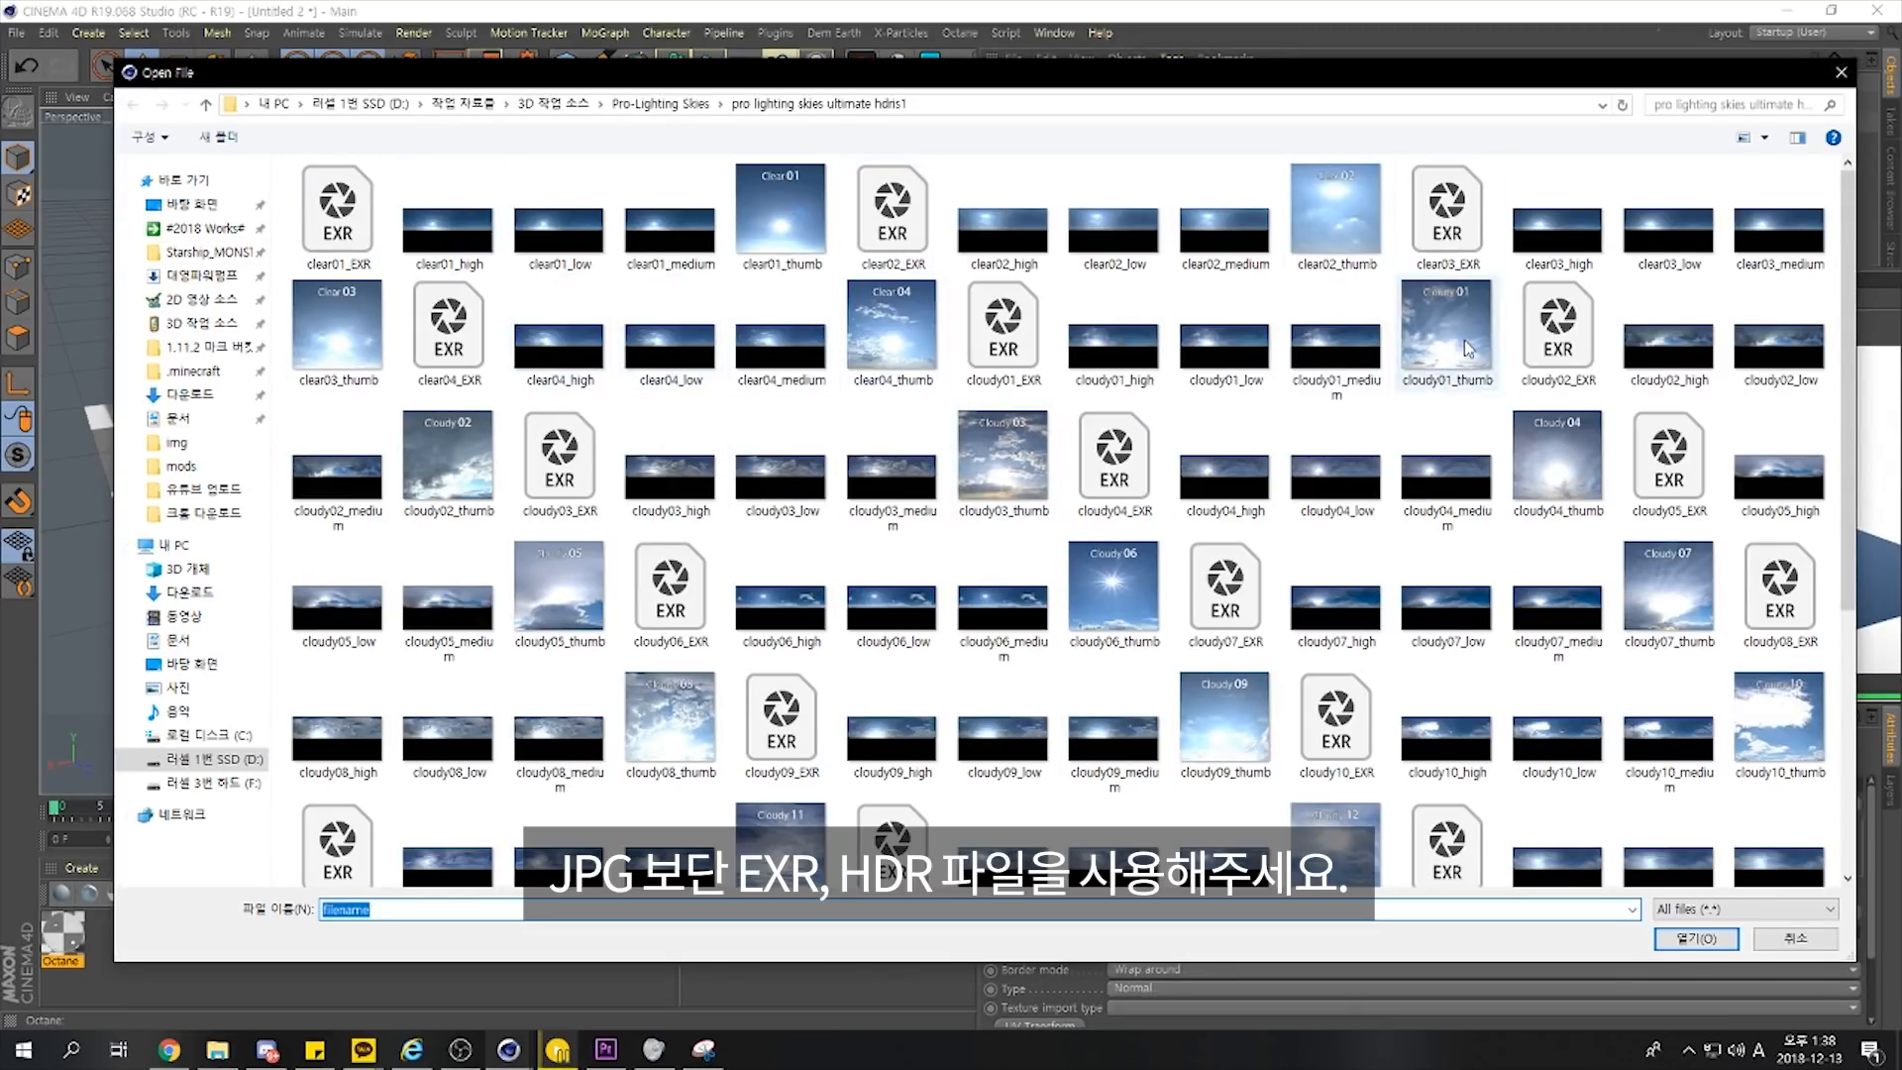
pyautogui.doubleClick(895, 207)
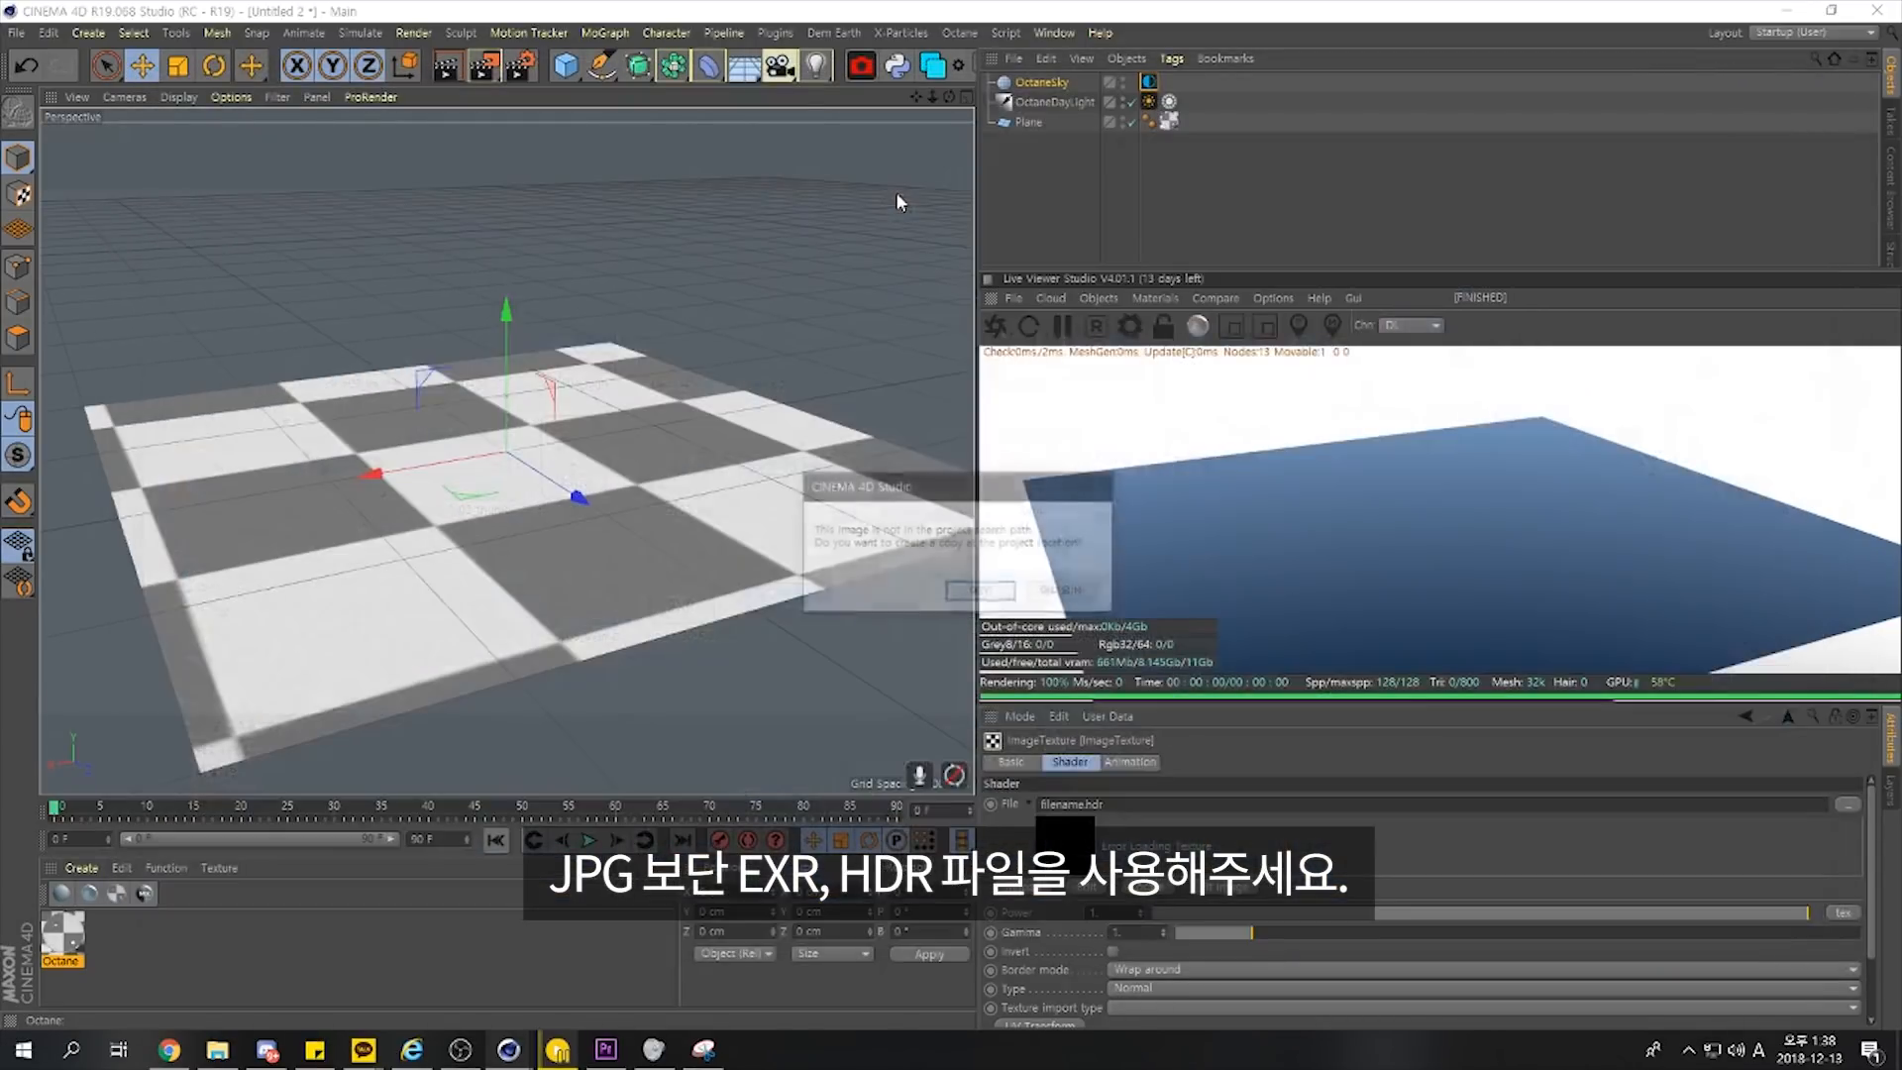
pyautogui.click(1061, 590)
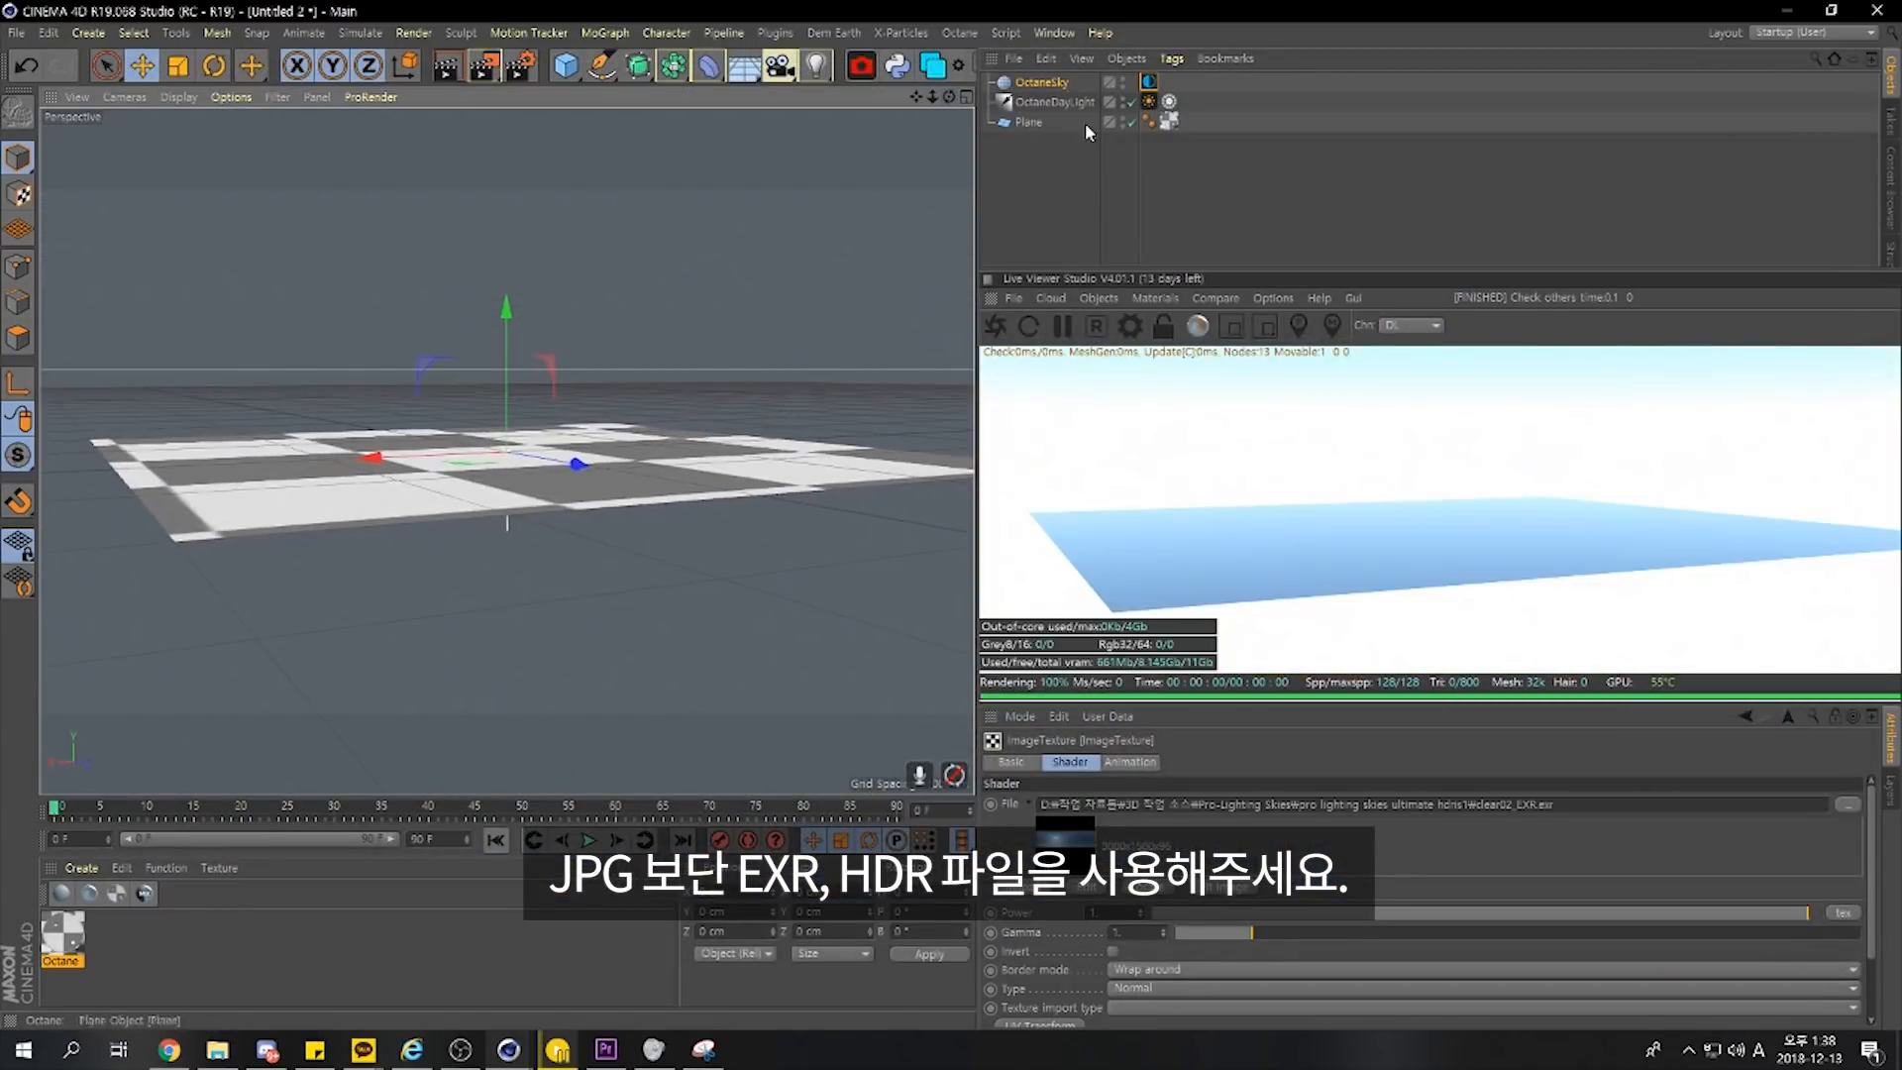
# Enable Mix sky texture in the daylight's tag and view the sky from below the plane
pyautogui.click(1149, 102)
pyautogui.scroll(-3, 1047, 916)
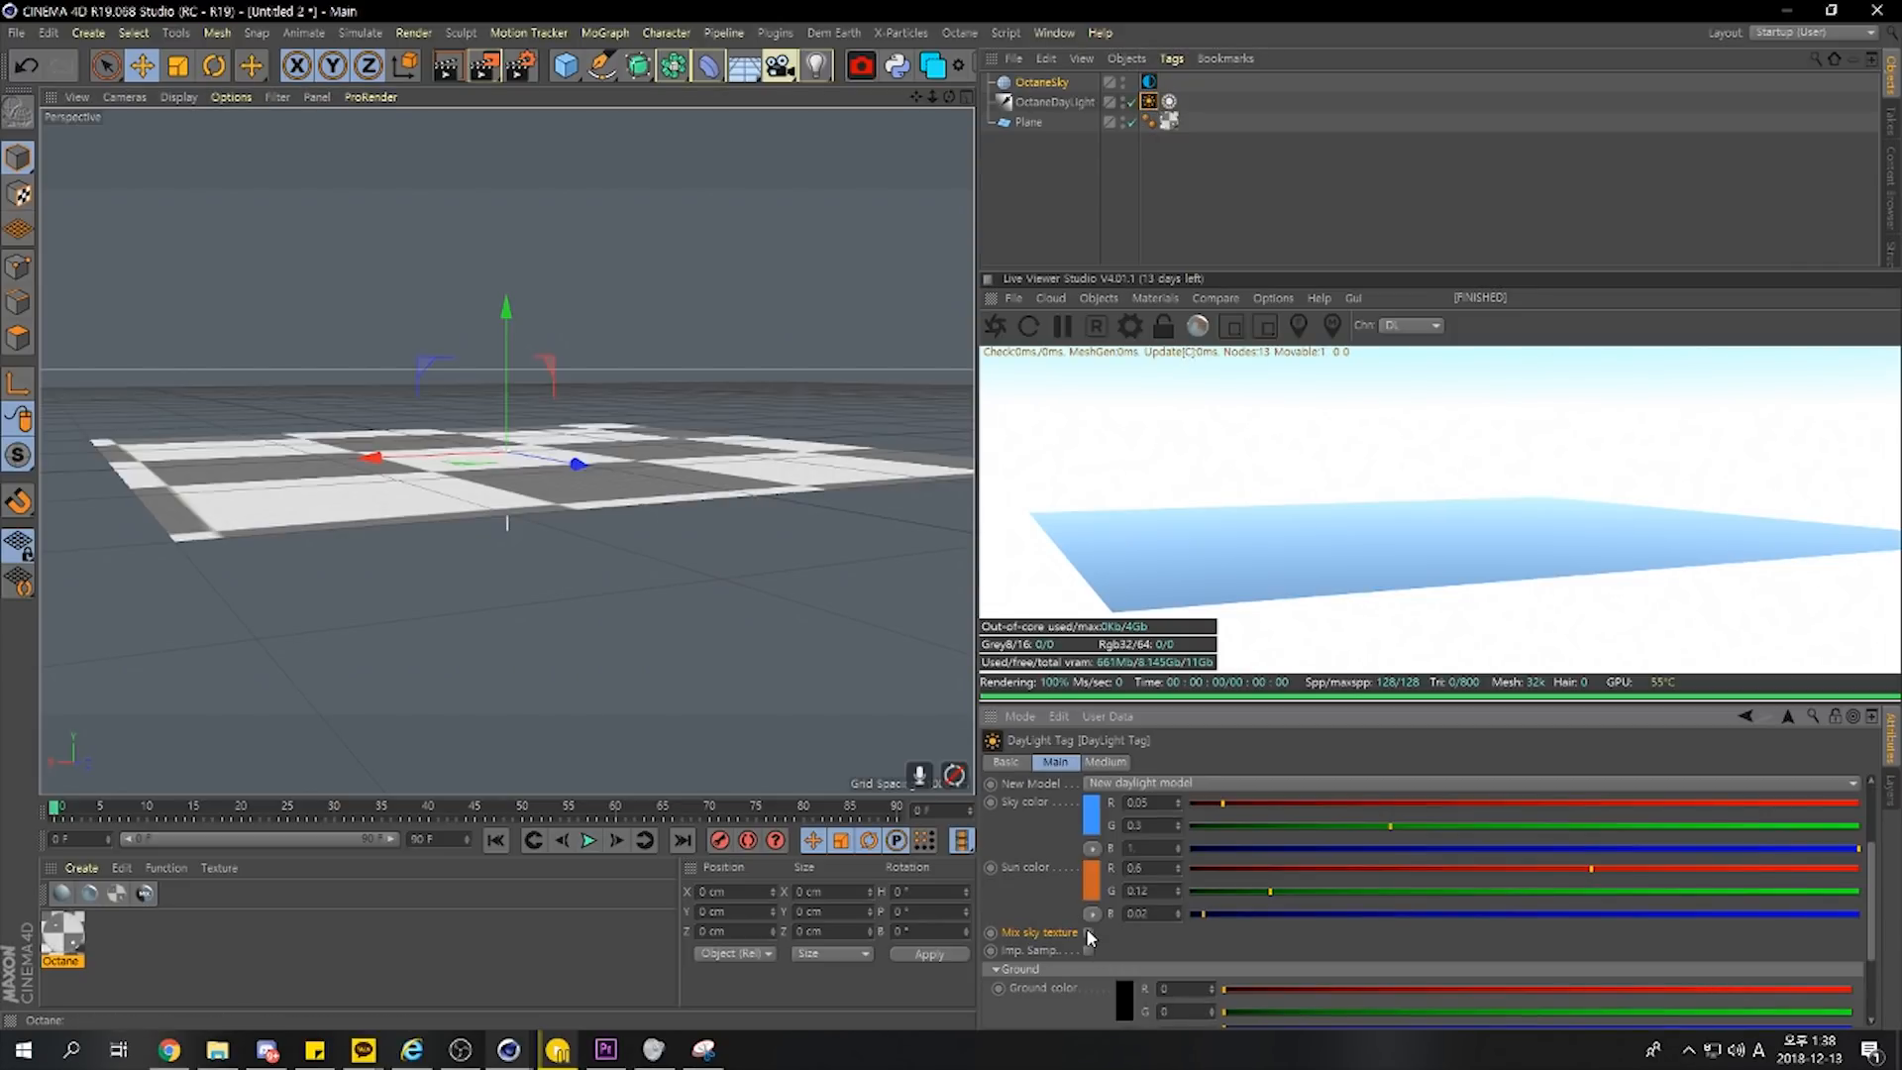
pyautogui.click(1087, 933)
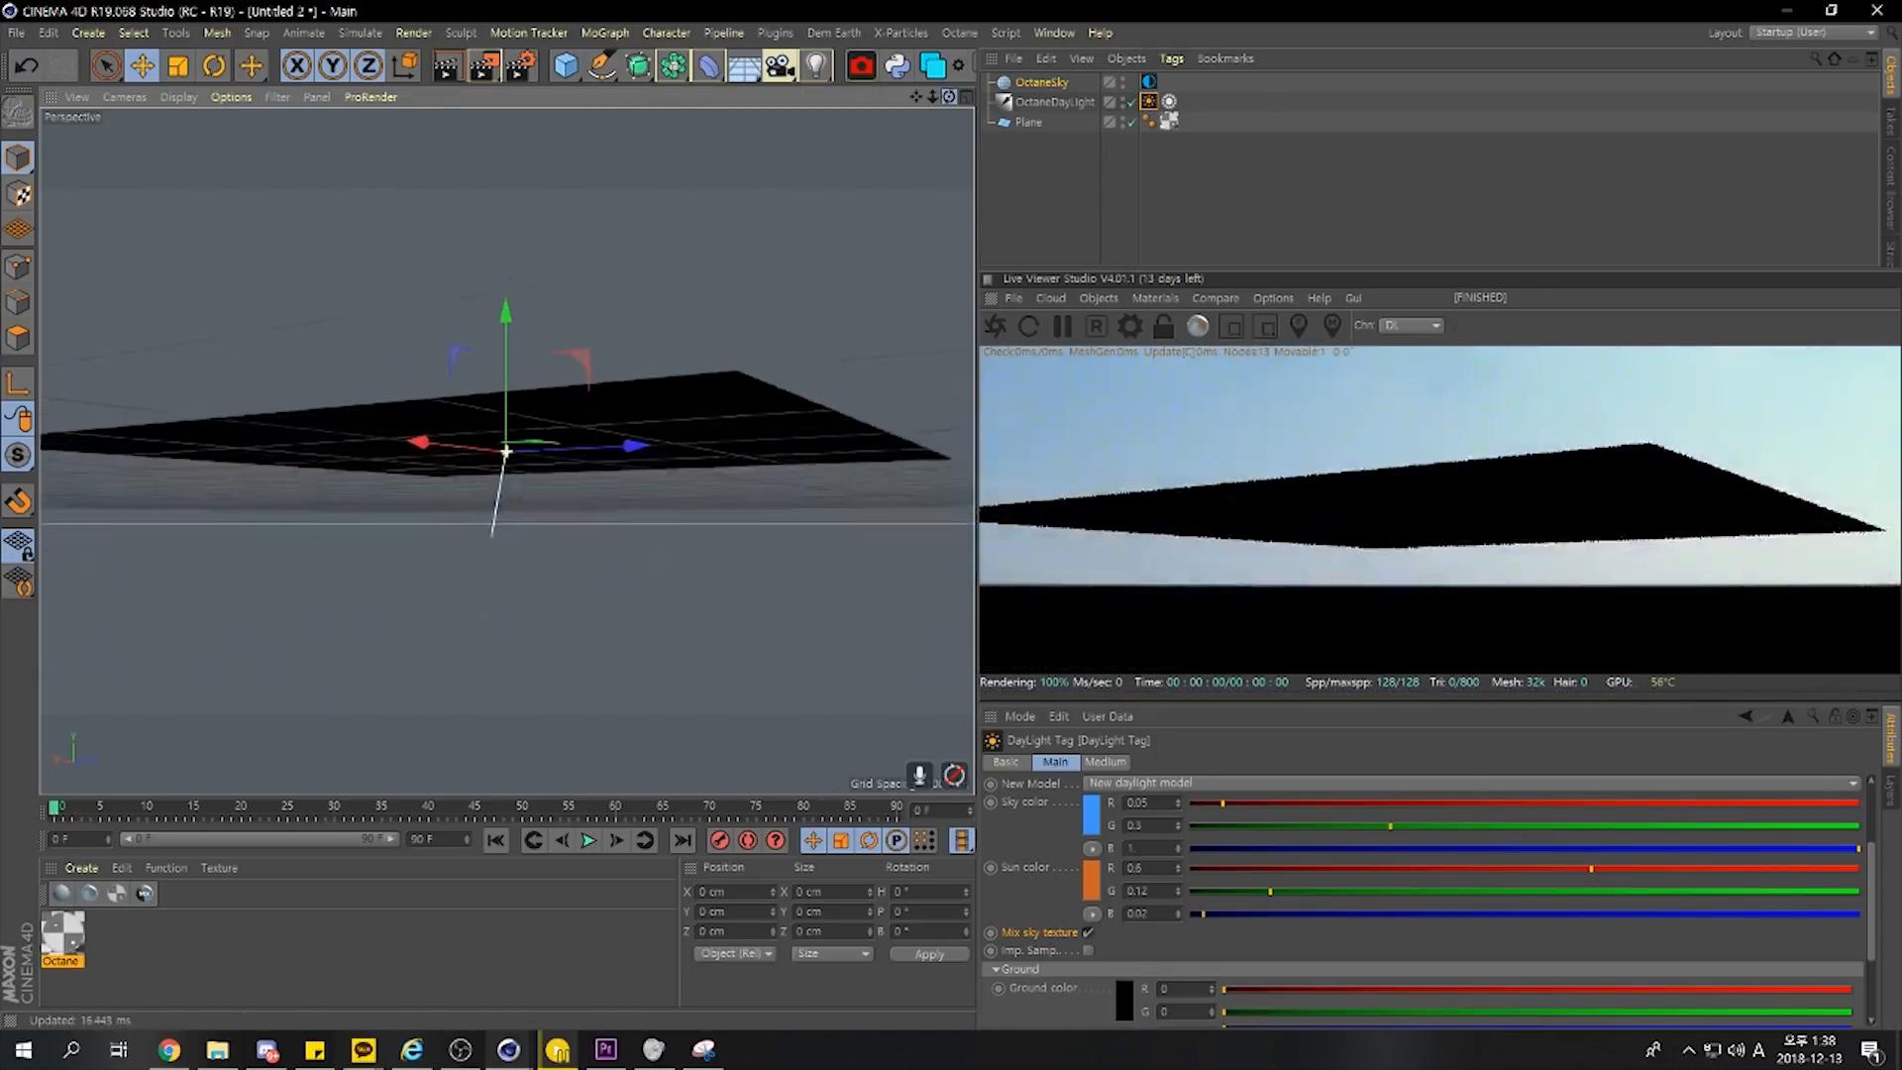
pyautogui.moveTo(949, 97); pyautogui.dragTo(1110, 62)
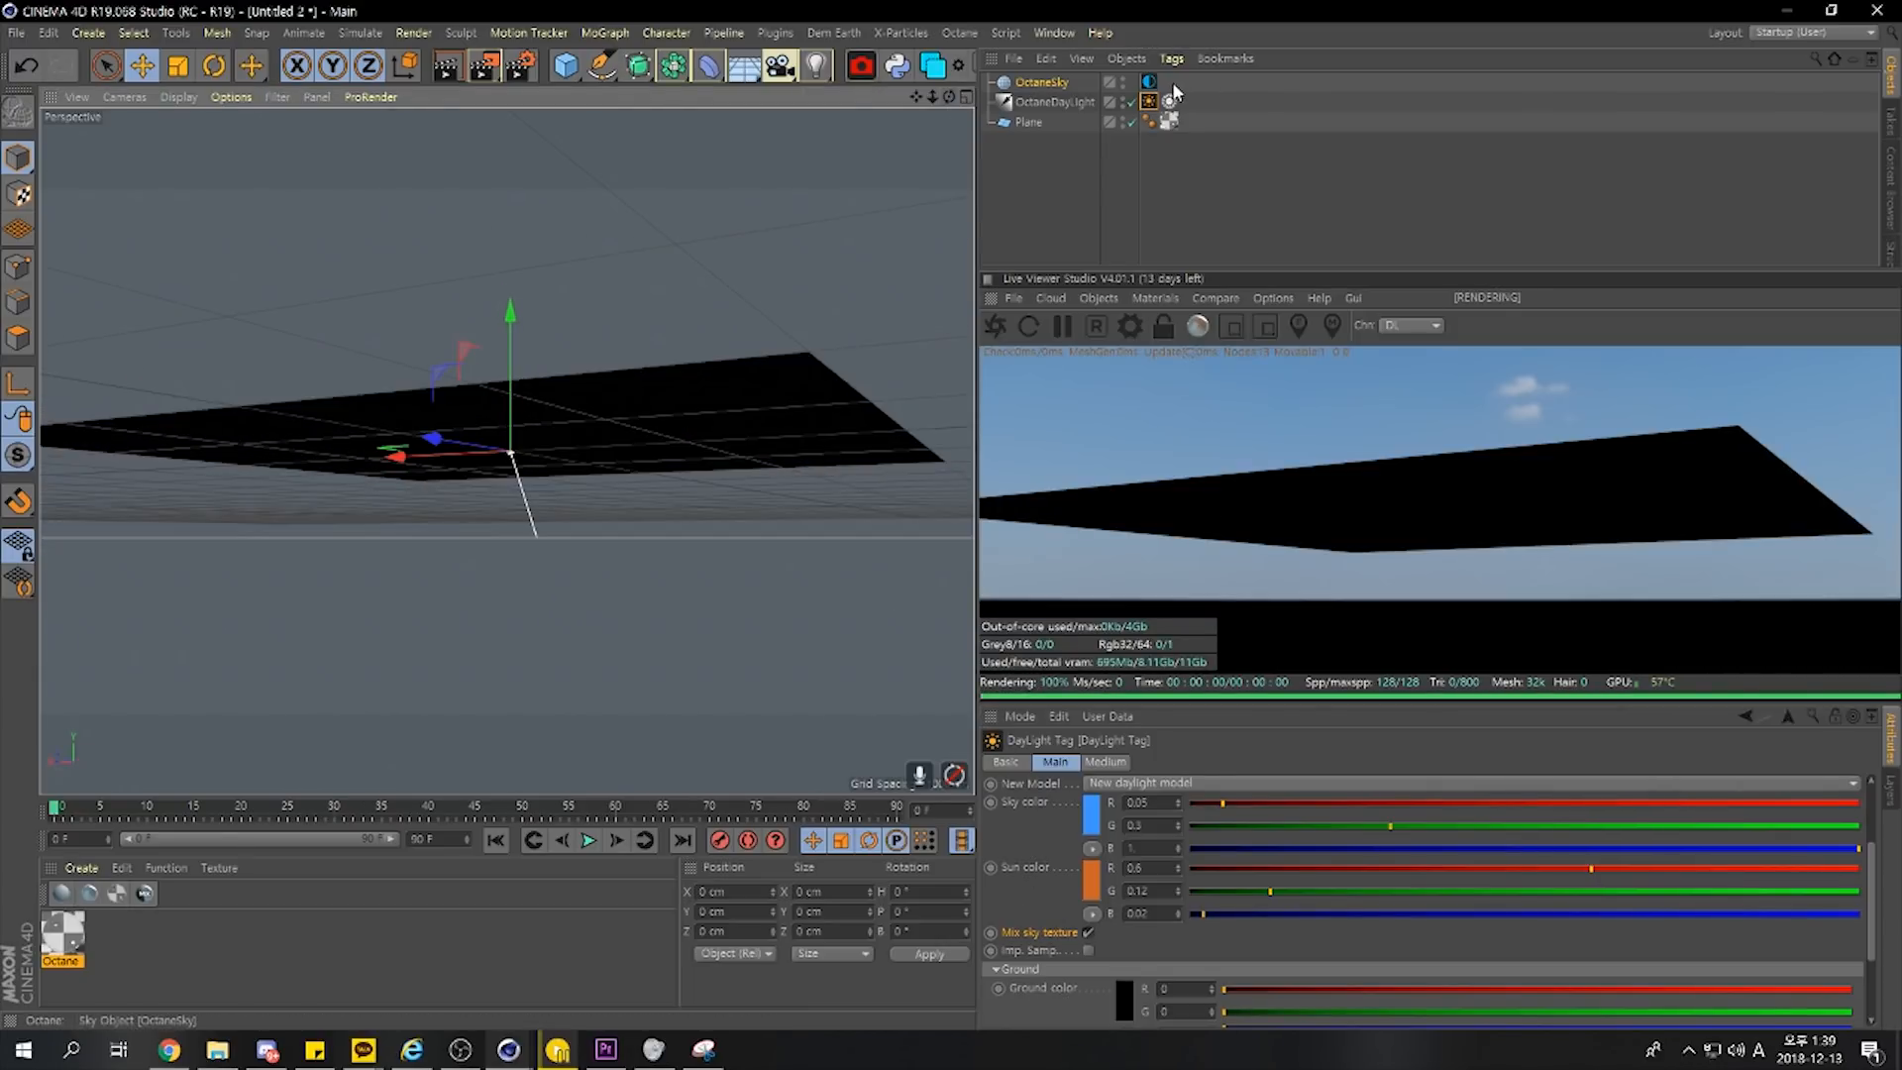
# Replace the Octane sky's environment image with a cloudy sunset sky and deselect everything
pyautogui.click(1150, 83)
pyautogui.click(1760, 789)
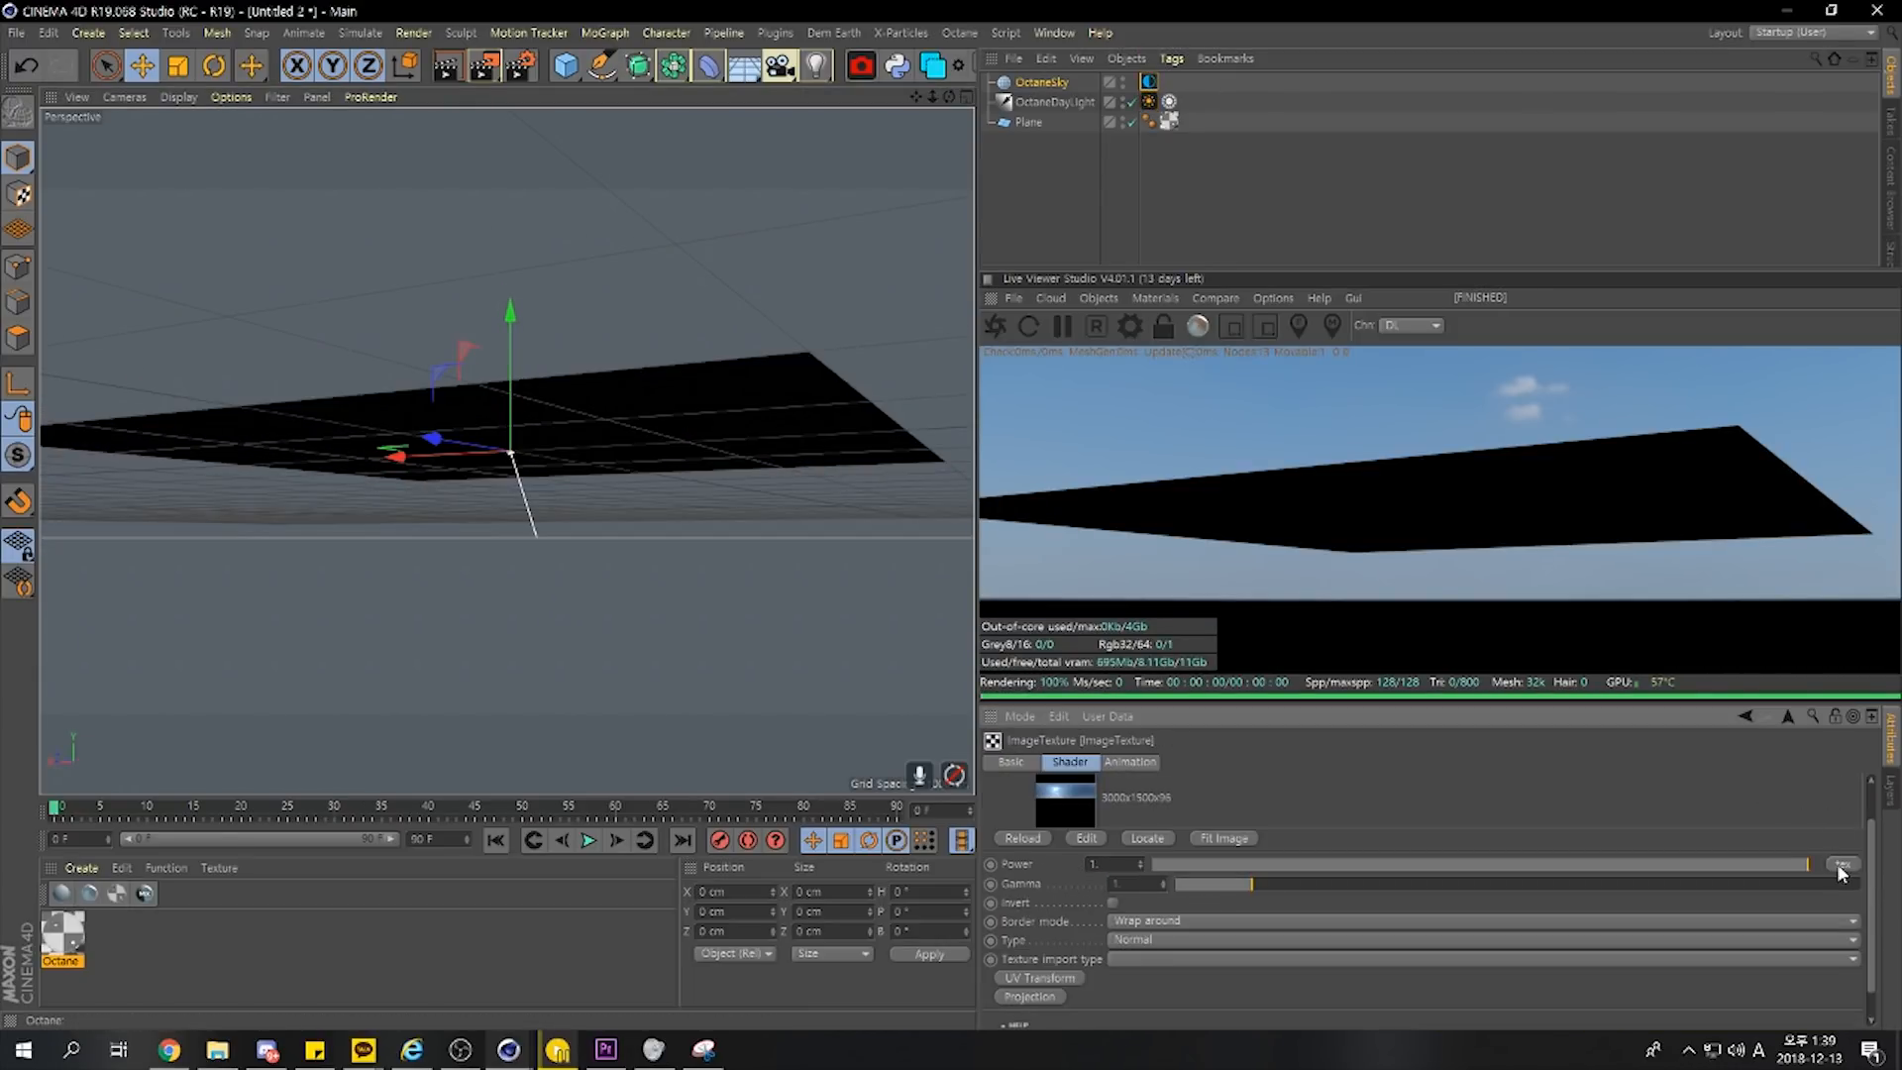
pyautogui.click(1052, 170)
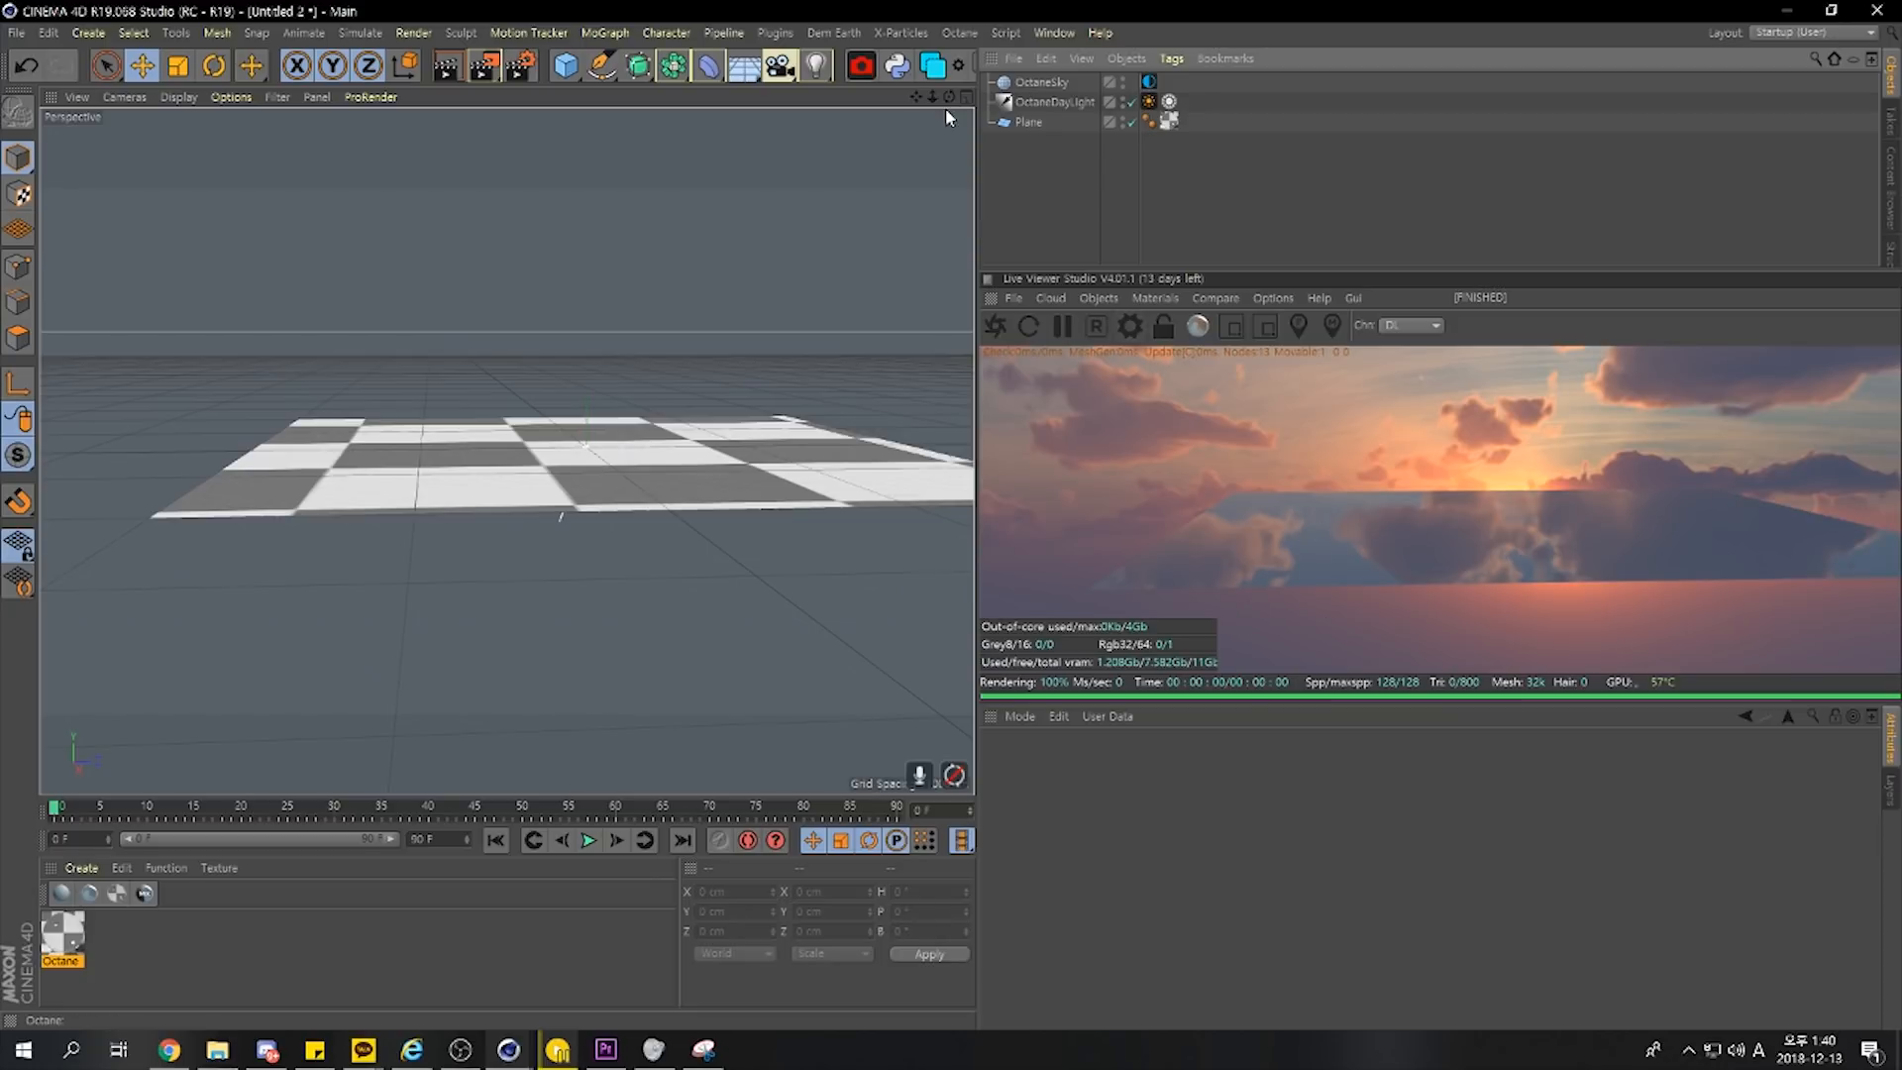
# Add a Noise shader as the Bump texture of the plane's Octane material
pyautogui.moveTo(931, 99)
pyautogui.mouseDown()
pyautogui.moveTo(905, 98)
pyautogui.moveTo(940, 100)
pyautogui.mouseUp()
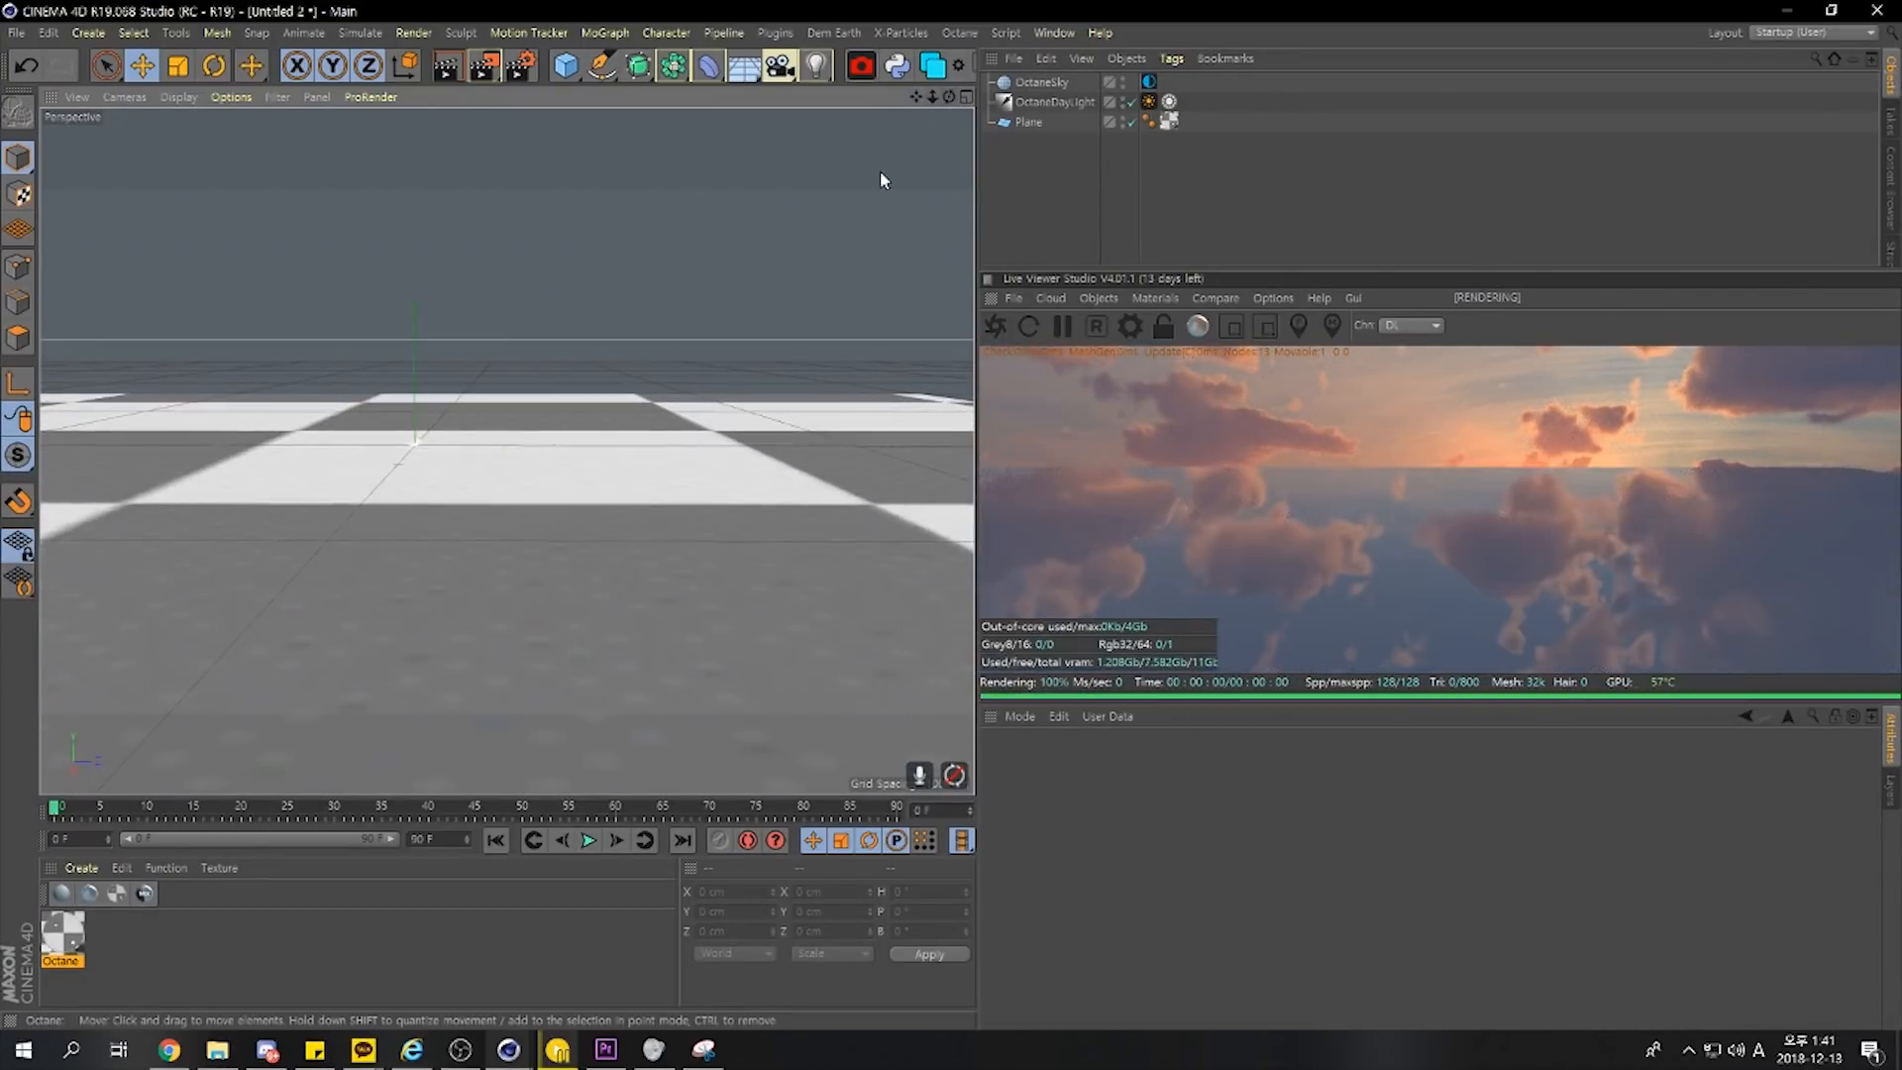
pyautogui.click(624, 490)
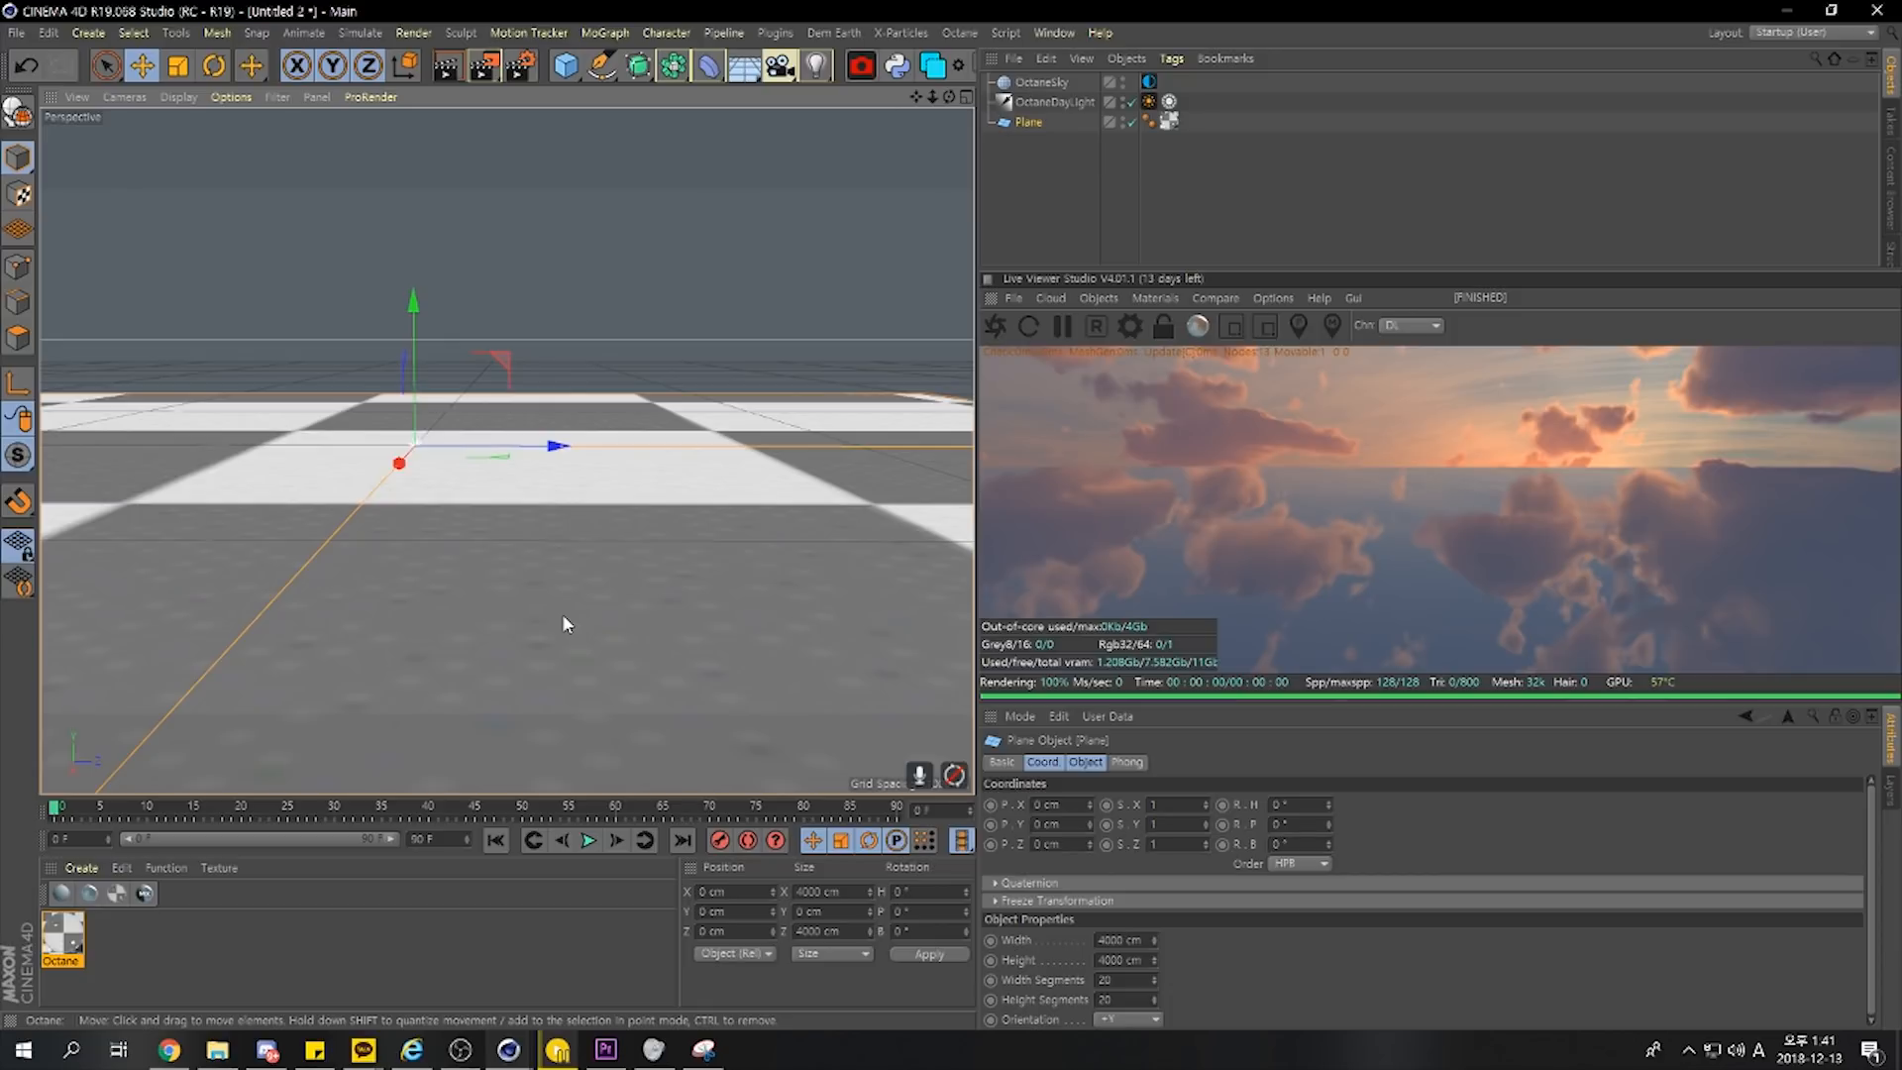
pyautogui.doubleClick(65, 935)
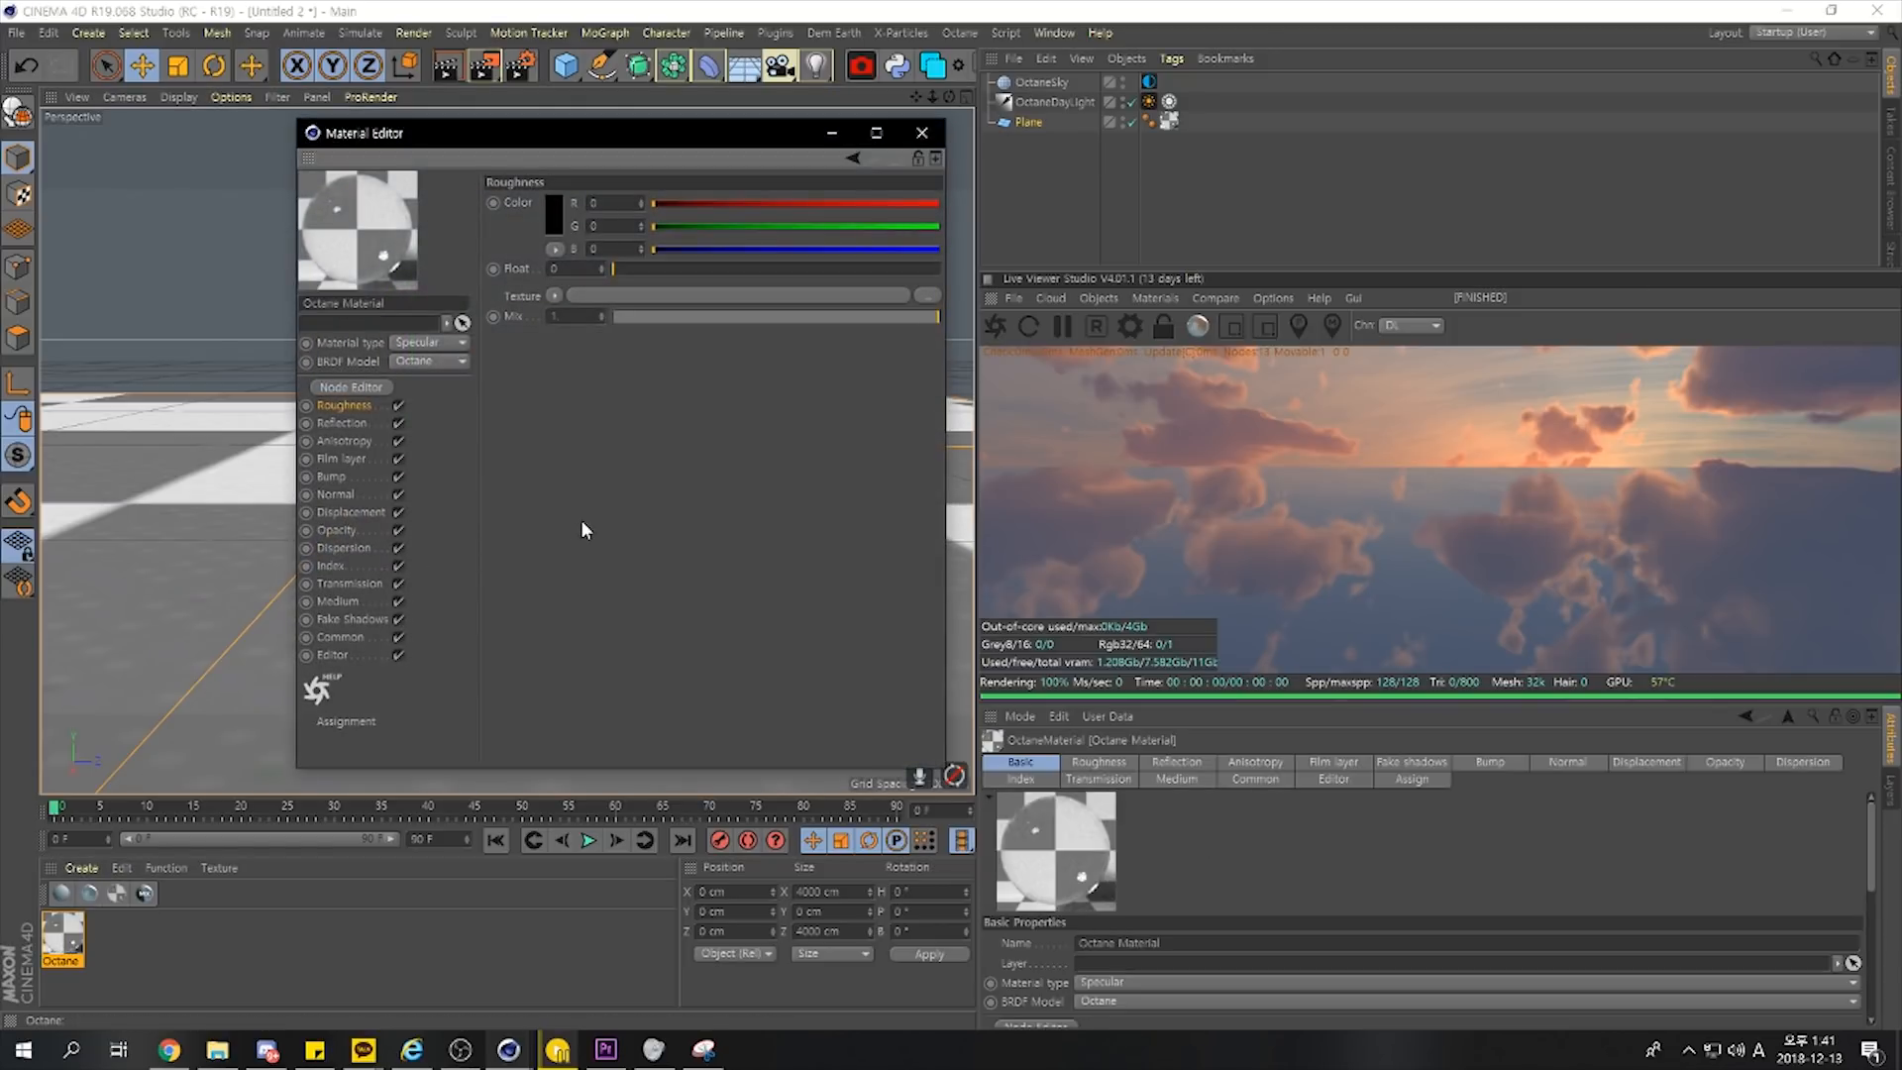
pyautogui.moveTo(334, 418); pyautogui.dragTo(351, 516)
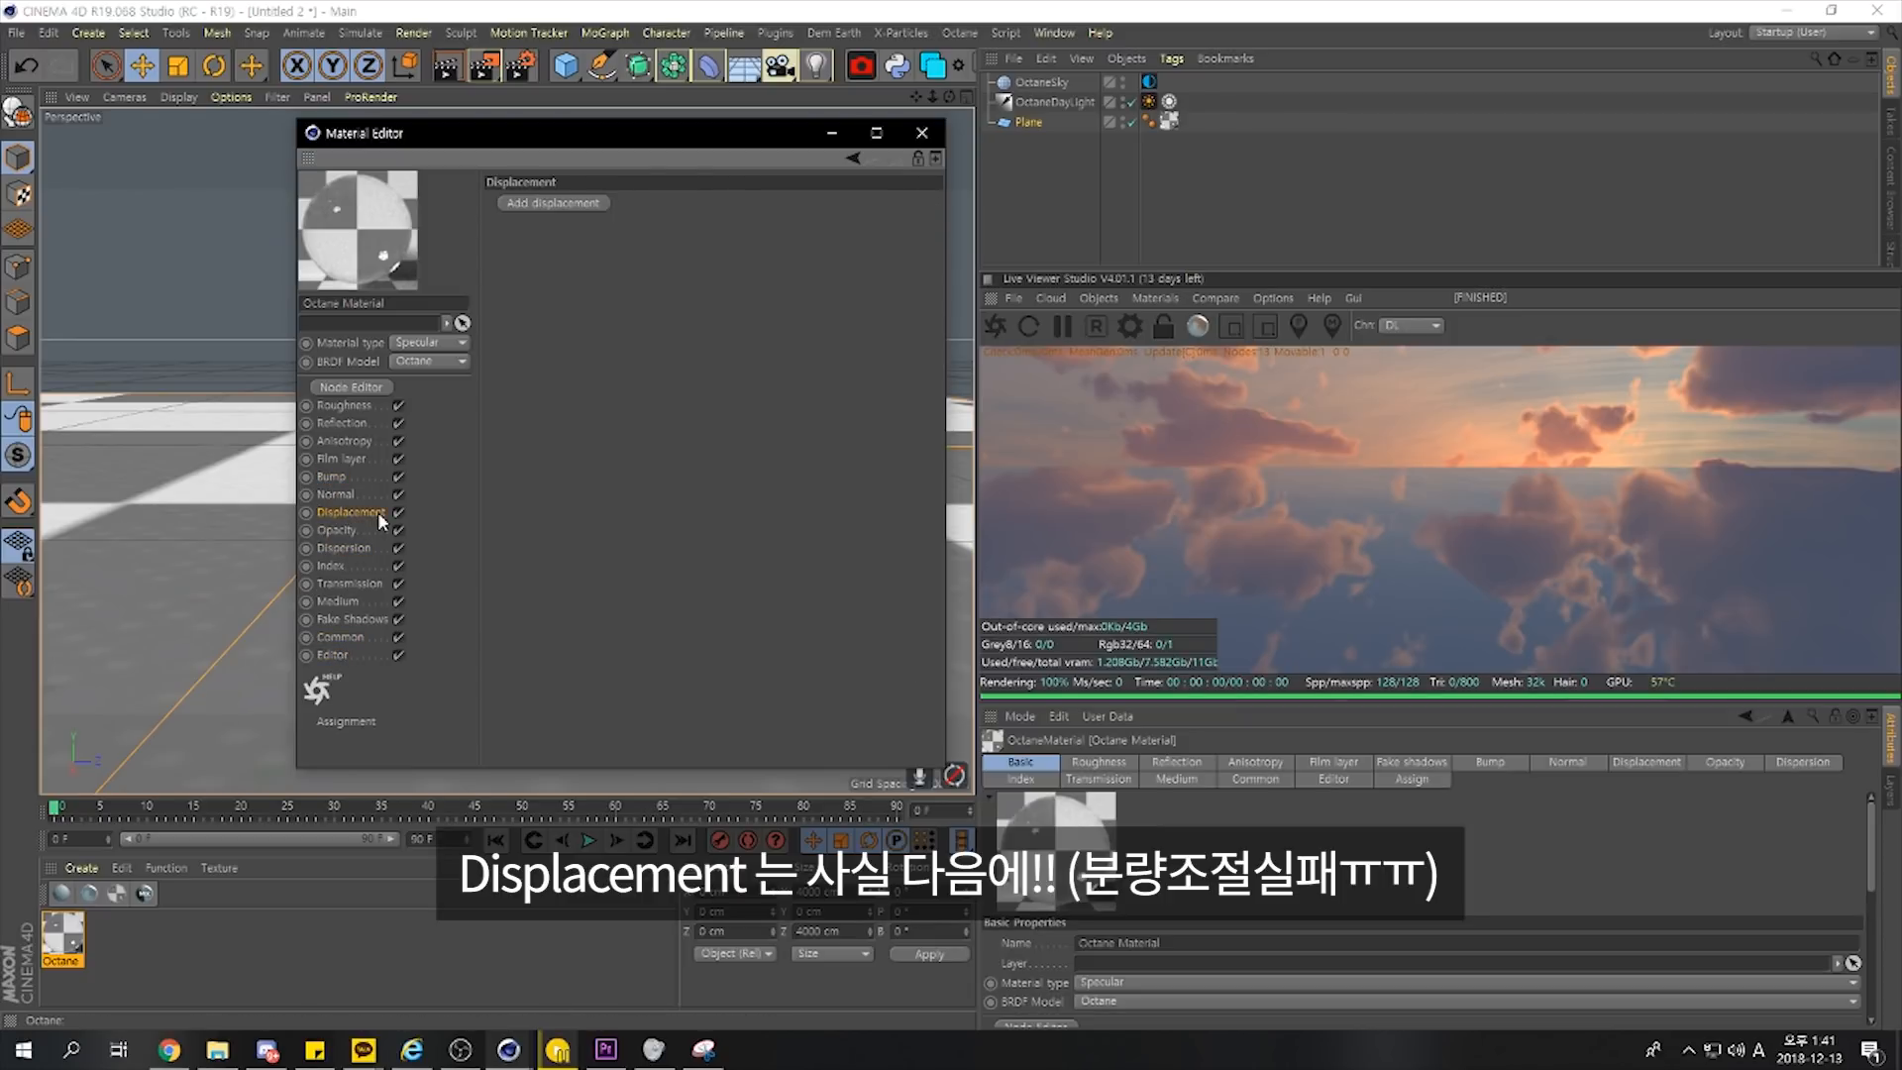
pyautogui.click(322, 480)
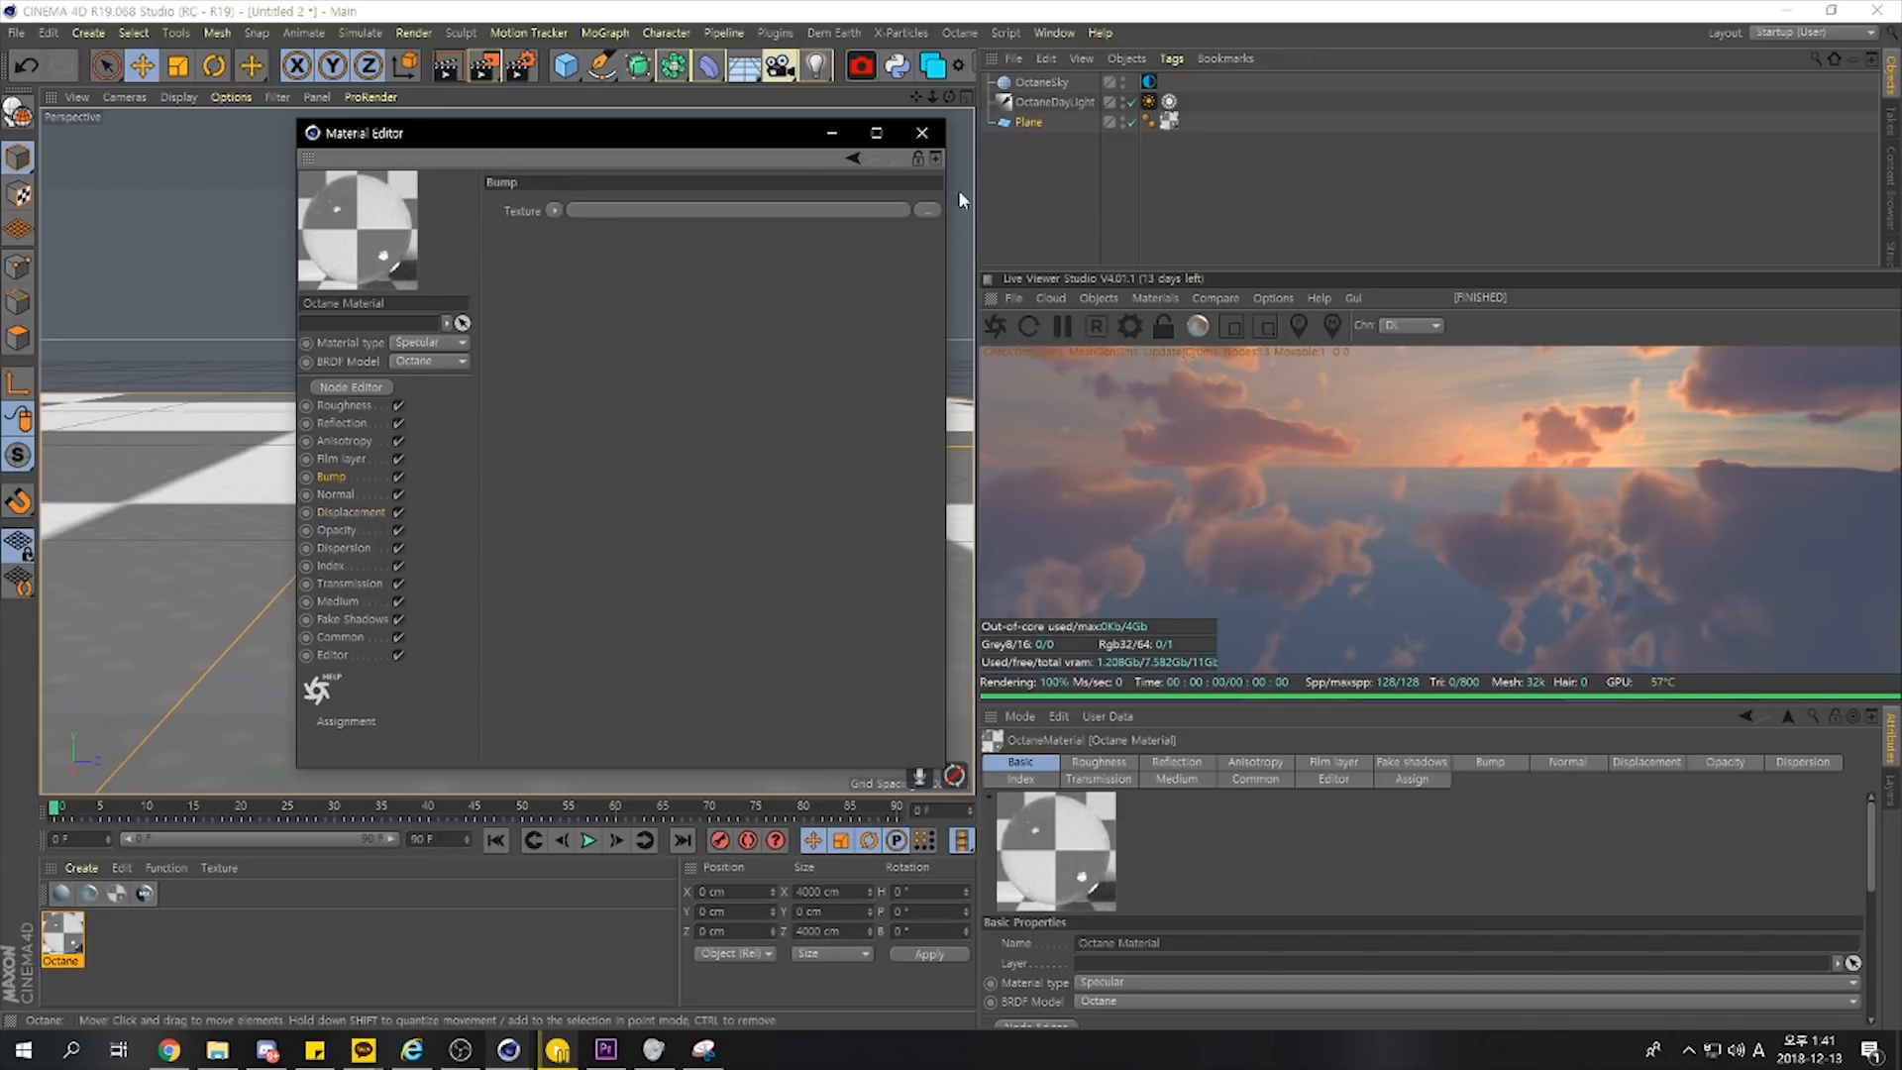
pyautogui.click(553, 210)
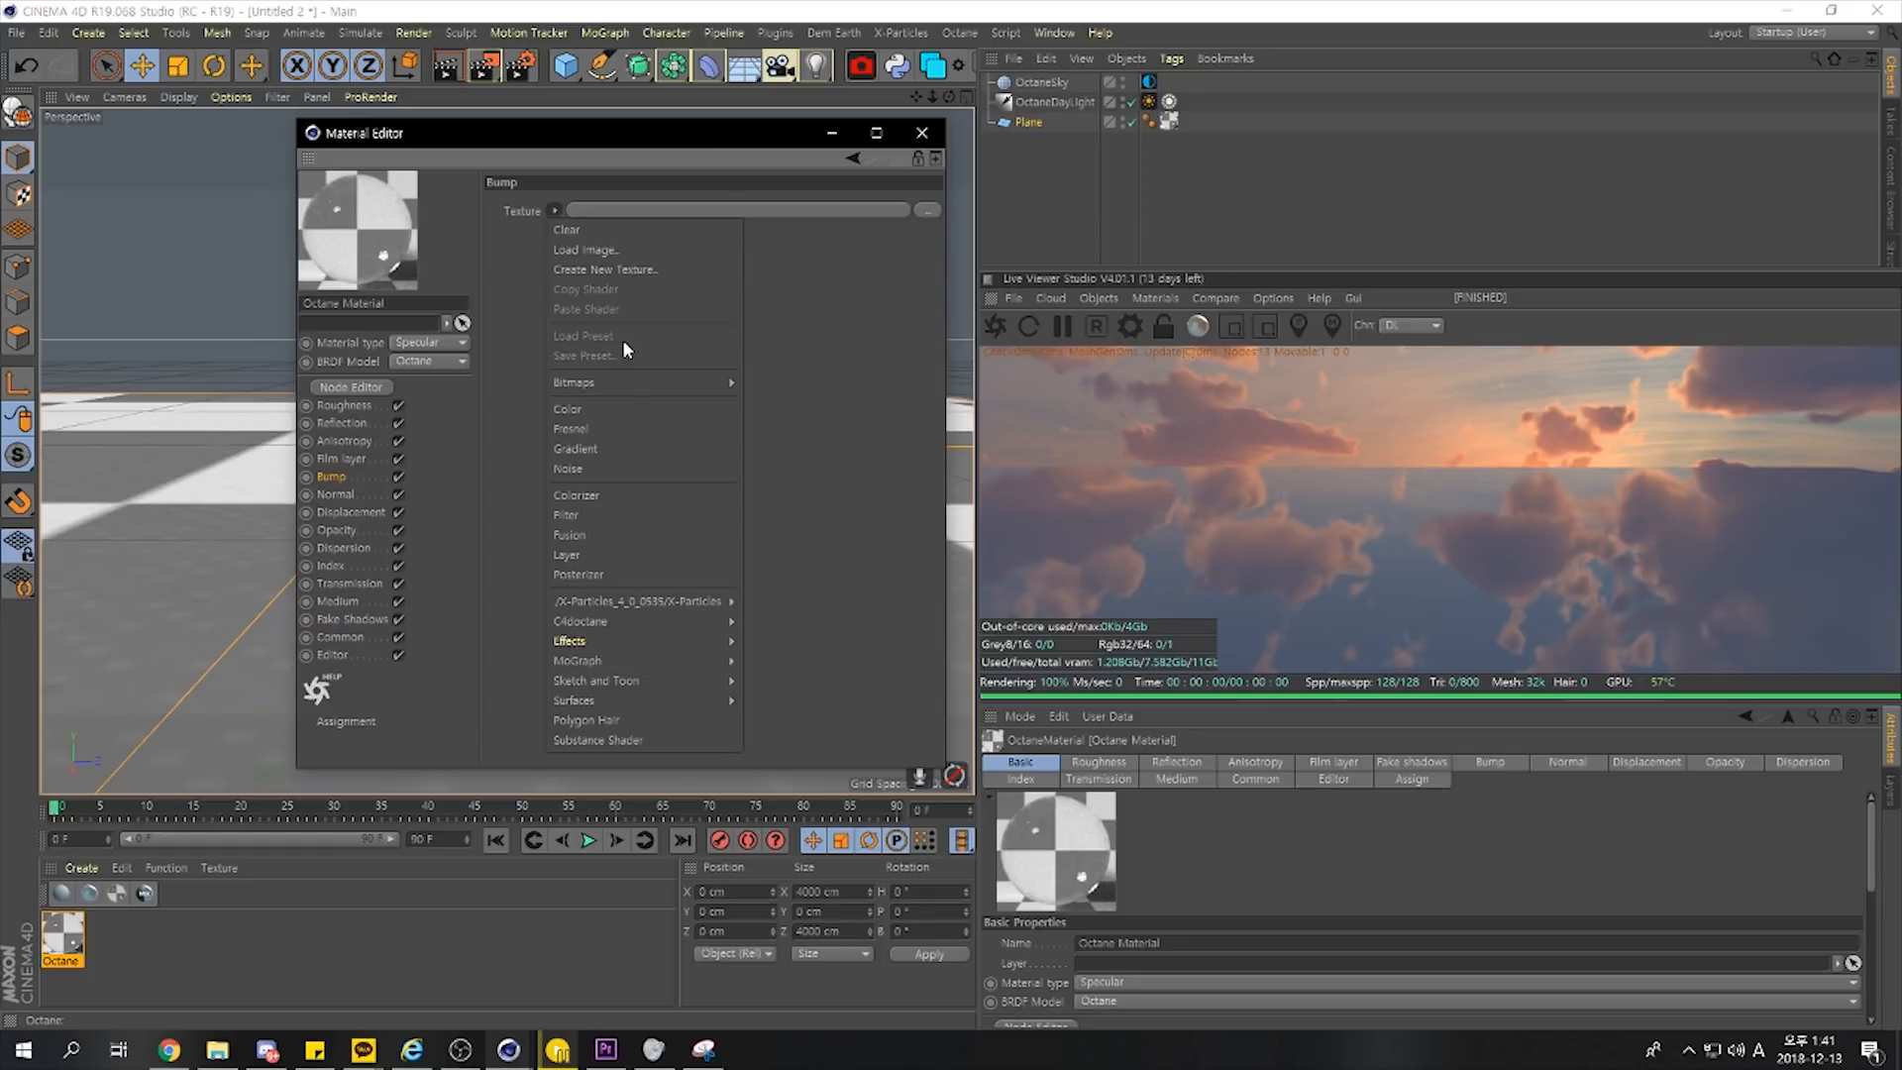
pyautogui.click(589, 470)
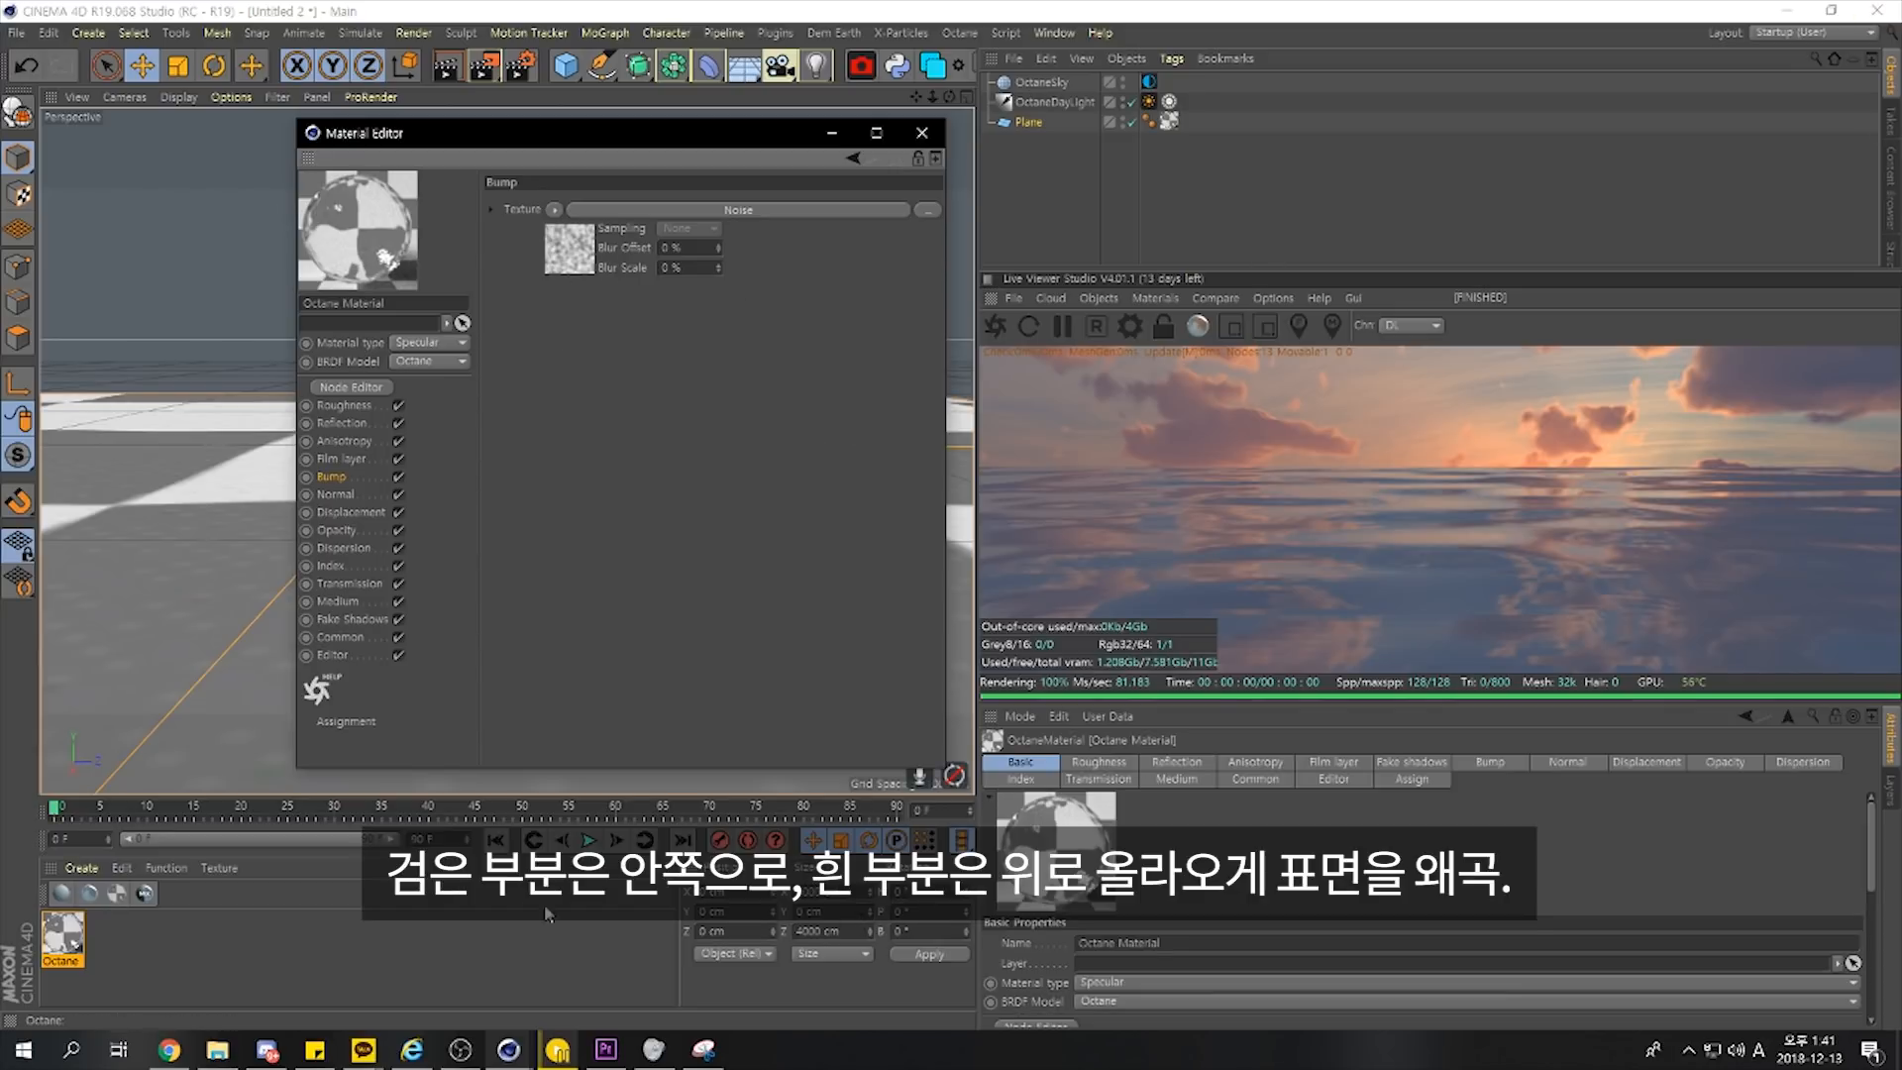
# Change the bump shader's noise type to Wavy Turbulence and view the rippled plane
pyautogui.click(591, 210)
pyautogui.click(901, 396)
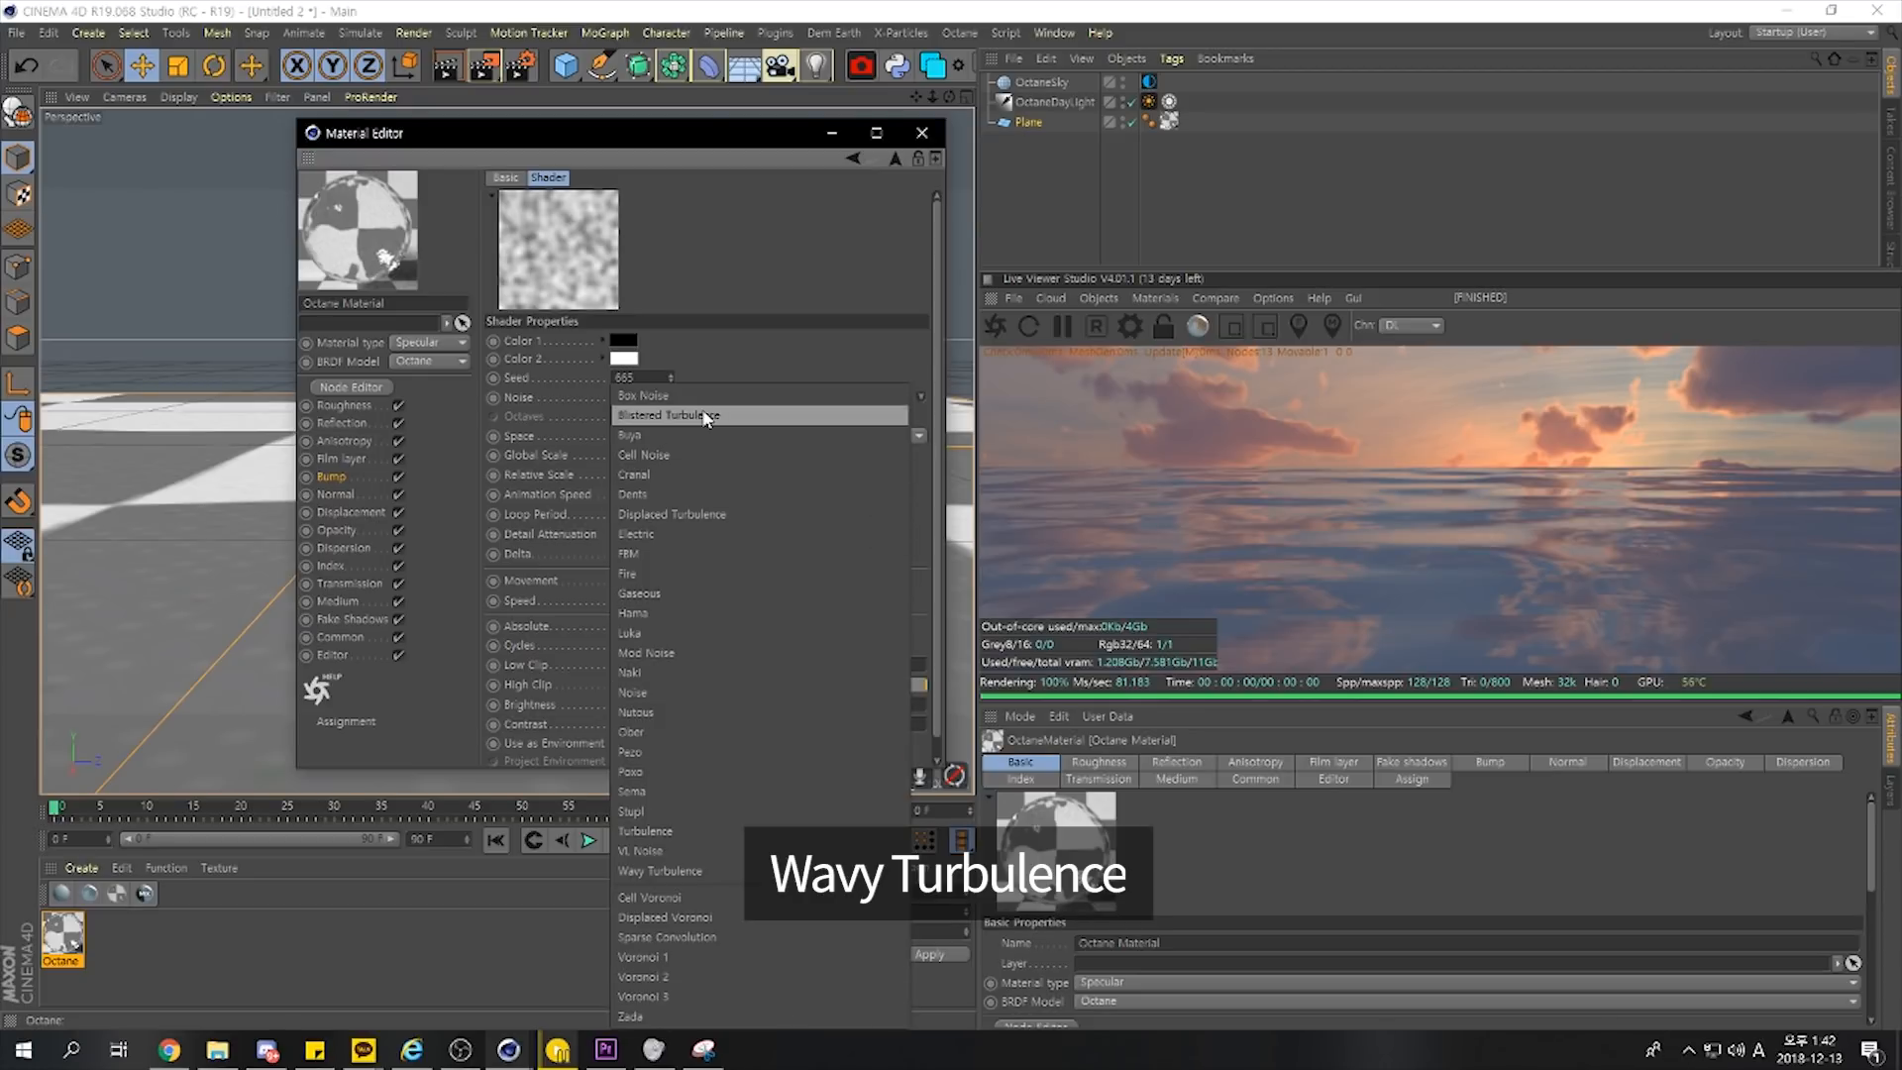
pyautogui.click(664, 871)
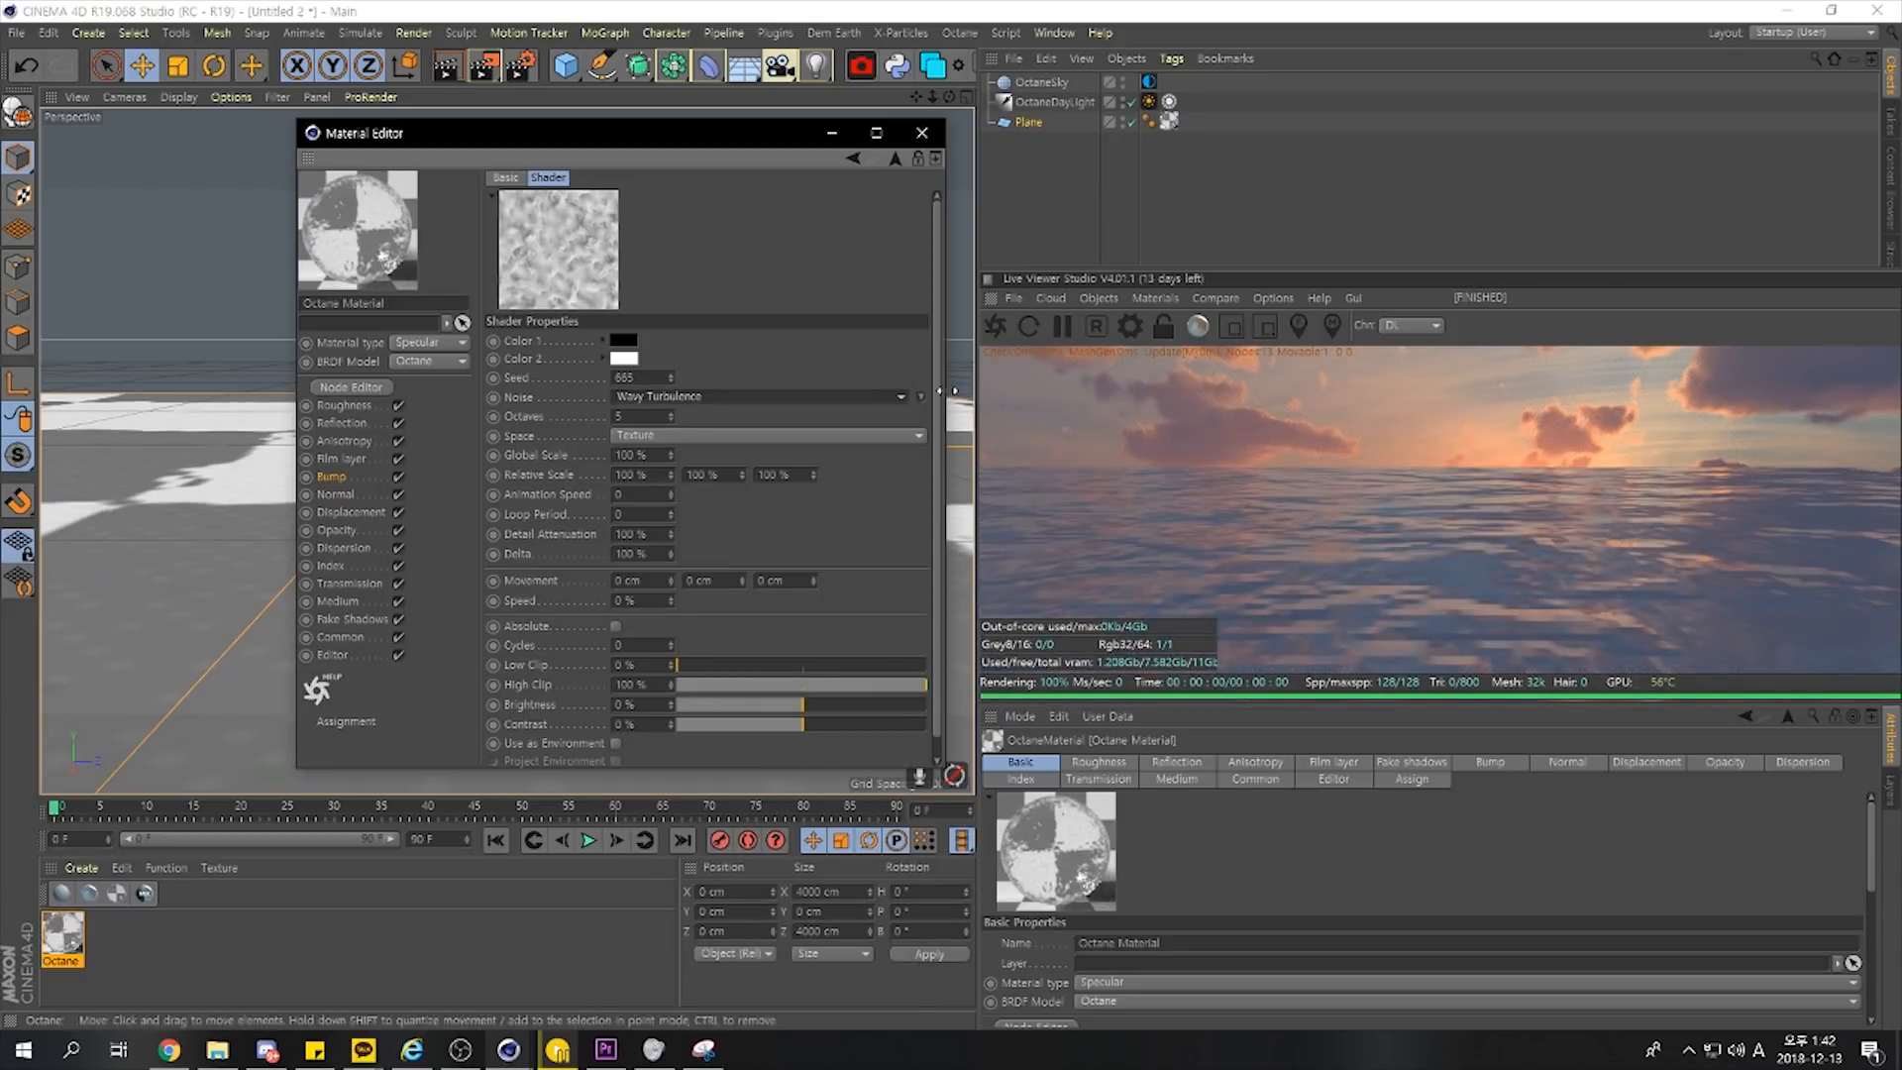
pyautogui.click(853, 157)
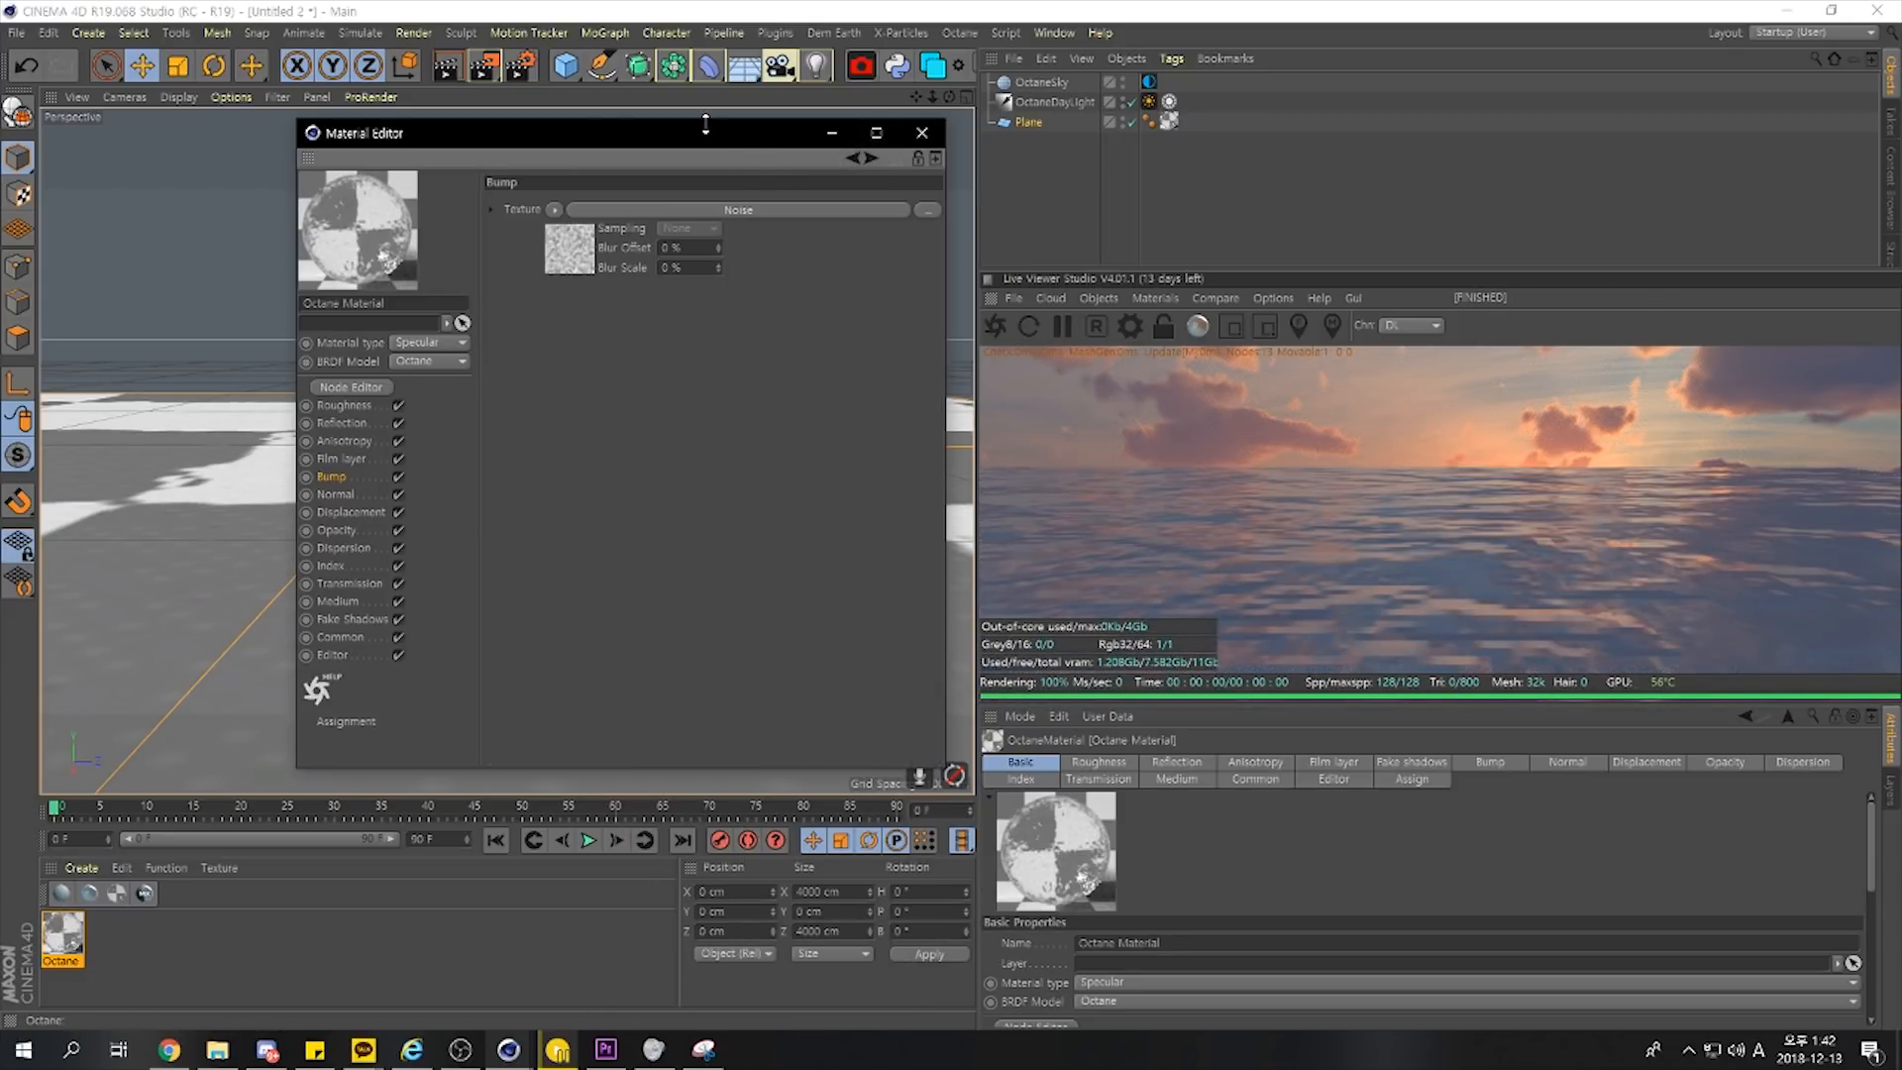
pyautogui.moveTo(705, 121); pyautogui.dragTo(715, 139)
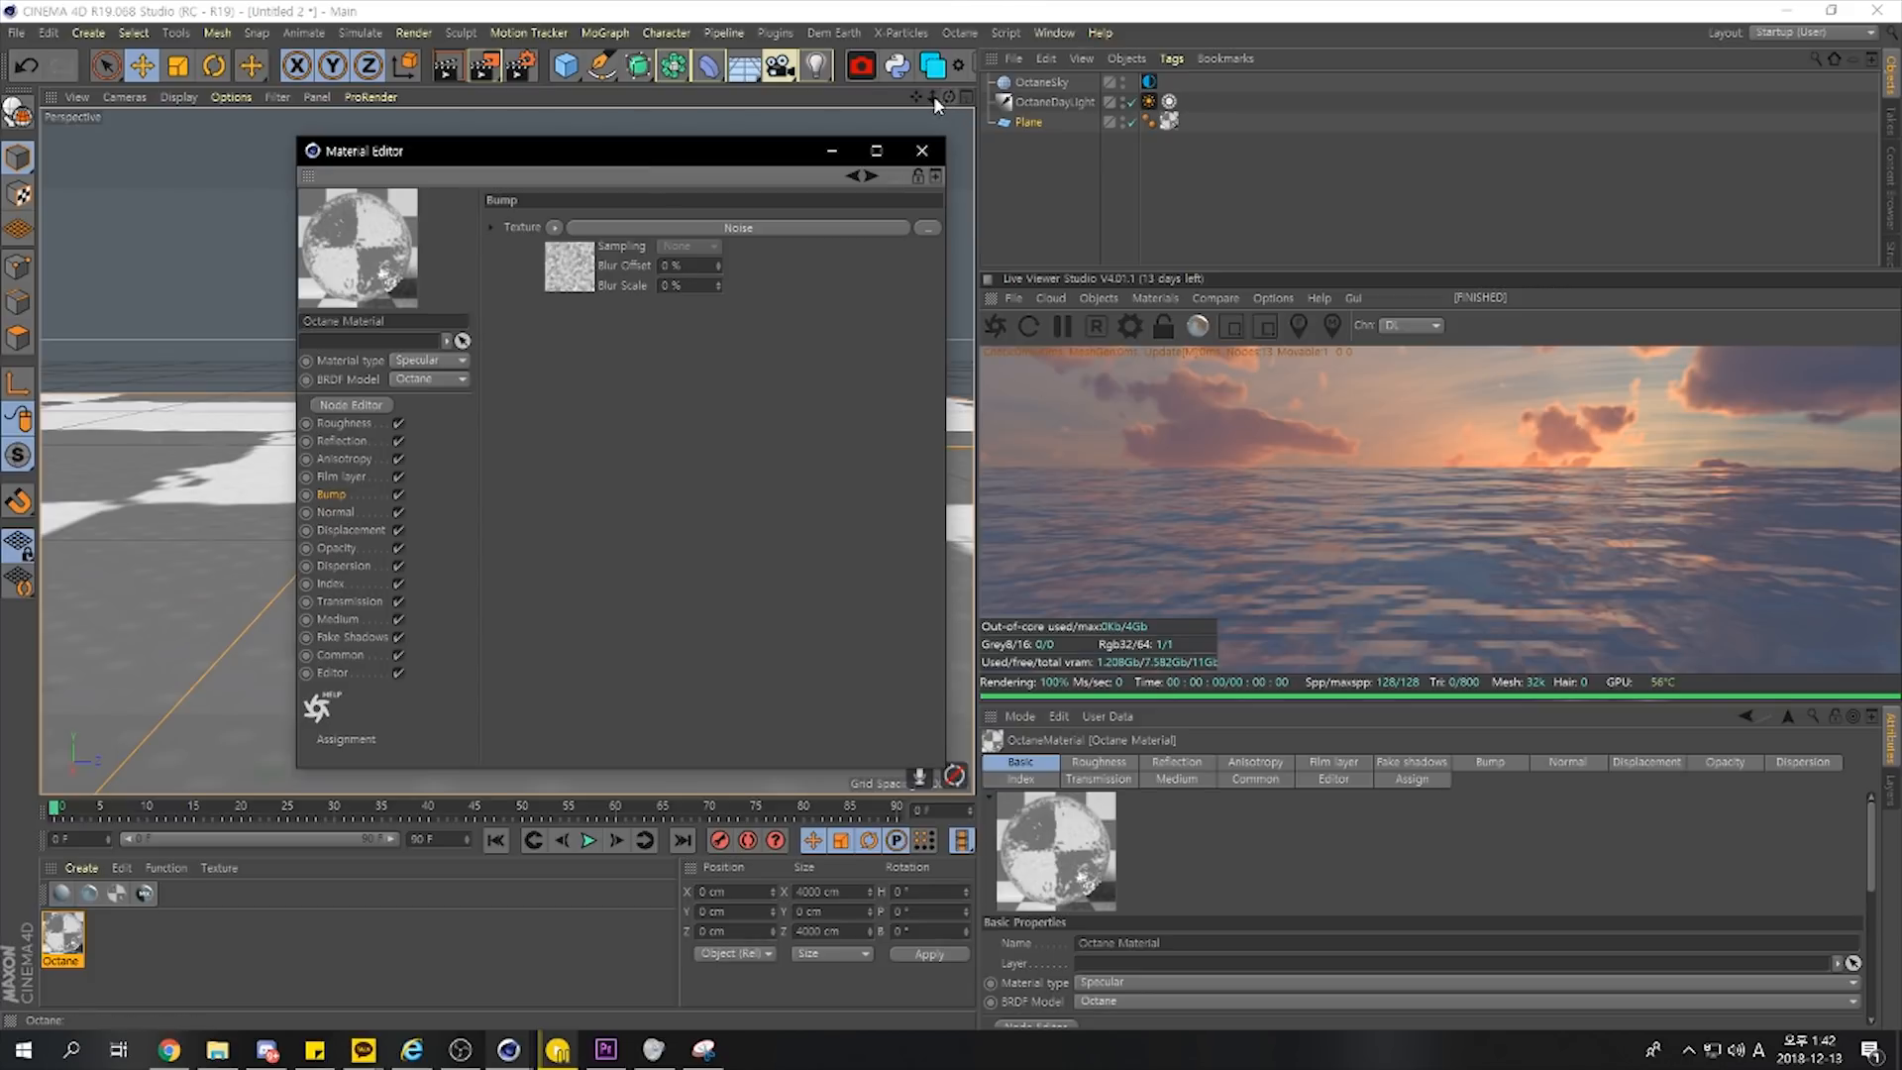
pyautogui.moveTo(933, 97); pyautogui.dragTo(891, 97)
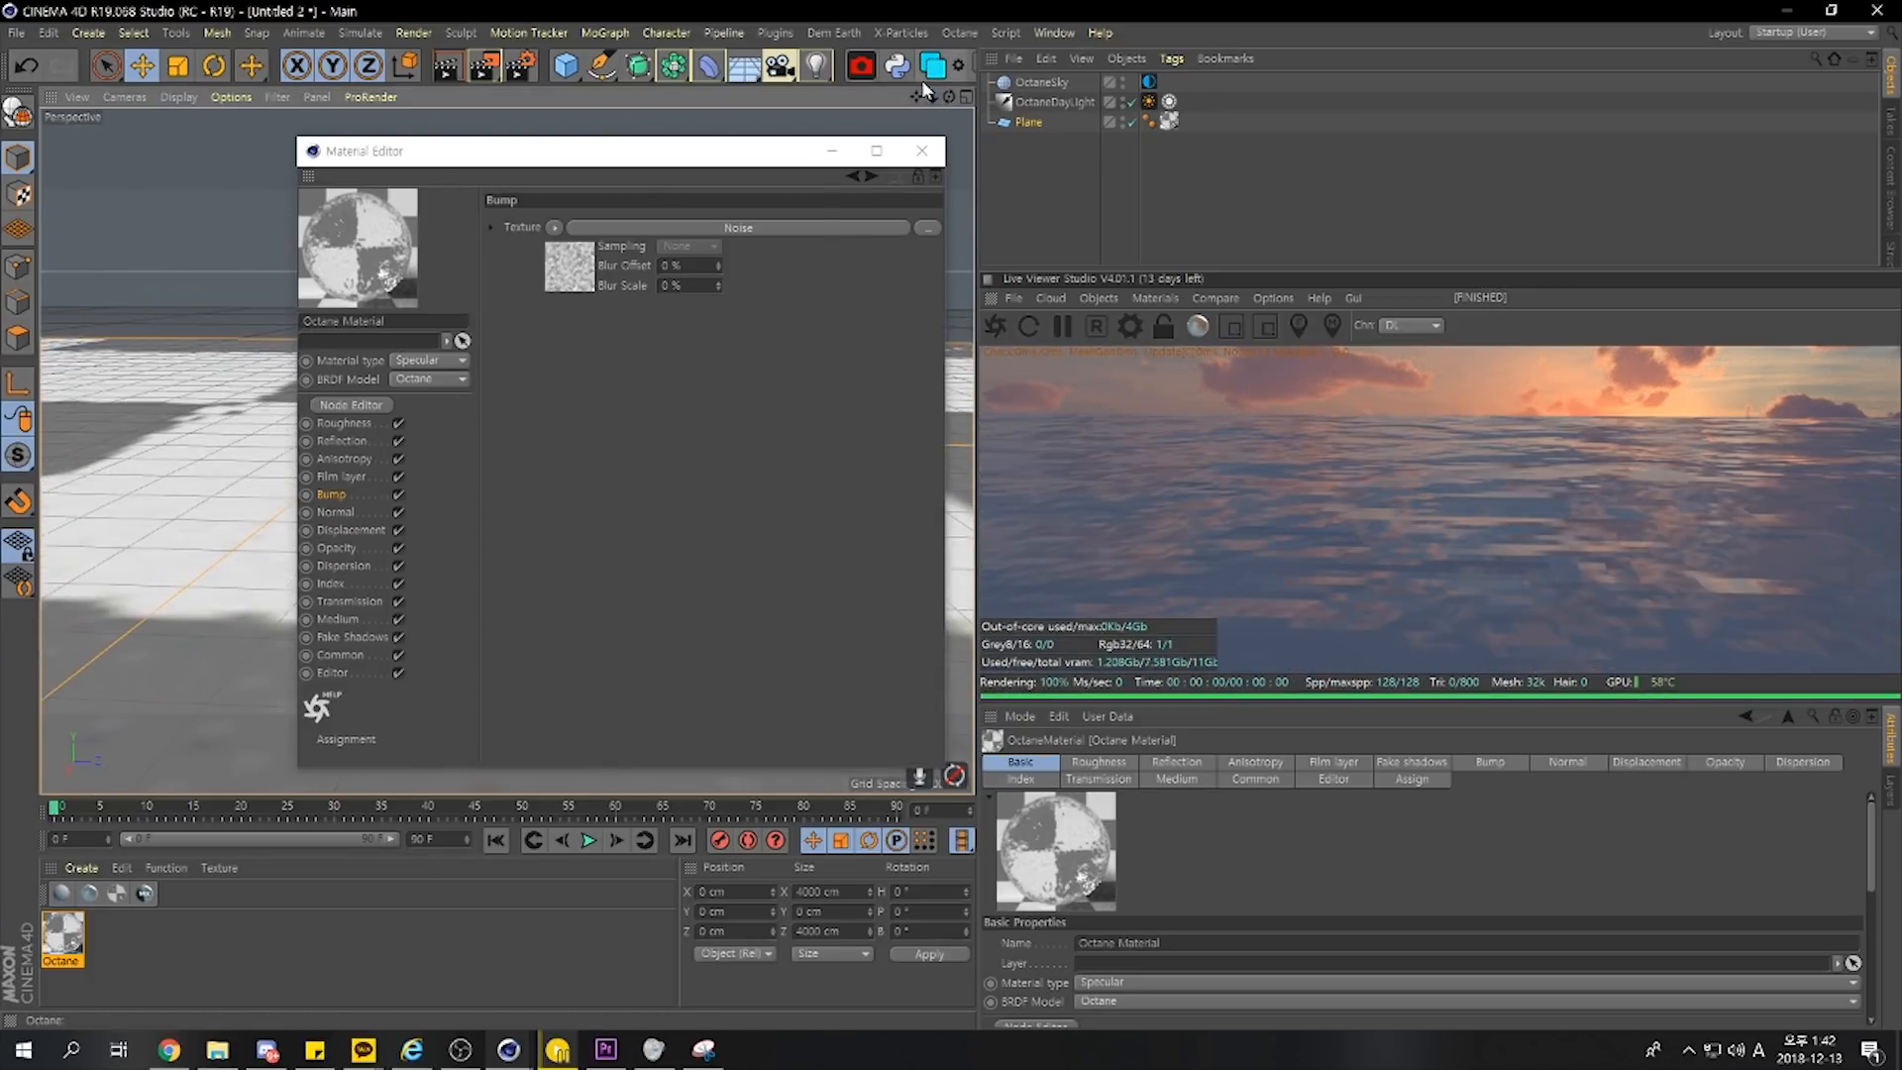
# Set the C4D shaders render size to 2048x2048 in the Octane Settings and restart the live render
pyautogui.click(766, 155)
pyautogui.moveTo(765, 155); pyautogui.dragTo(531, 159)
pyautogui.click(959, 33)
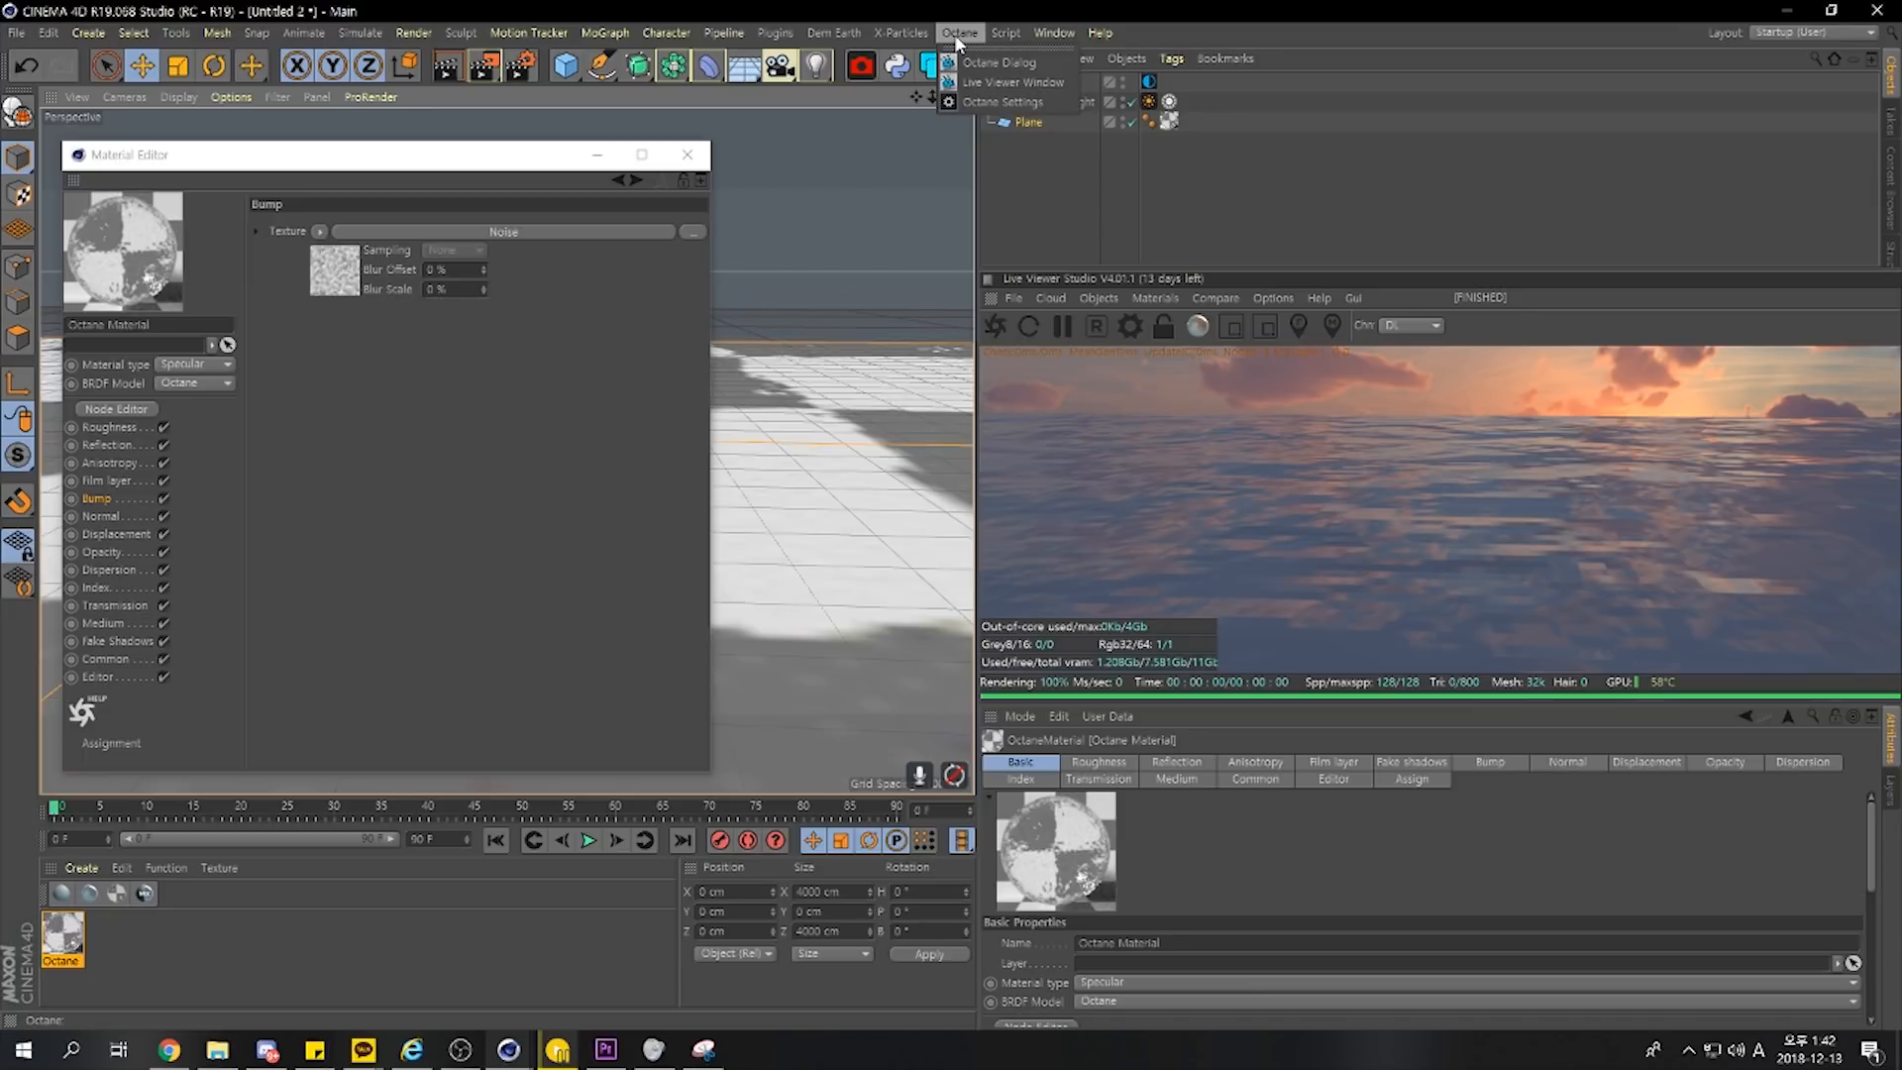
pyautogui.click(989, 103)
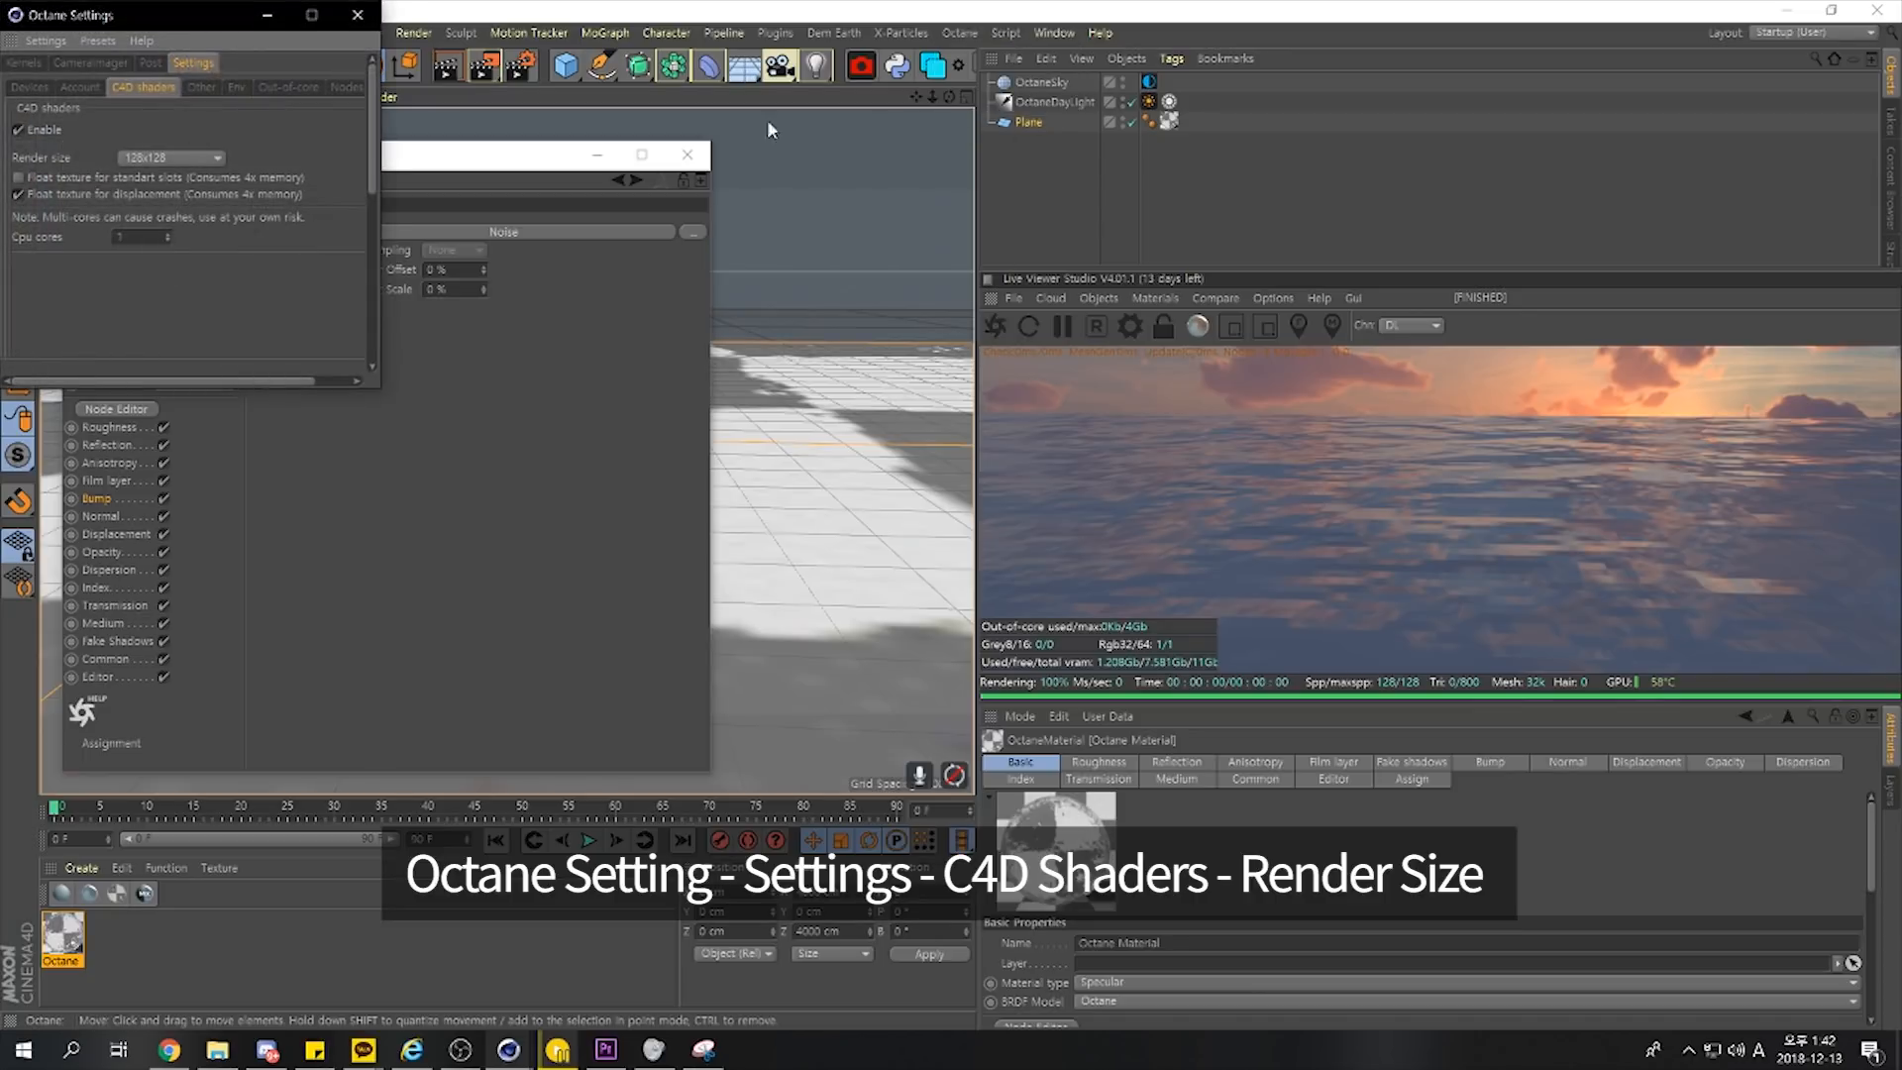
pyautogui.click(22, 63)
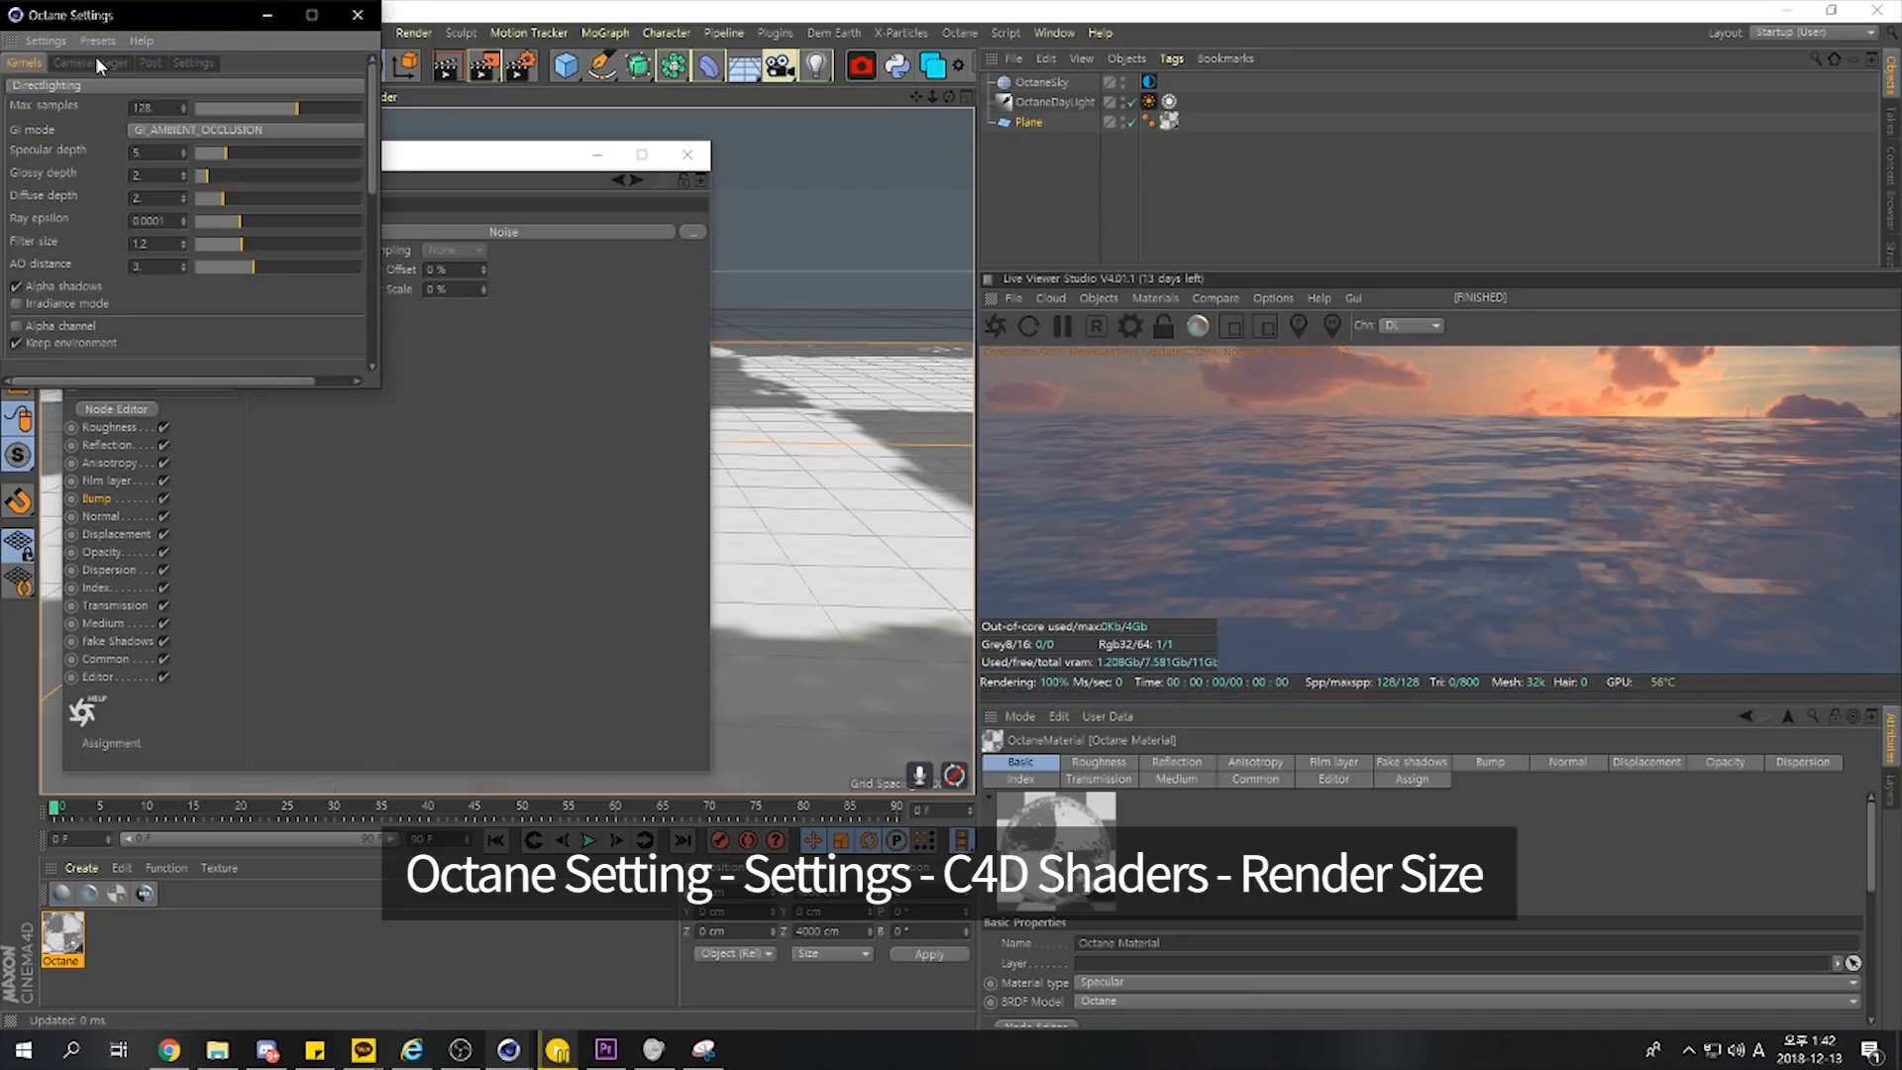
pyautogui.click(193, 64)
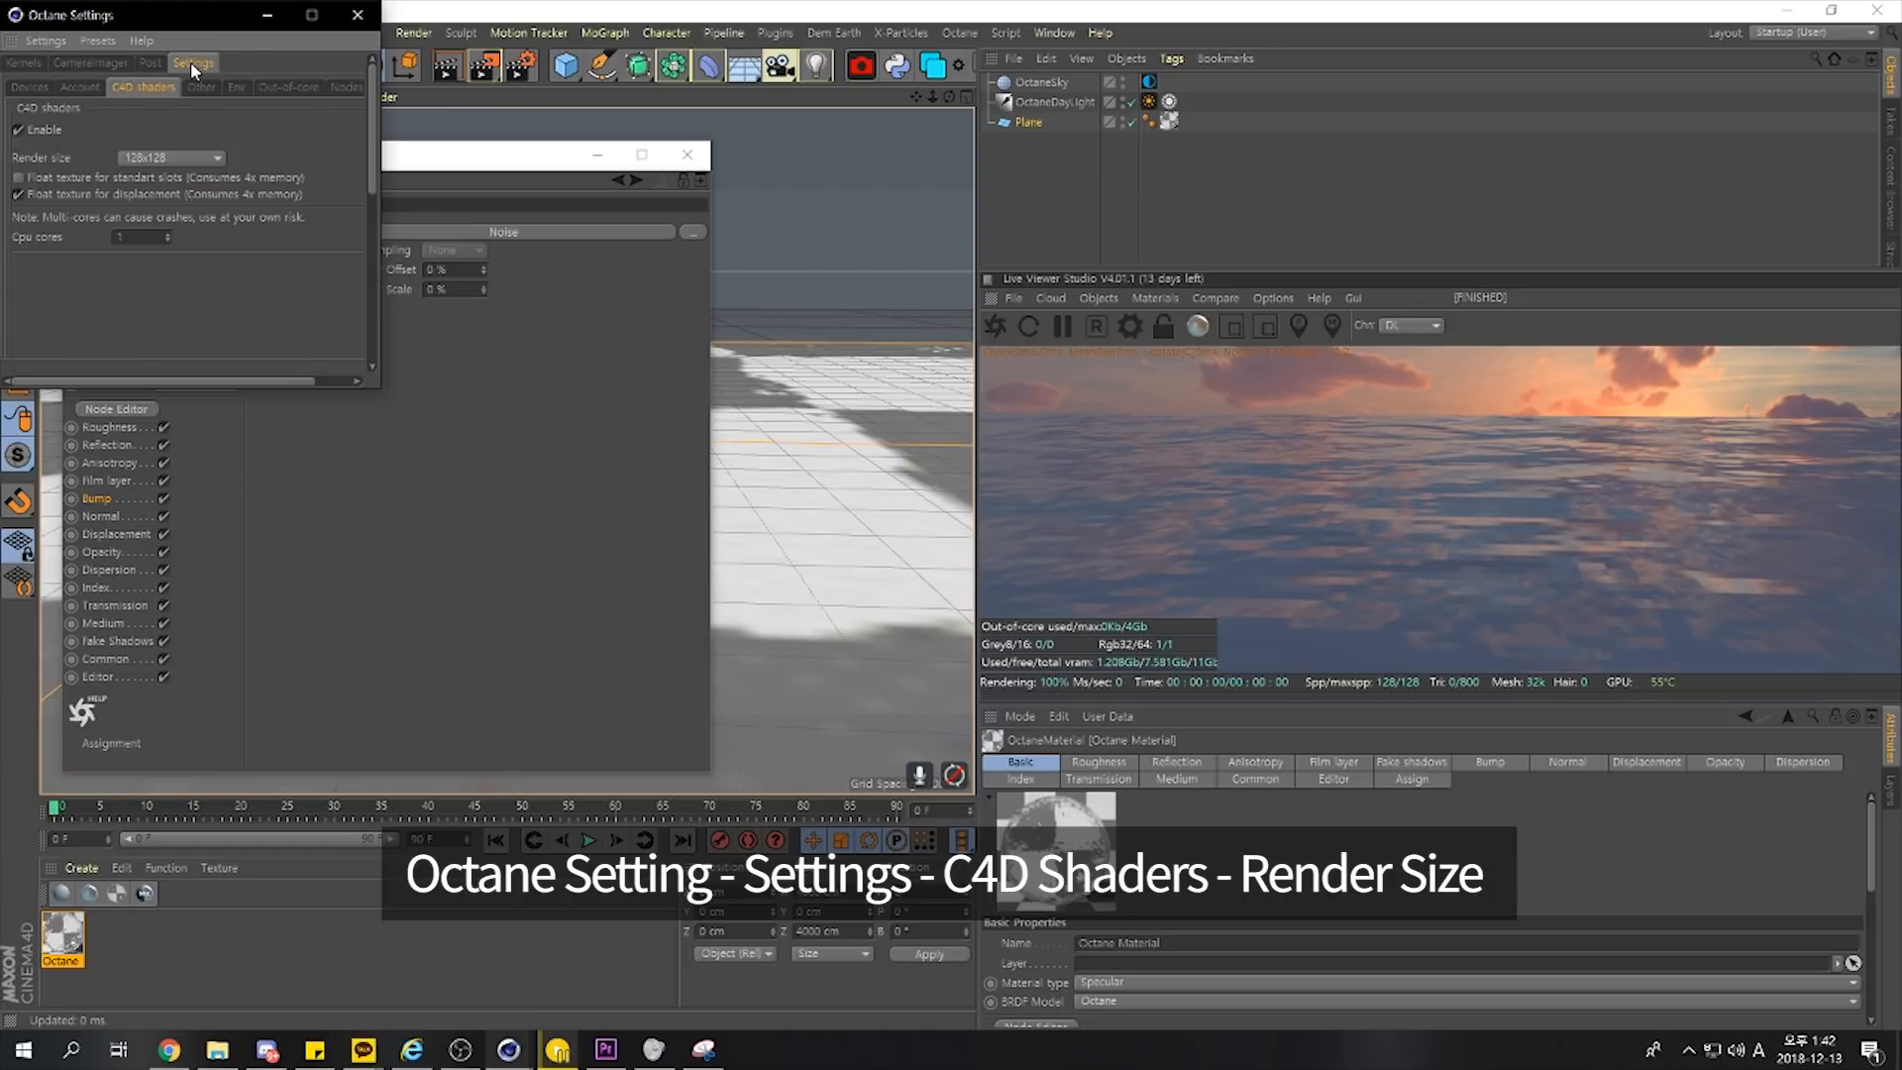
pyautogui.click(129, 87)
pyautogui.click(186, 157)
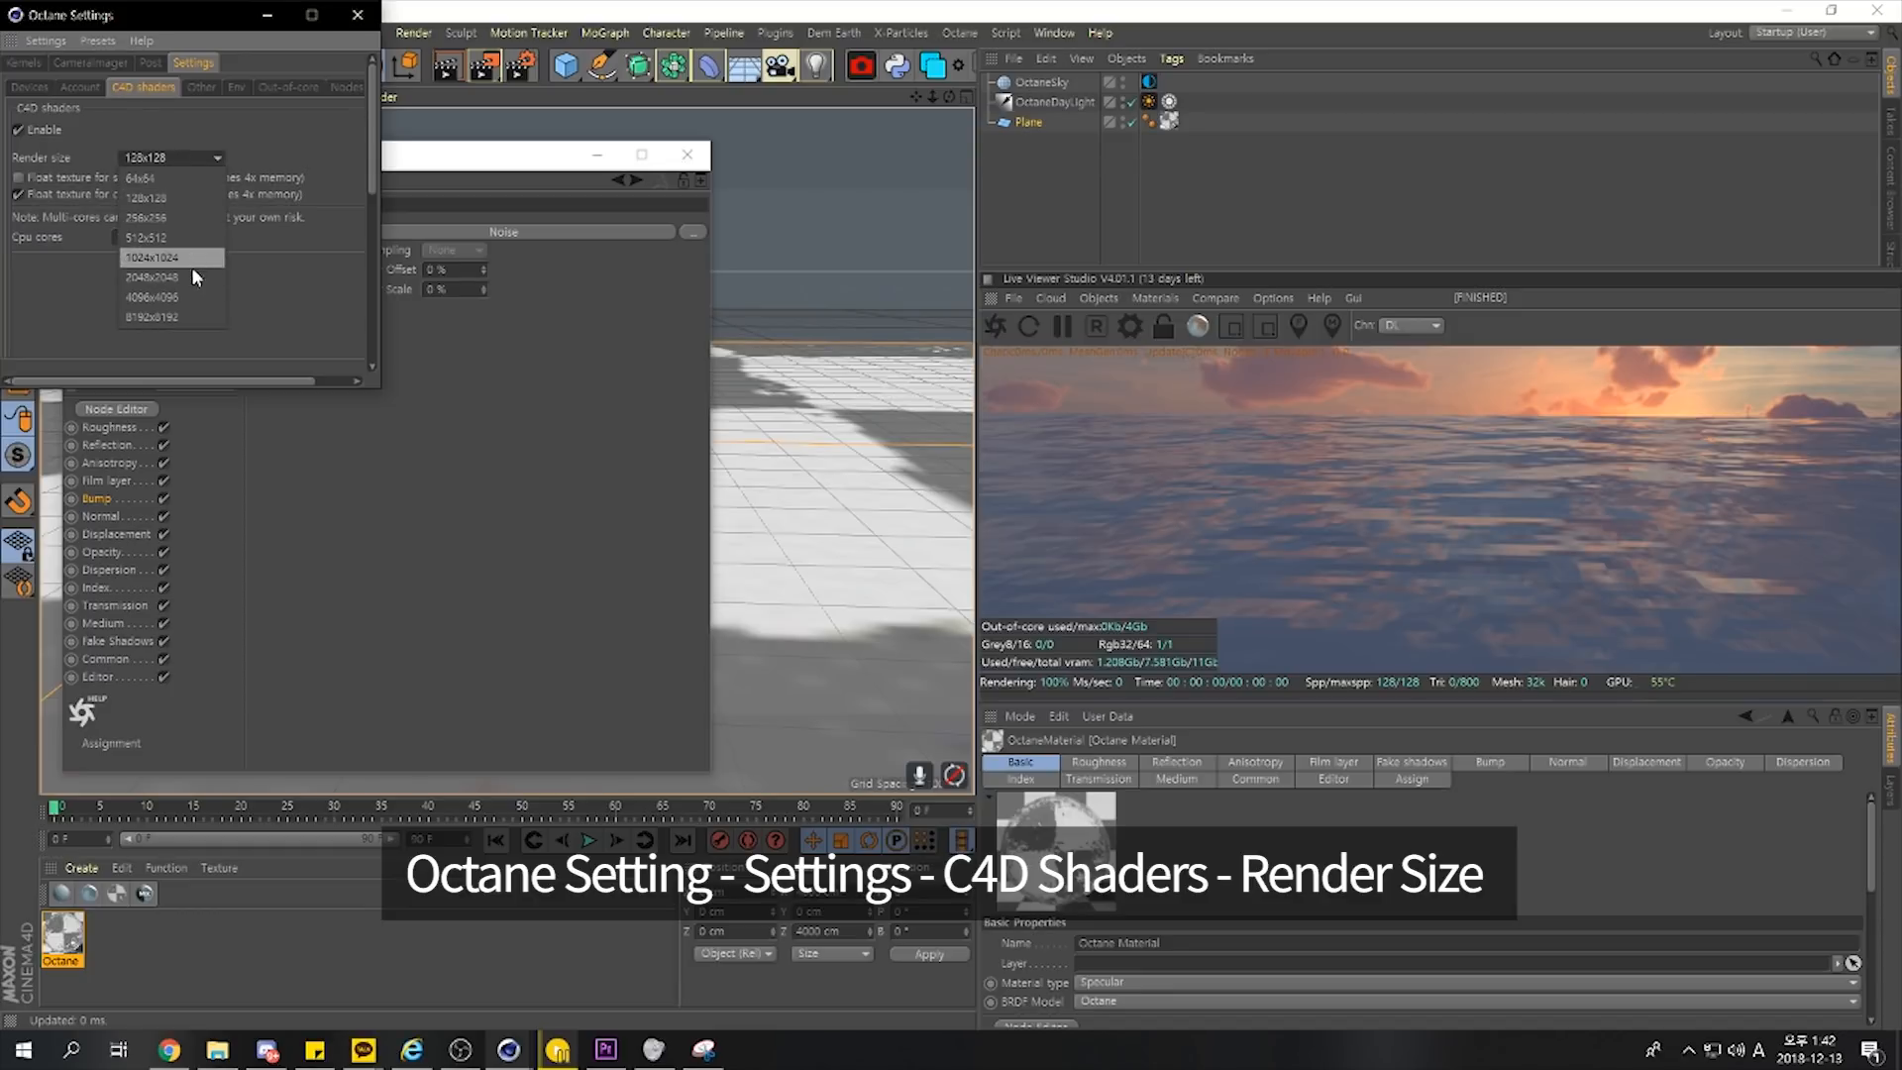
pyautogui.click(169, 279)
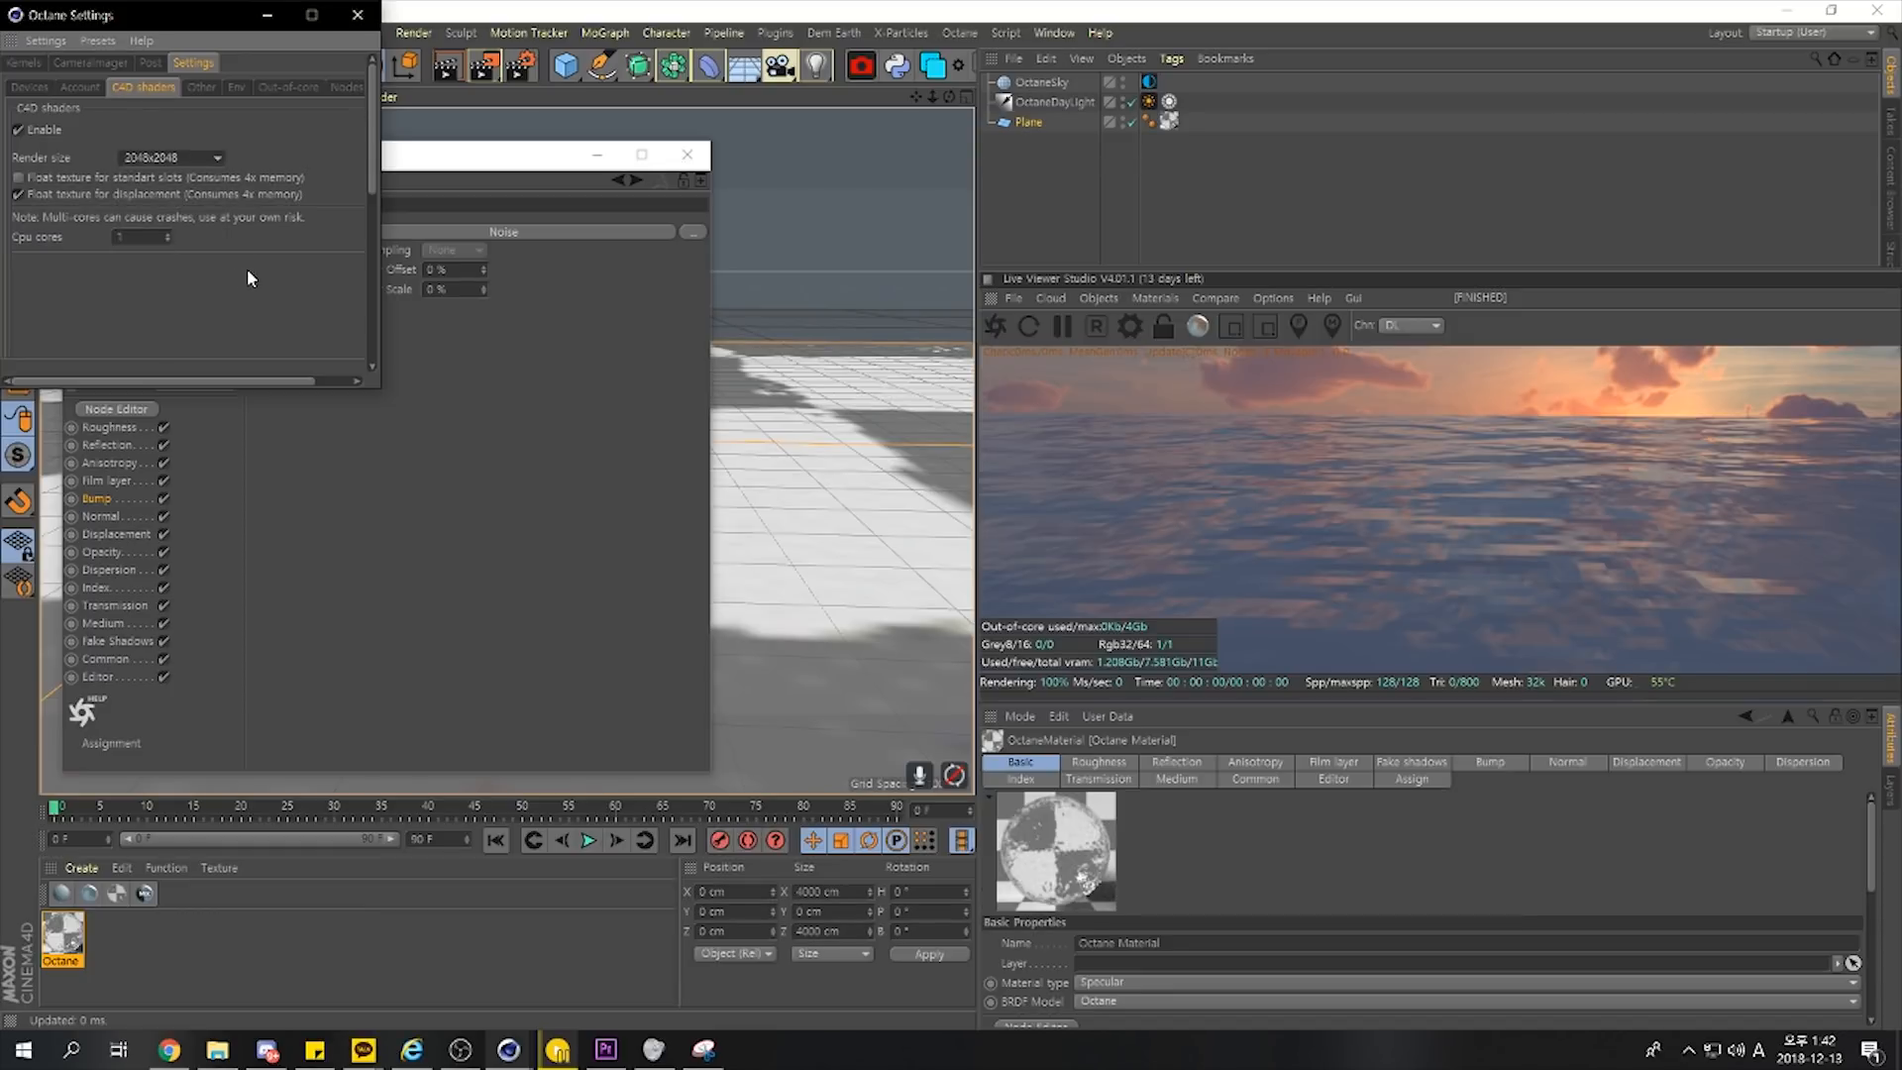
pyautogui.click(995, 325)
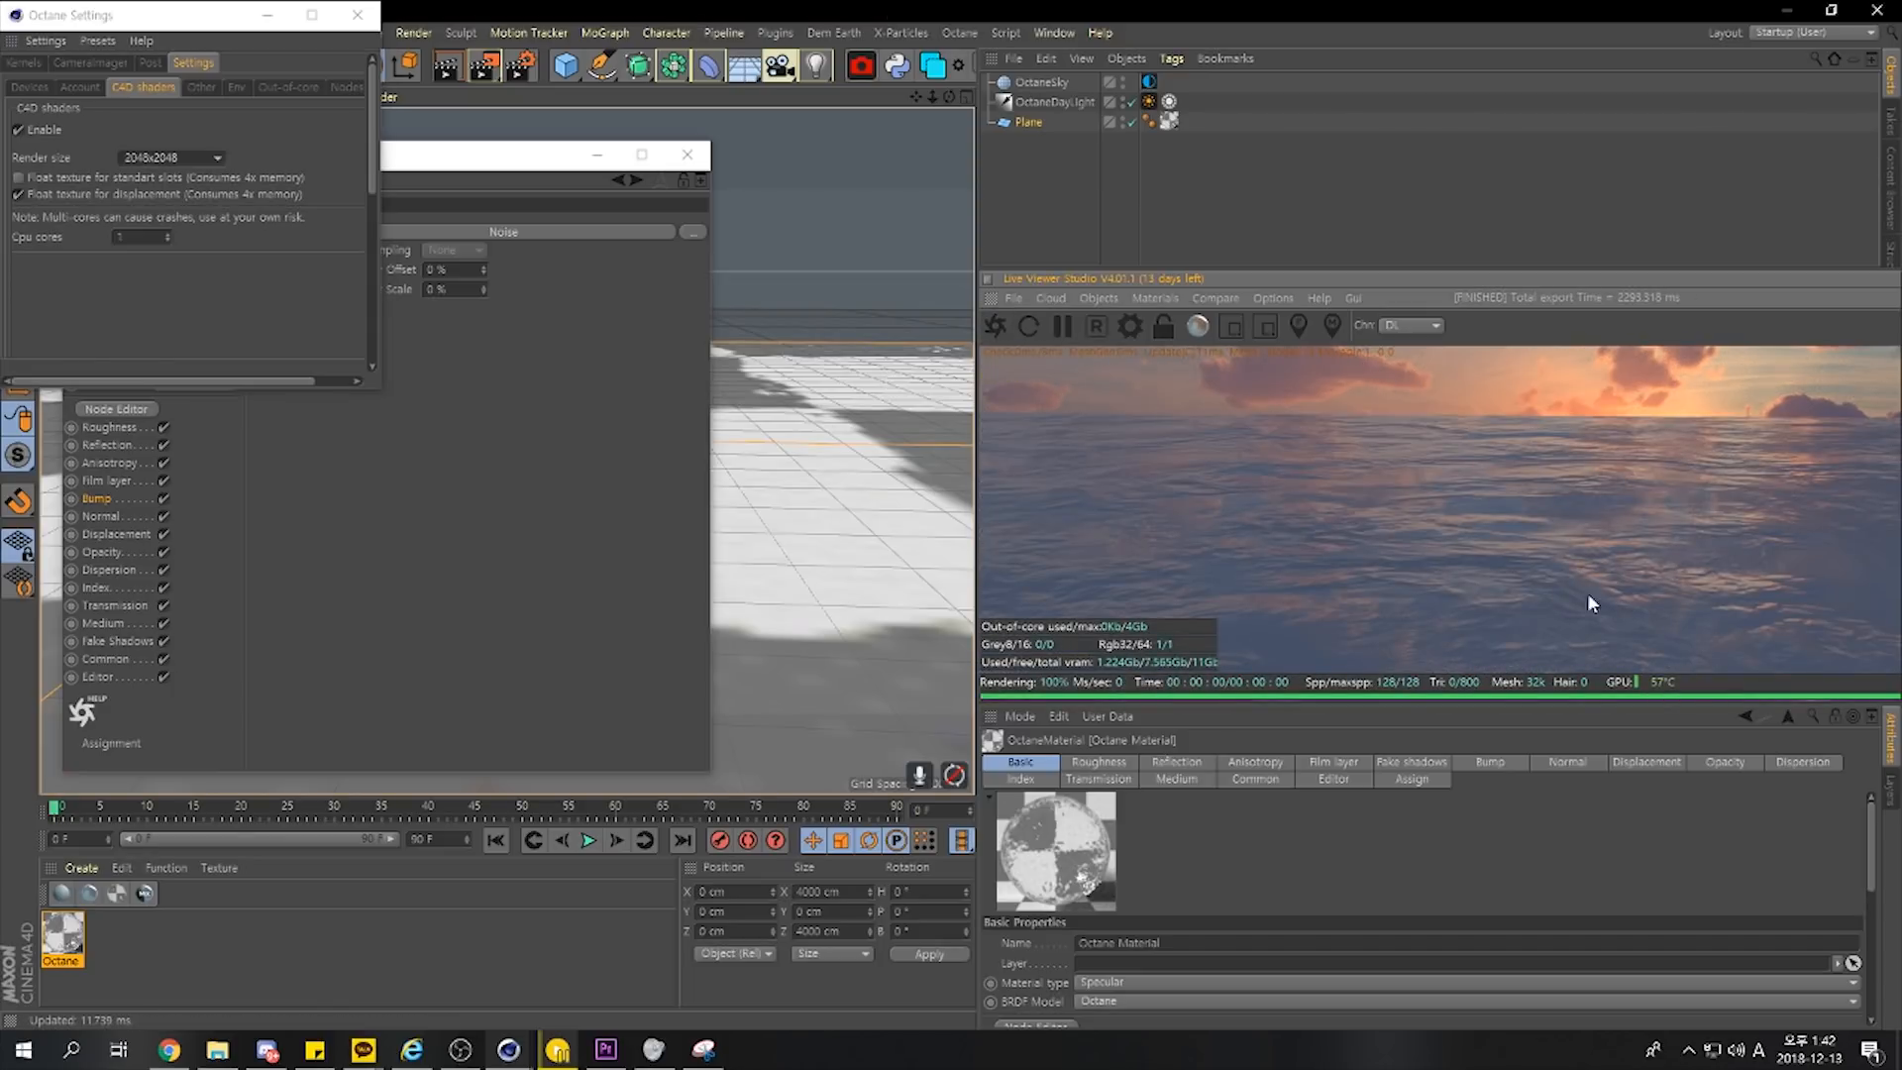
# Set Tiles U and Tiles V to 3 in the plane's texture tag and view the water surface
pyautogui.moveTo(948, 97)
pyautogui.mouseDown()
pyautogui.moveTo(946, 189)
pyautogui.moveTo(948, 109)
pyautogui.mouseUp()
pyautogui.click(1169, 121)
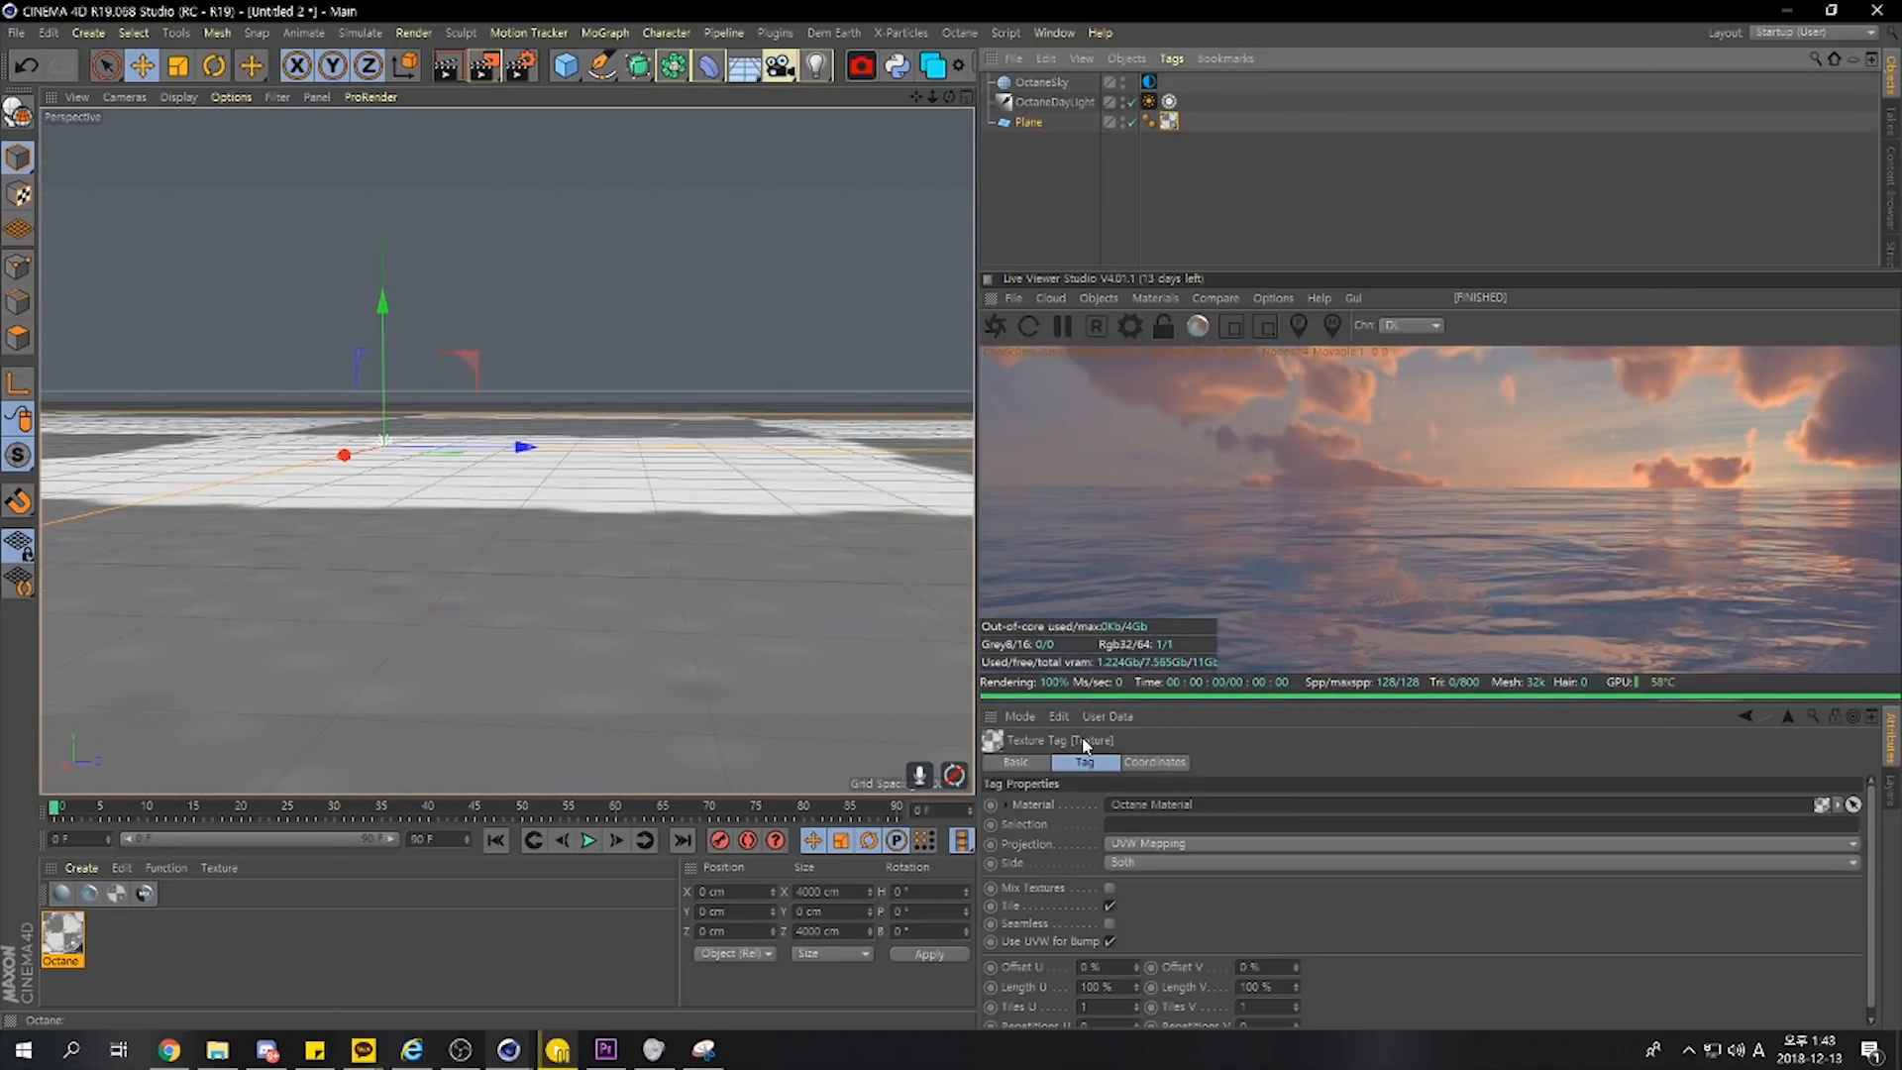
pyautogui.scroll(-1, 1025, 1000)
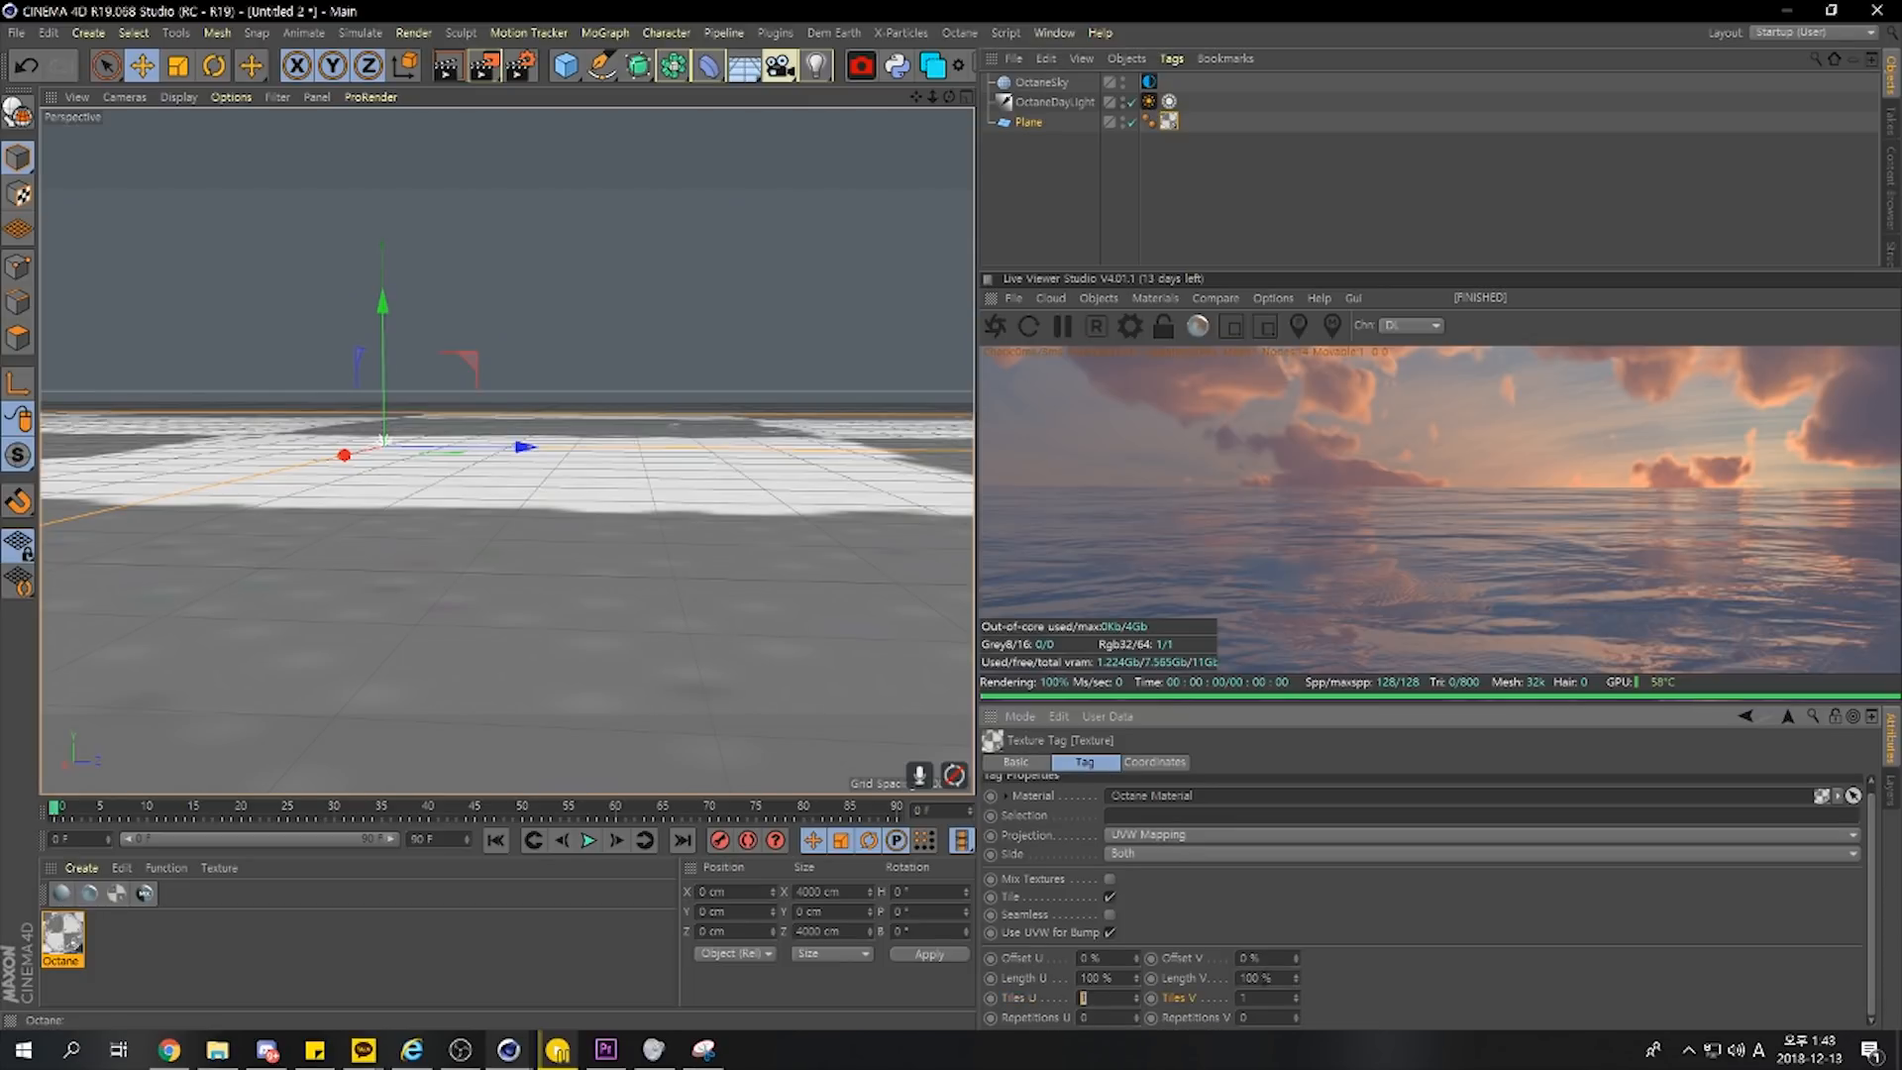
pyautogui.doubleClick(1261, 997)
pyautogui.write('3')
pyautogui.click(1398, 1011)
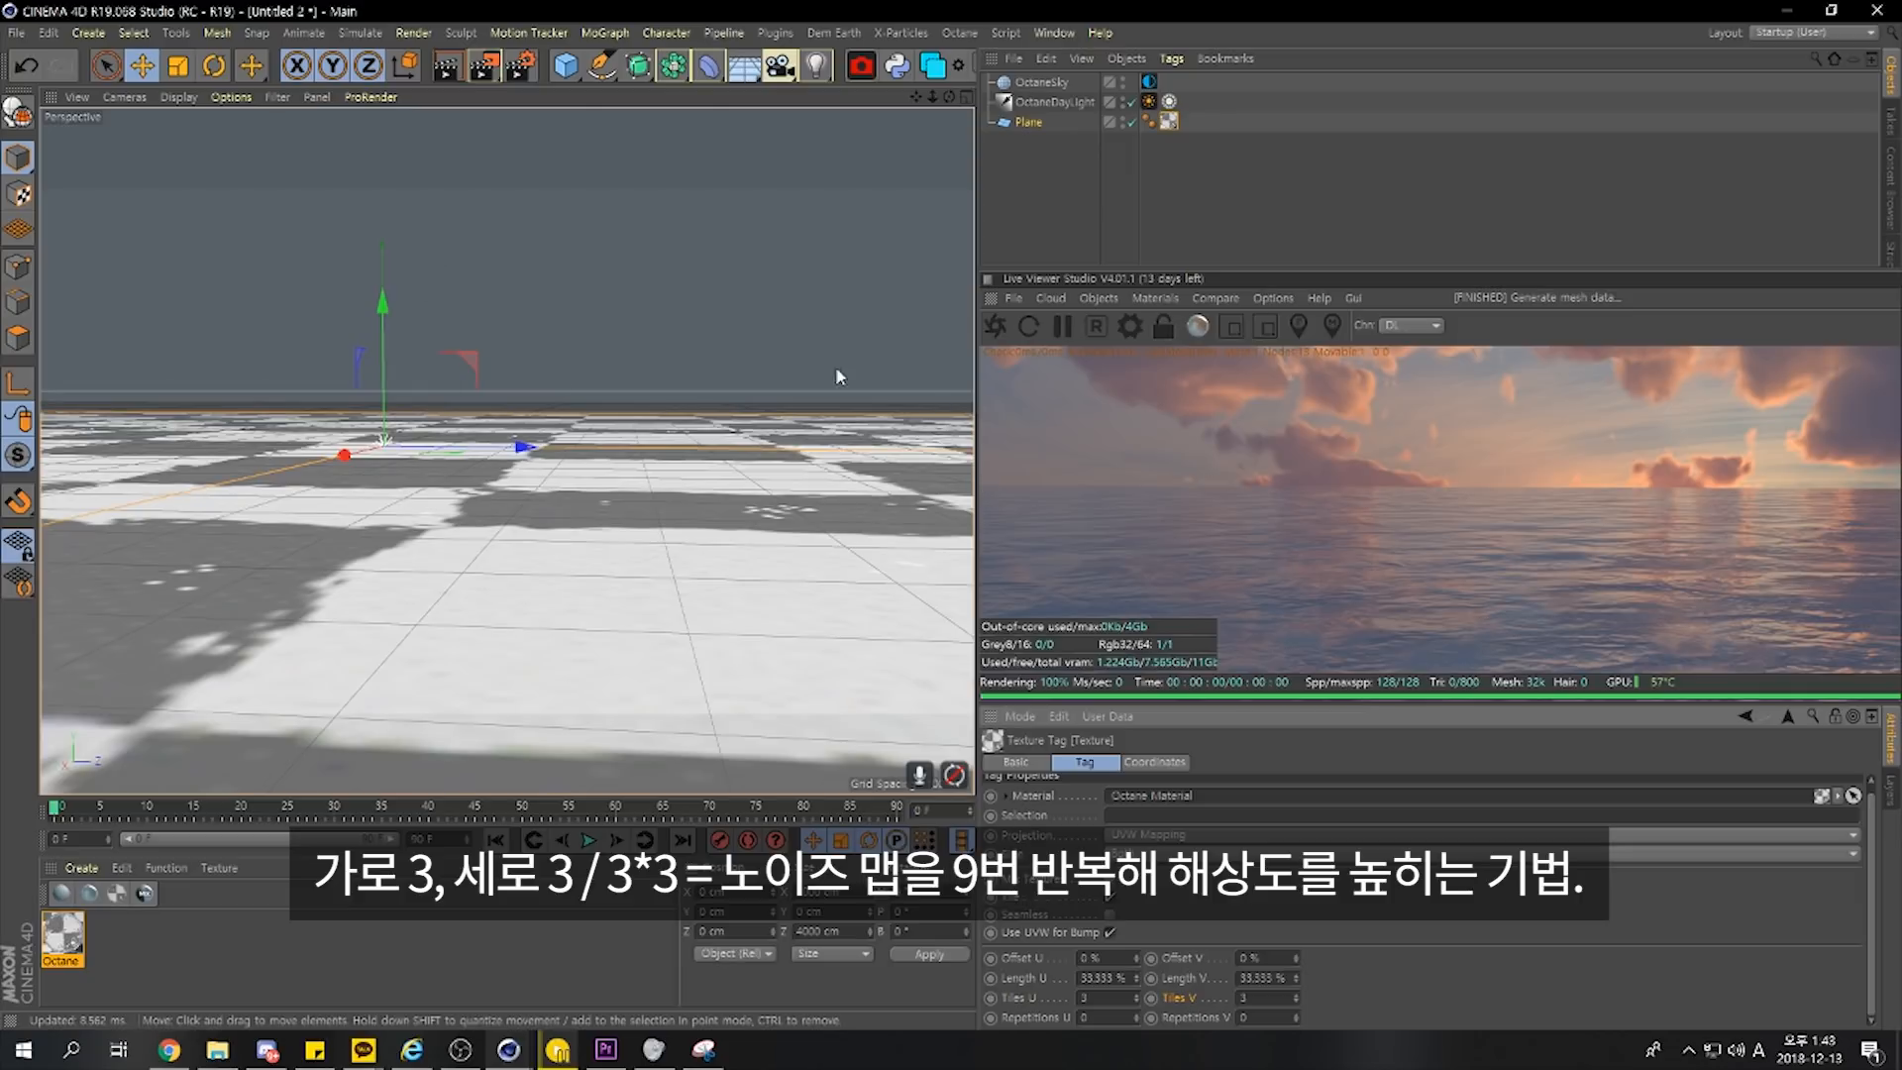
pyautogui.moveTo(837, 376)
pyautogui.keyDown('alt'); pyautogui.mouseDown()
pyautogui.moveTo(807, 594)
pyautogui.moveTo(837, 401)
pyautogui.mouseUp(); pyautogui.keyUp('alt')
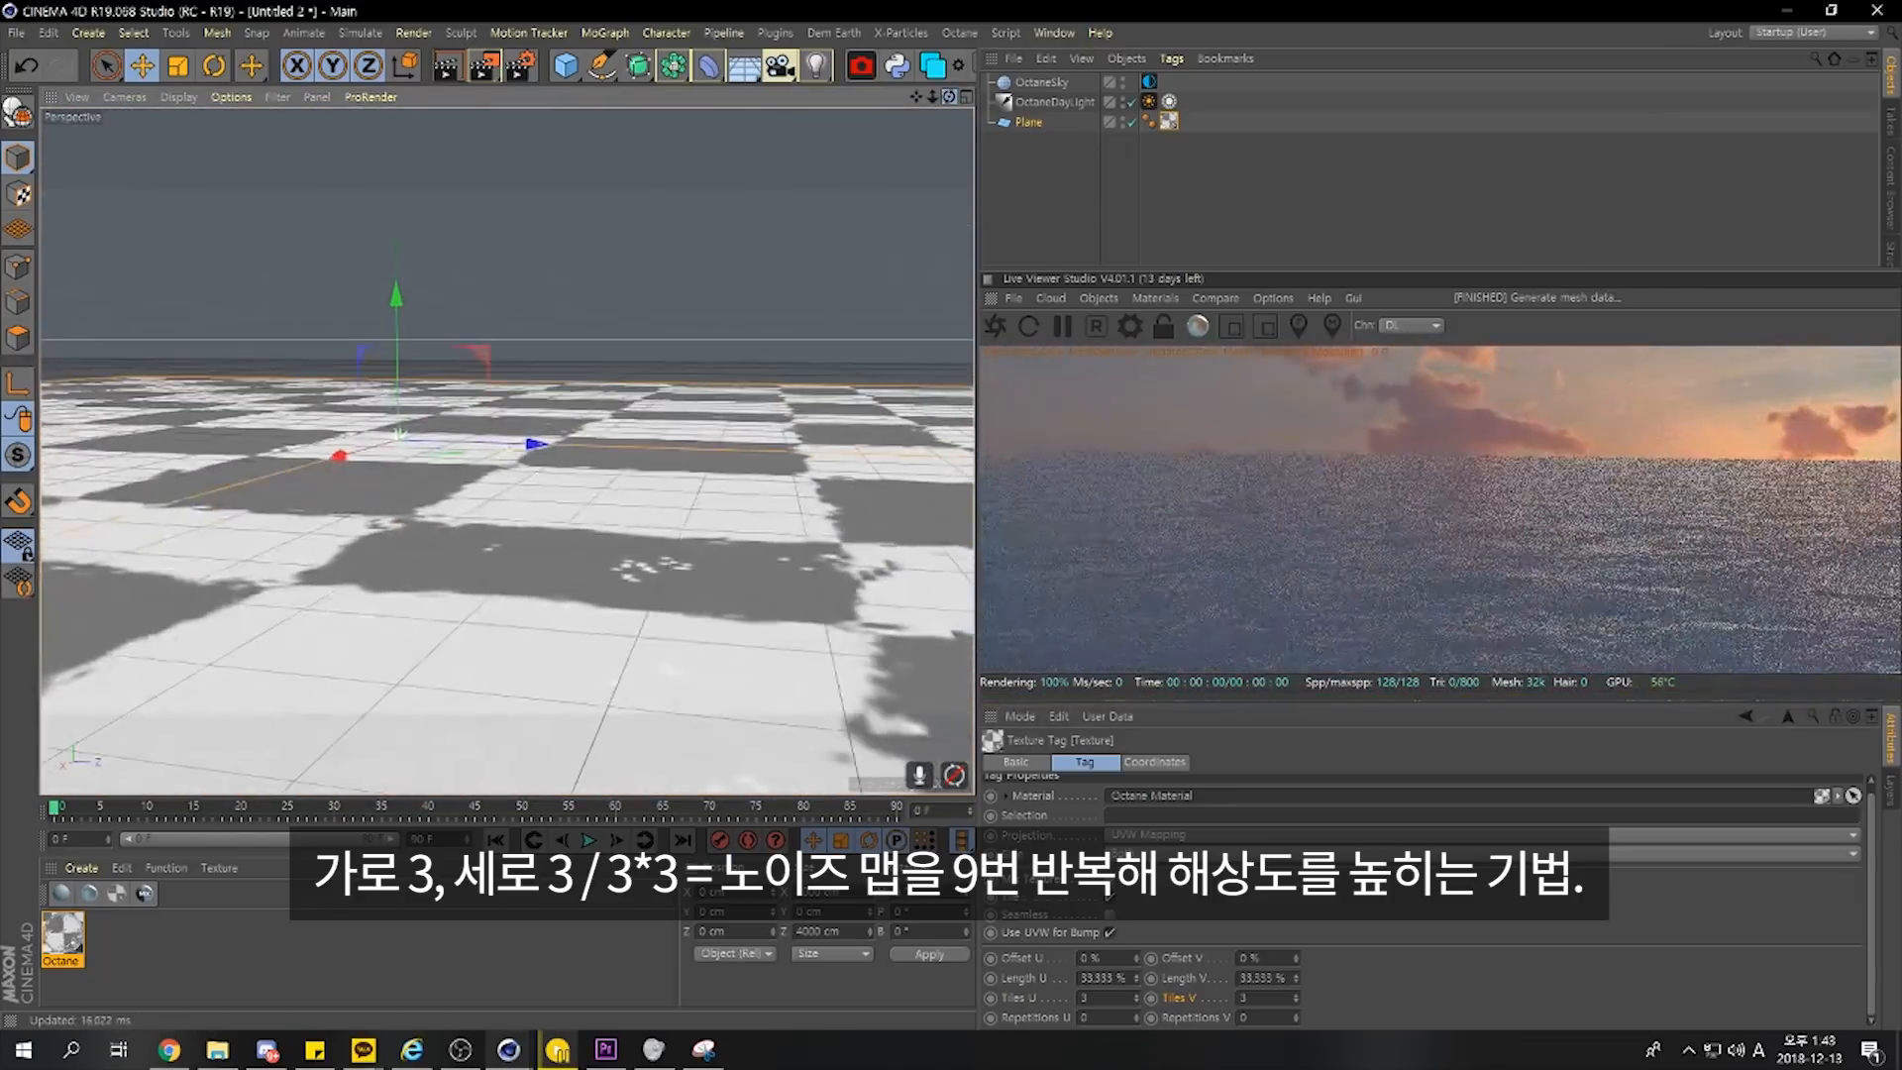
pyautogui.keyDown('alt'); pyautogui.moveTo(673, 450); pyautogui.dragTo(693, 436); pyautogui.keyUp('alt')
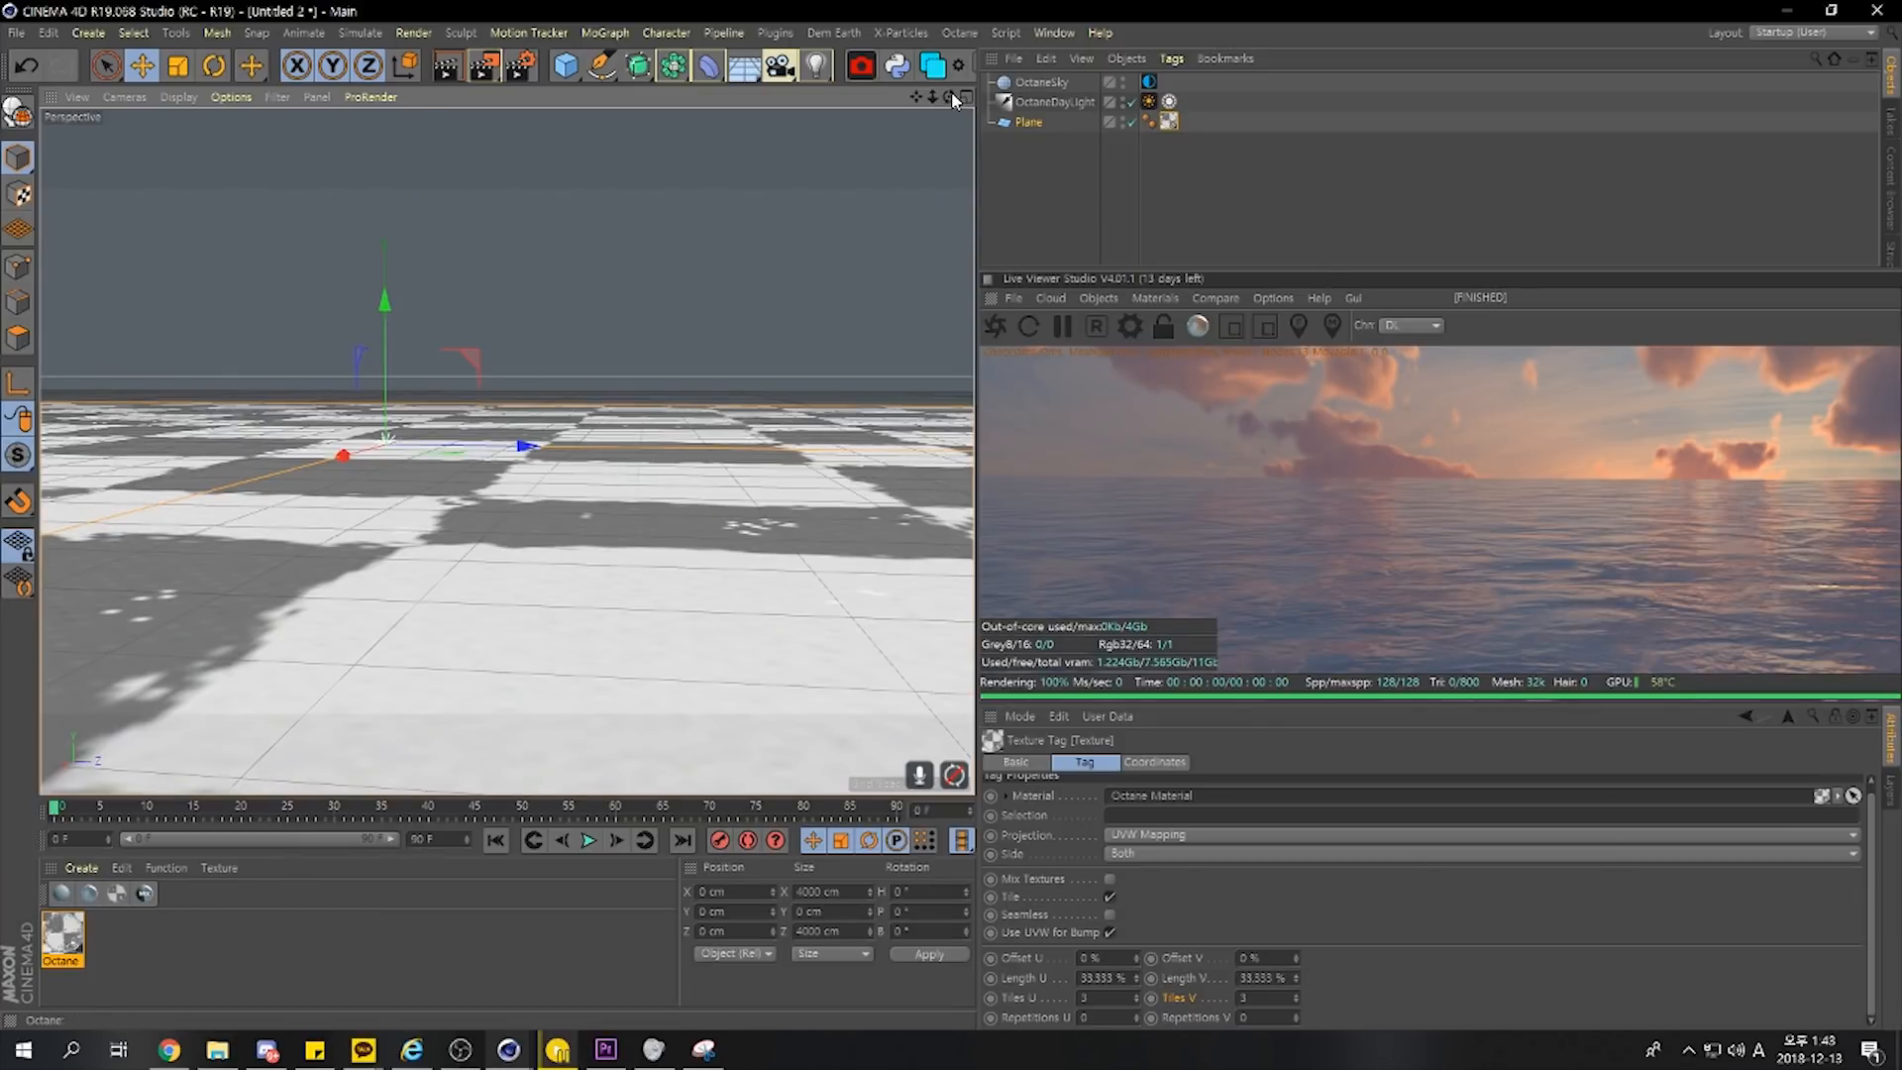
pyautogui.moveTo(952, 97); pyautogui.dragTo(951, 91)
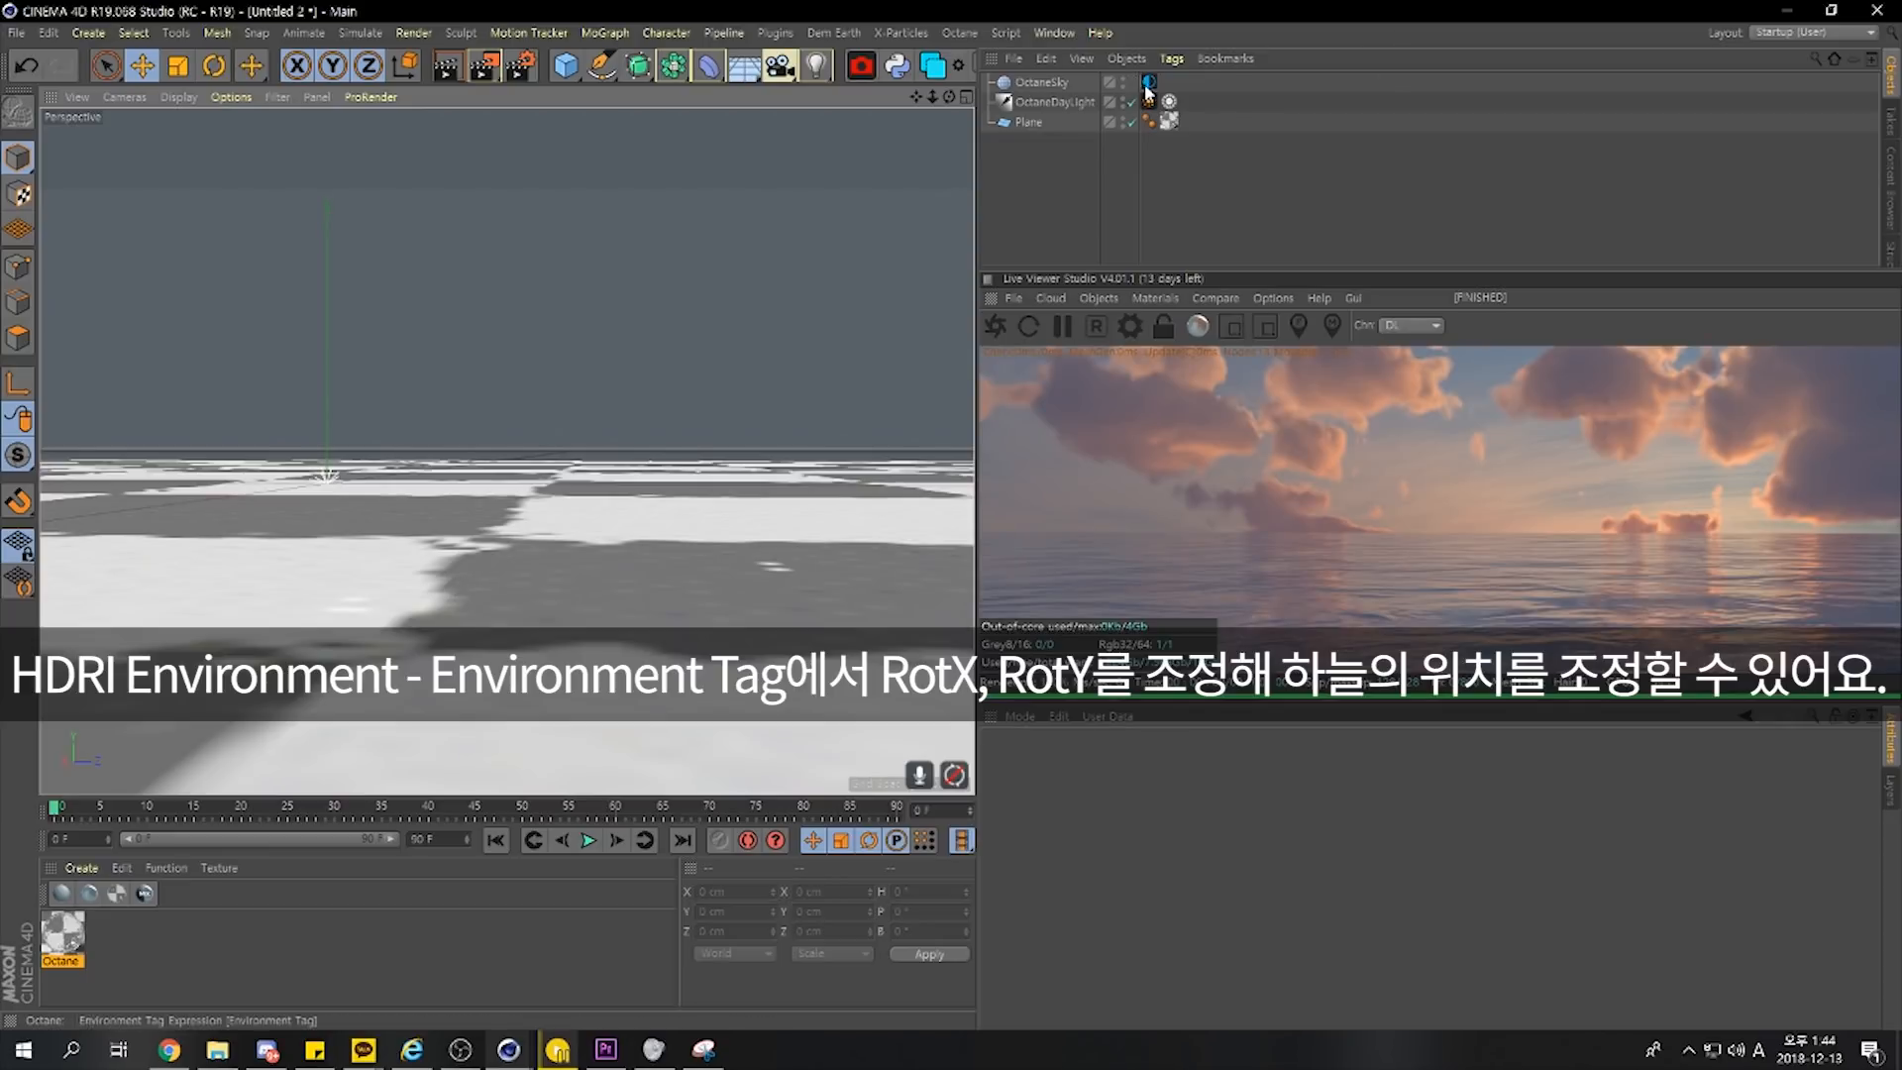
# Rotate the sky in its Environment tag to about -0.744 RotX and -0.034 RotY
pyautogui.click(1148, 85)
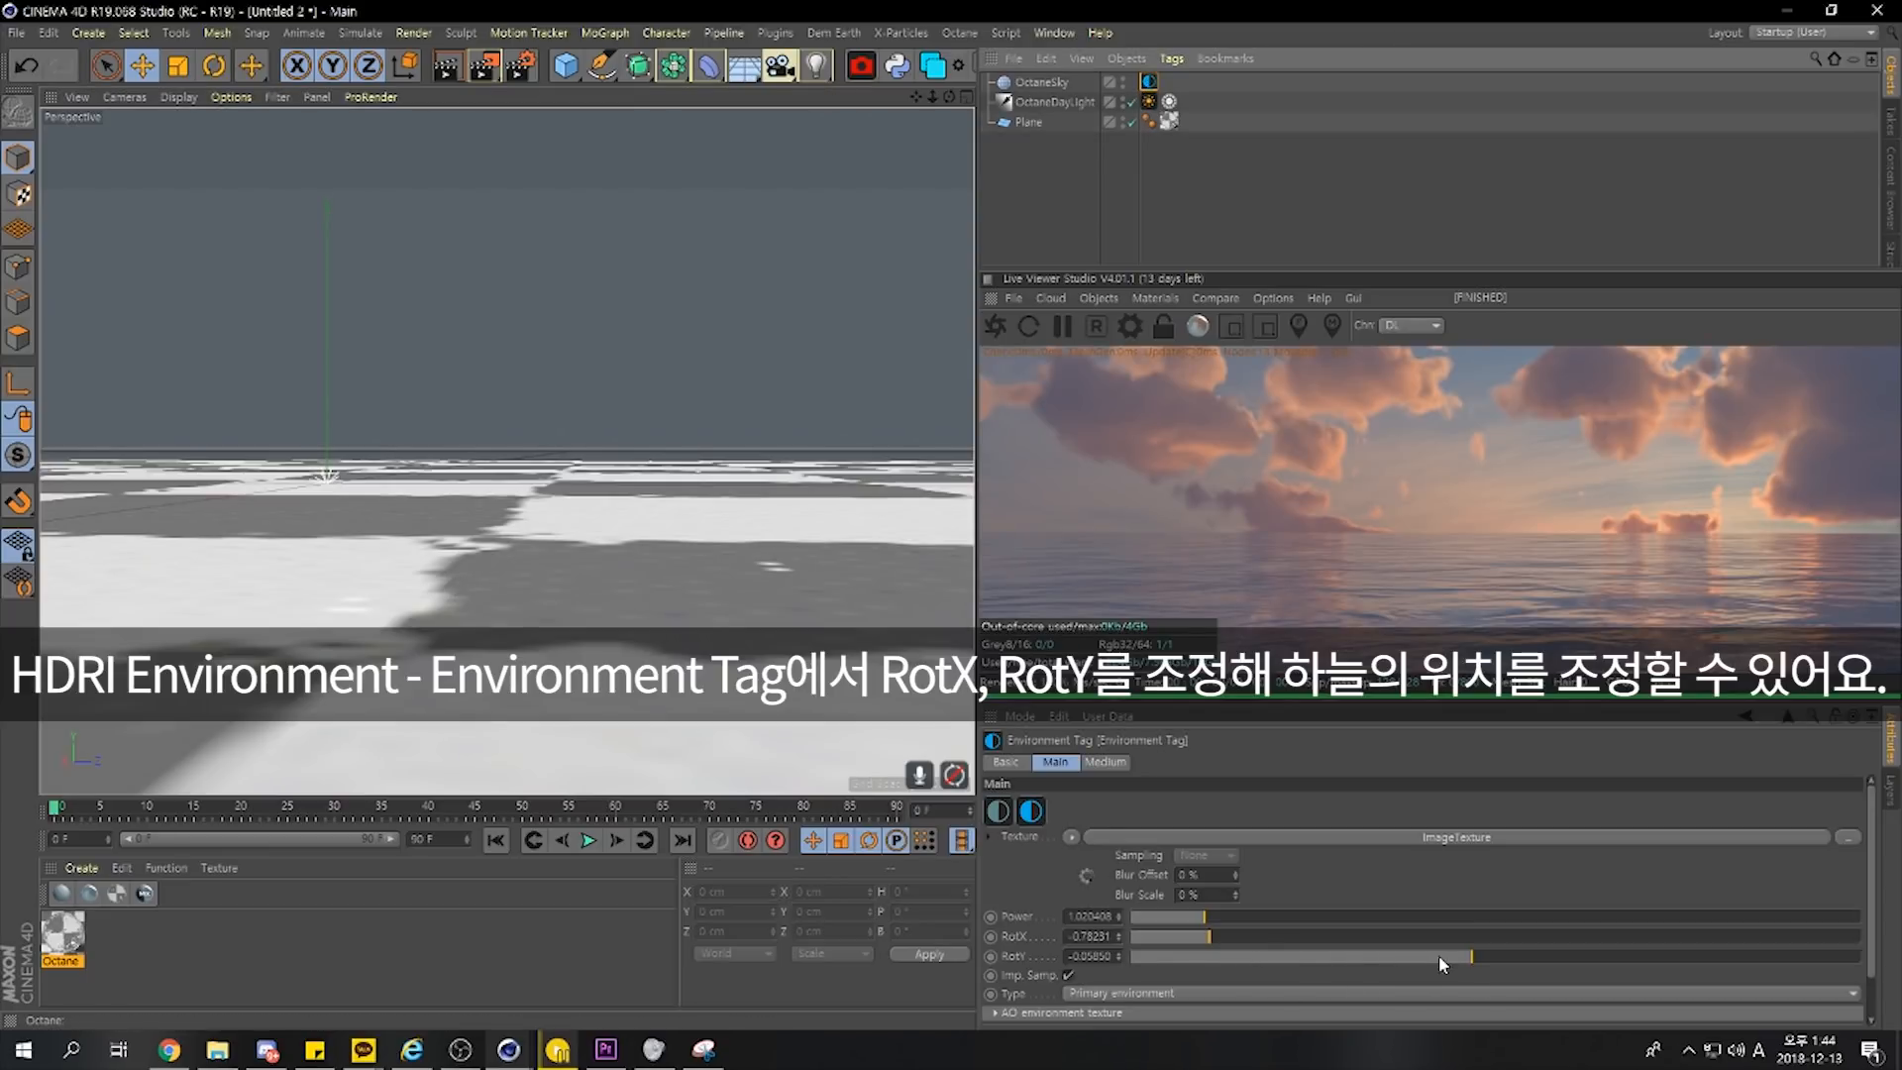
pyautogui.moveTo(1438, 955); pyautogui.dragTo(1482, 956)
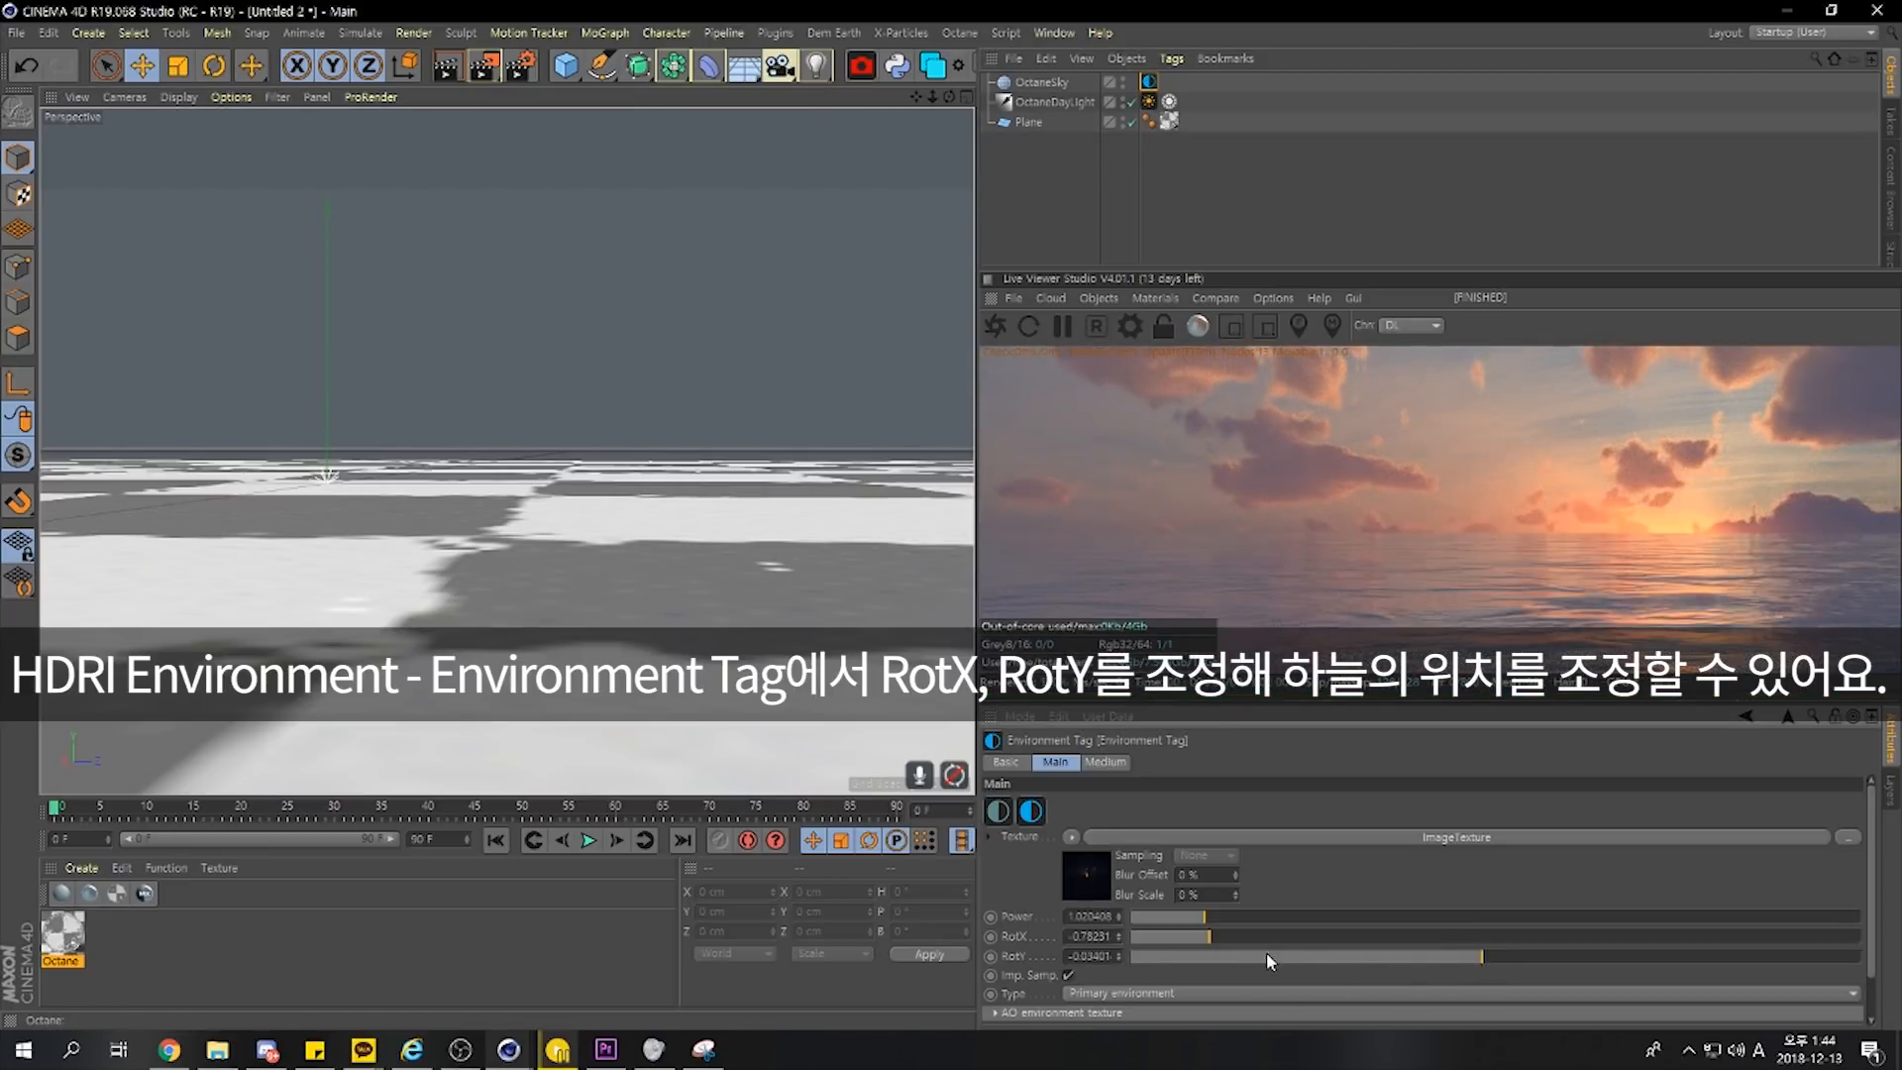
pyautogui.moveTo(1209, 936); pyautogui.dragTo(1222, 936)
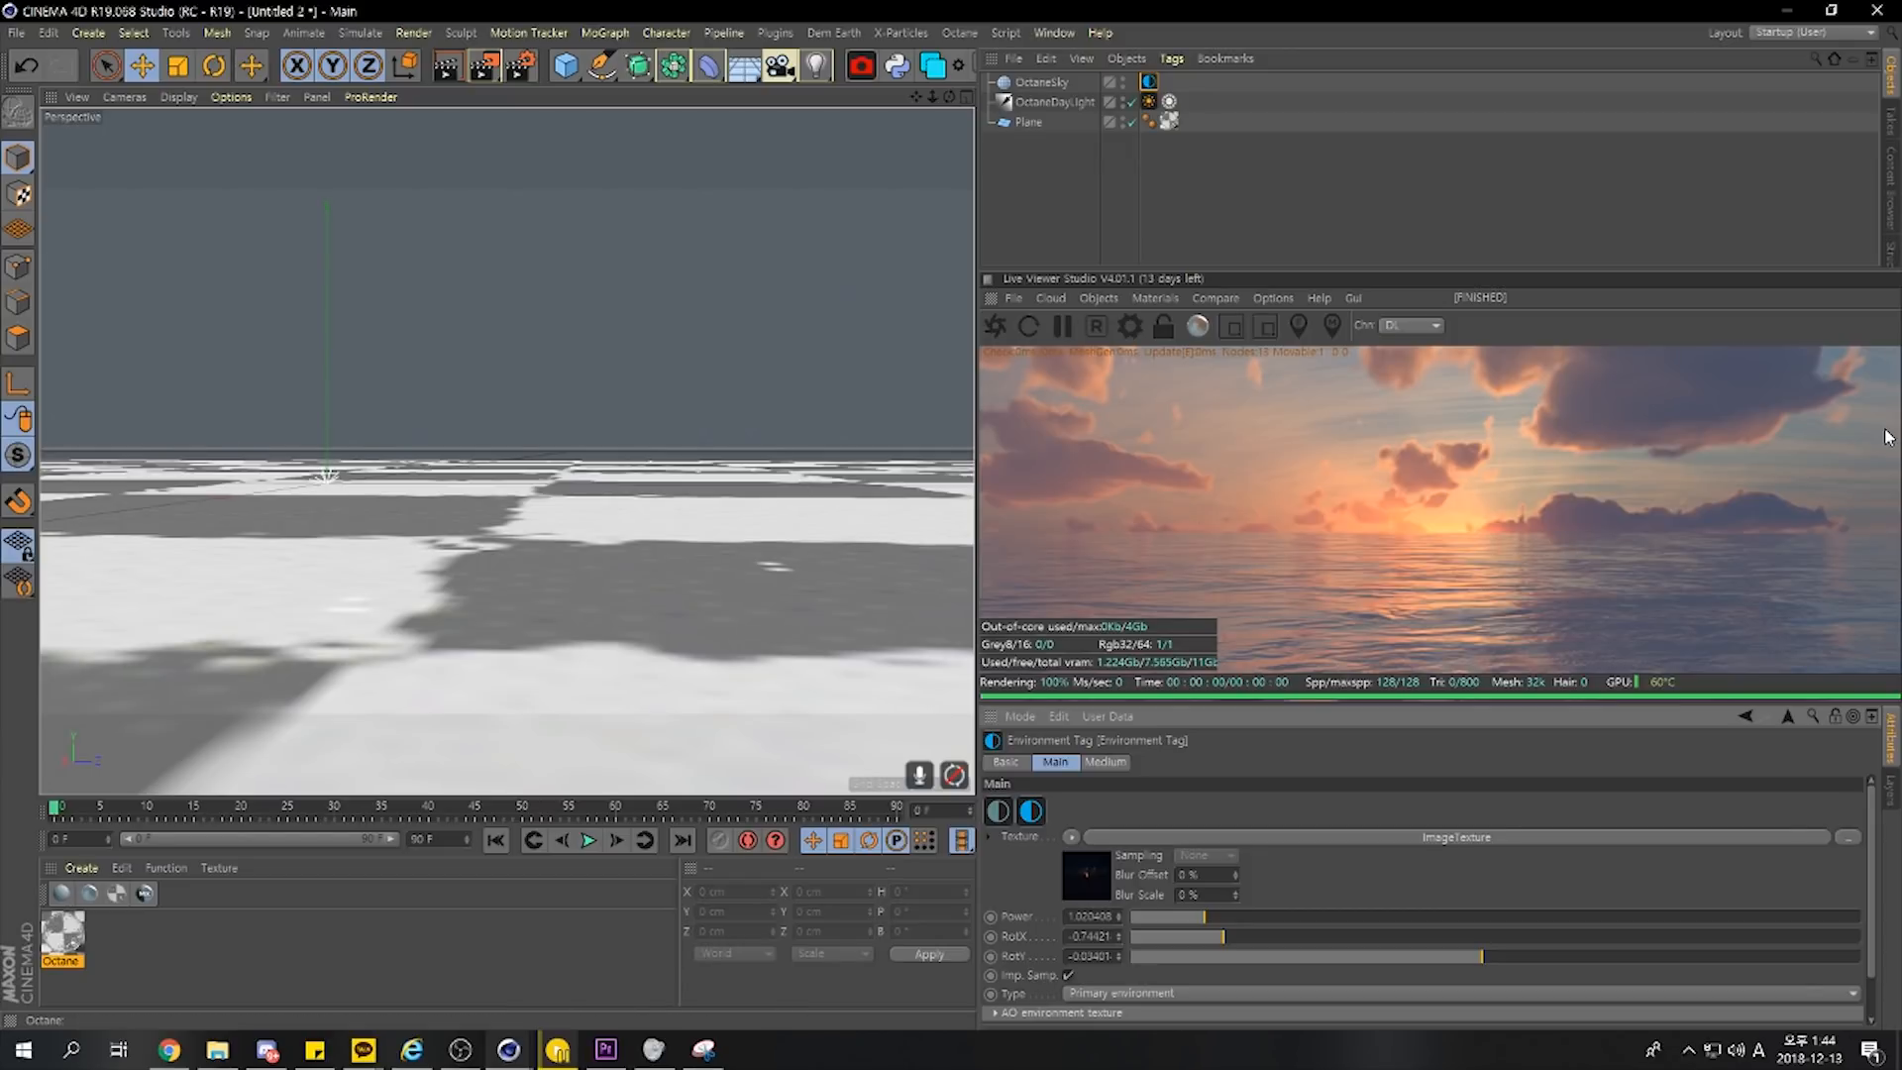
# Compare the render with the Octane material's Bump channel off and on, and examine its noise shader's properties
pyautogui.click(526, 580)
pyautogui.click(57, 953)
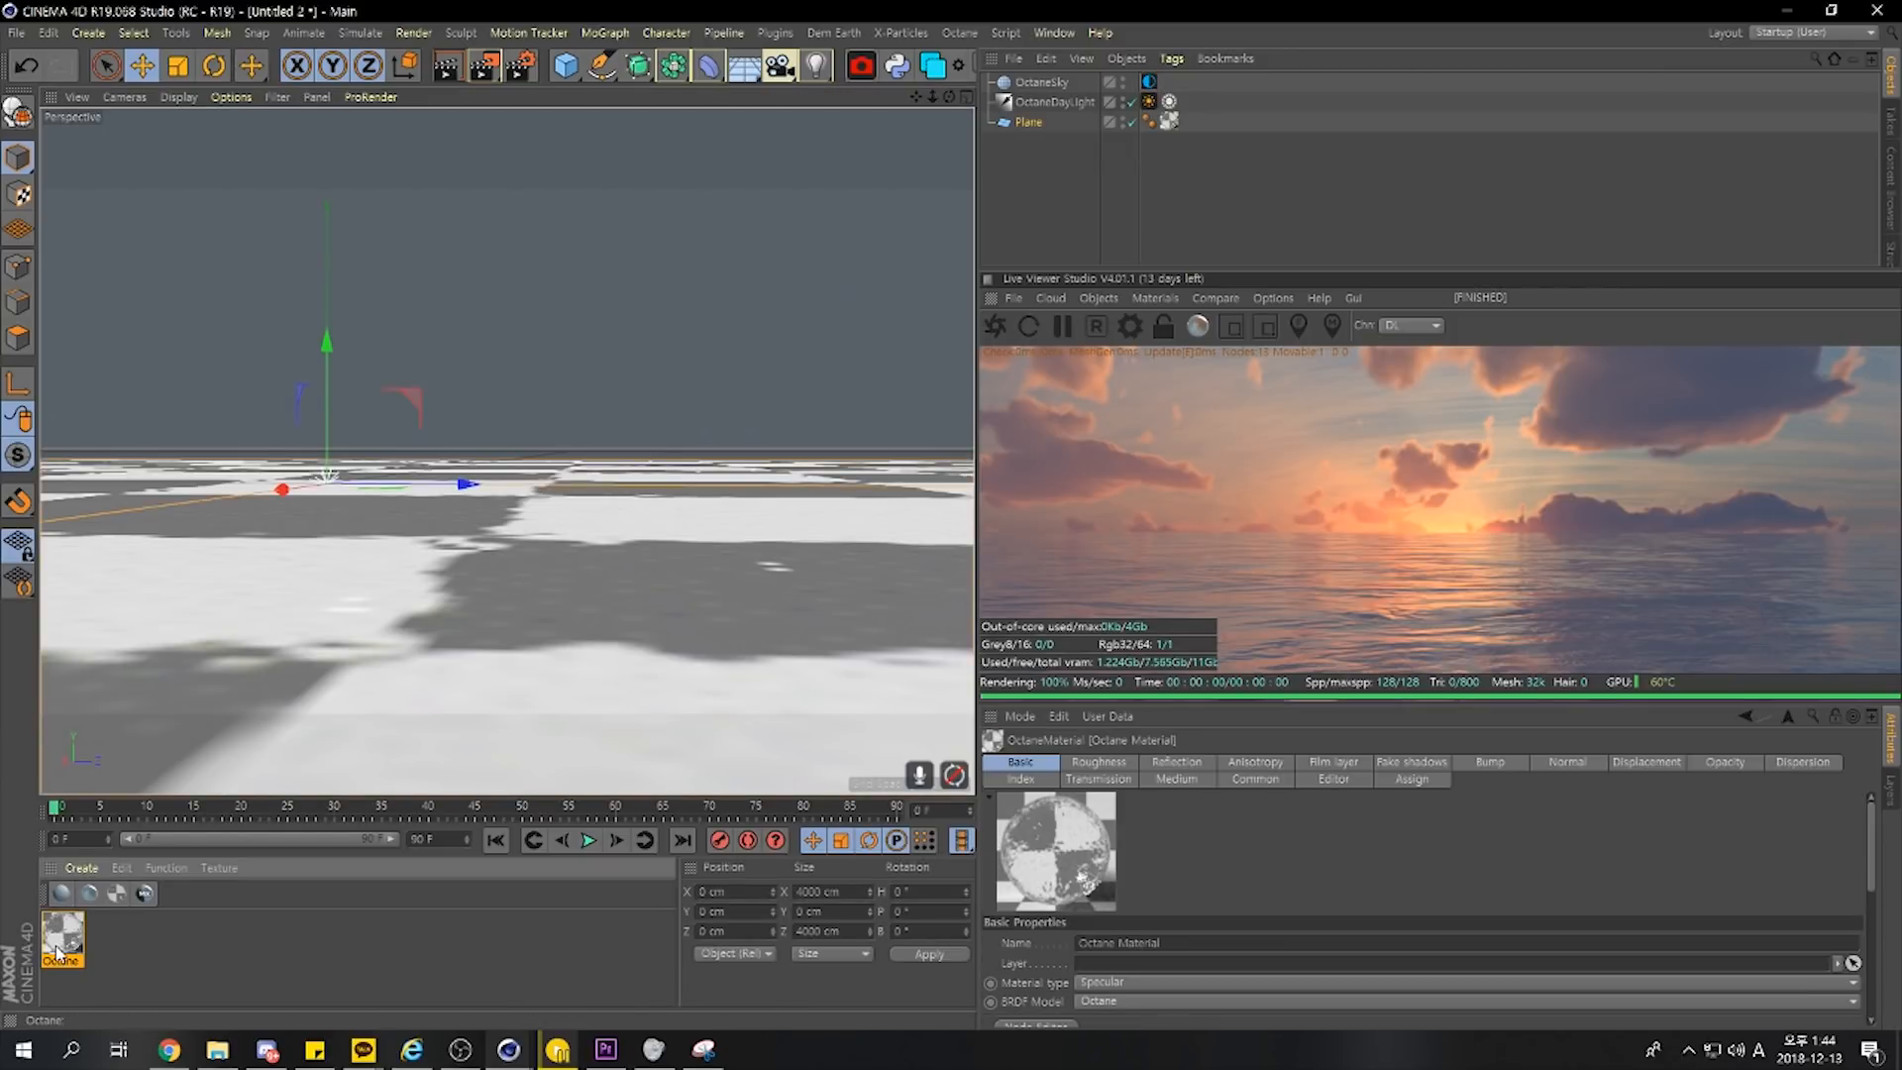
pyautogui.doubleClick(58, 953)
pyautogui.click(398, 479)
pyautogui.moveTo(536, 127); pyautogui.dragTo(610, 126)
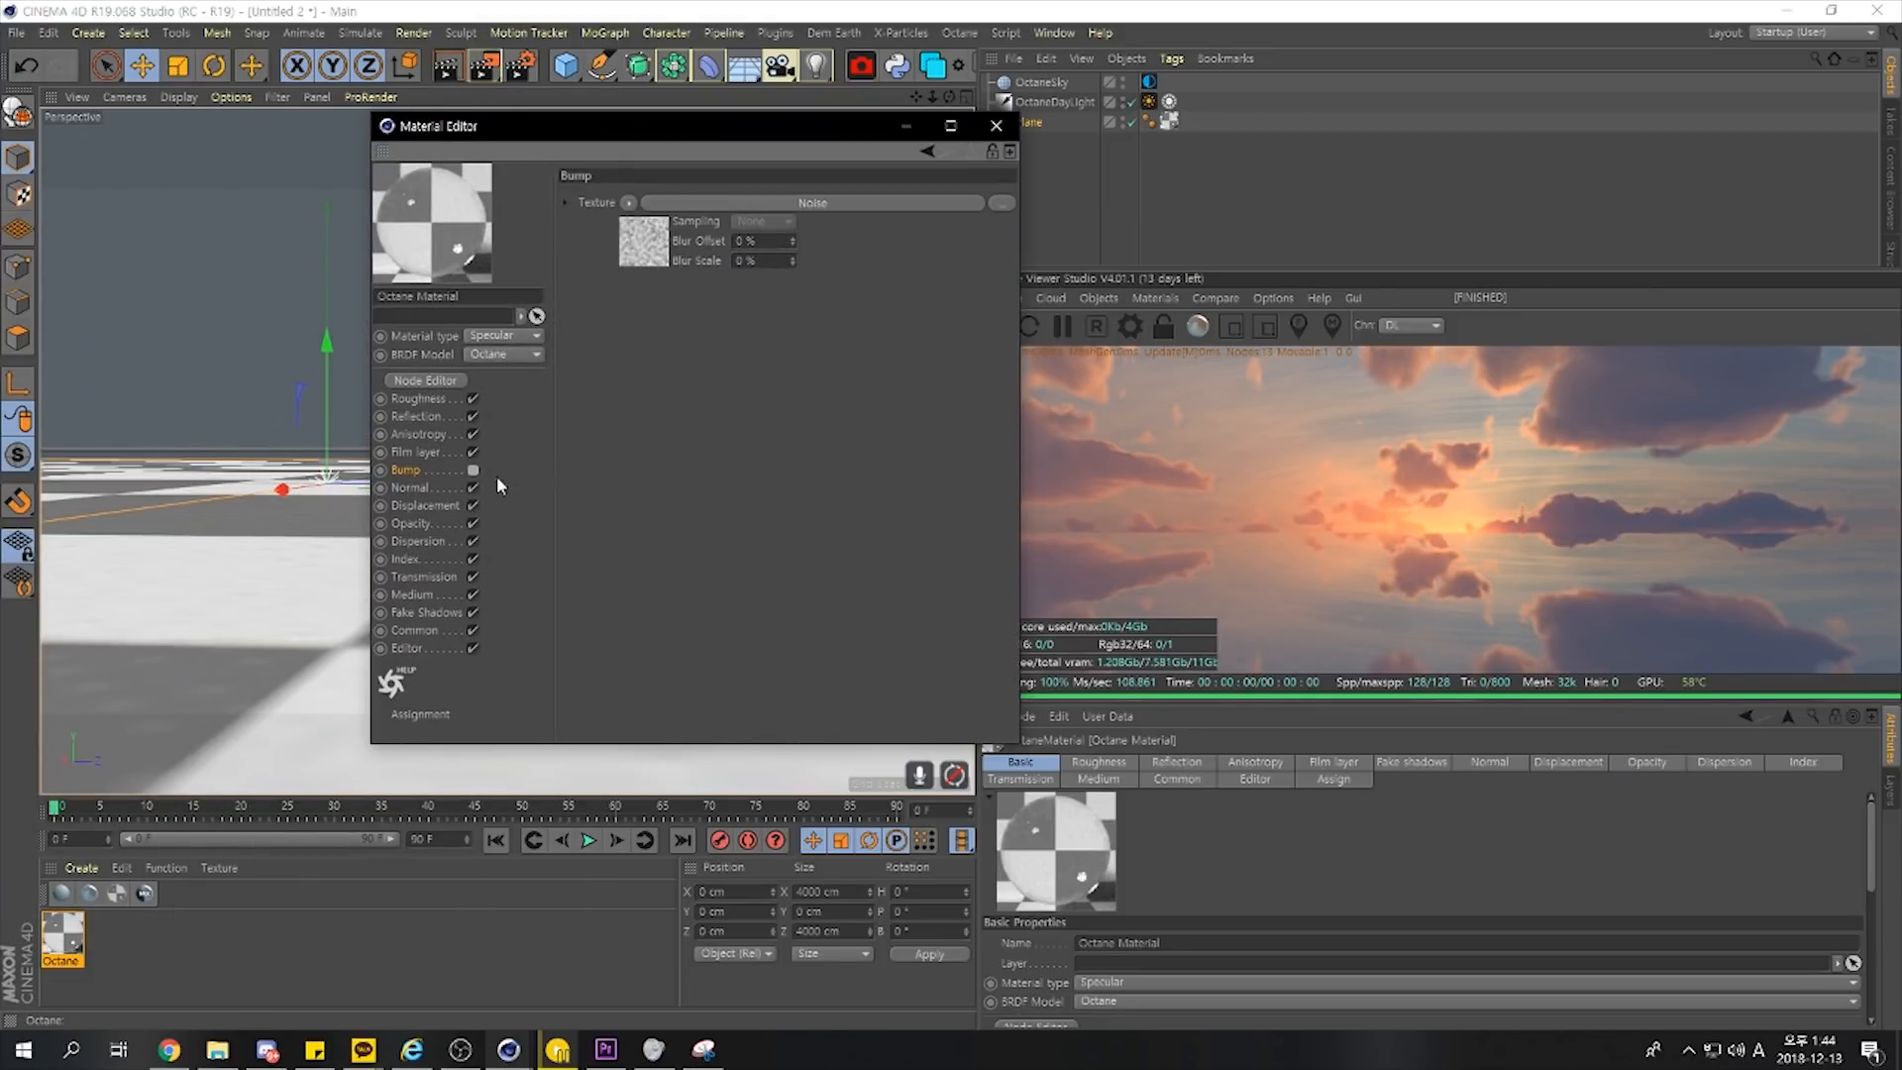
pyautogui.click(473, 472)
pyautogui.click(689, 204)
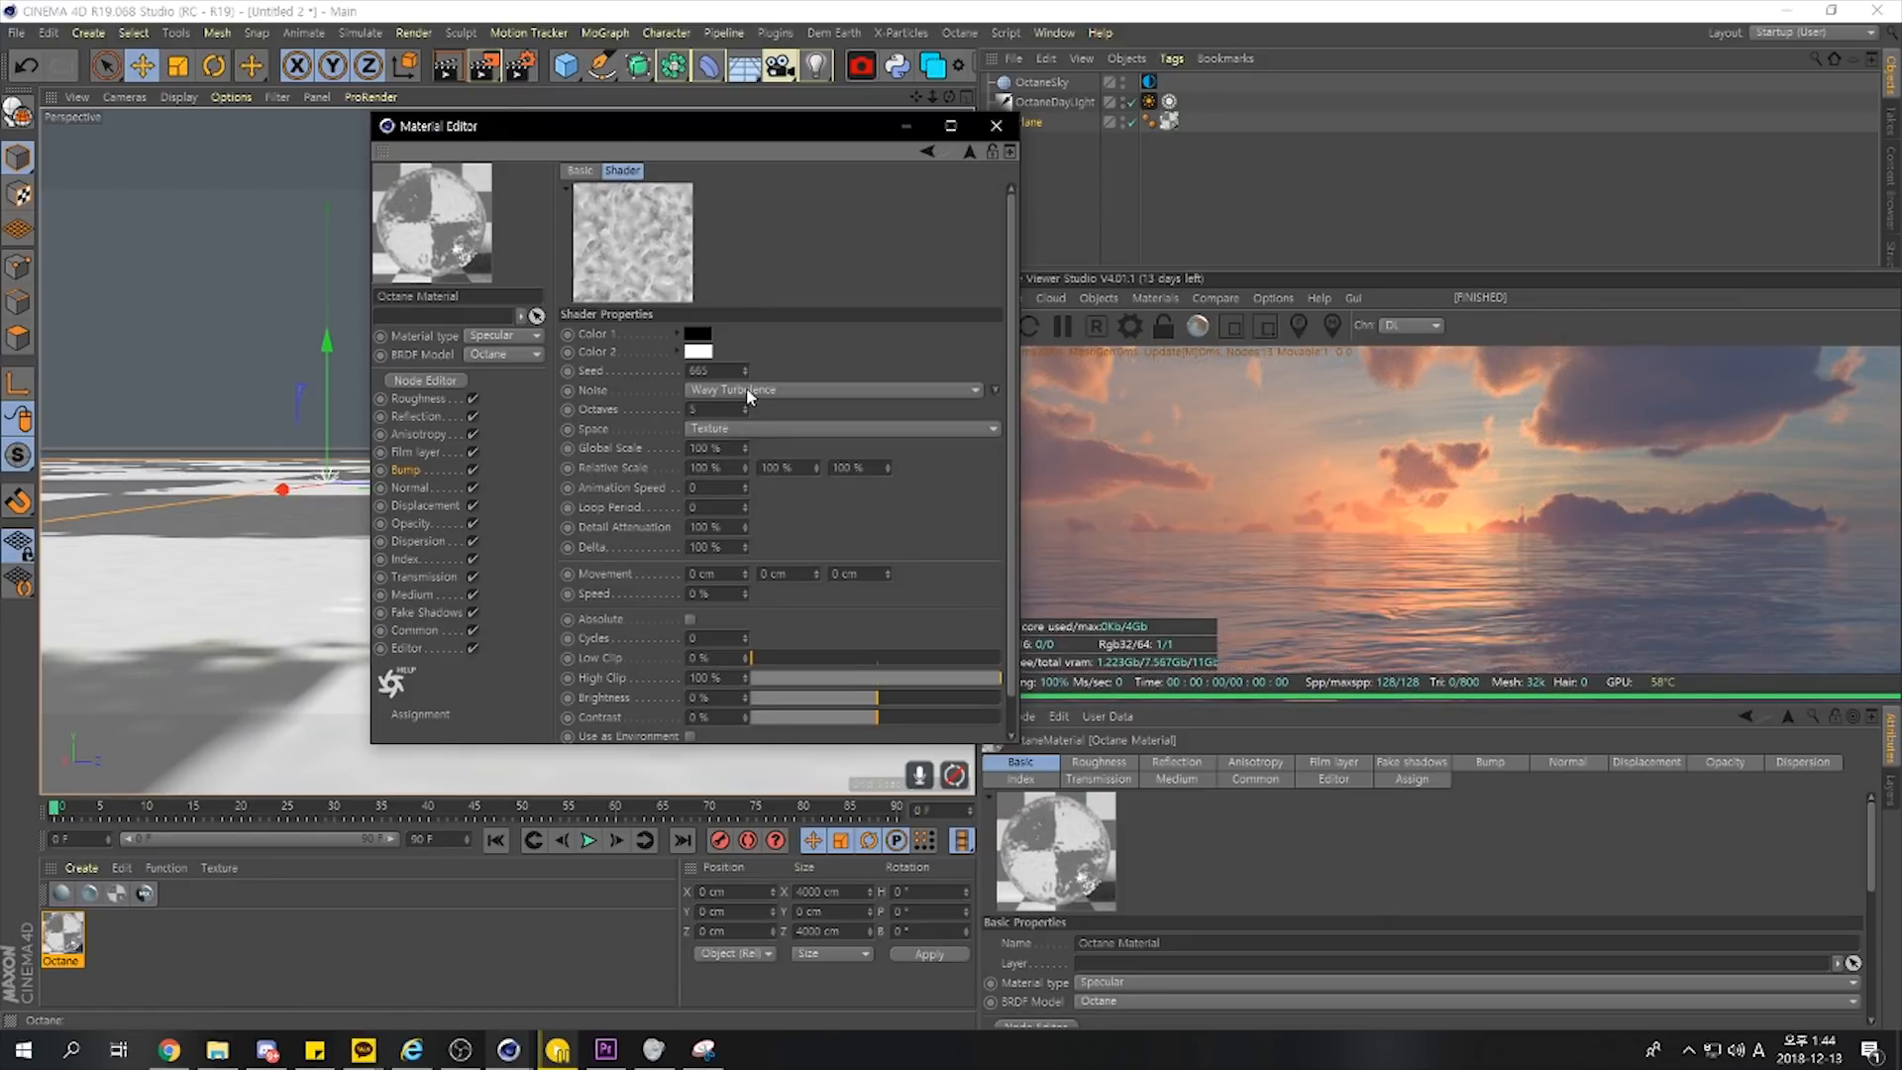
pyautogui.click(774, 657)
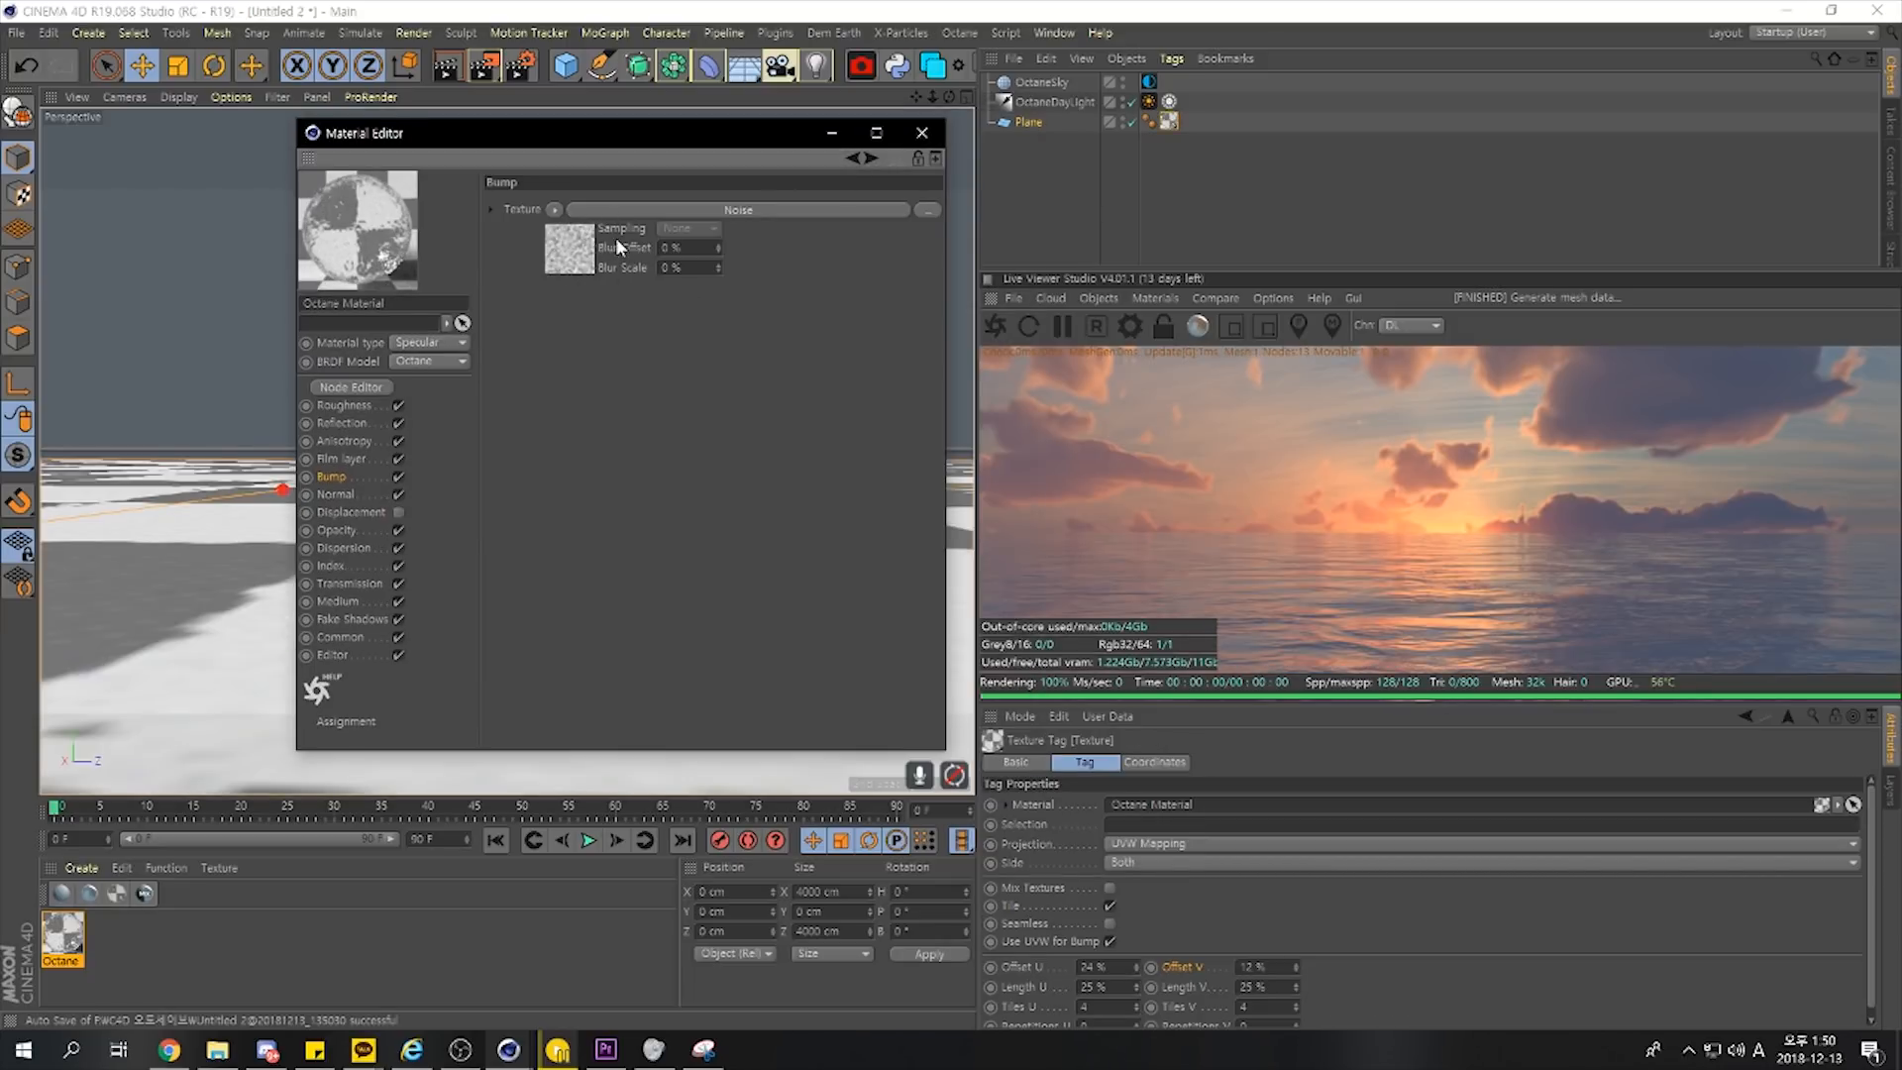
# Set the bump noise's Animation Speed to 1 and keyframe its Movement at frame 0
pyautogui.click(596, 212)
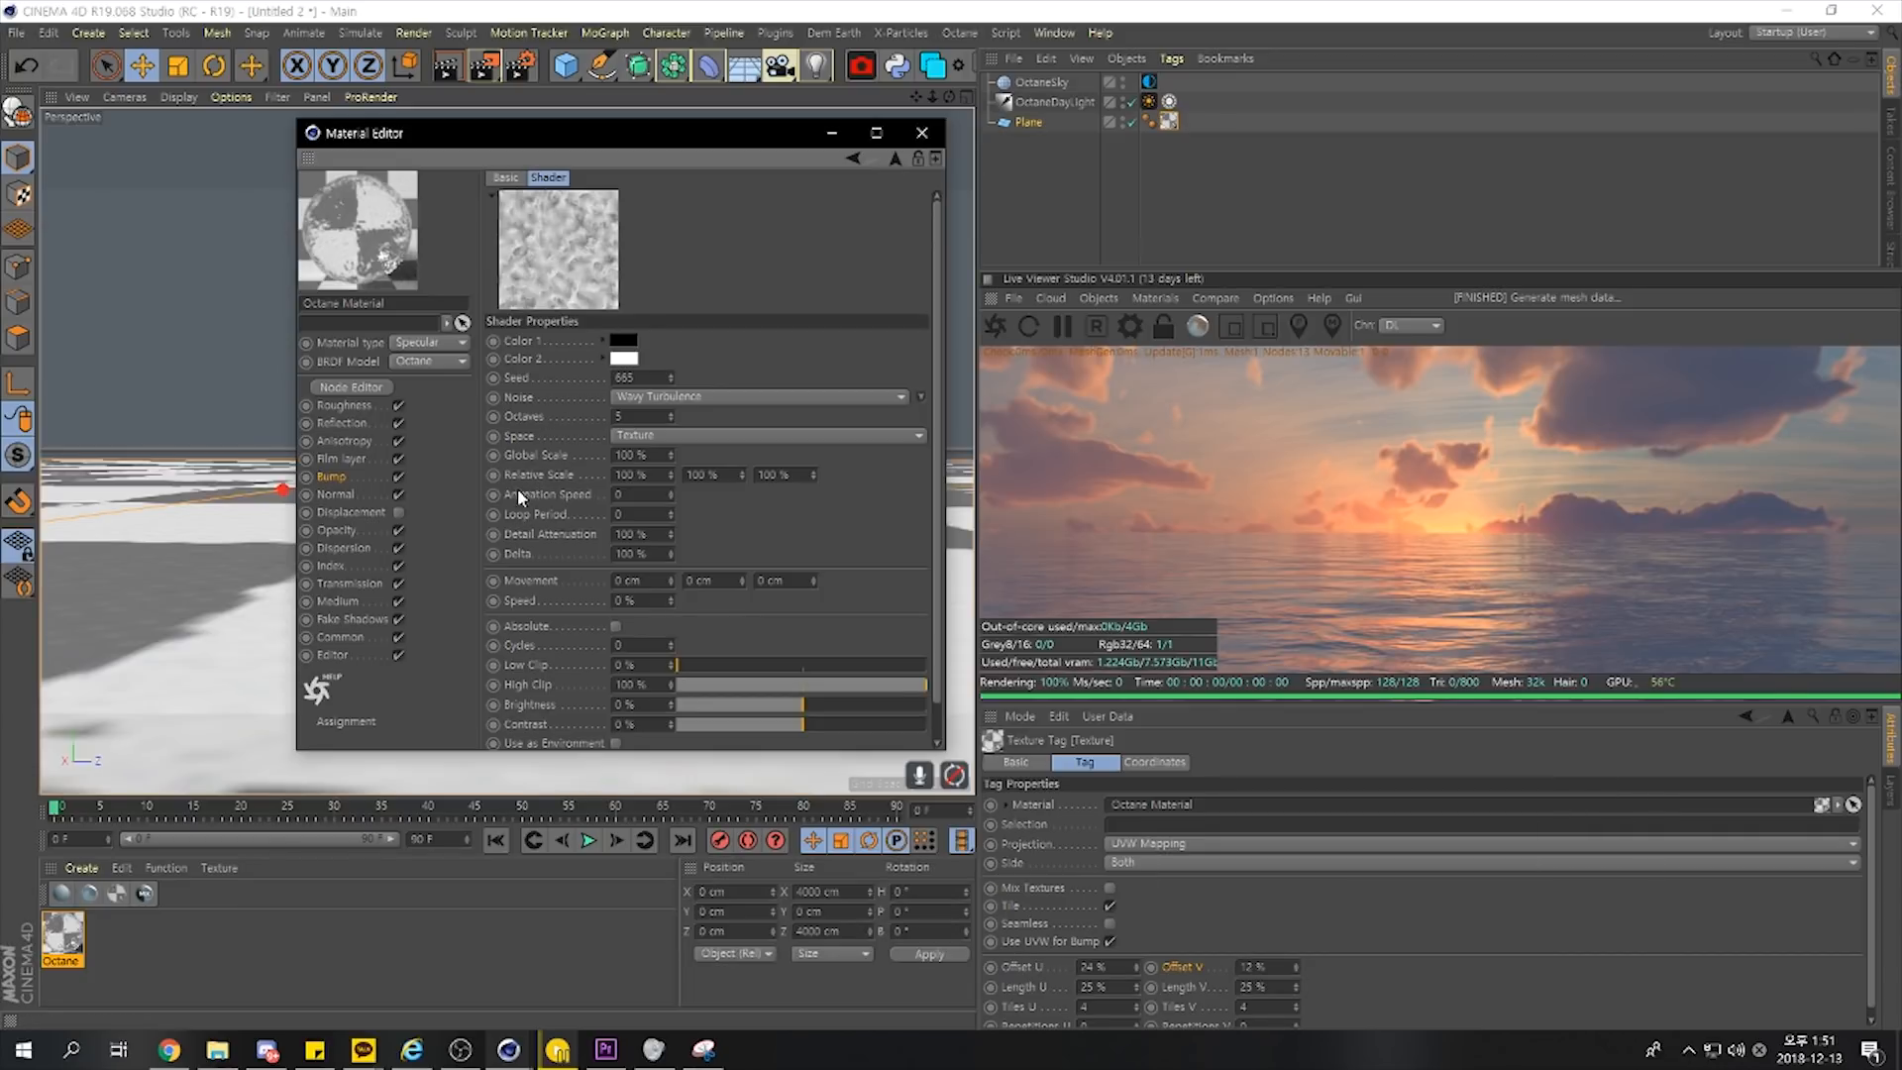
pyautogui.click(570, 498)
pyautogui.write('1')
pyautogui.press('Return')
pyautogui.doubleClick(618, 494)
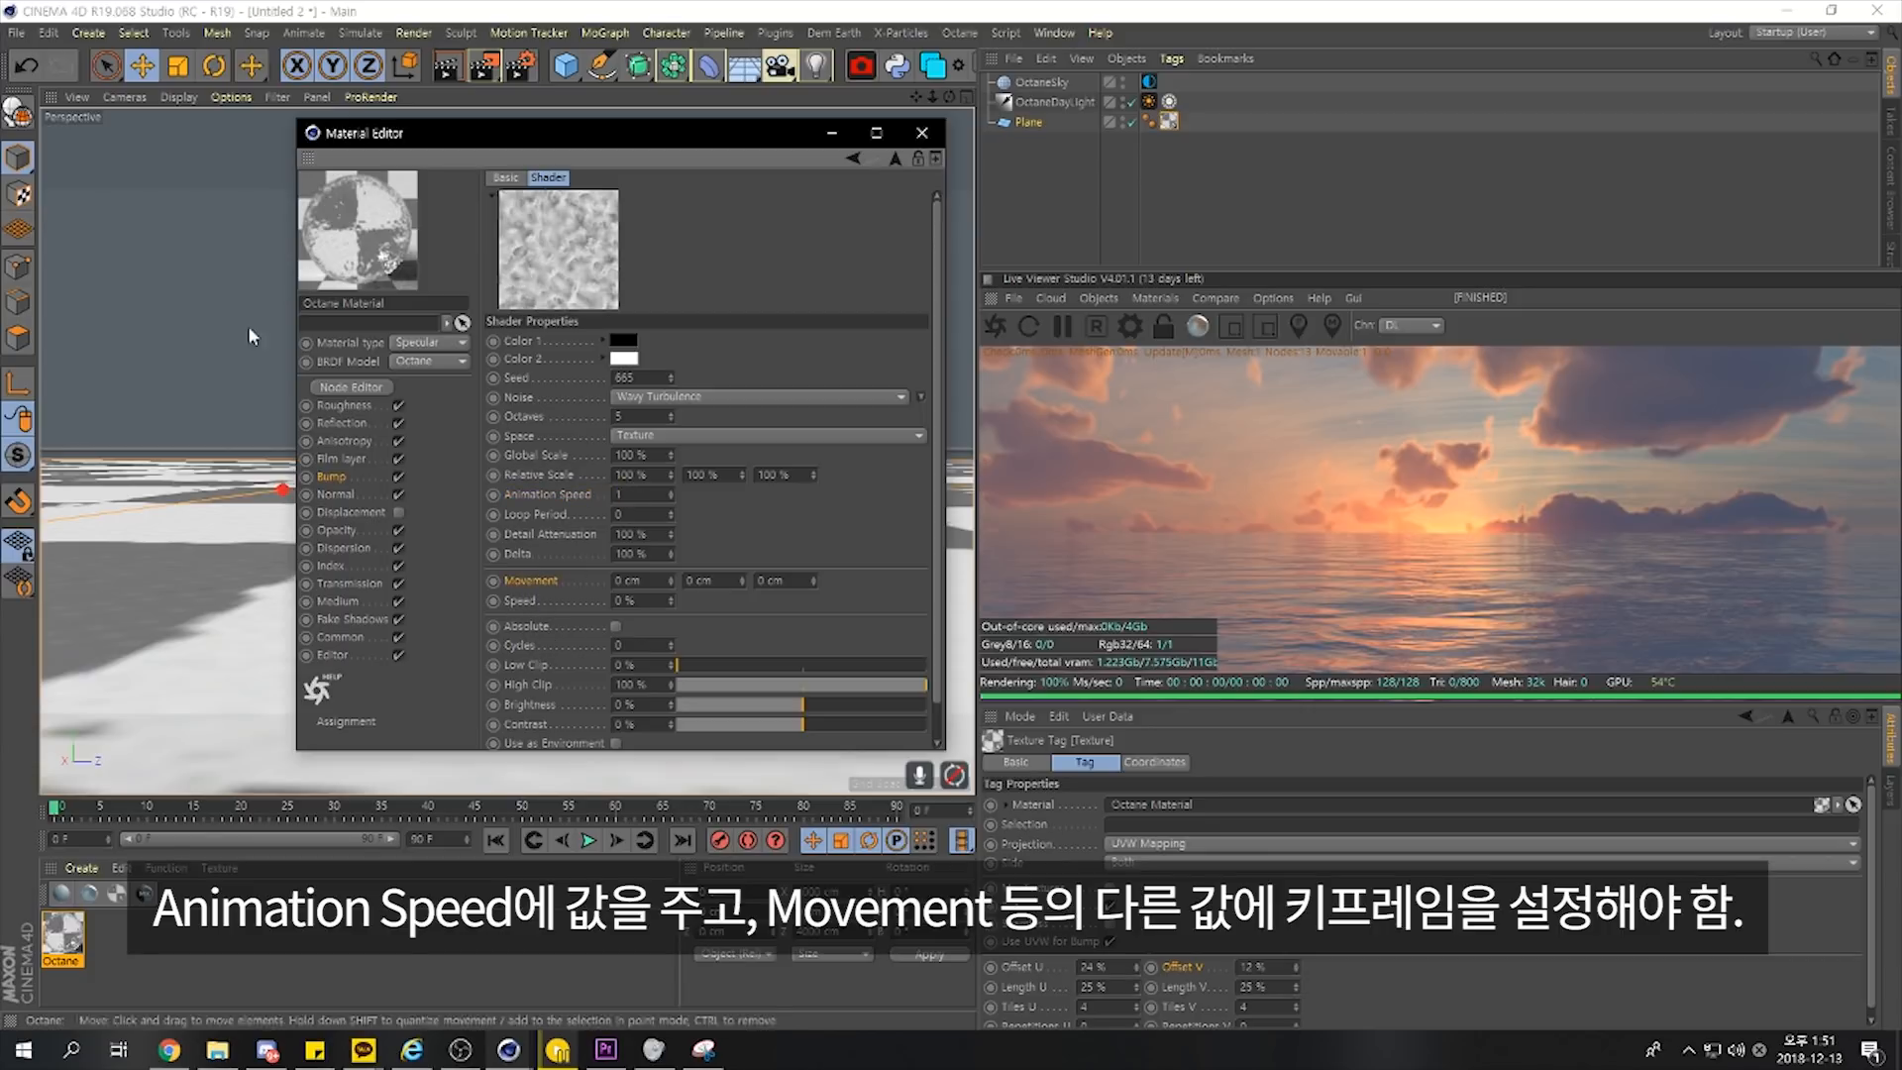
pyautogui.click(524, 492)
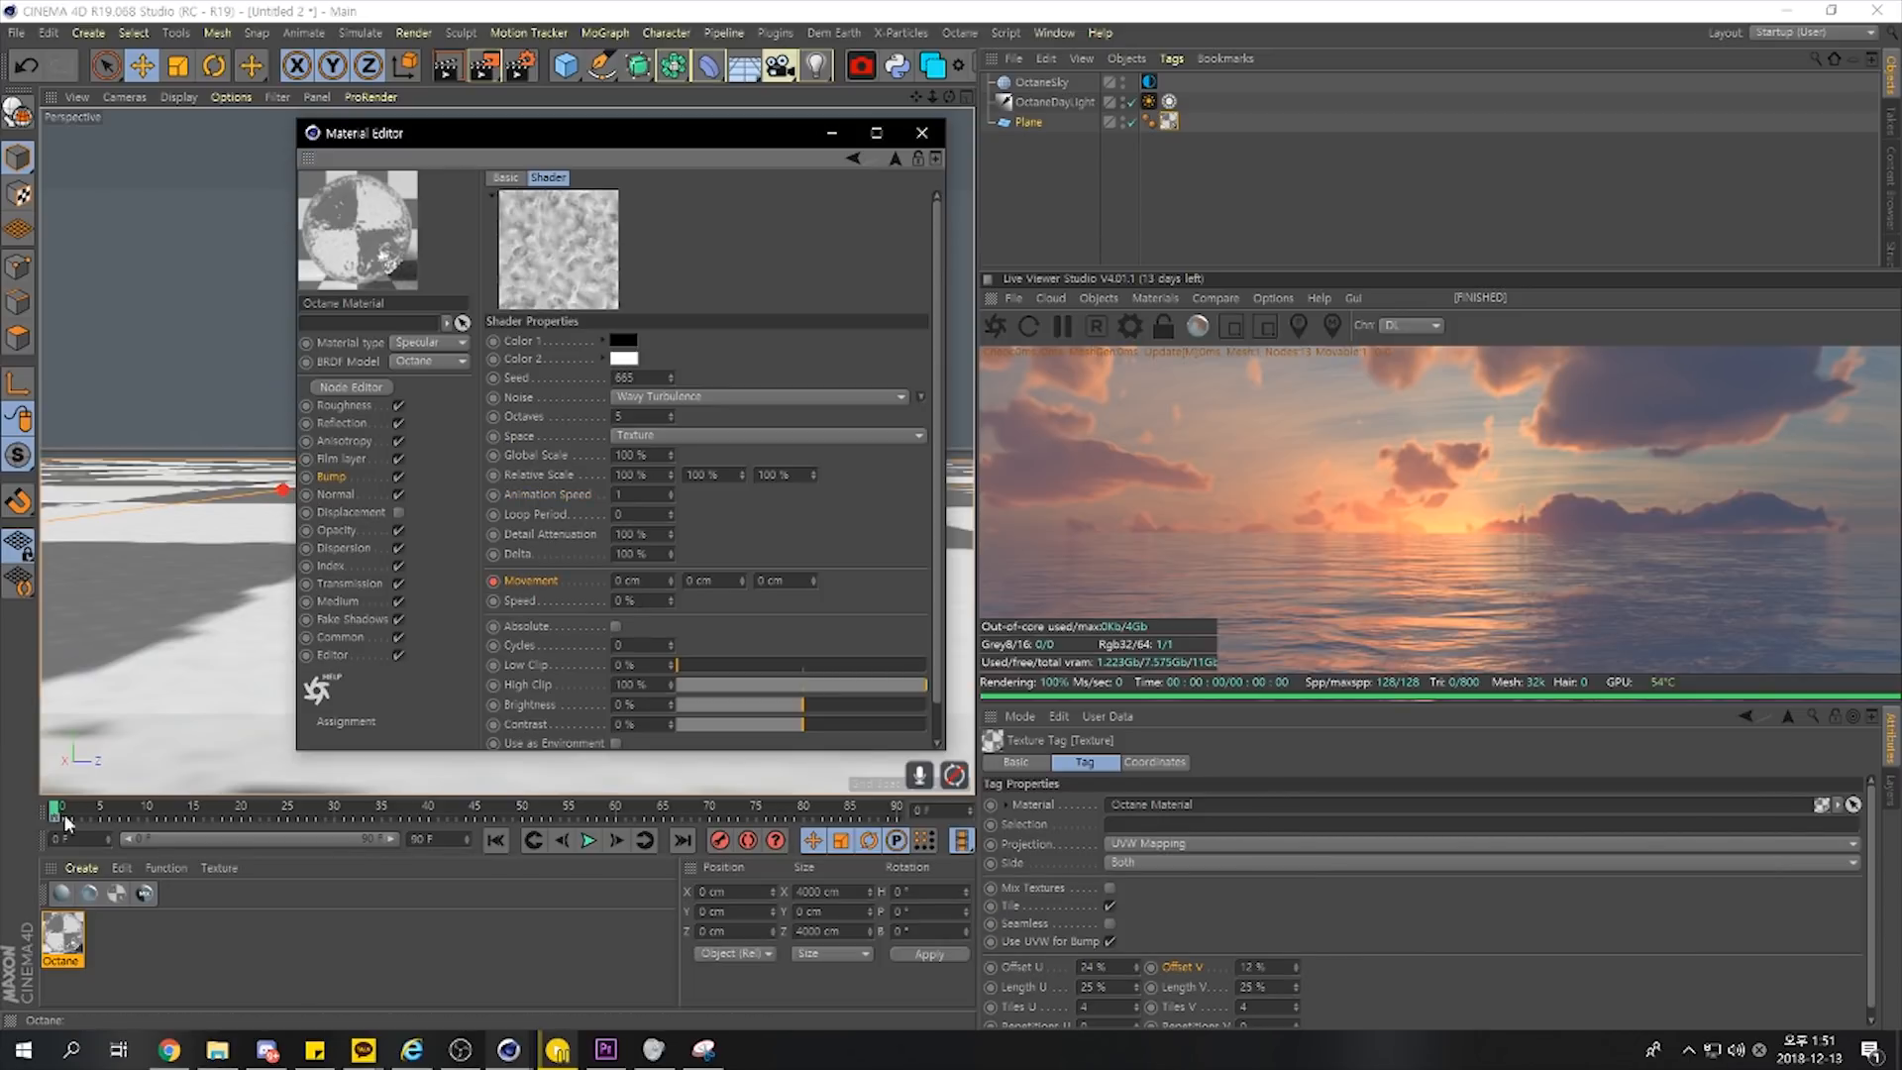
# Set the bump noise's first Movement value to 50 cm at frame 90 and close the material editor
pyautogui.click(897, 800)
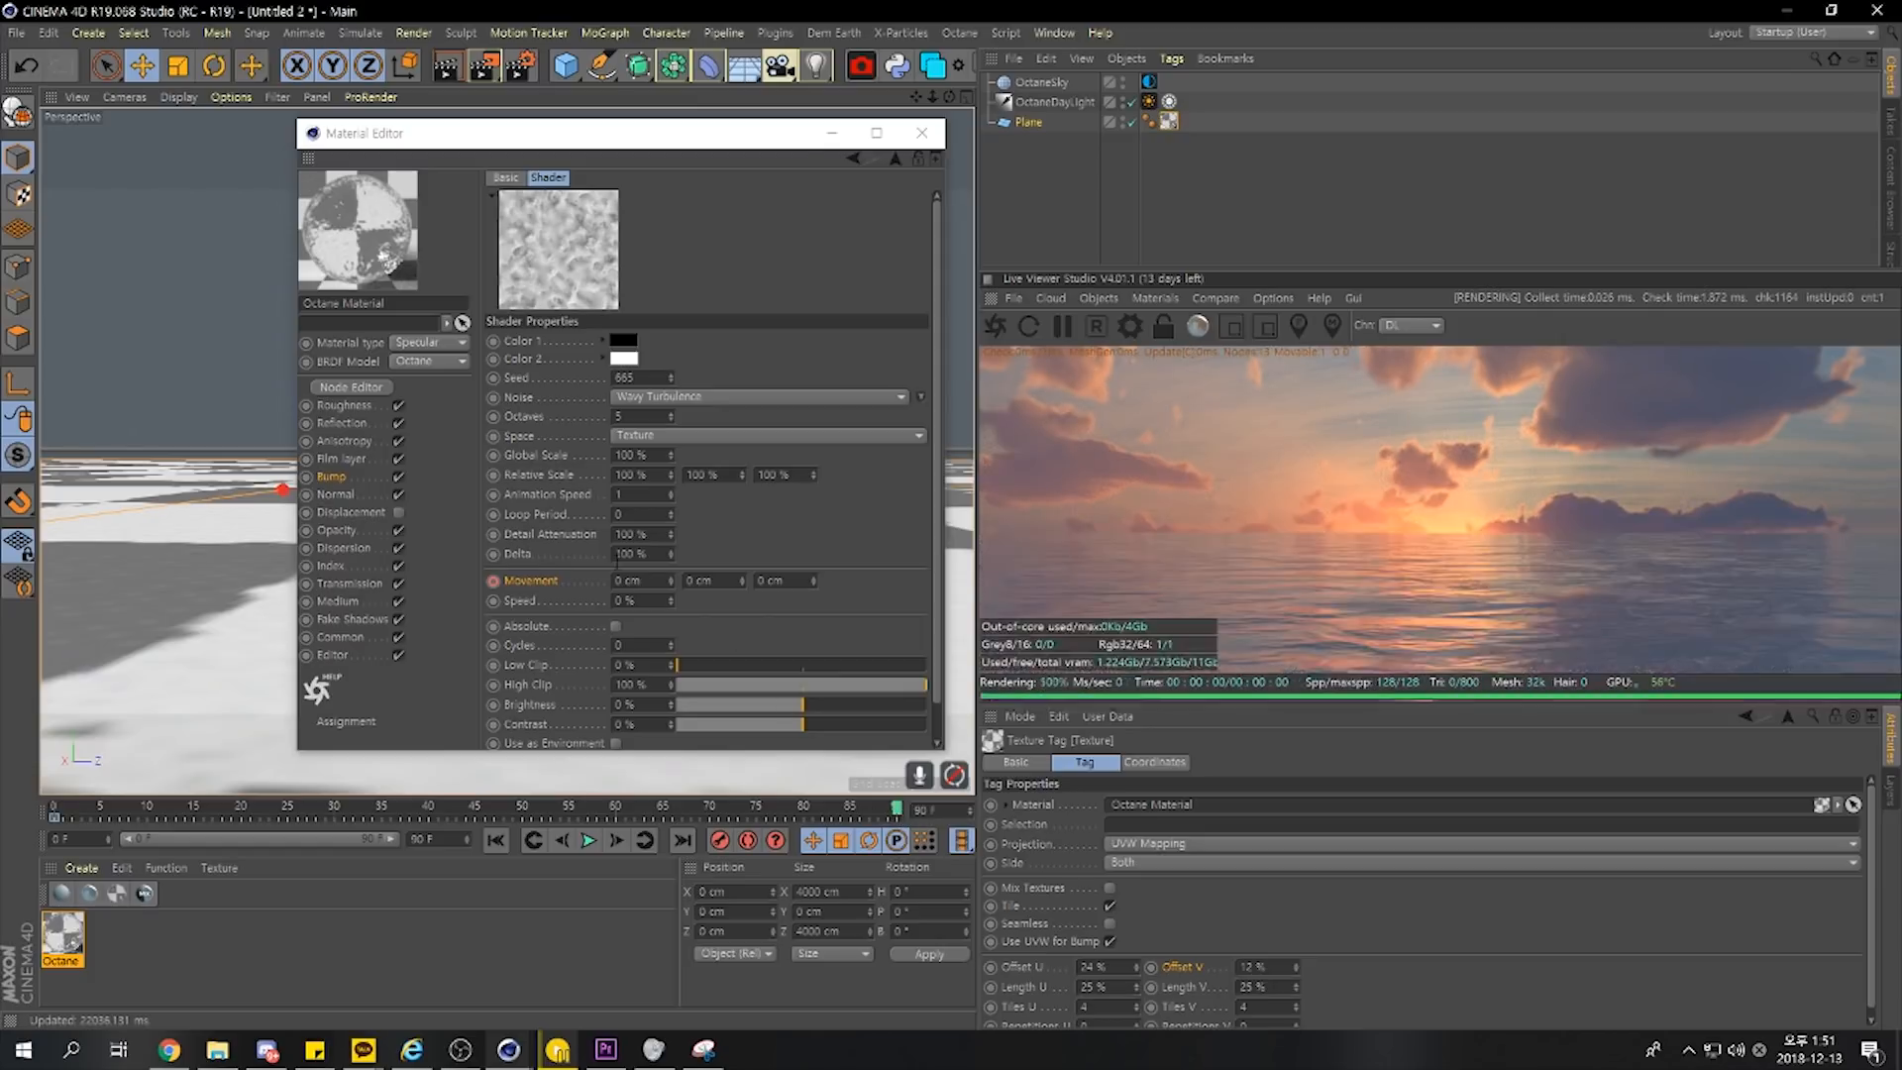
pyautogui.click(634, 581)
pyautogui.write('50')
pyautogui.press('Return')
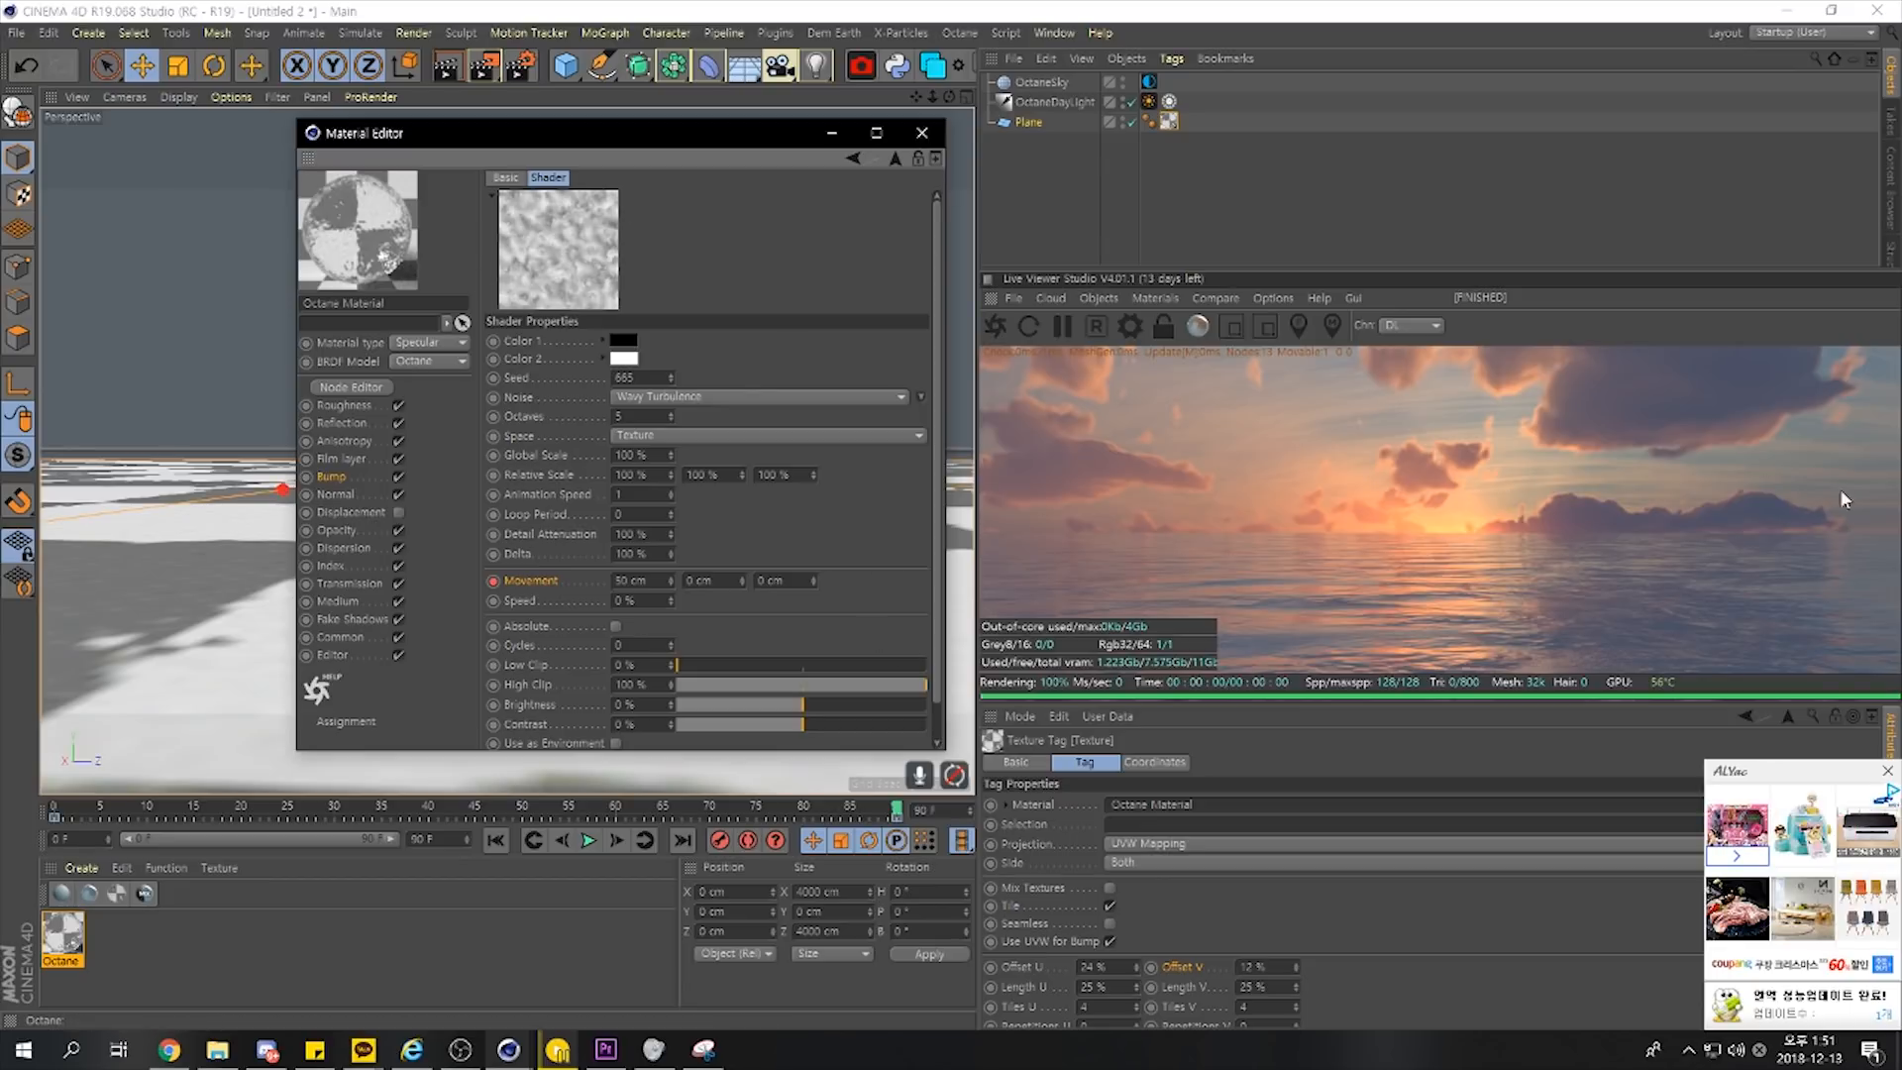
pyautogui.moveTo(636, 142); pyautogui.dragTo(619, 150)
pyautogui.click(900, 146)
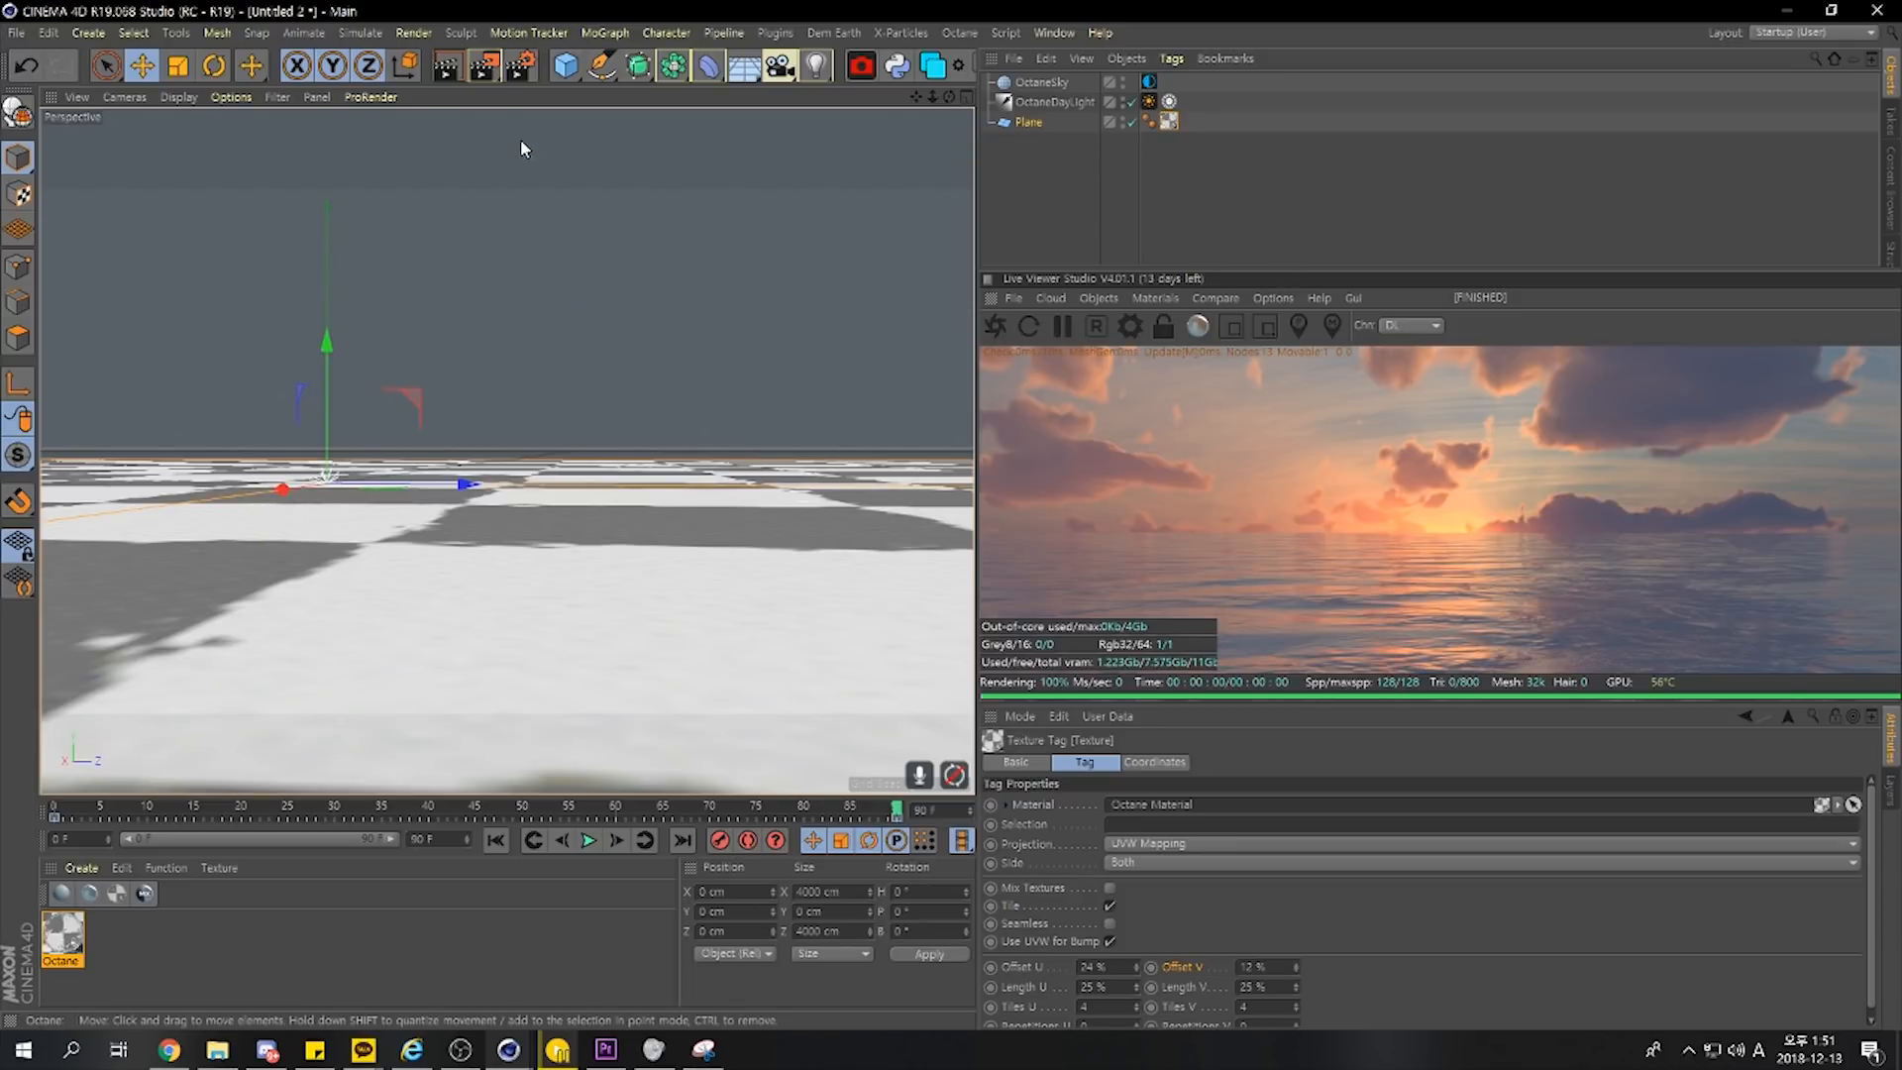
# Render the ocean animation to the Picture Viewer and look through the history of rendered frames
pyautogui.click(476, 71)
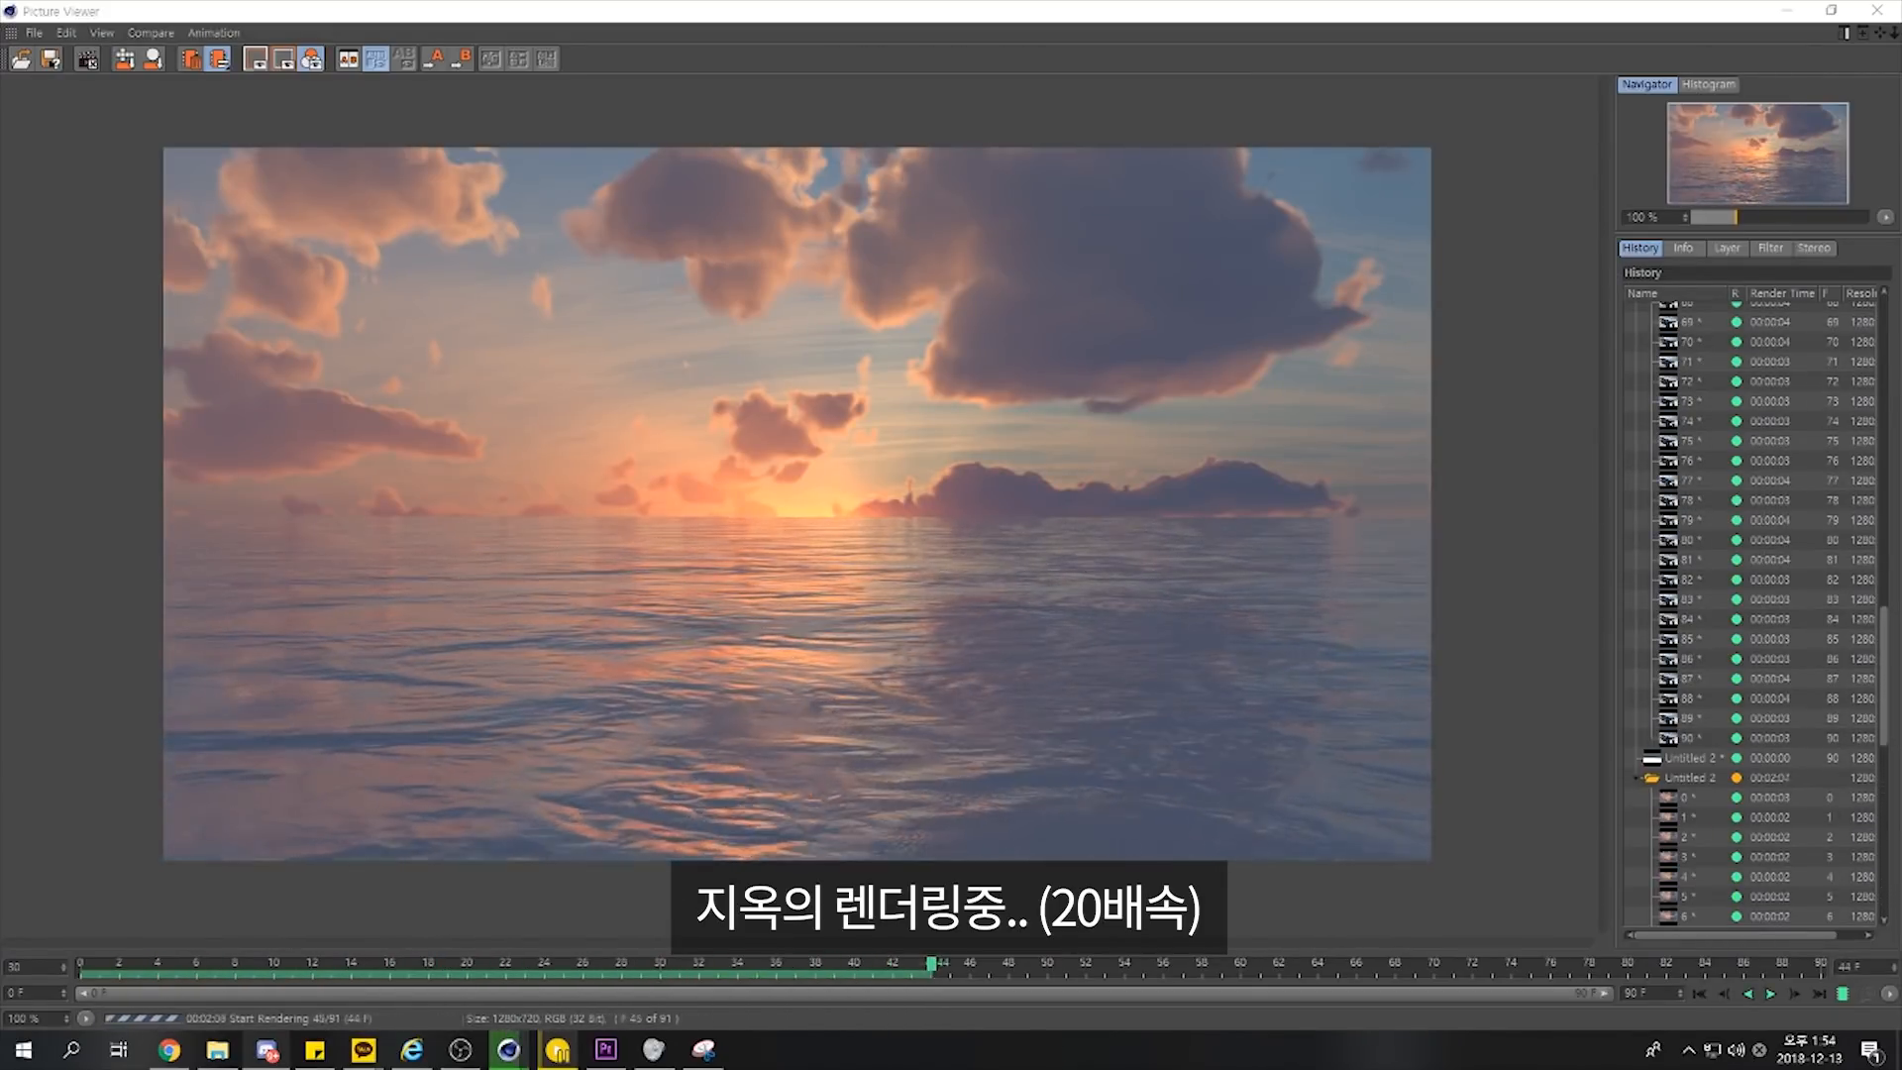
pyautogui.click(1826, 886)
pyautogui.scroll(-15, 1825, 886)
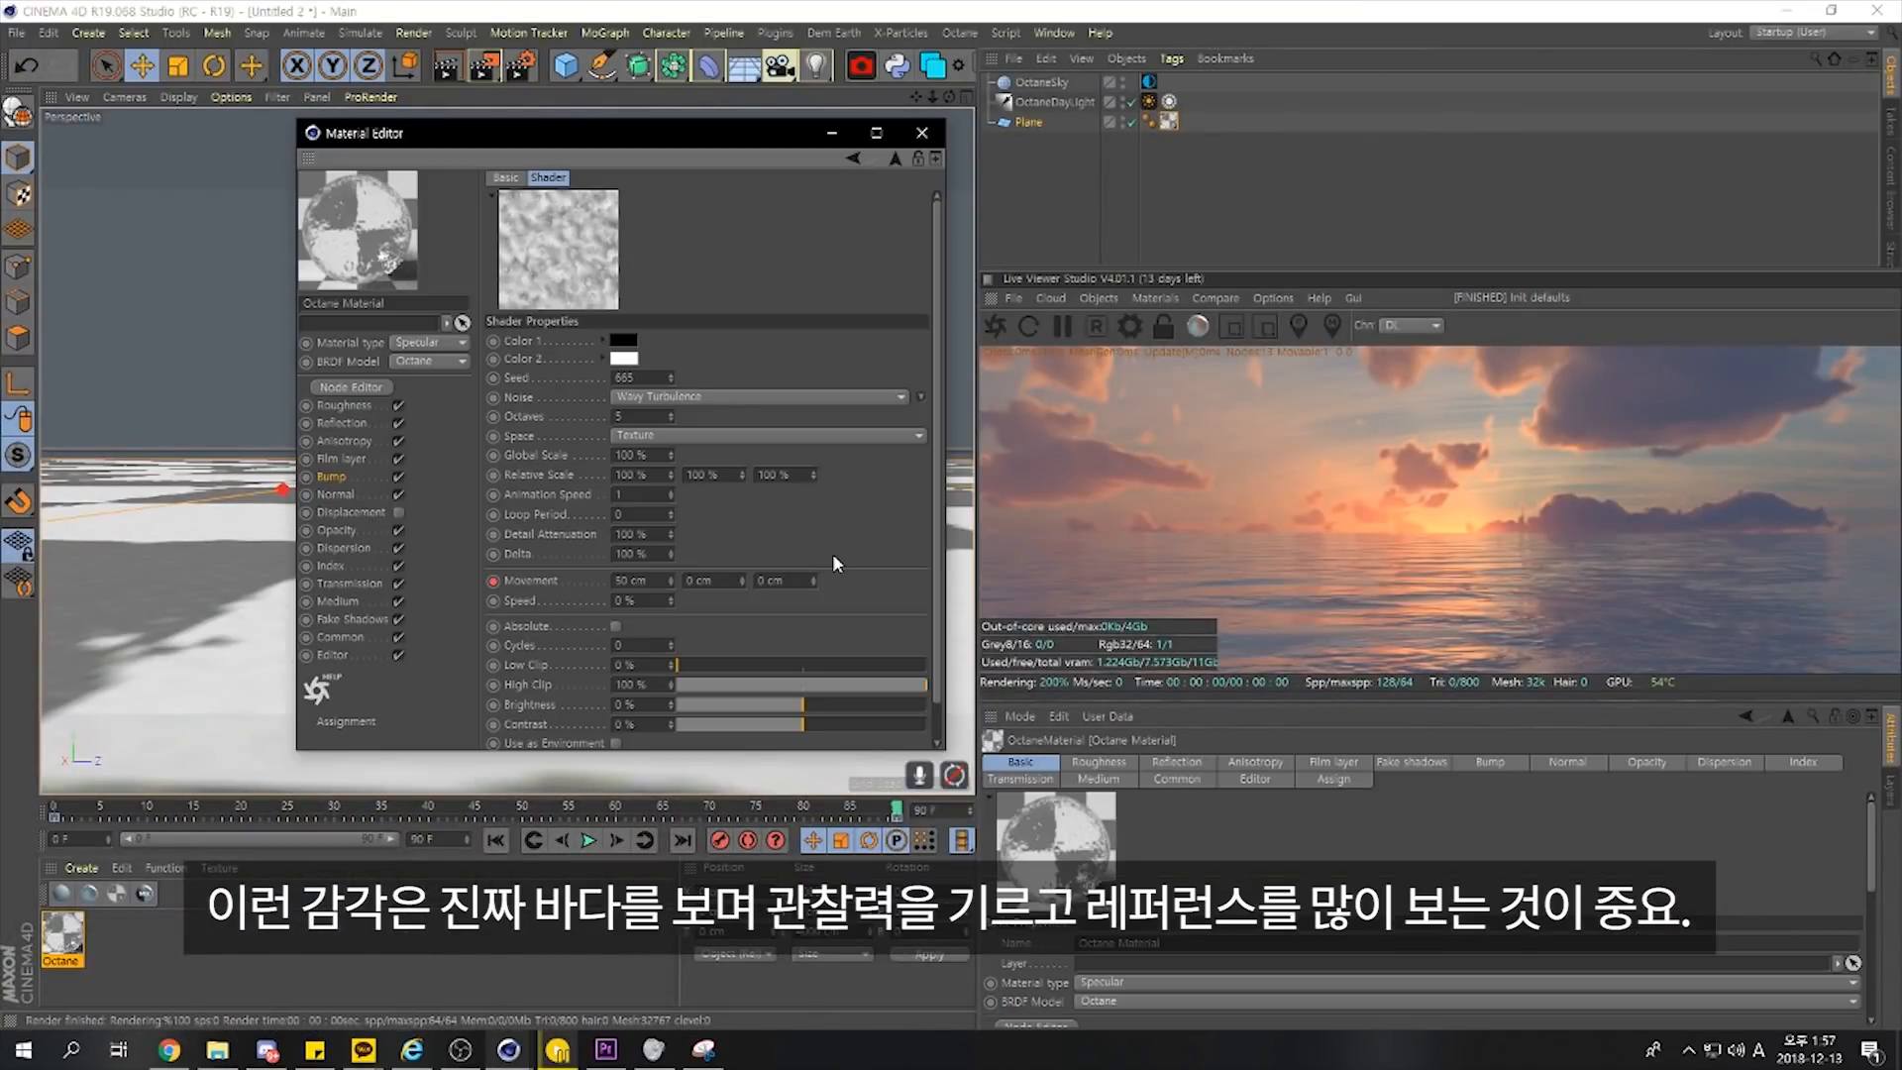
# Scrub the timeline from frame 0 to 90 and set the bump noise's Animation Speed to 0.5
pyautogui.click(57, 812)
pyautogui.moveTo(57, 813); pyautogui.dragTo(898, 810)
pyautogui.click(648, 582)
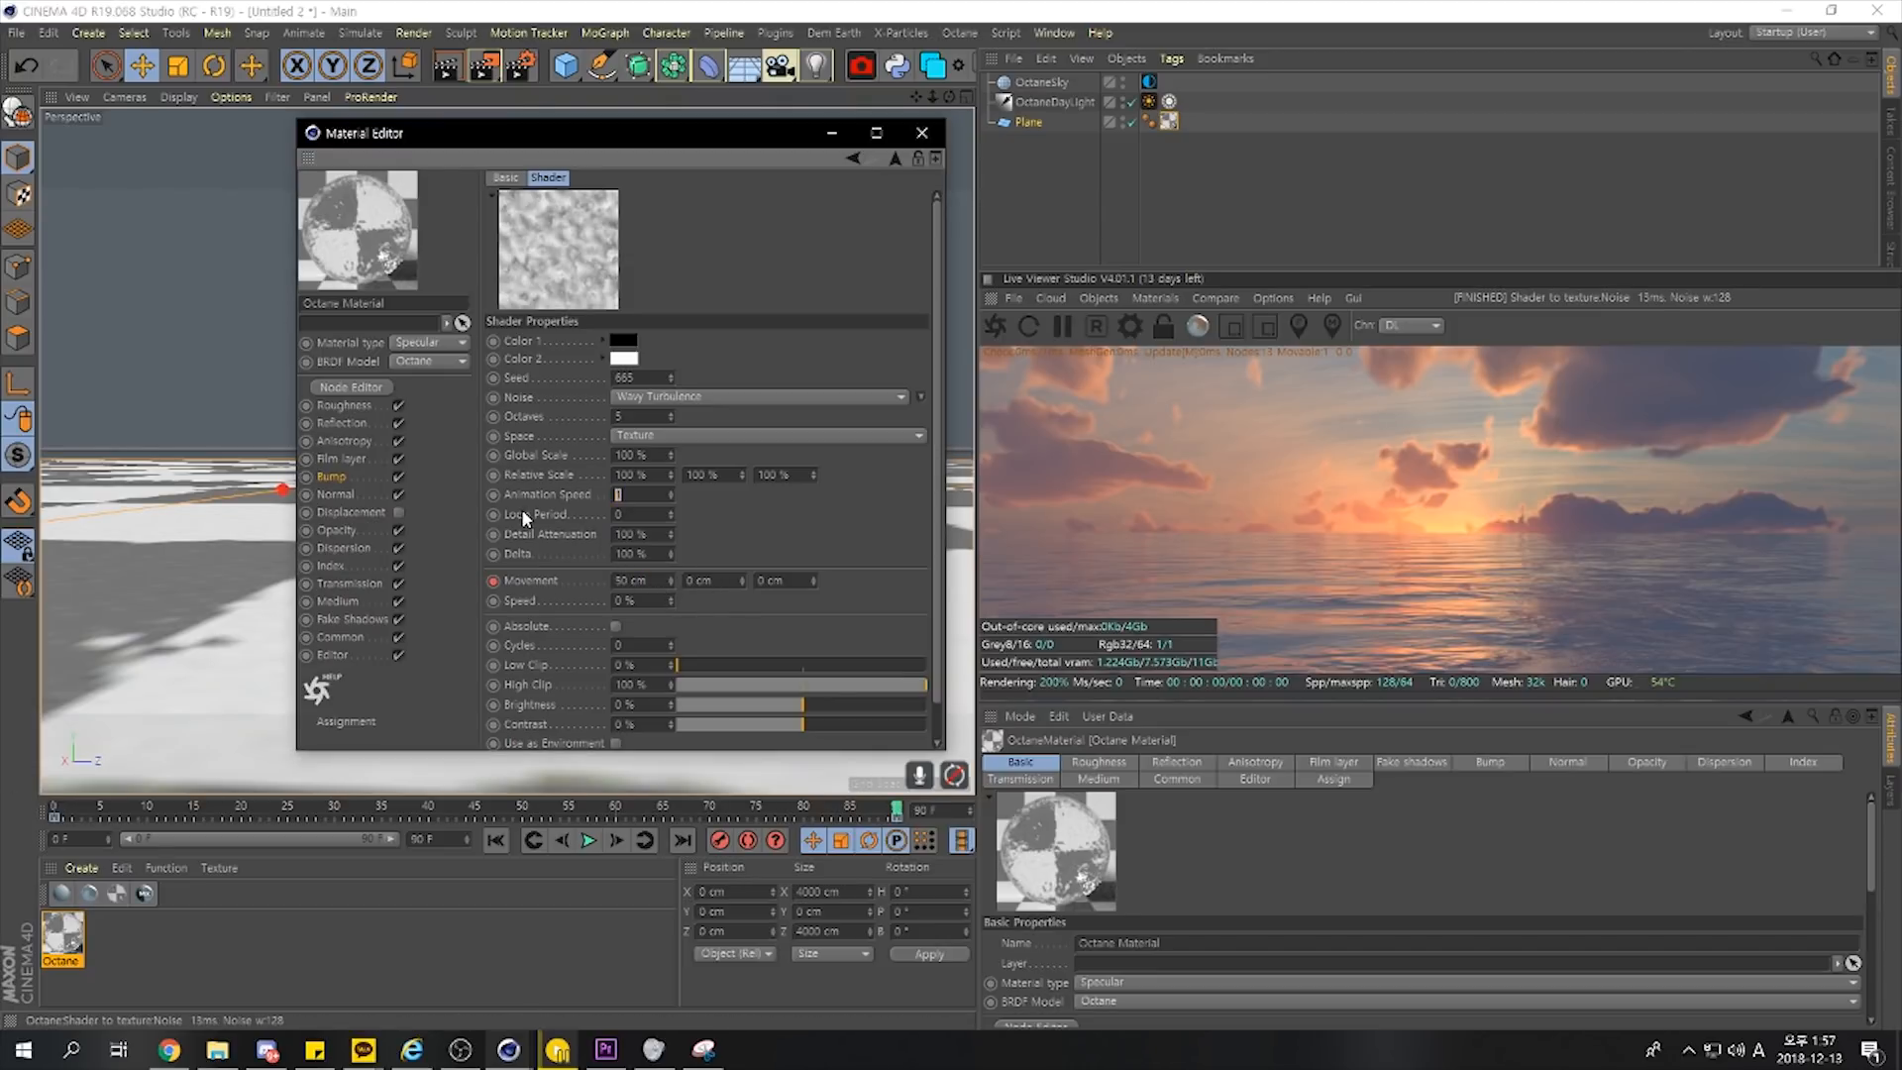
pyautogui.write('0.5')
pyautogui.press('Return')
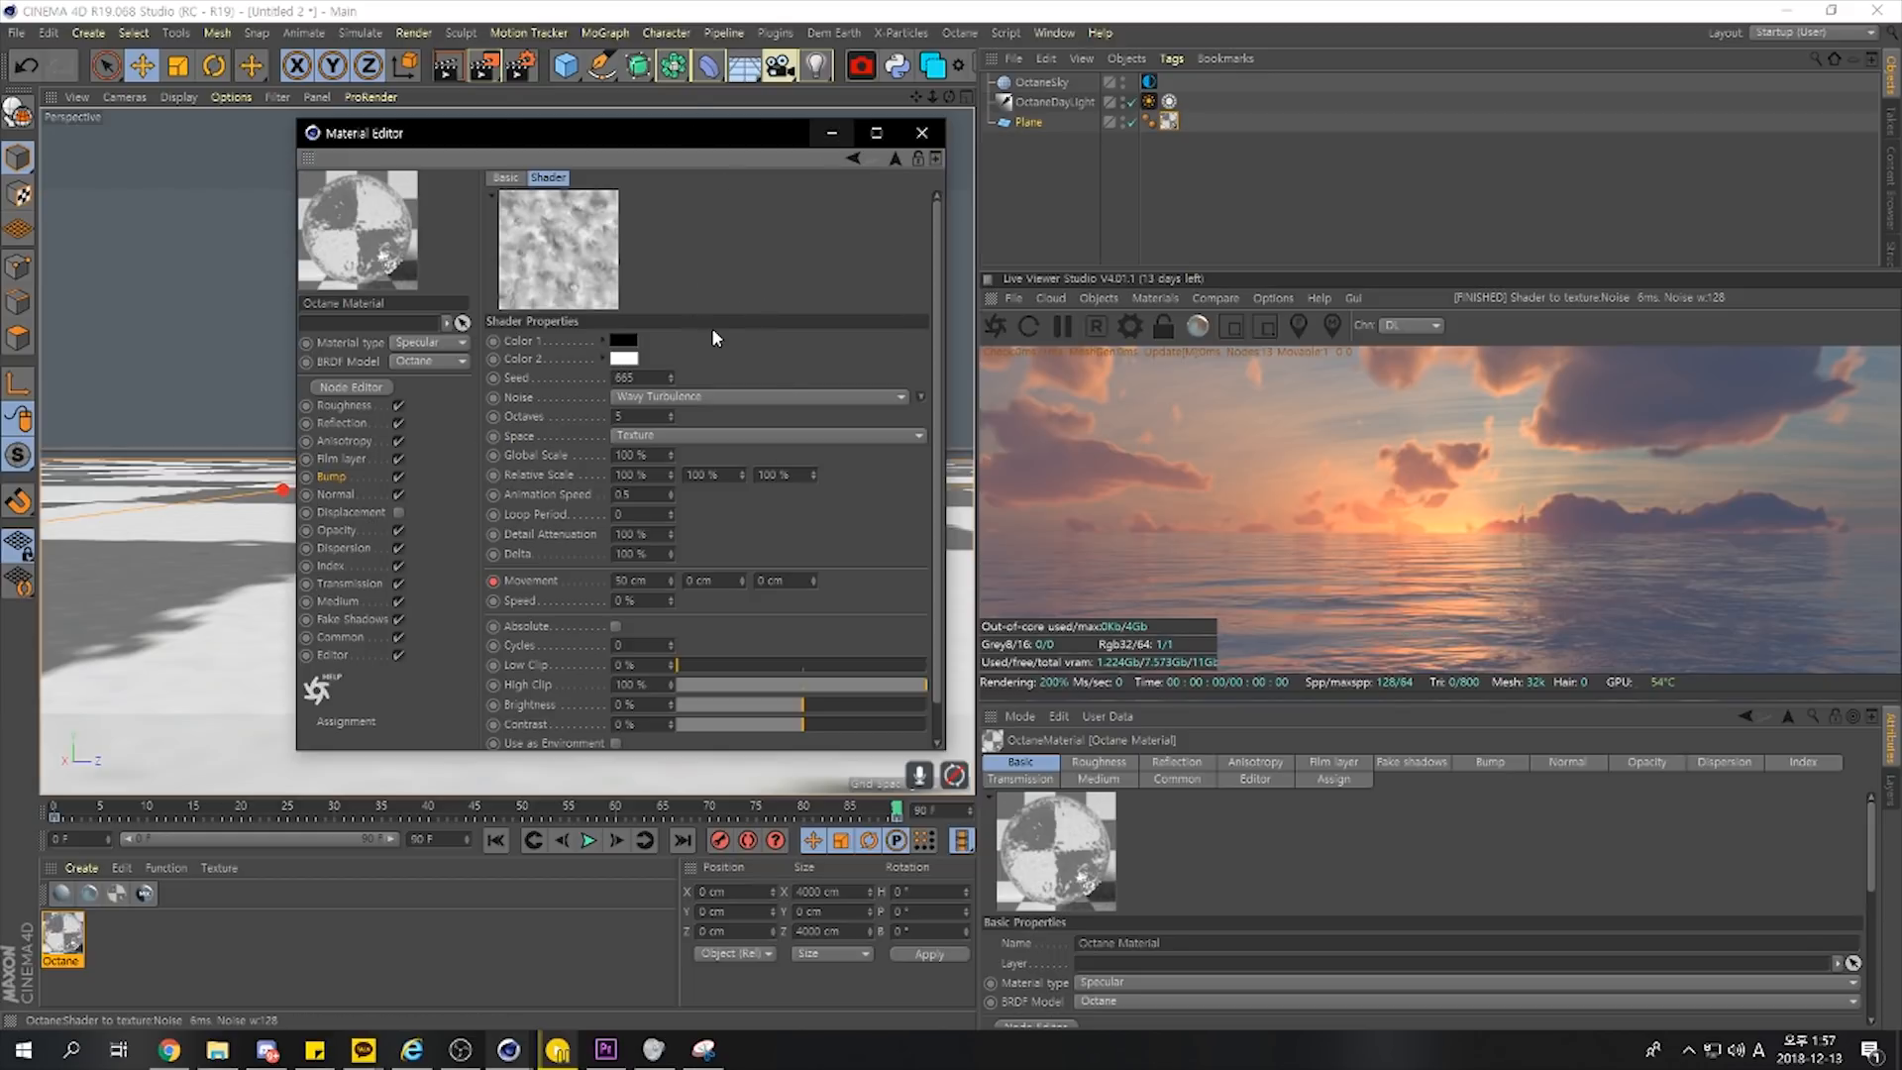
pyautogui.click(923, 134)
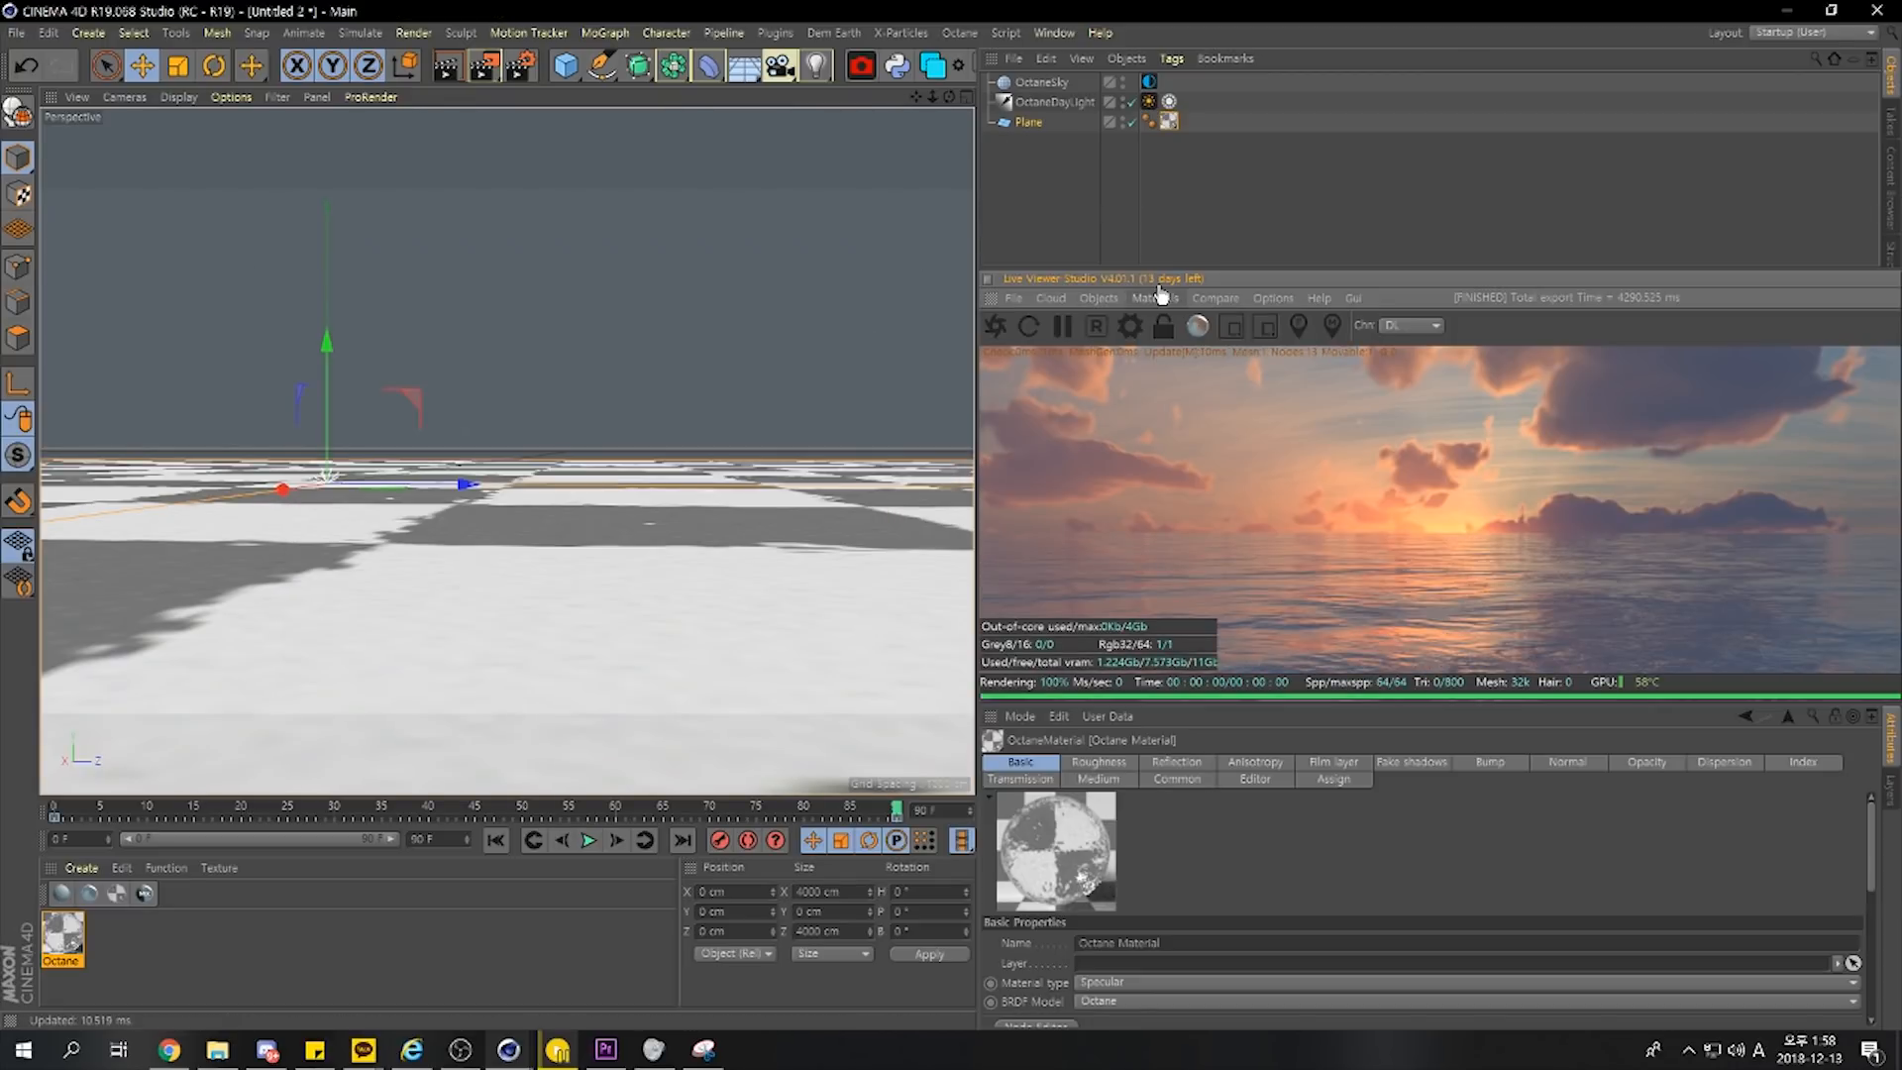
# Add a cube, move it to about 288 cm along Z and flatten it to about 57 cm high
pyautogui.click(565, 65)
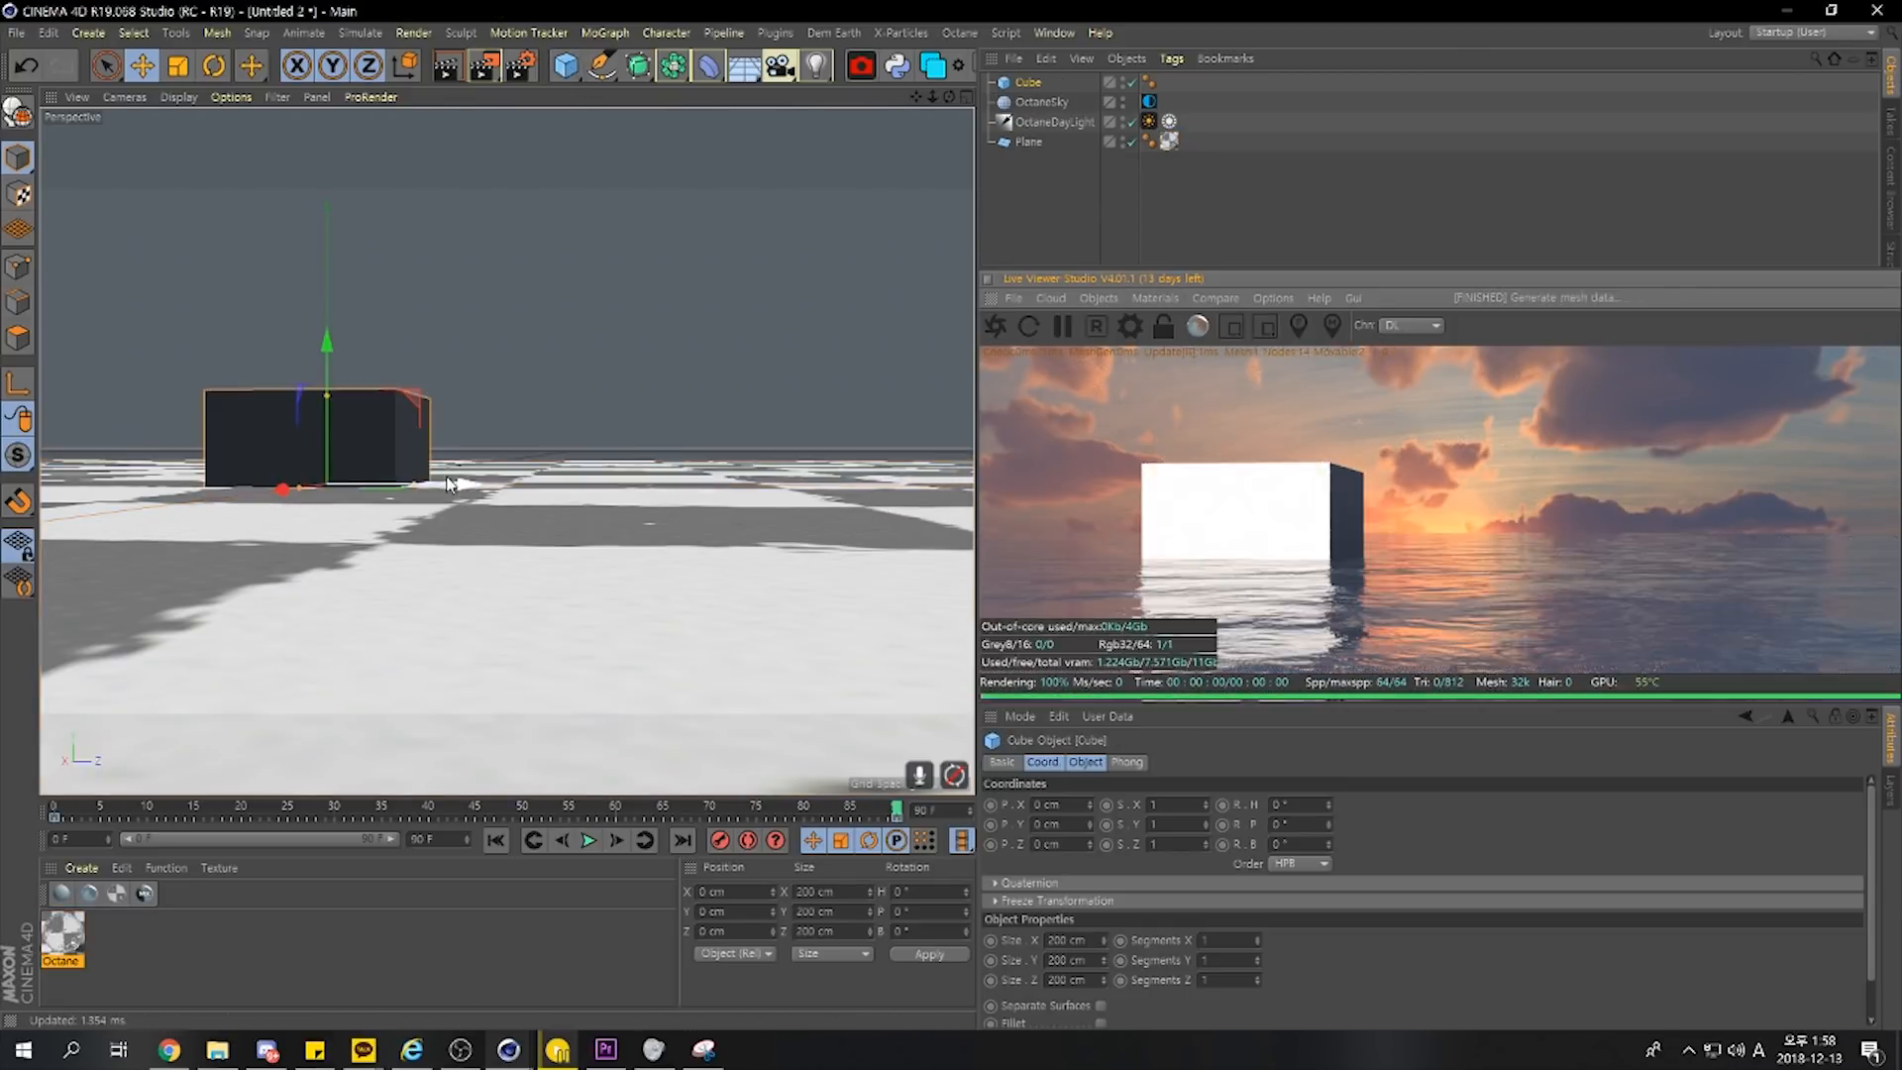
pyautogui.moveTo(646, 510); pyautogui.dragTo(711, 510)
pyautogui.moveTo(563, 394); pyautogui.dragTo(563, 456)
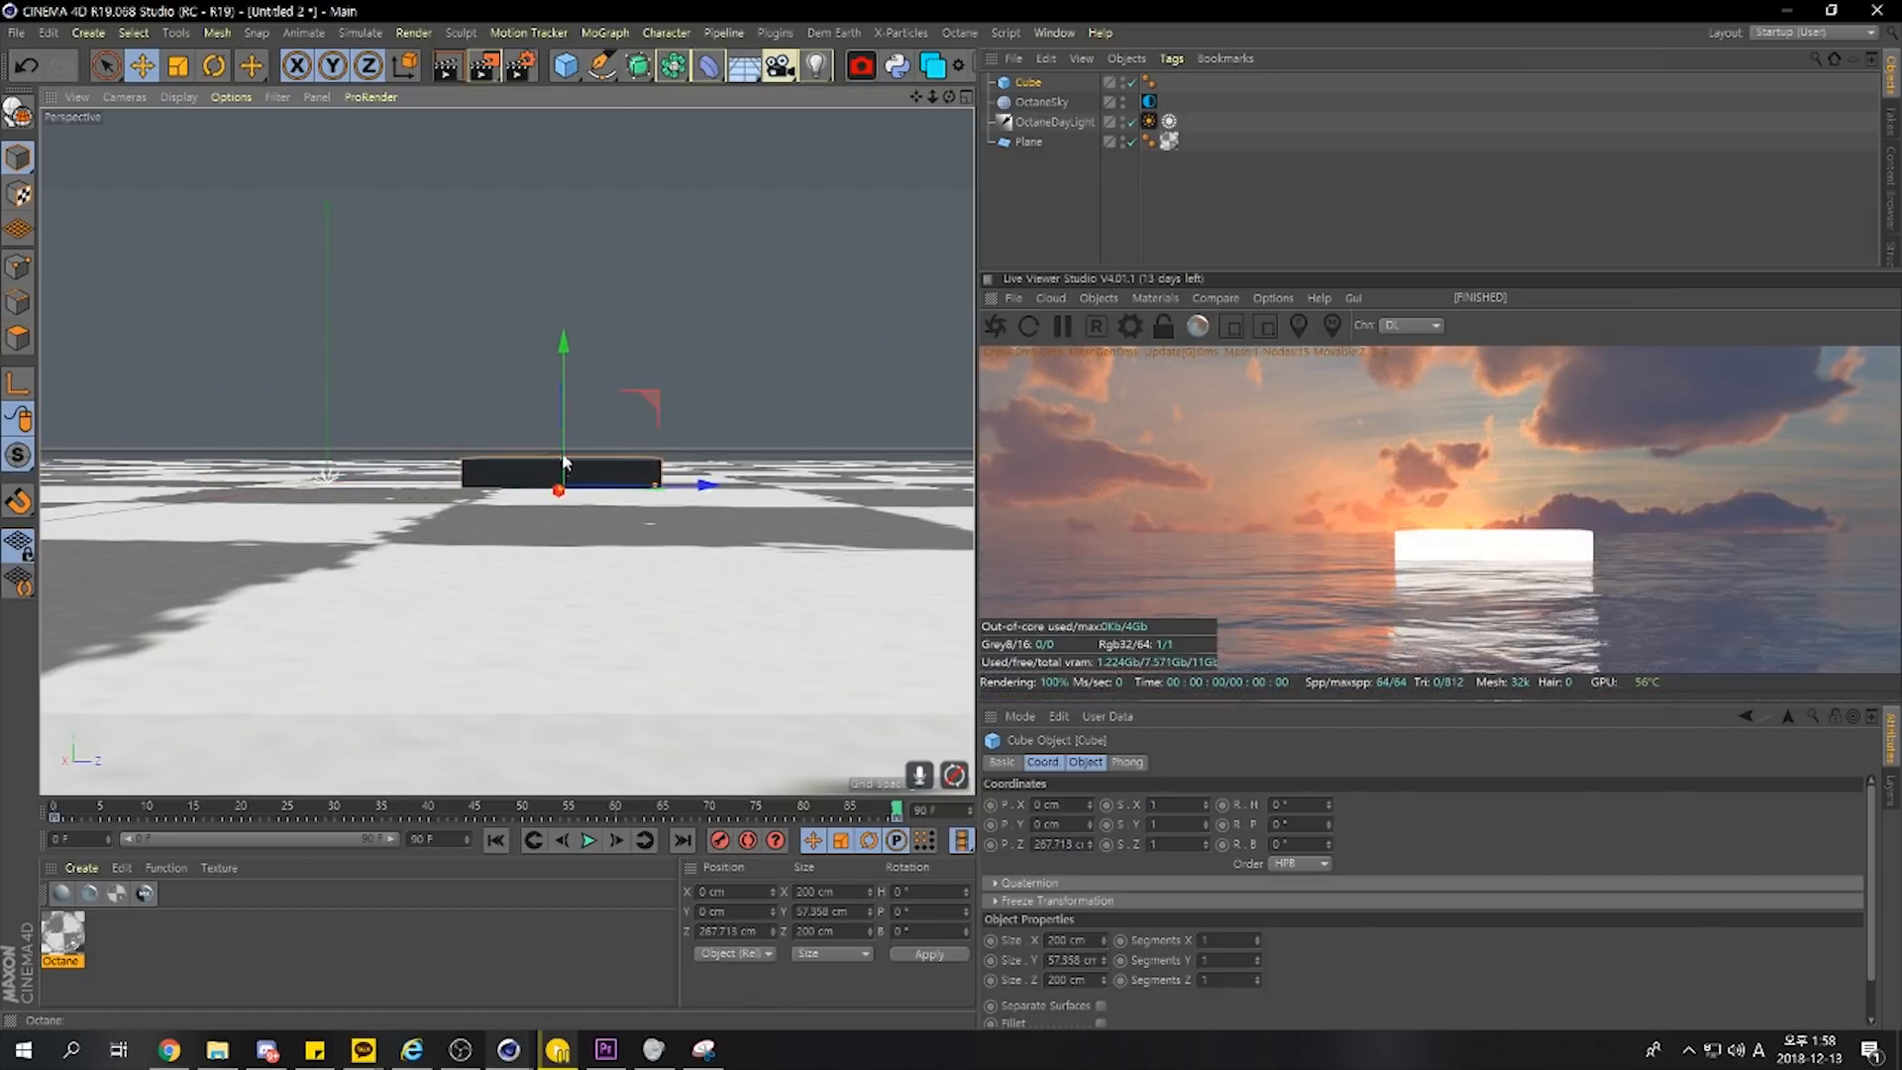
# Add a landscape object to the water plane and delete the flattened cube
pyautogui.moveTo(565, 65); pyautogui.dragTo(949, 199)
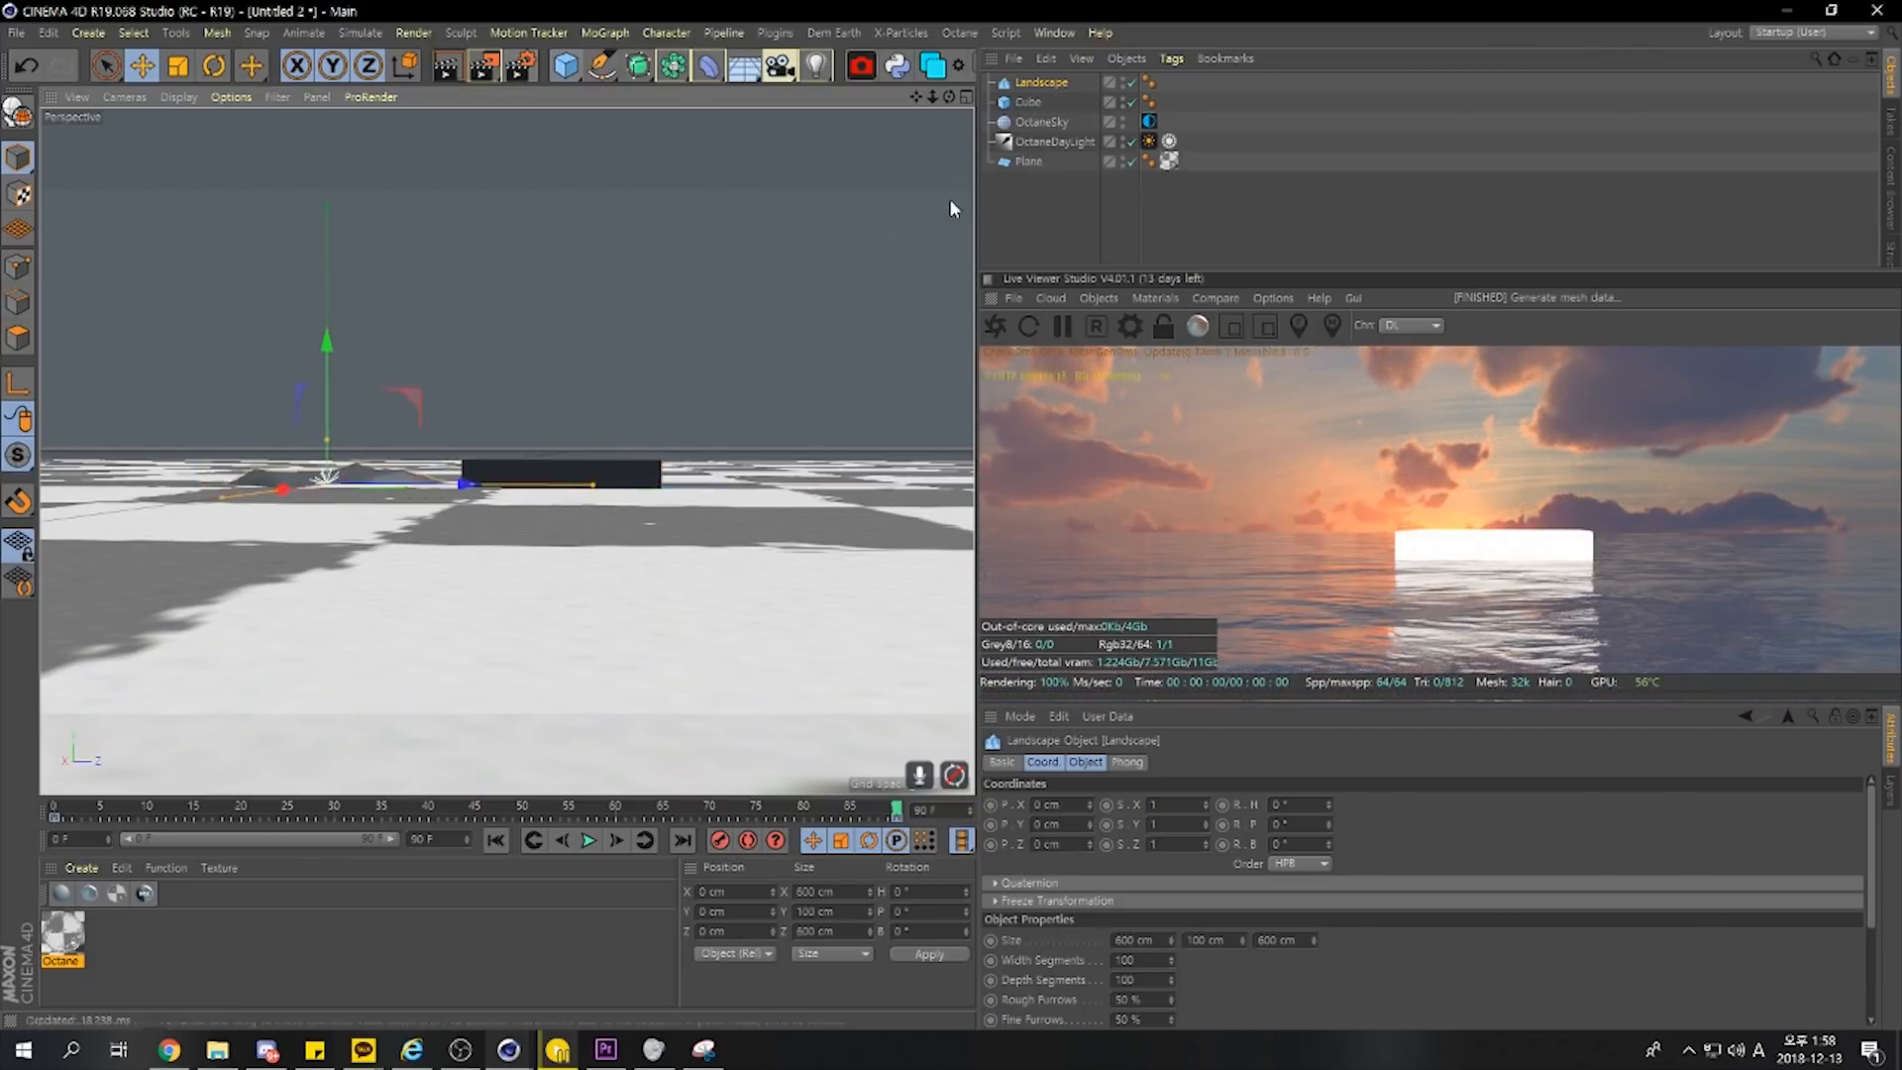
pyautogui.click(622, 474)
pyautogui.press('Delete')
# Move the landscape to about 152 cm along Z, raise it slightly and increase its height to about 183 cm
pyautogui.moveTo(390, 475); pyautogui.dragTo(596, 503)
pyautogui.moveTo(458, 359); pyautogui.dragTo(458, 353)
pyautogui.moveTo(460, 439); pyautogui.dragTo(458, 401)
pyautogui.moveTo(458, 363)
pyautogui.mouseDown()
pyautogui.moveTo(455, 330)
pyautogui.moveTo(455, 347)
pyautogui.mouseUp()
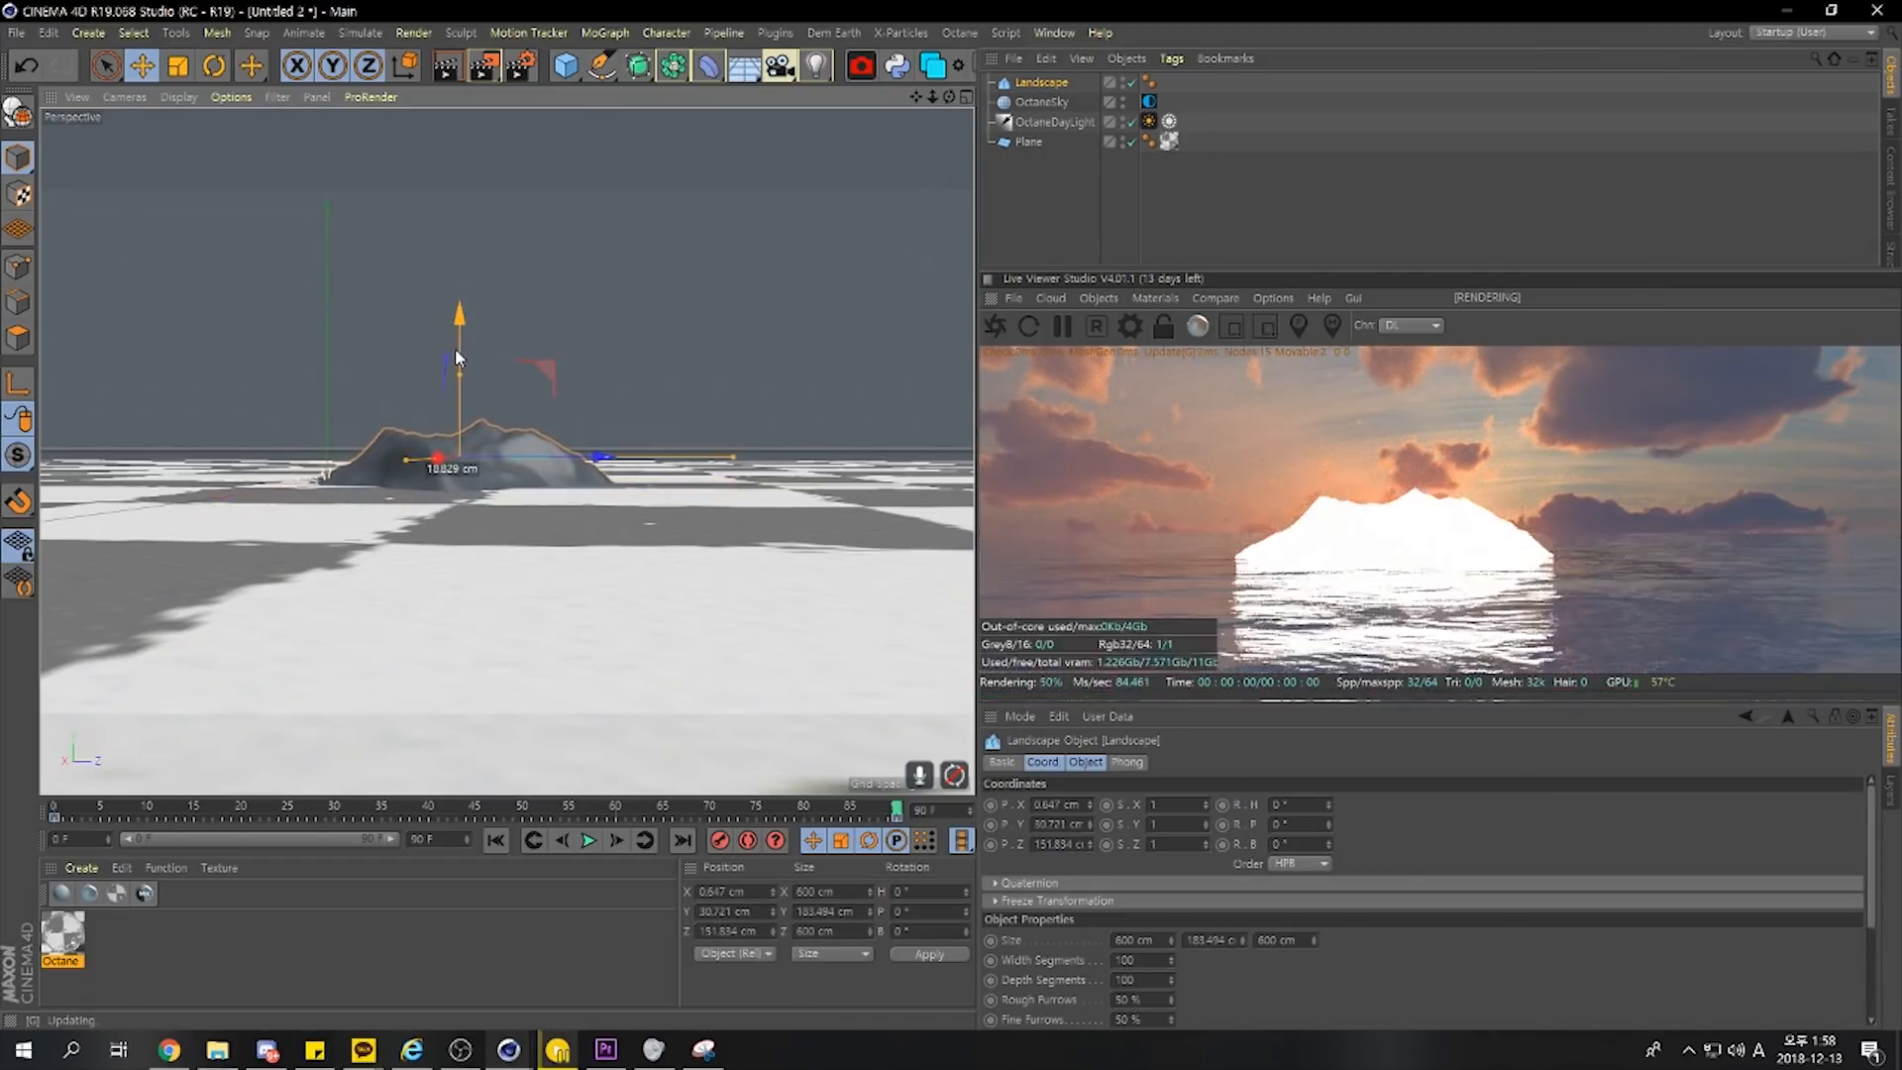
pyautogui.click(1426, 104)
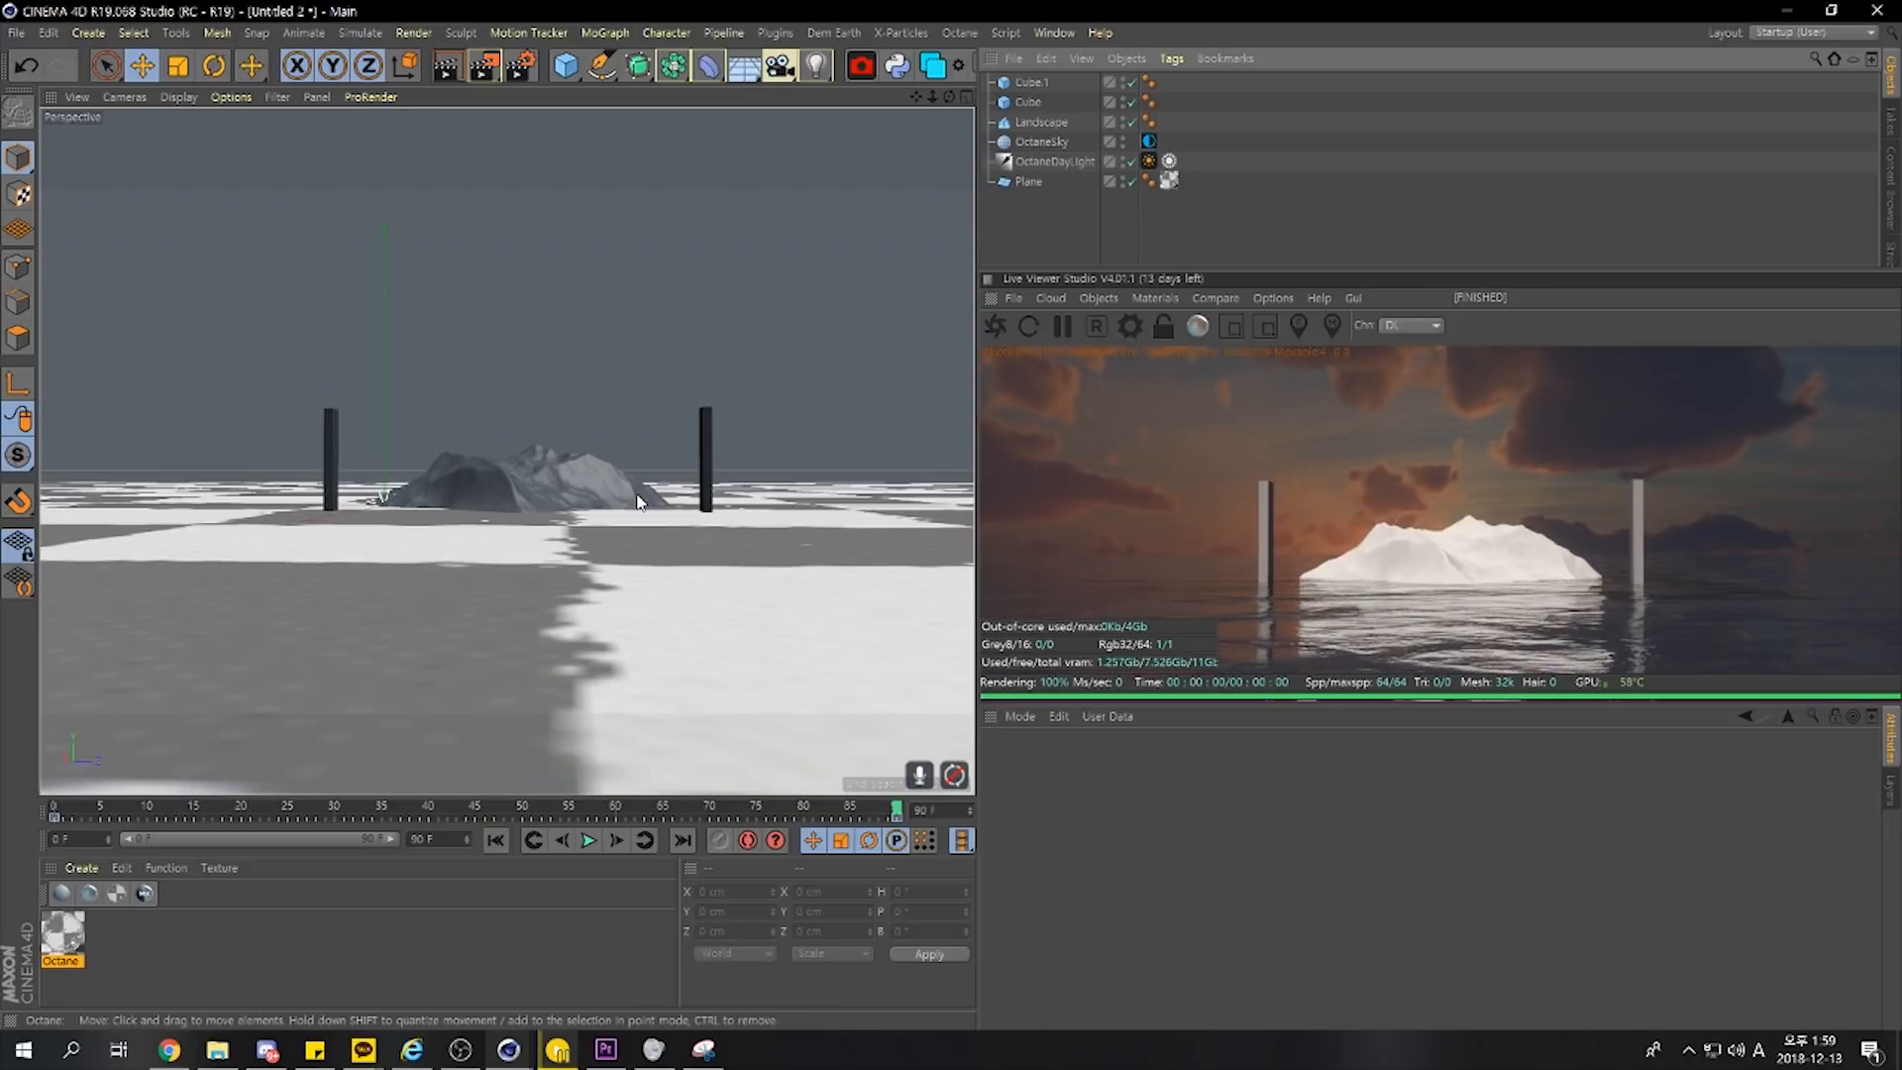
# Raise the daylight's Power to about 0.895 and rotate the sky to about -0.777 RotX and -0.023 RotY
pyautogui.click(1148, 160)
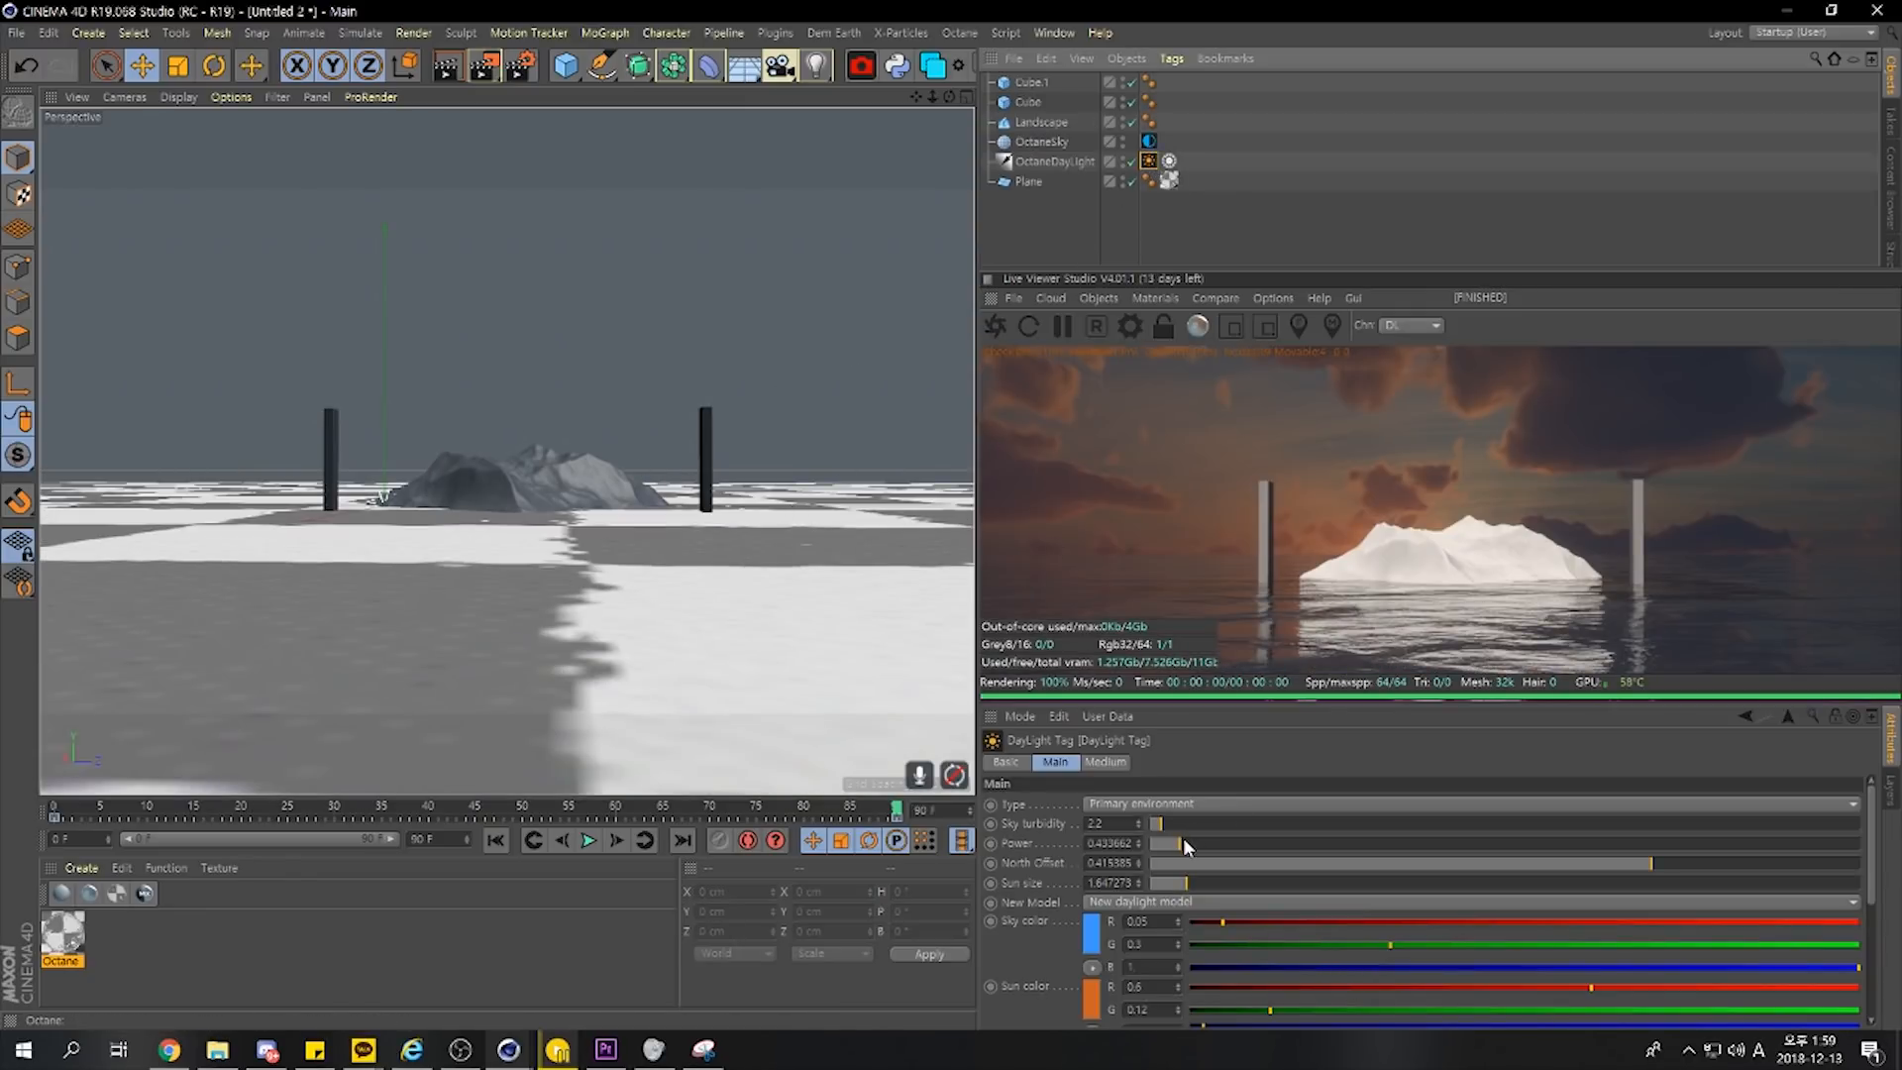
pyautogui.moveTo(1183, 840); pyautogui.dragTo(1214, 841)
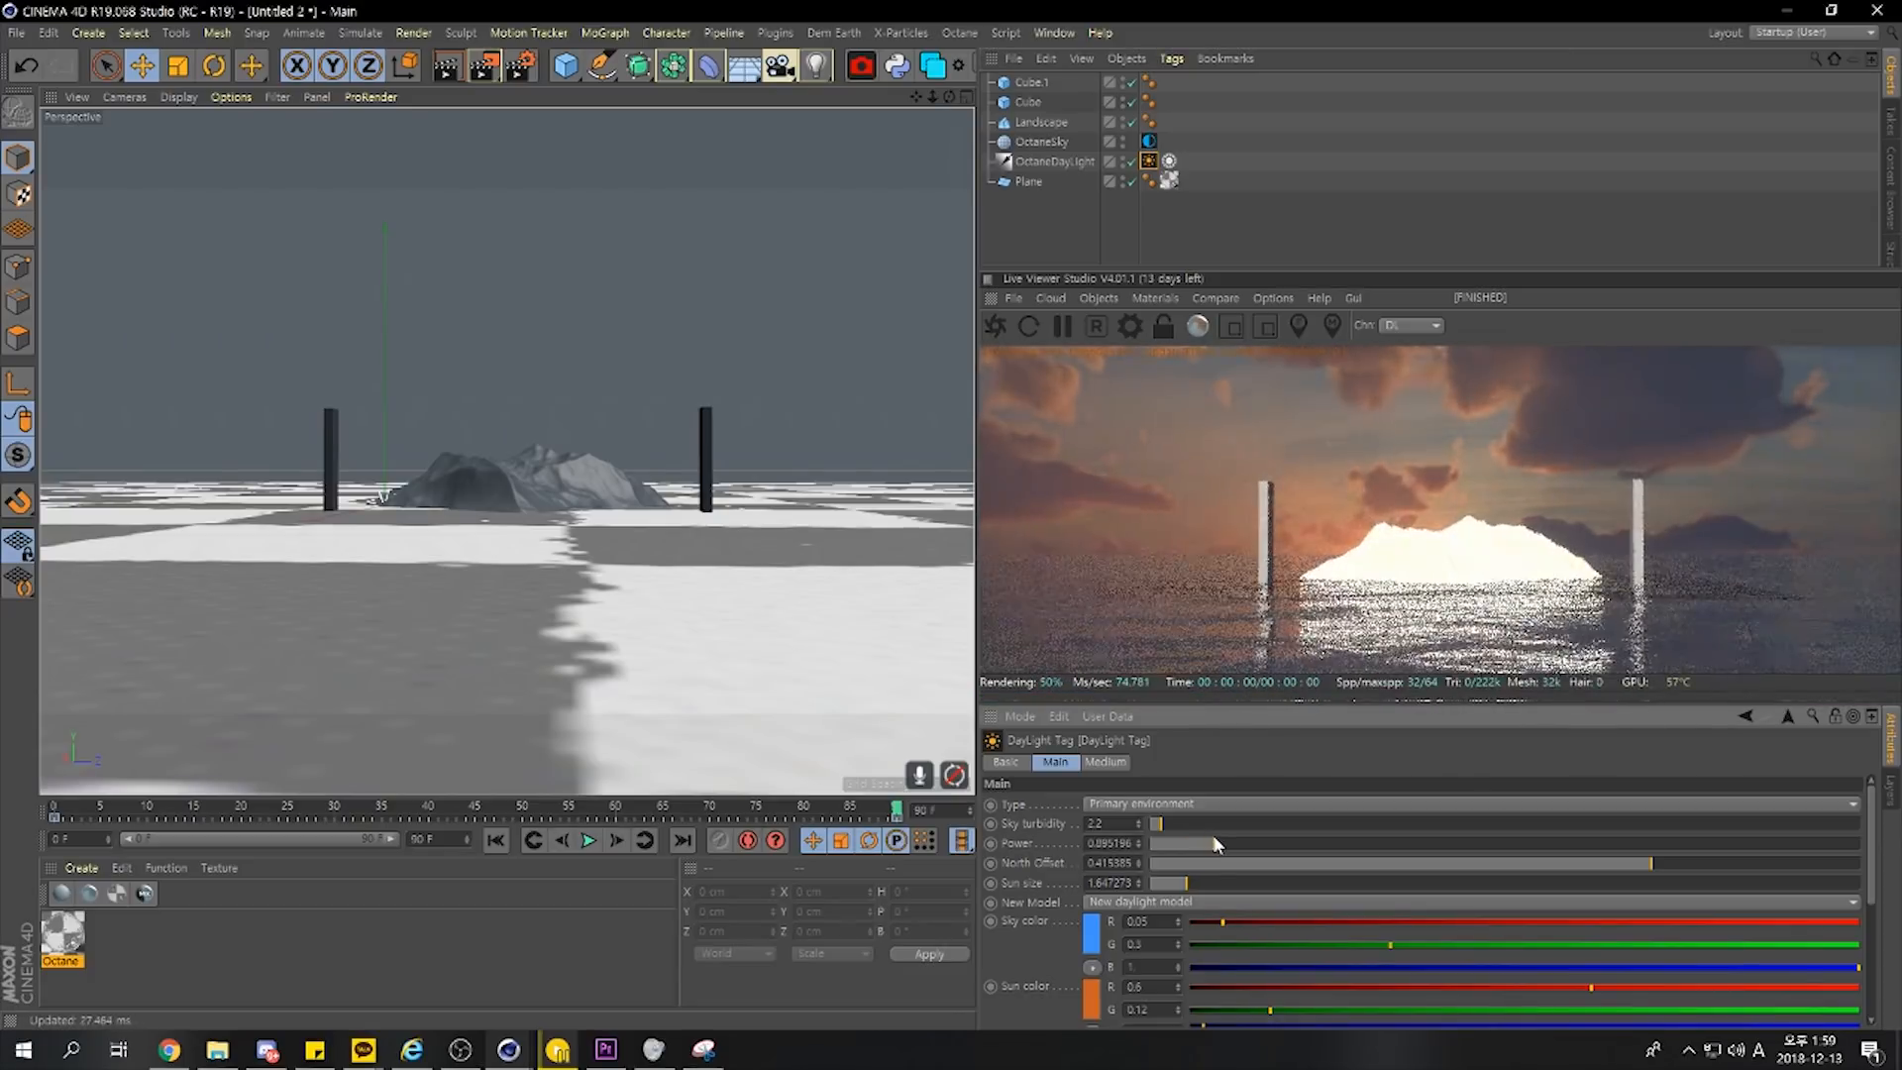
pyautogui.click(1148, 140)
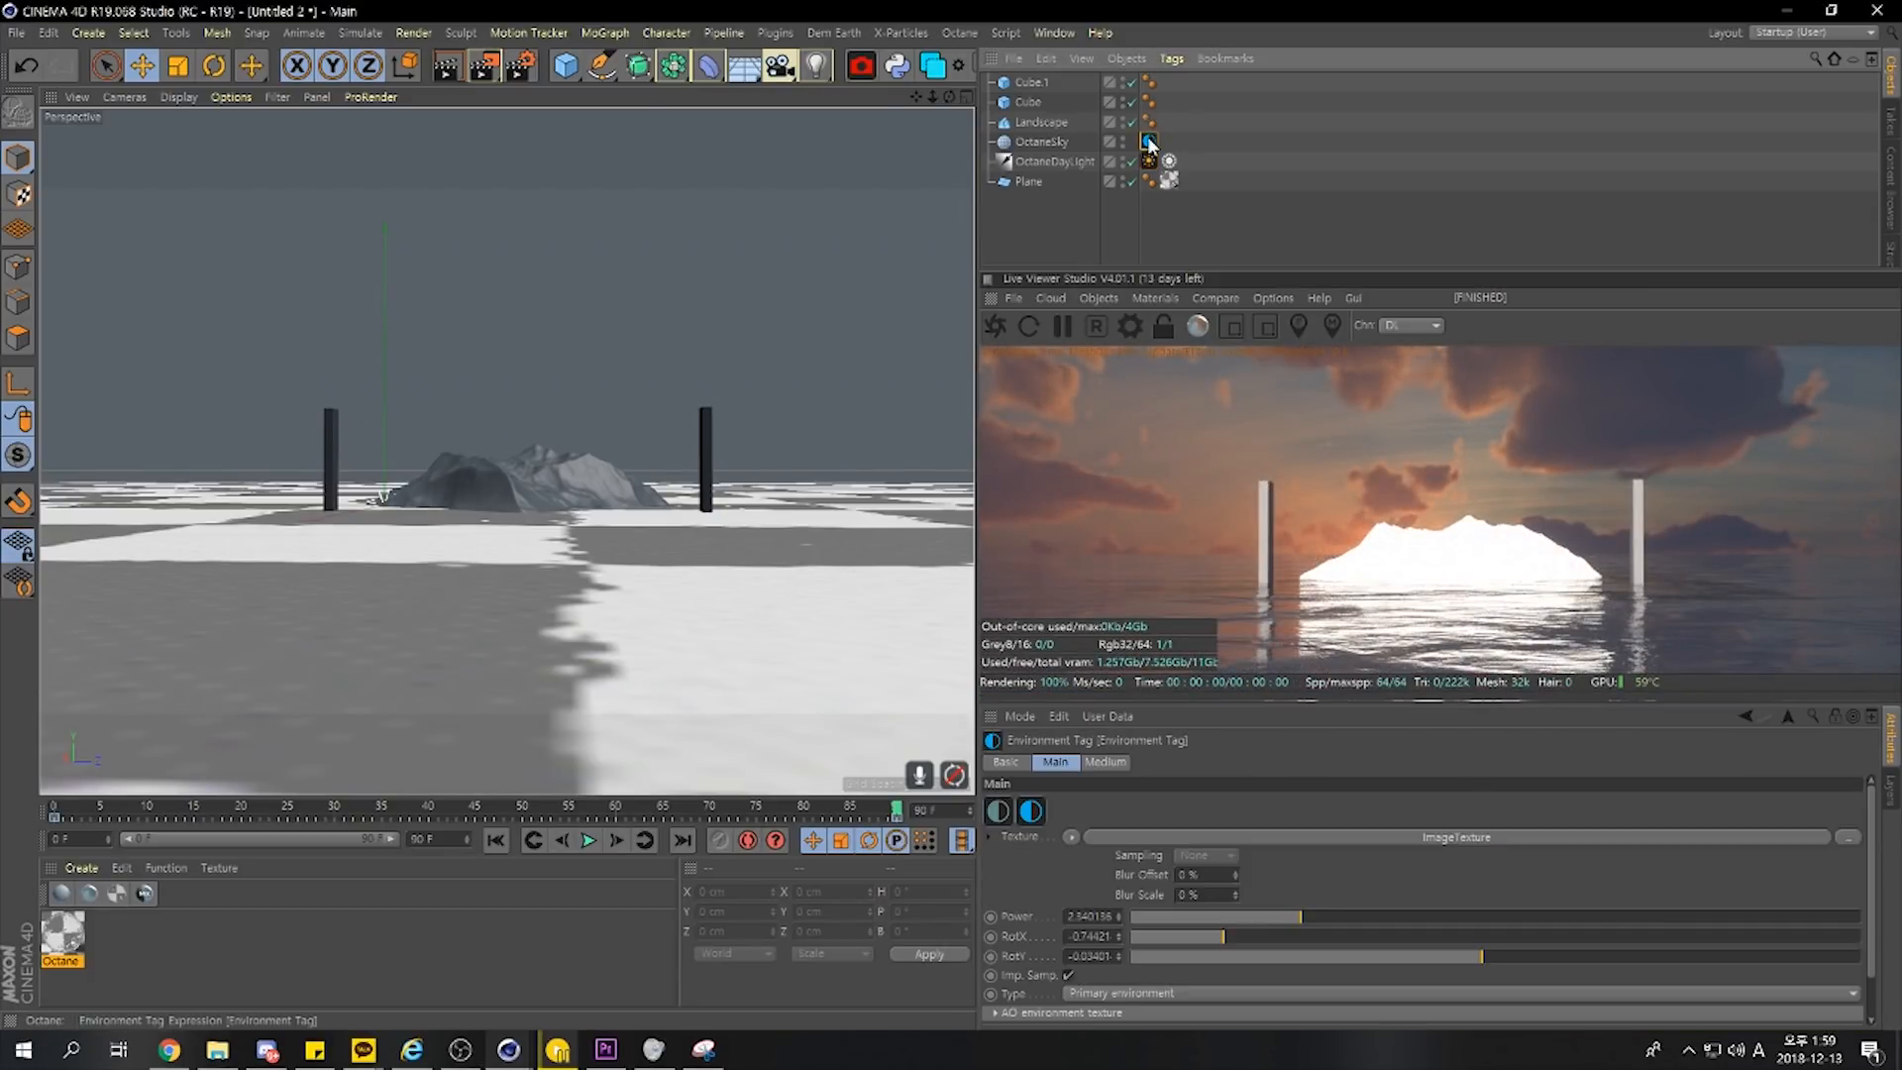
pyautogui.moveTo(1225, 939)
pyautogui.mouseDown()
pyautogui.moveTo(1256, 937)
pyautogui.moveTo(1209, 938)
pyautogui.mouseUp()
pyautogui.moveTo(1478, 956)
pyautogui.mouseDown()
pyautogui.moveTo(1363, 955)
pyautogui.moveTo(1484, 956)
pyautogui.mouseUp()
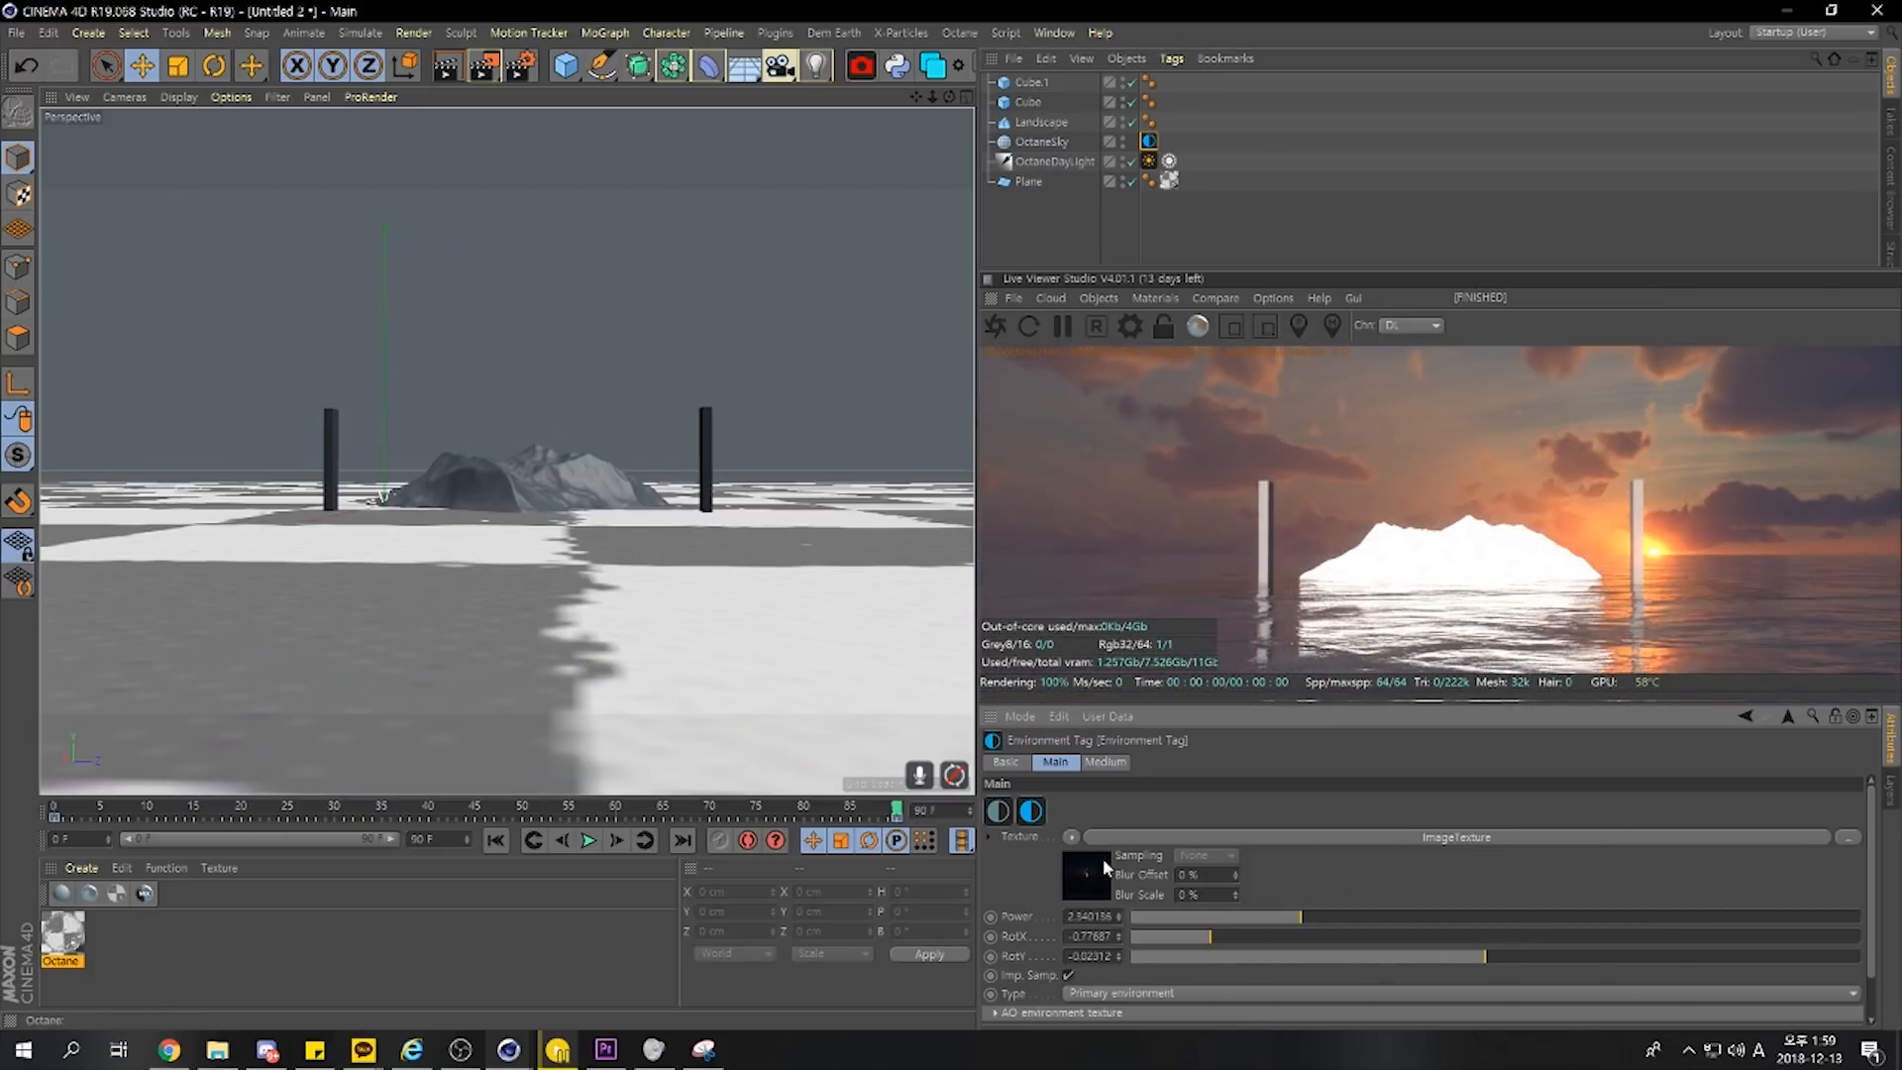
# Delete the landscape object and rotate the sky in its Environment tag to place the sun between the two pillars
pyautogui.click(1032, 117)
pyautogui.press('Delete')
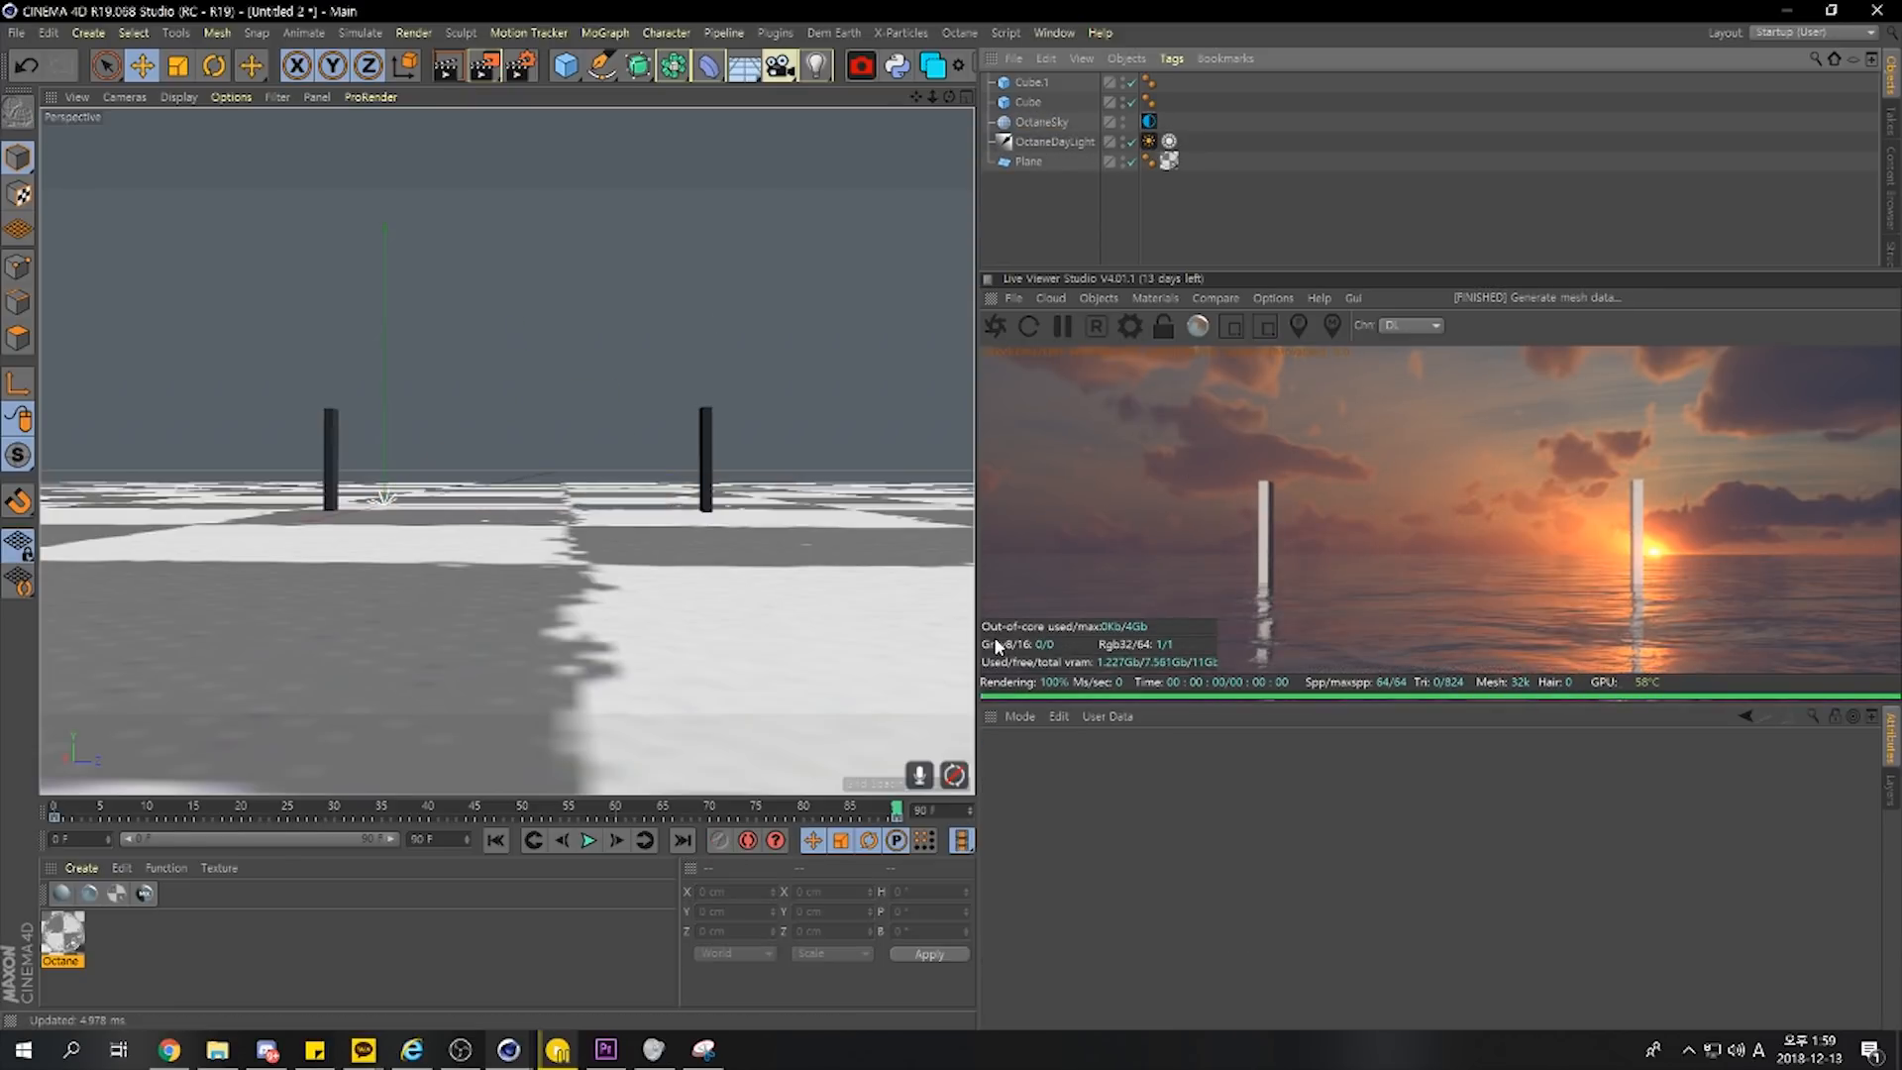
pyautogui.click(1149, 122)
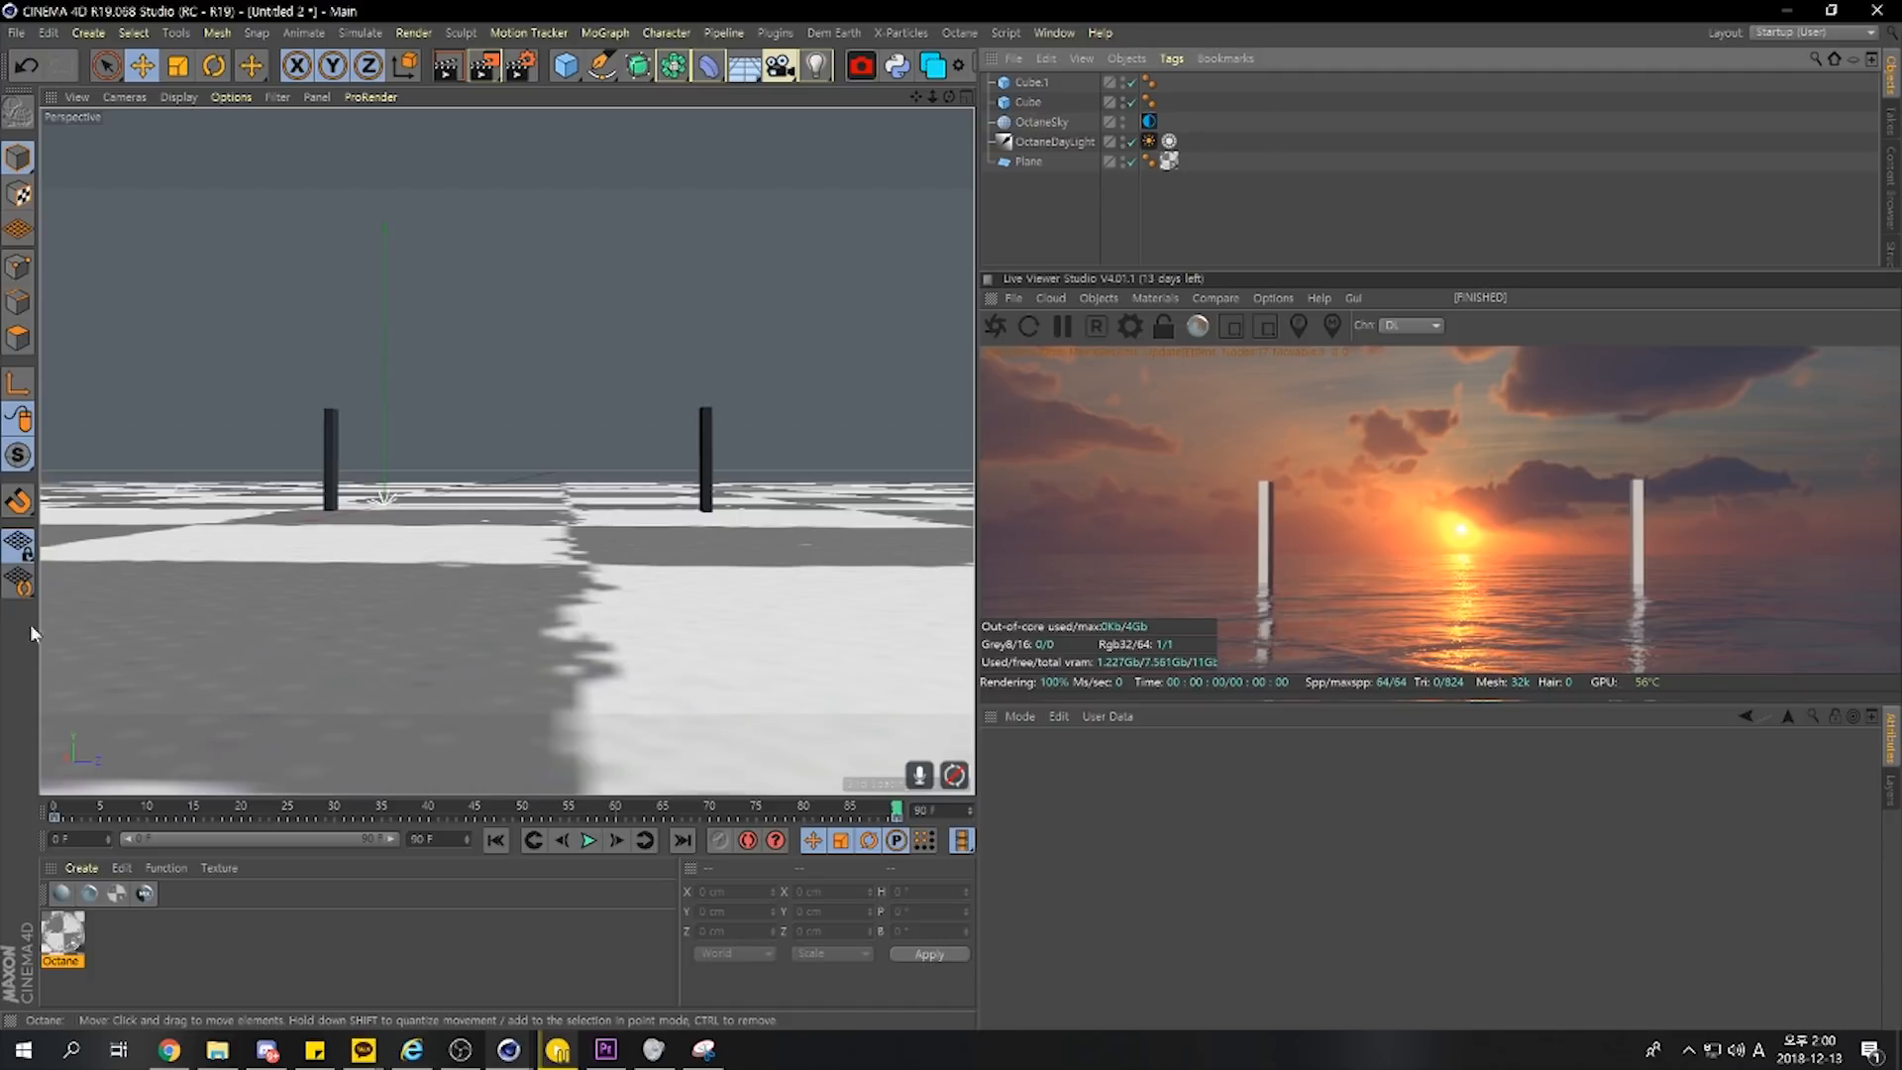
# Open the Octane settings and examine the C4D shaders and Kernels options
pyautogui.click(523, 68)
pyautogui.click(936, 10)
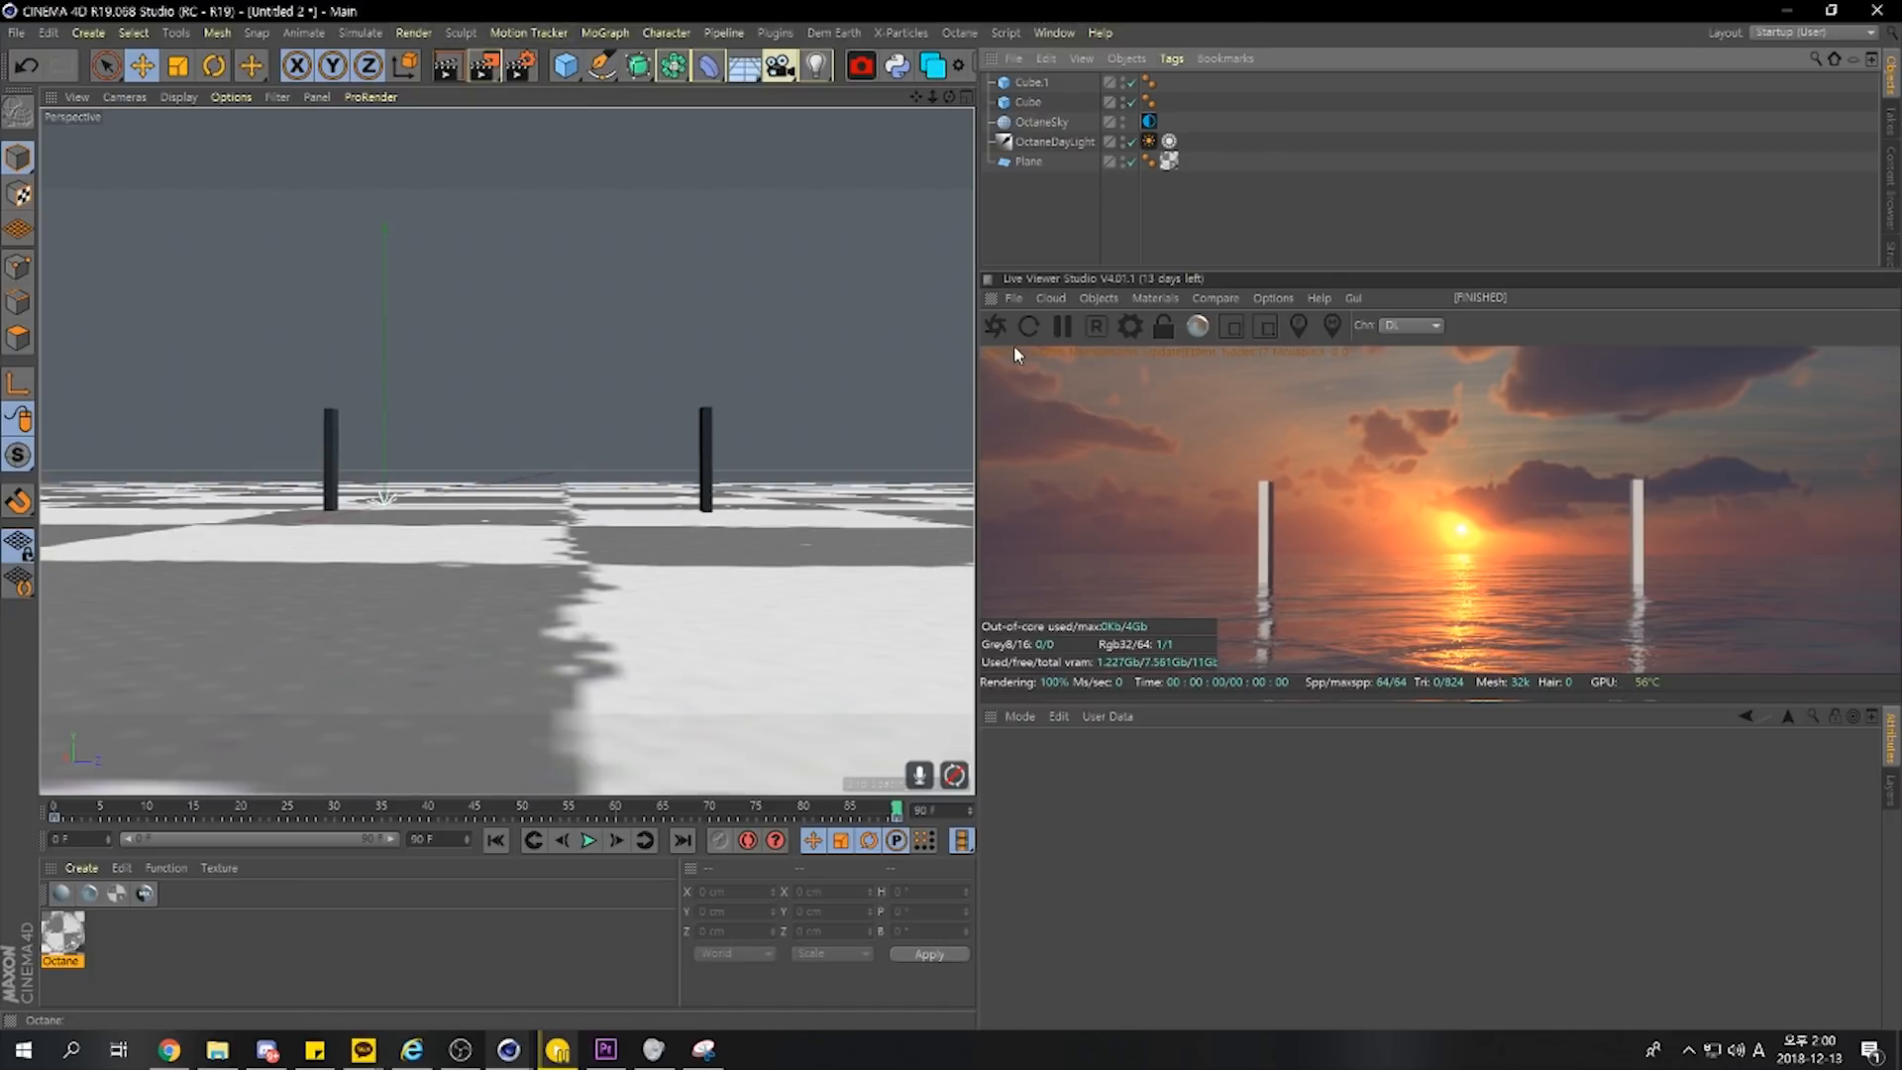
pyautogui.keyDown('alt'); pyautogui.moveTo(506, 452); pyautogui.dragTo(495, 379); pyautogui.keyUp('alt')
pyautogui.click(959, 33)
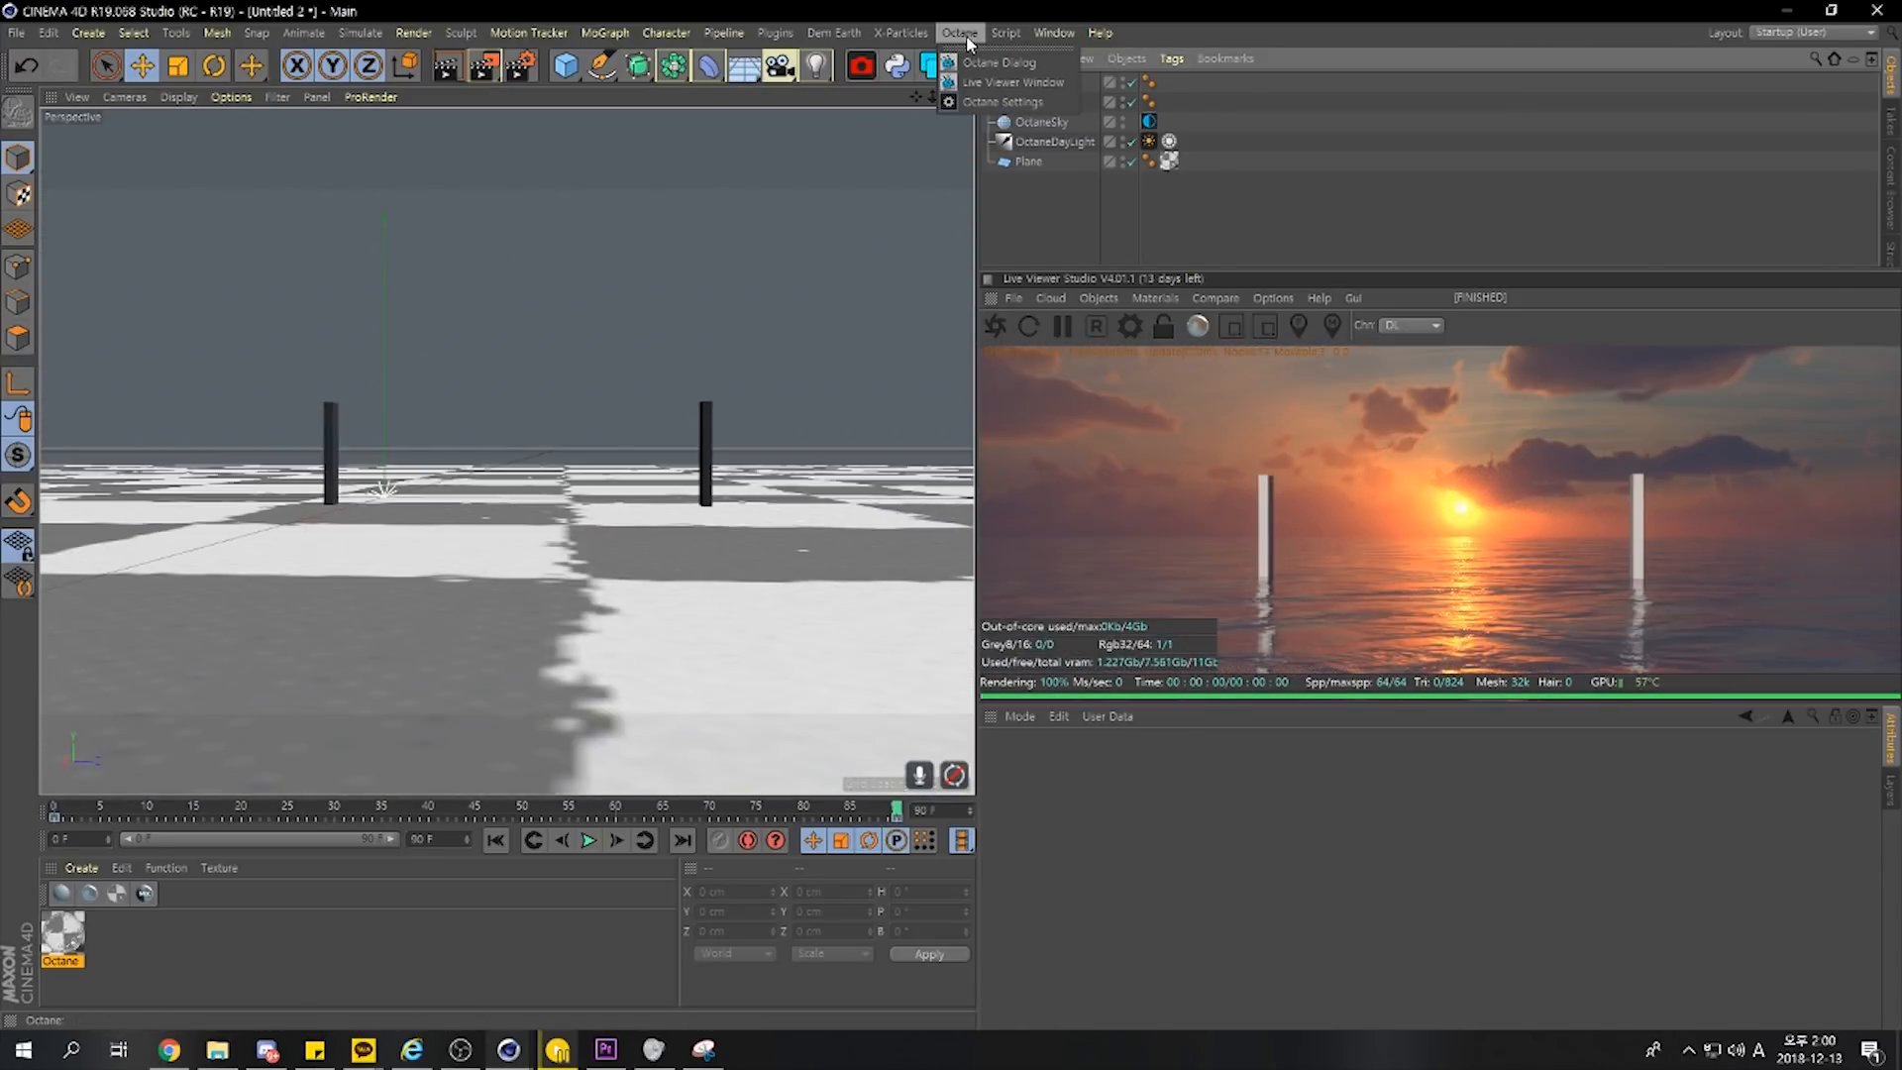
pyautogui.click(1011, 104)
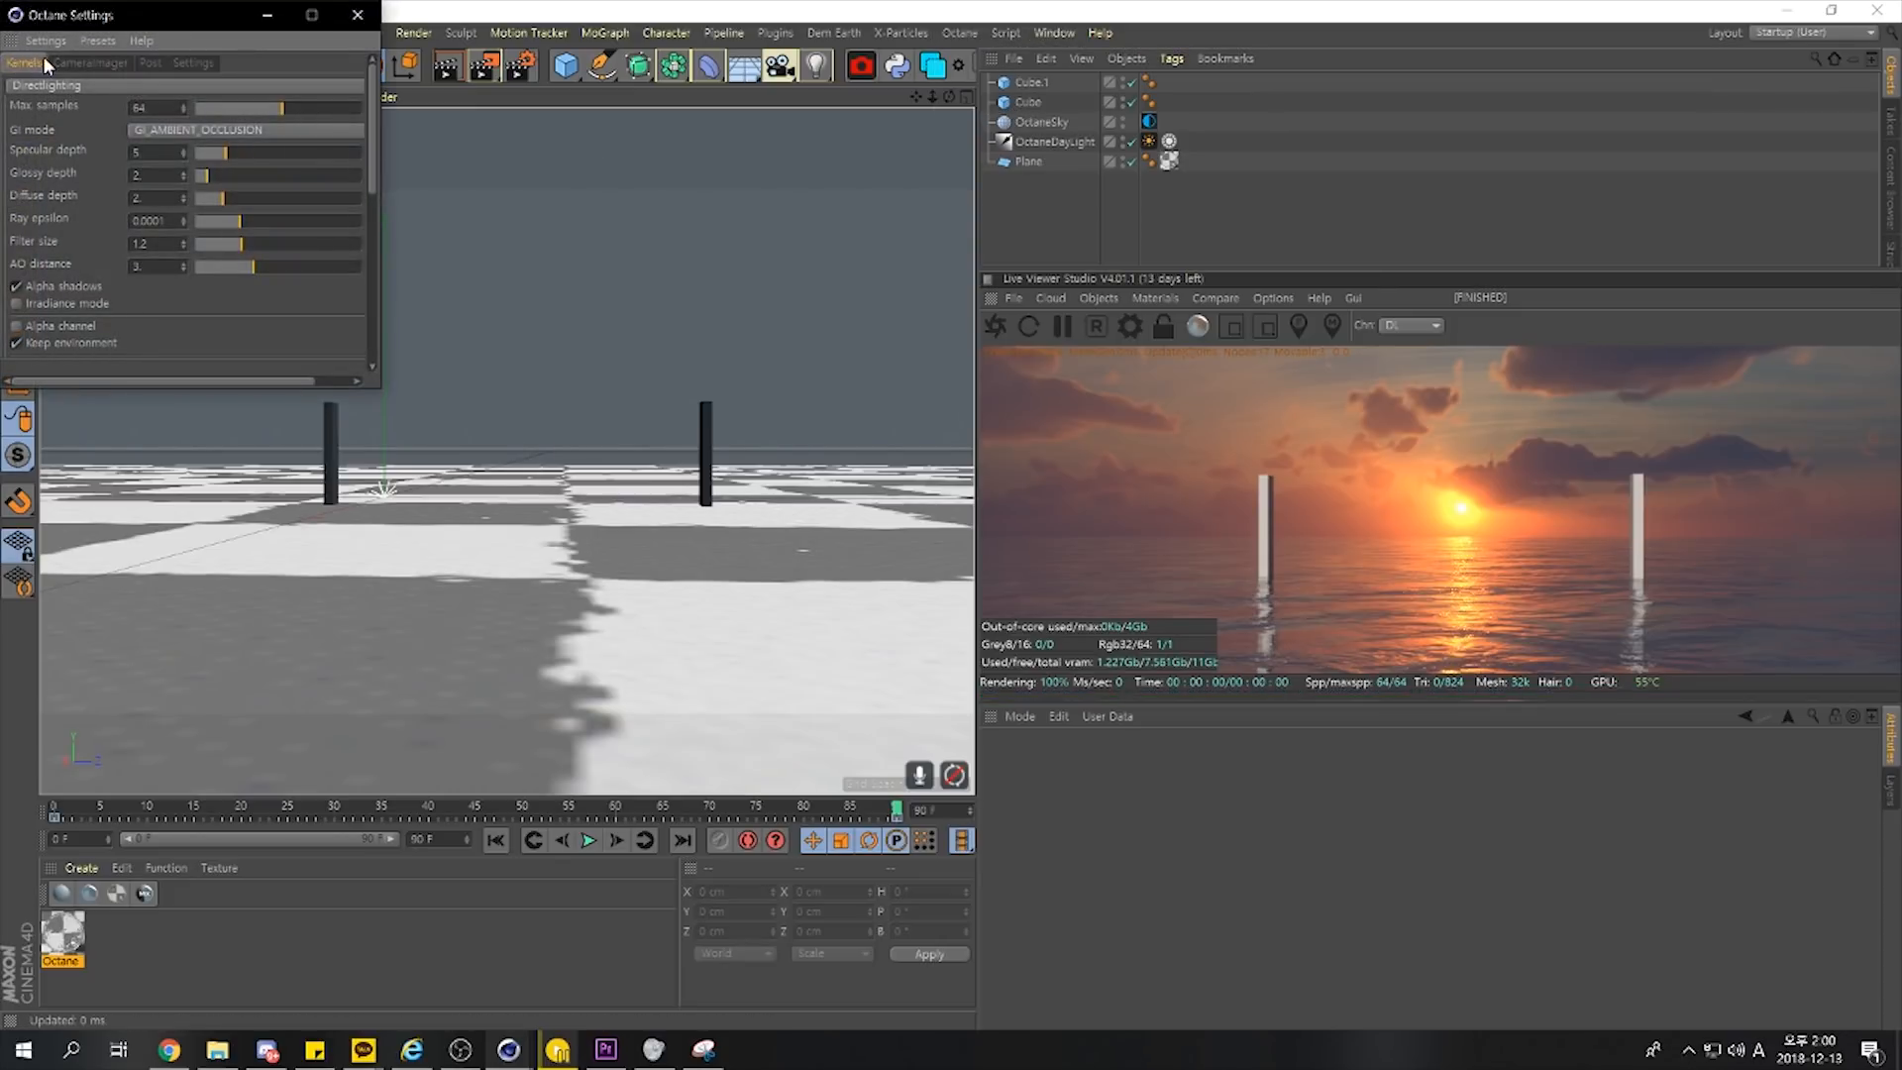
pyautogui.click(198, 62)
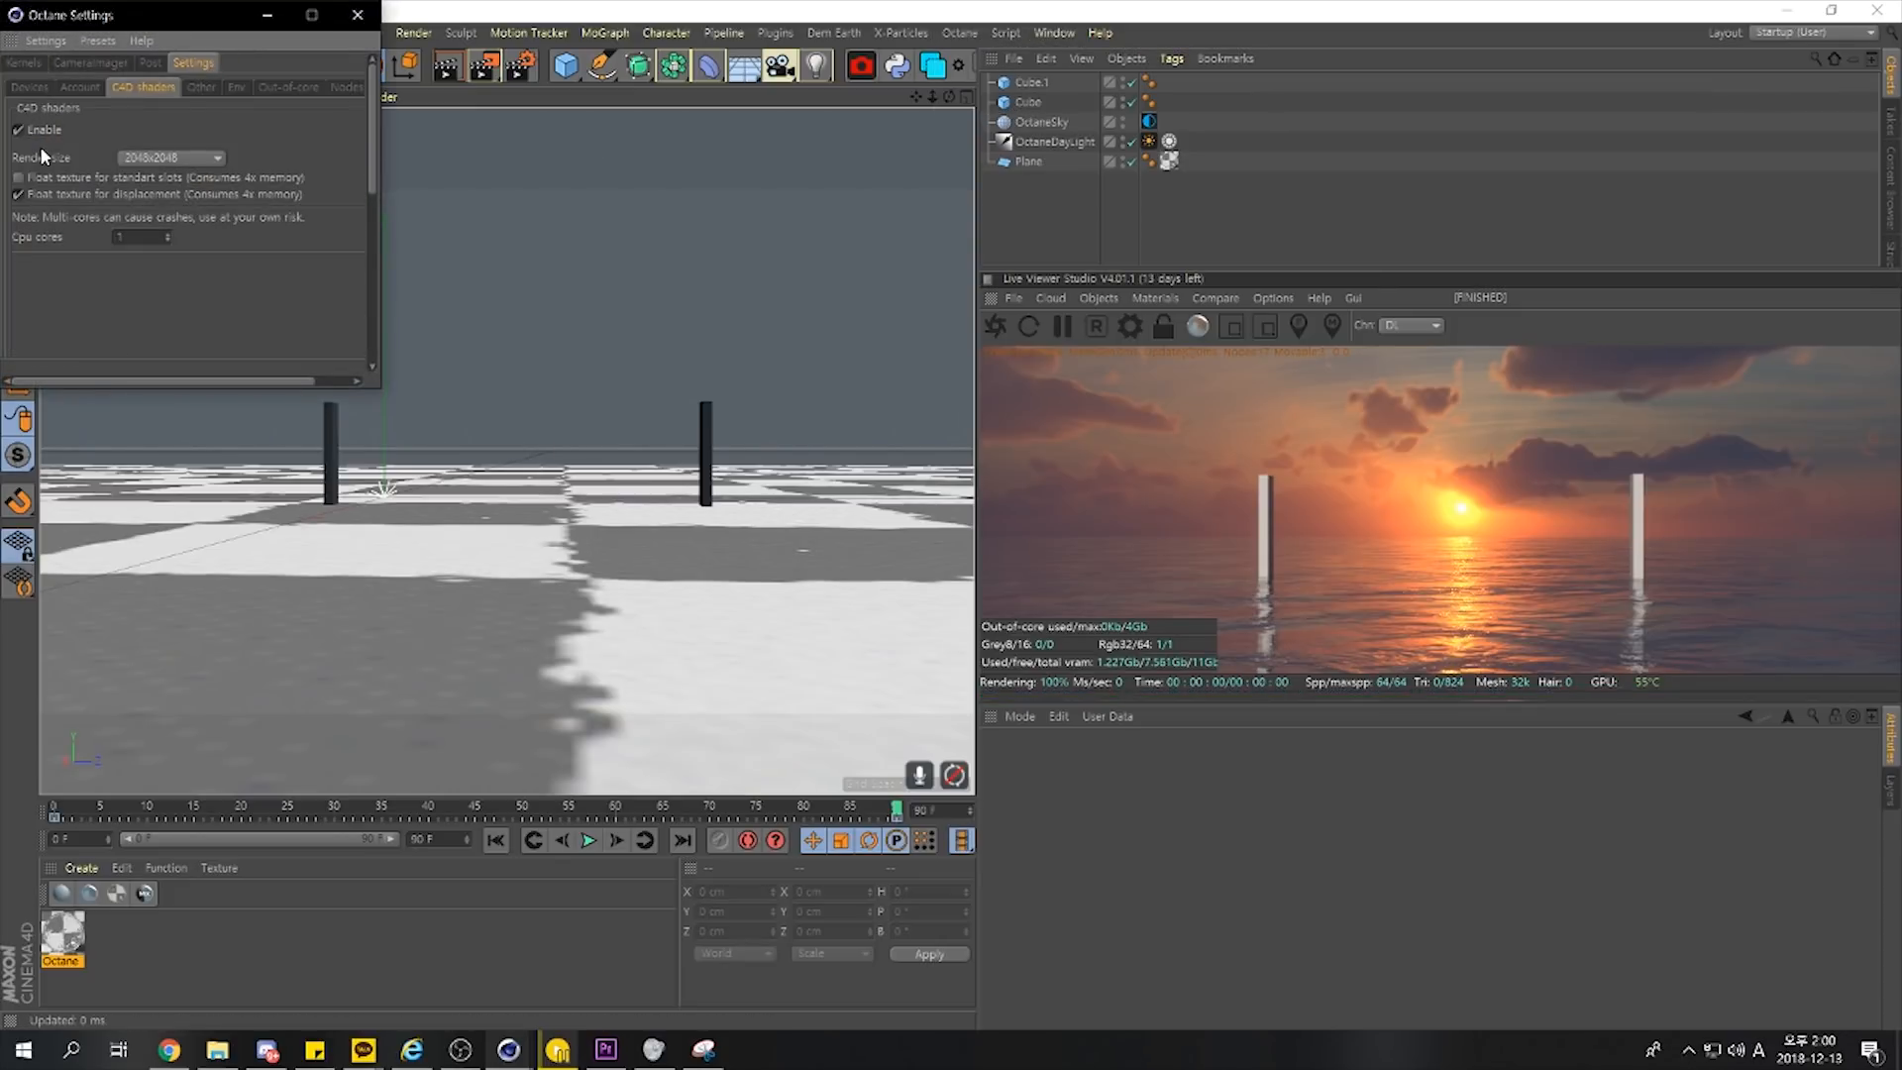
pyautogui.click(27, 64)
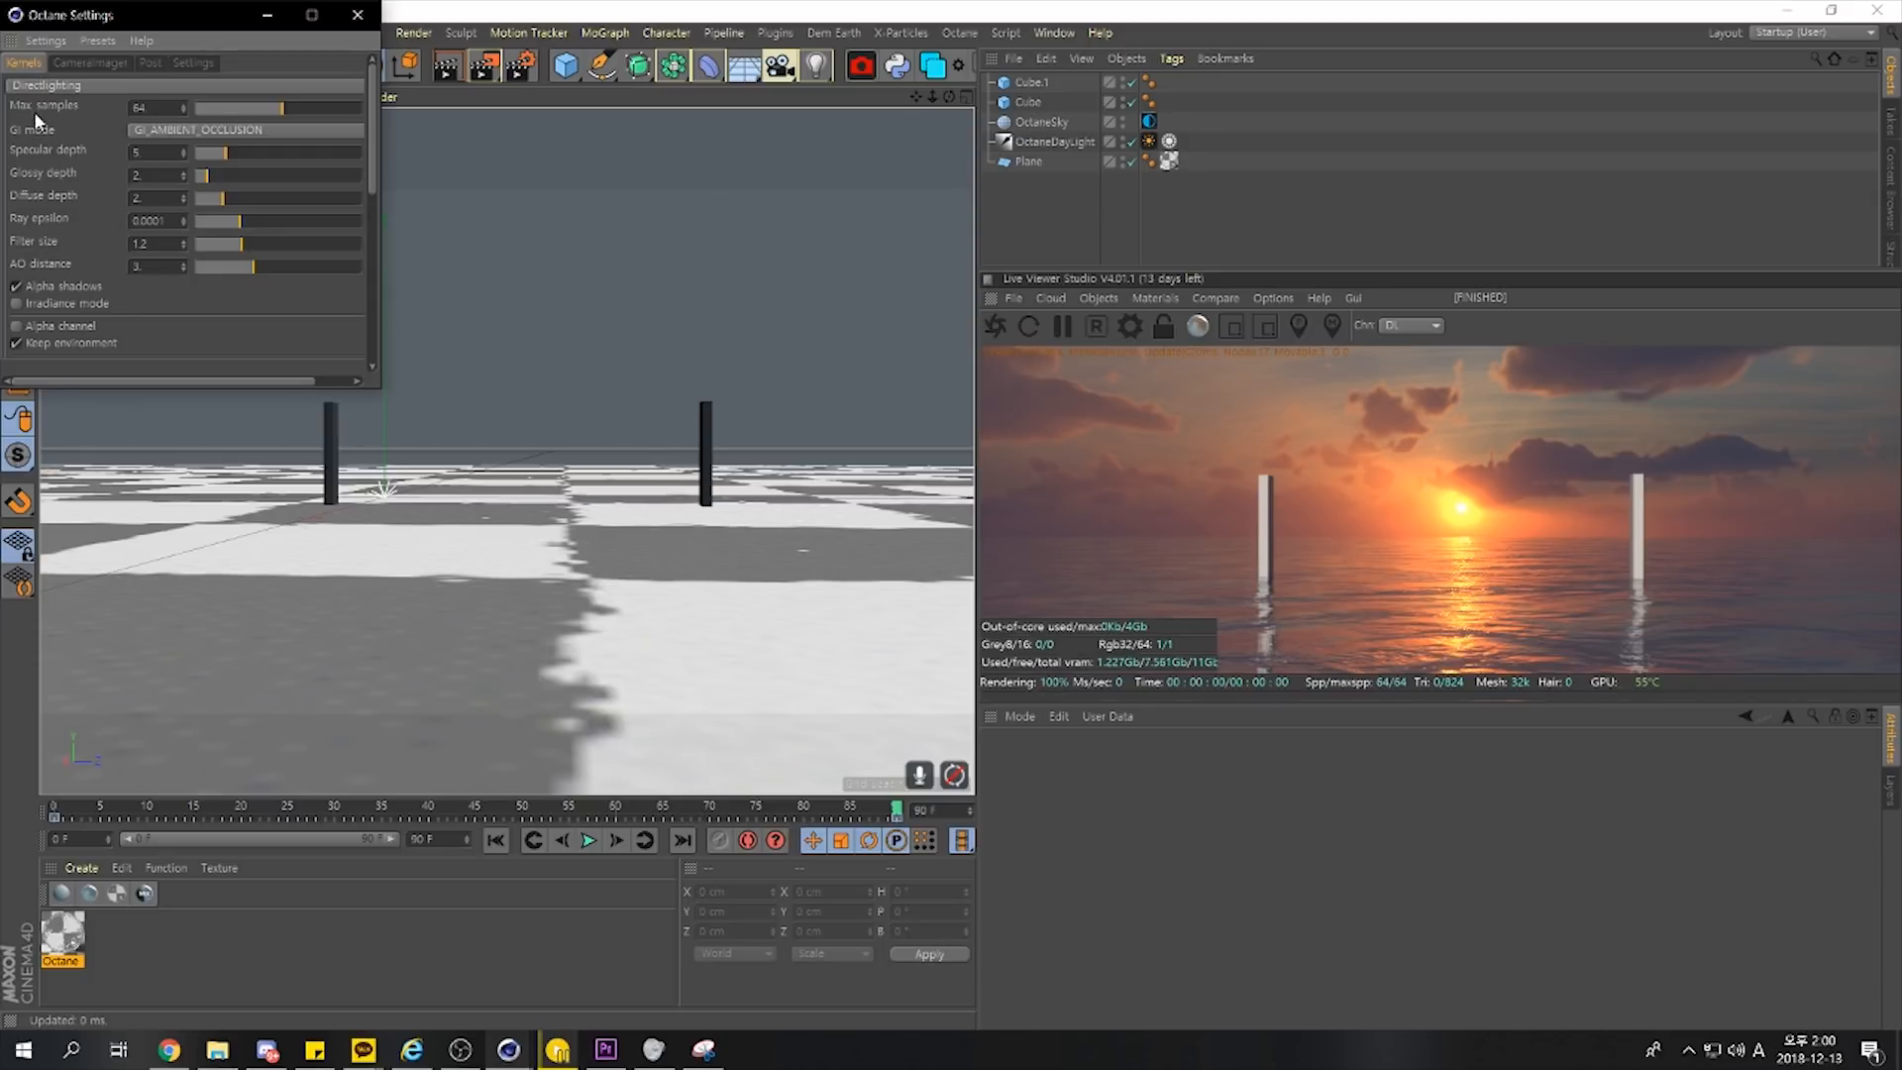
# Go to frame 1 and set Max samples to 4 in the Octane kernel settings, refreshing the live render
pyautogui.click(55, 817)
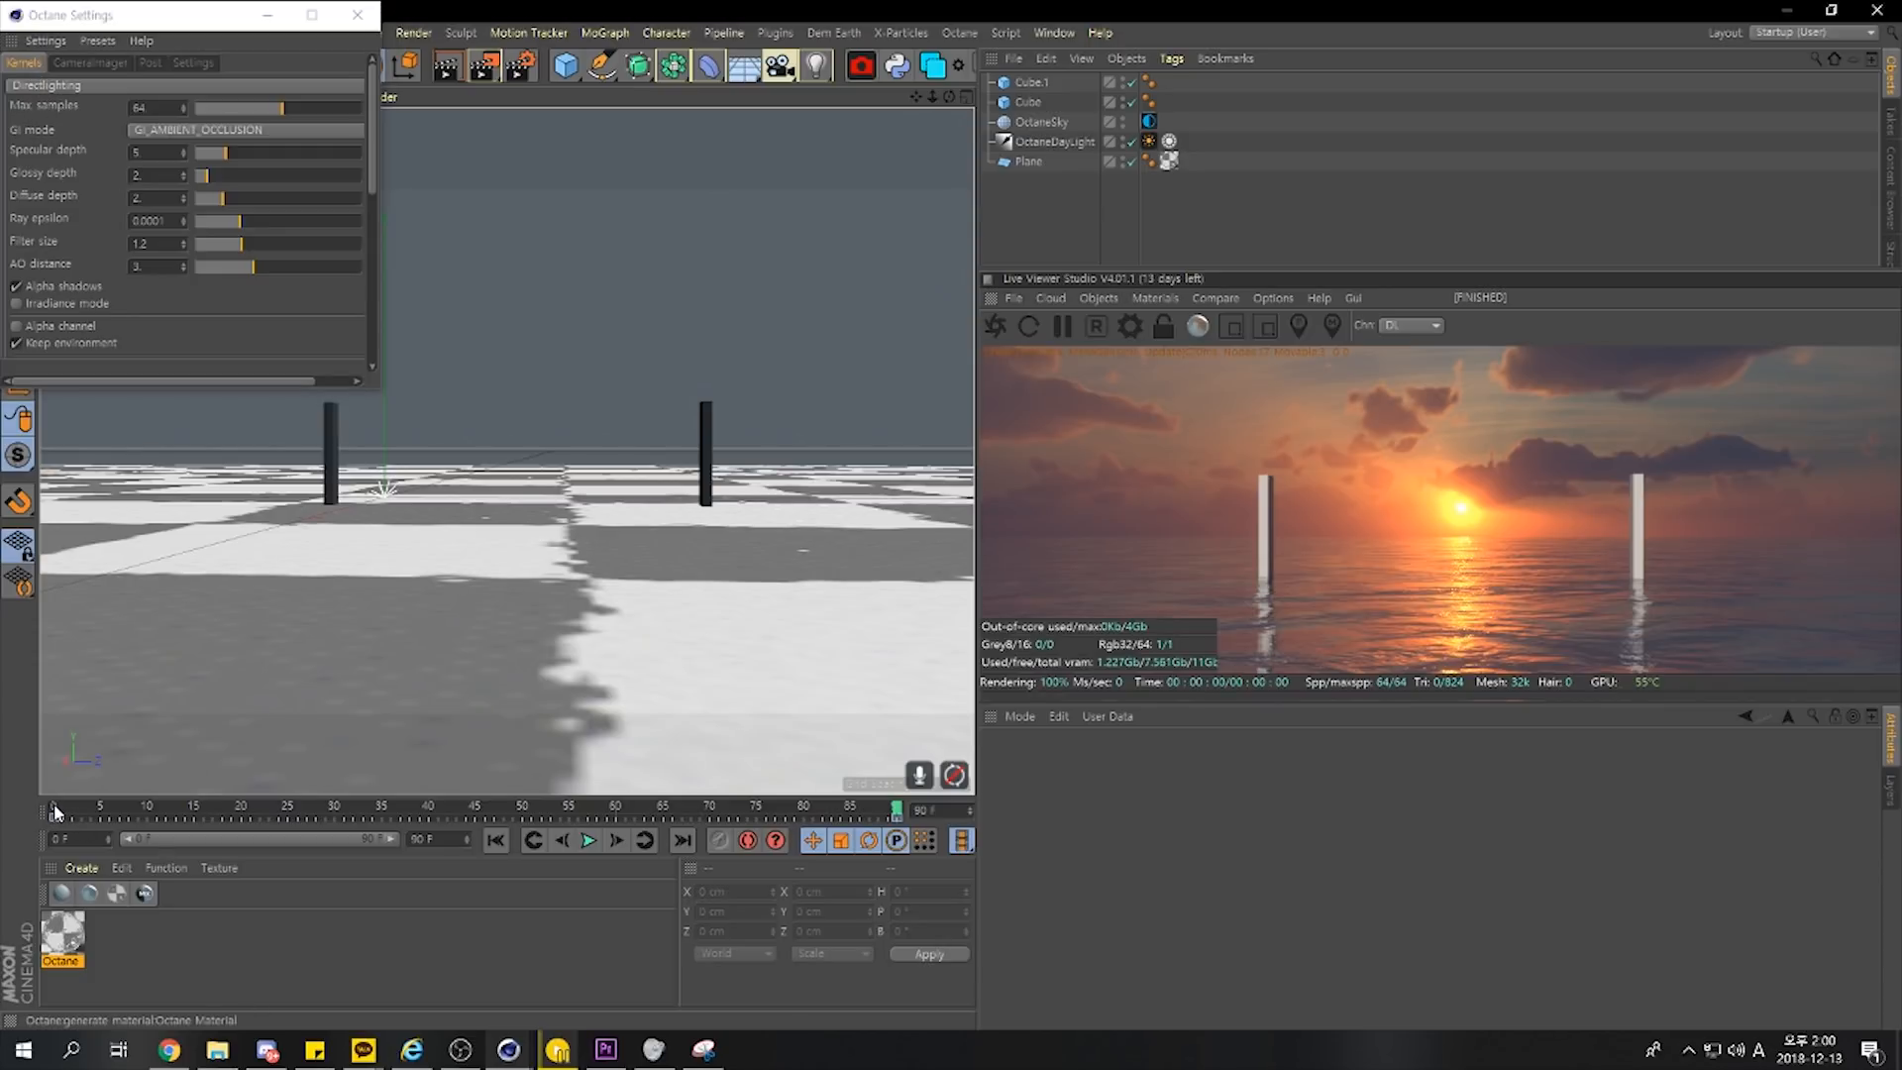
pyautogui.click(56, 812)
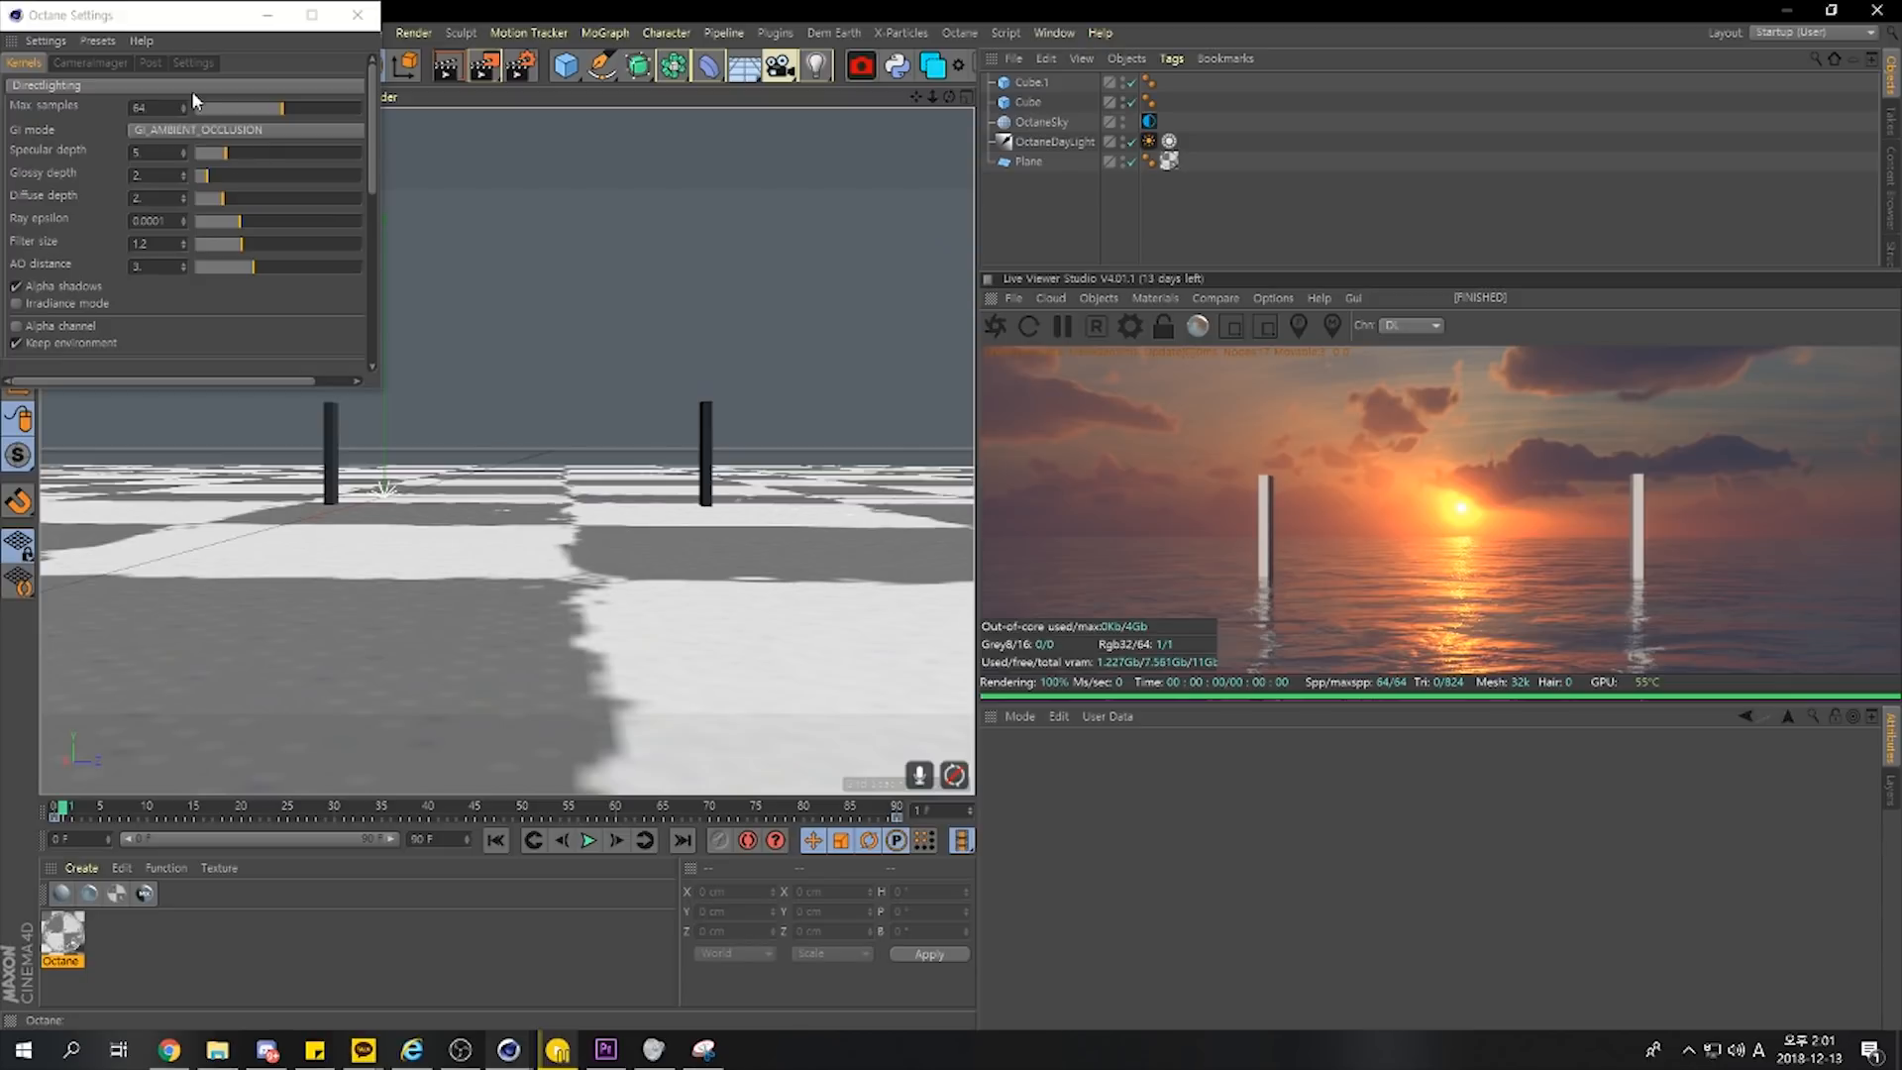
pyautogui.click(228, 107)
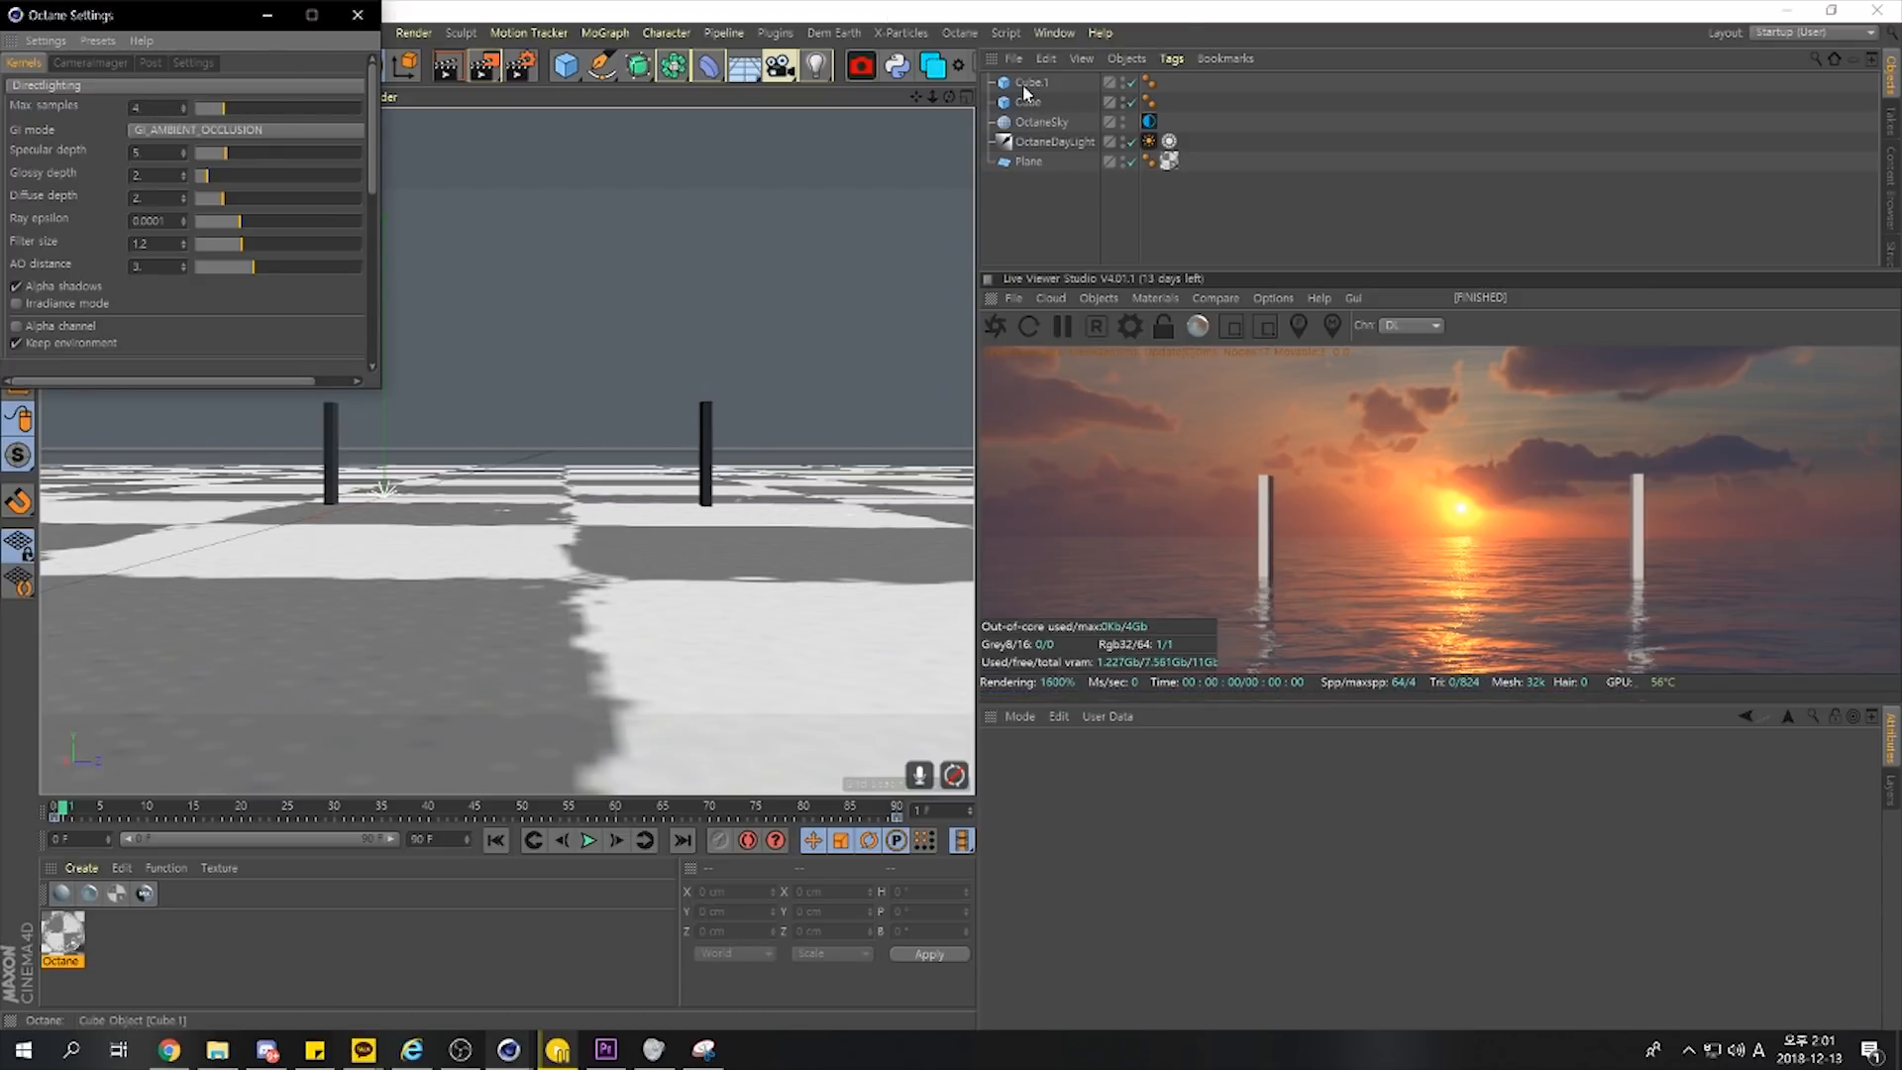
pyautogui.click(508, 452)
# Set the Octane kernel's Max samples to 256 and close the Octane settings
pyautogui.click(141, 112)
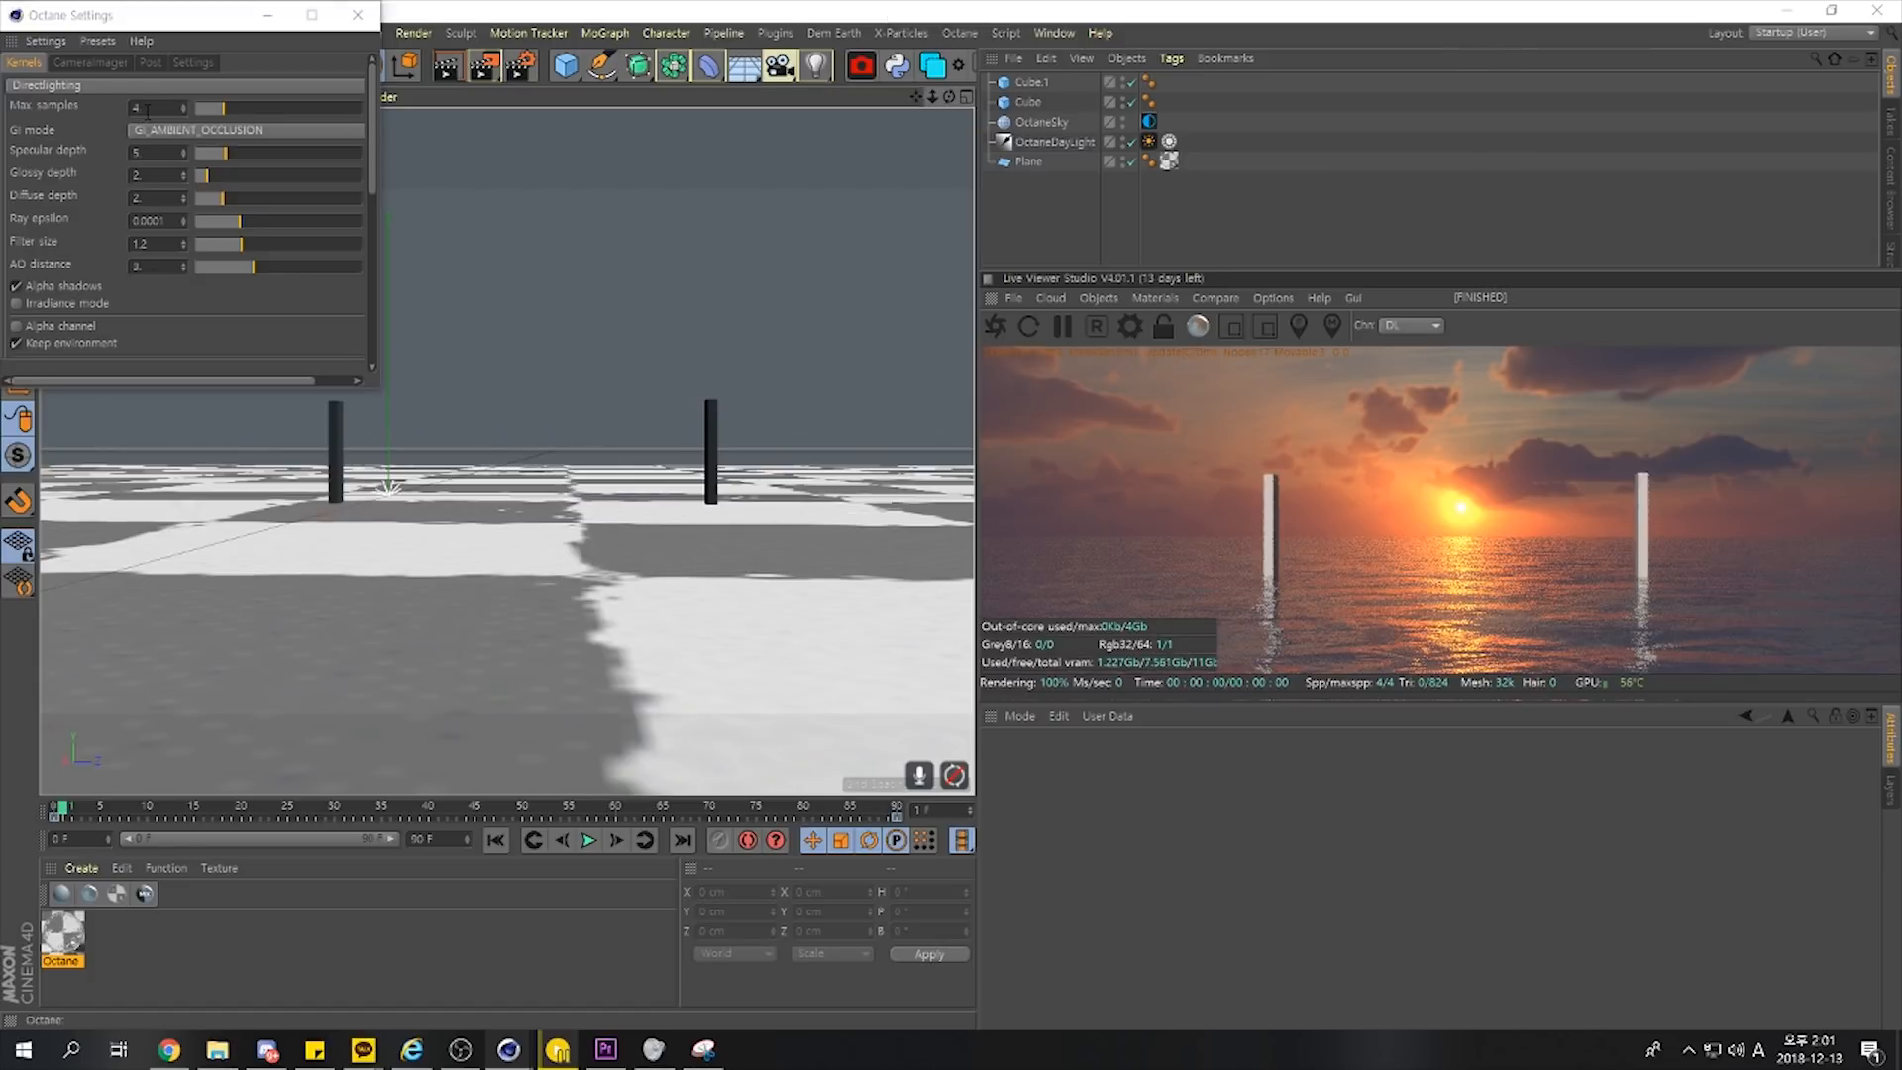
pyautogui.moveTo(145, 110); pyautogui.dragTo(102, 113)
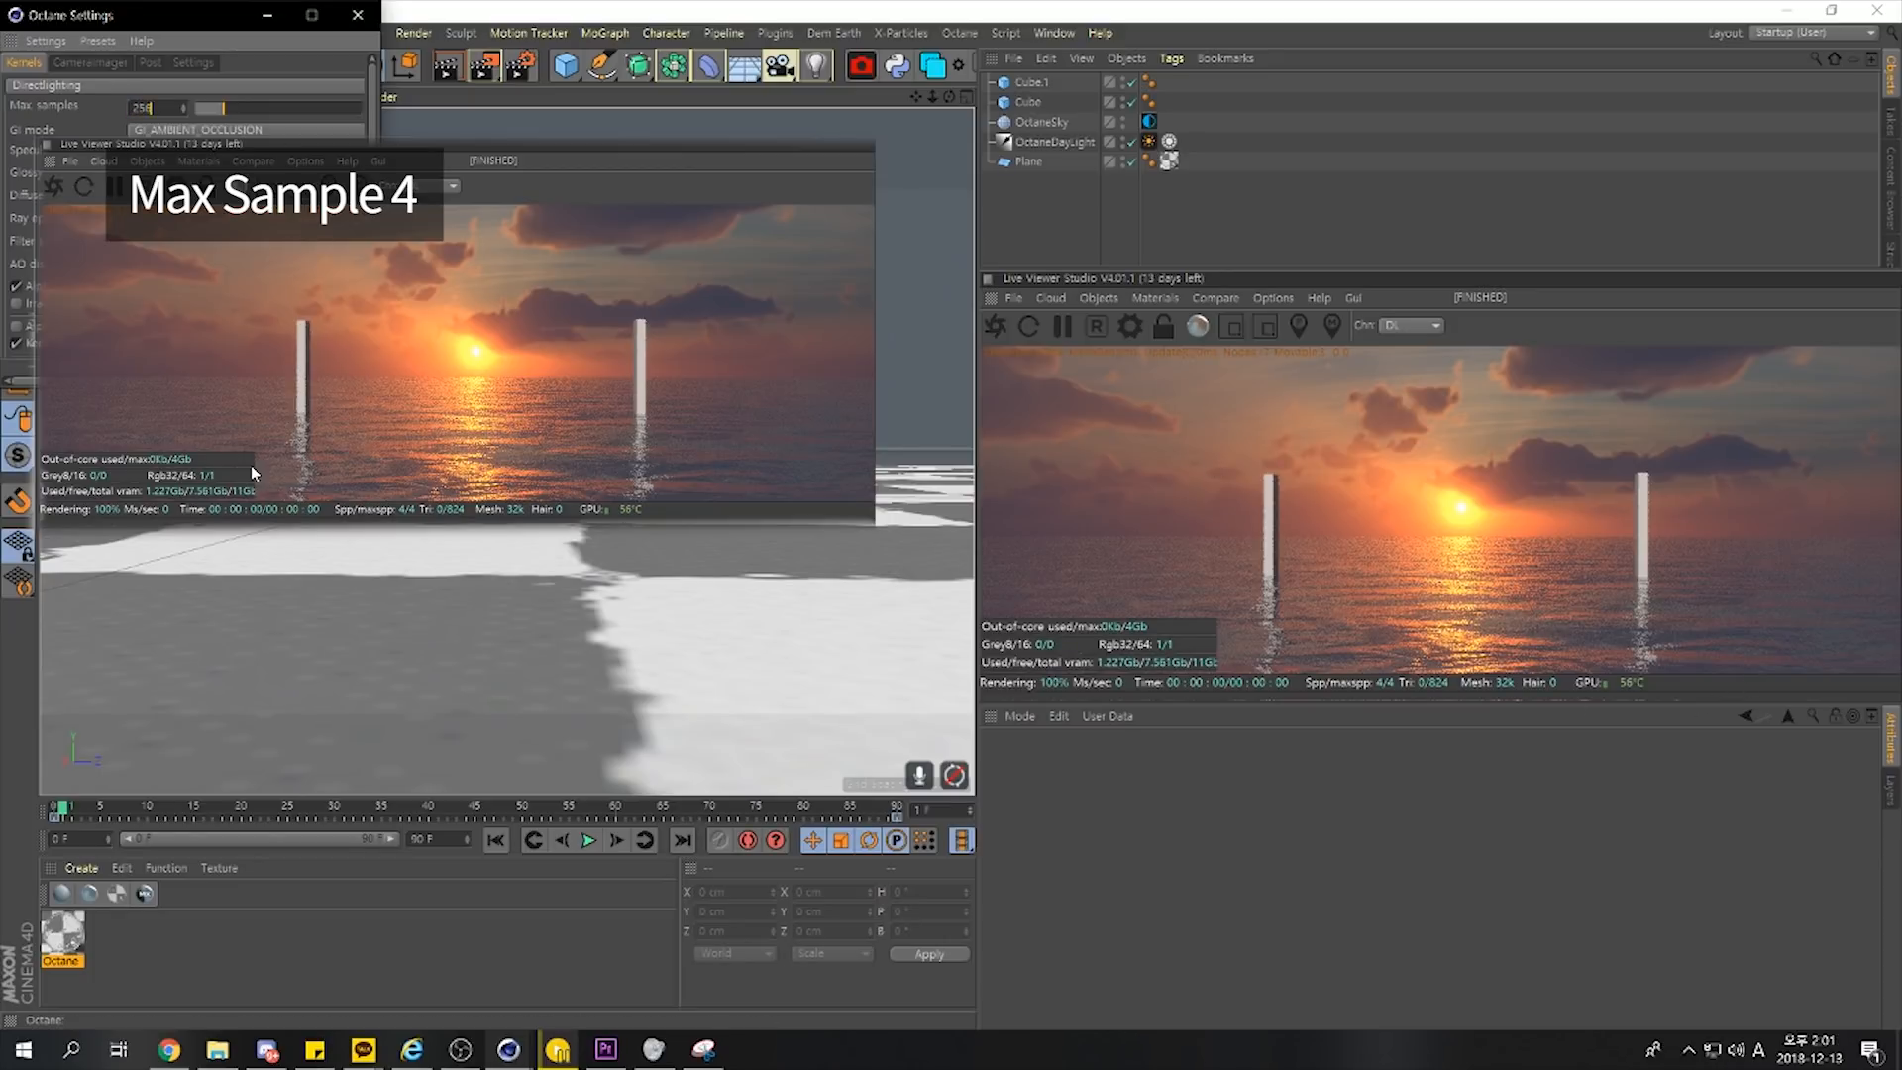
pyautogui.press('Return')
pyautogui.click(358, 15)
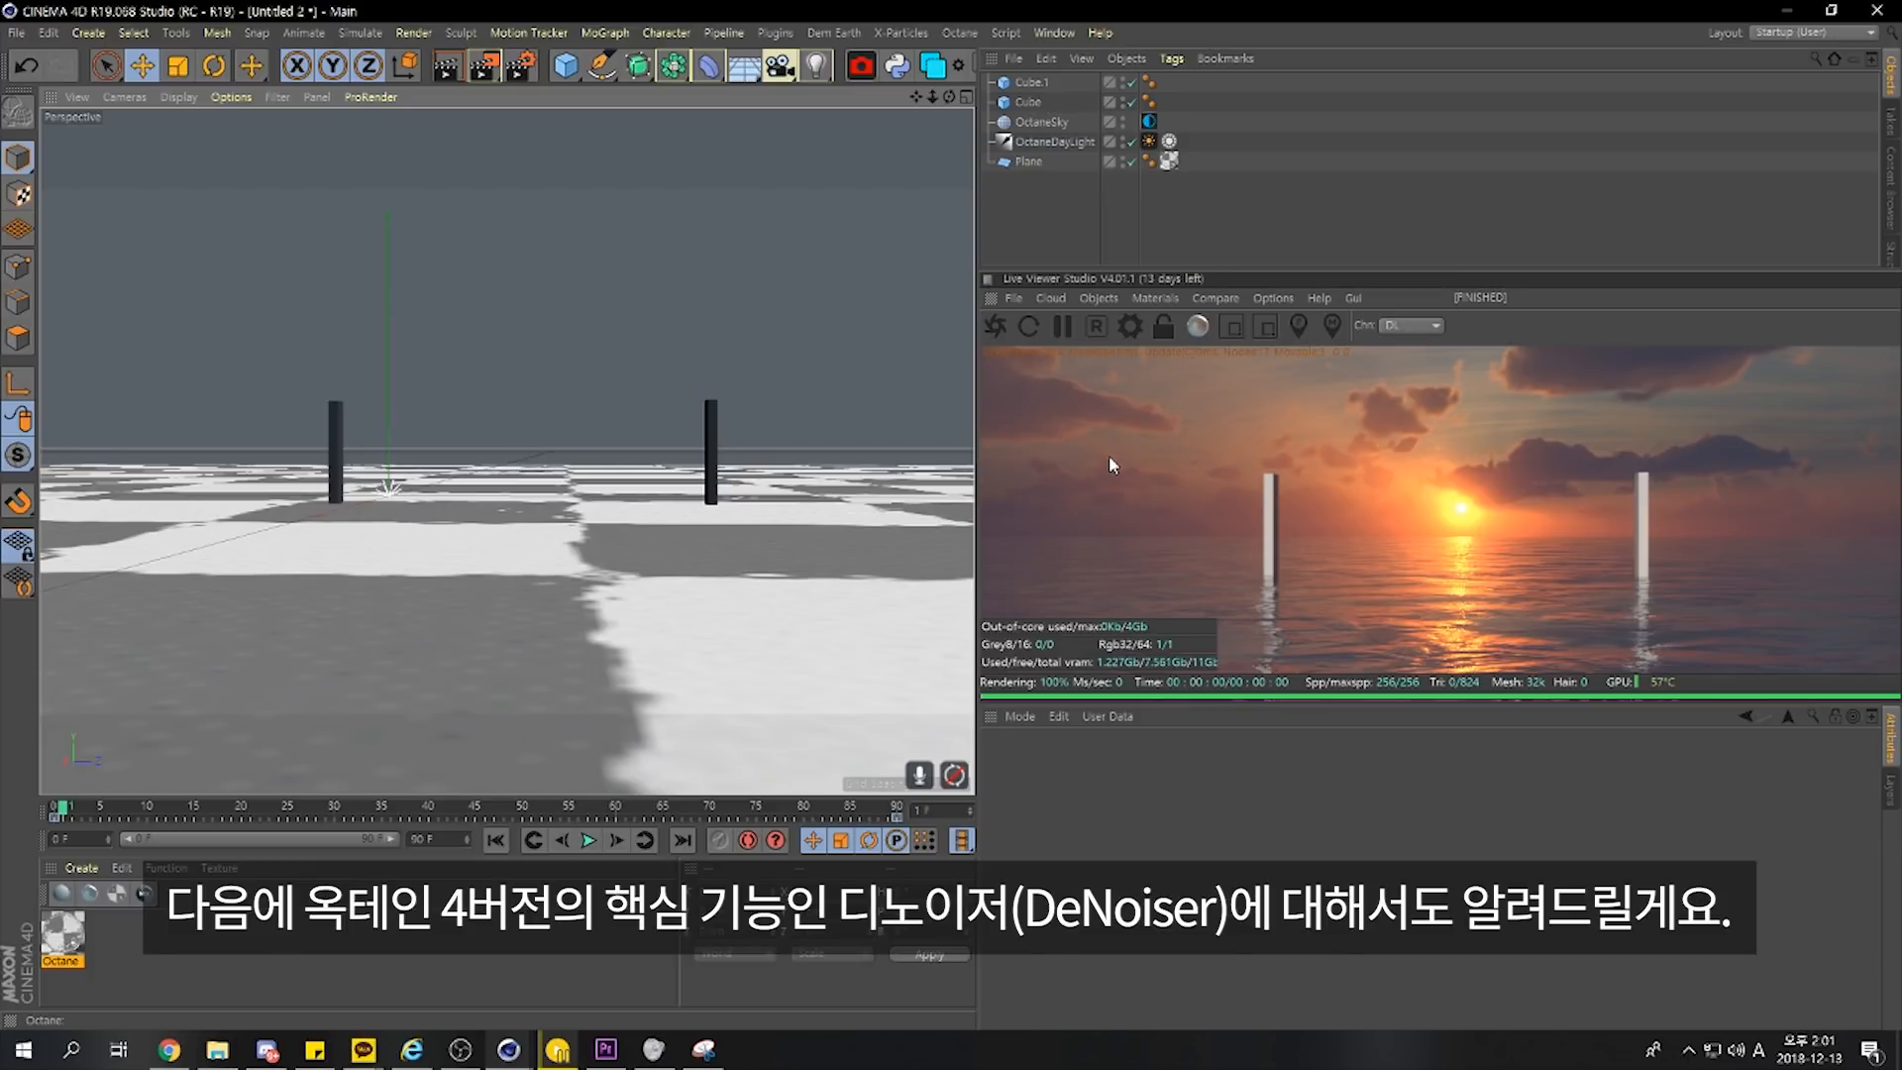
# Reopen the Octane settings, review the Direct Lighting kernel parameters and close them
pyautogui.click(959, 33)
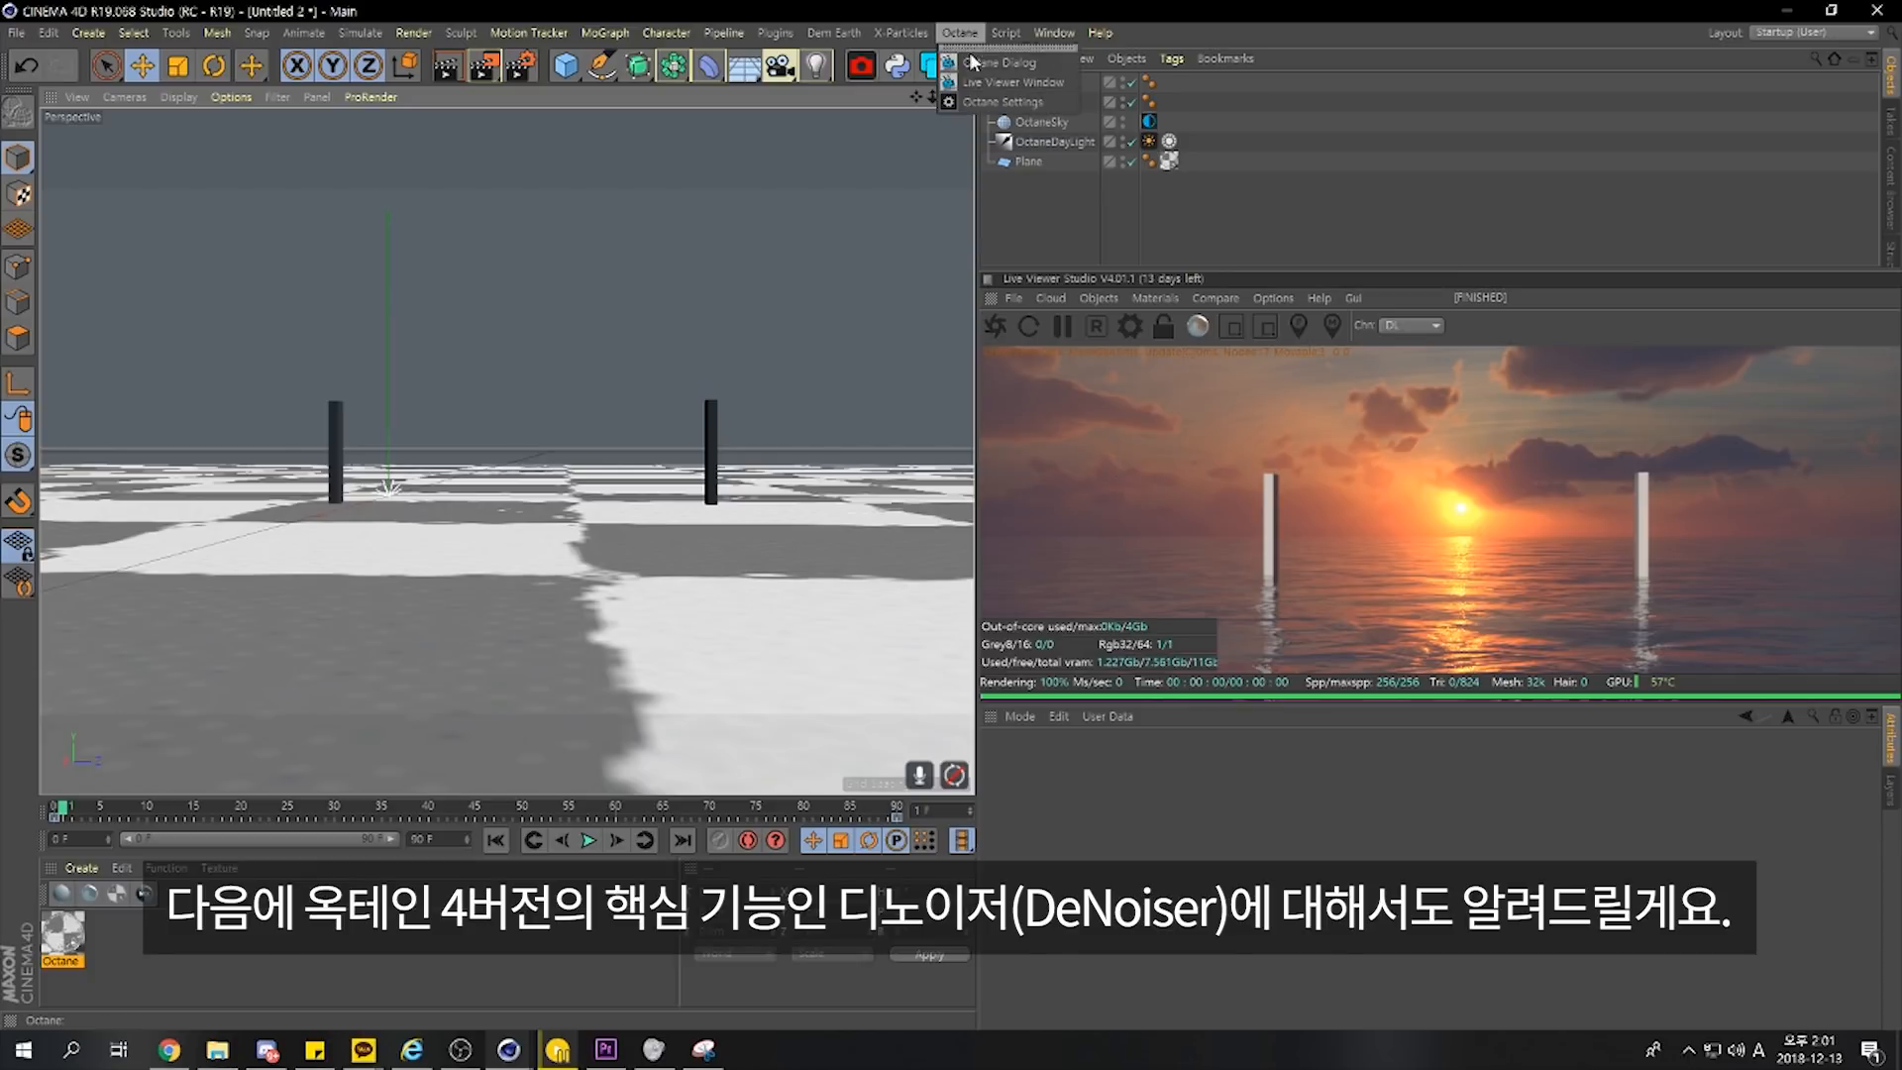
pyautogui.click(990, 81)
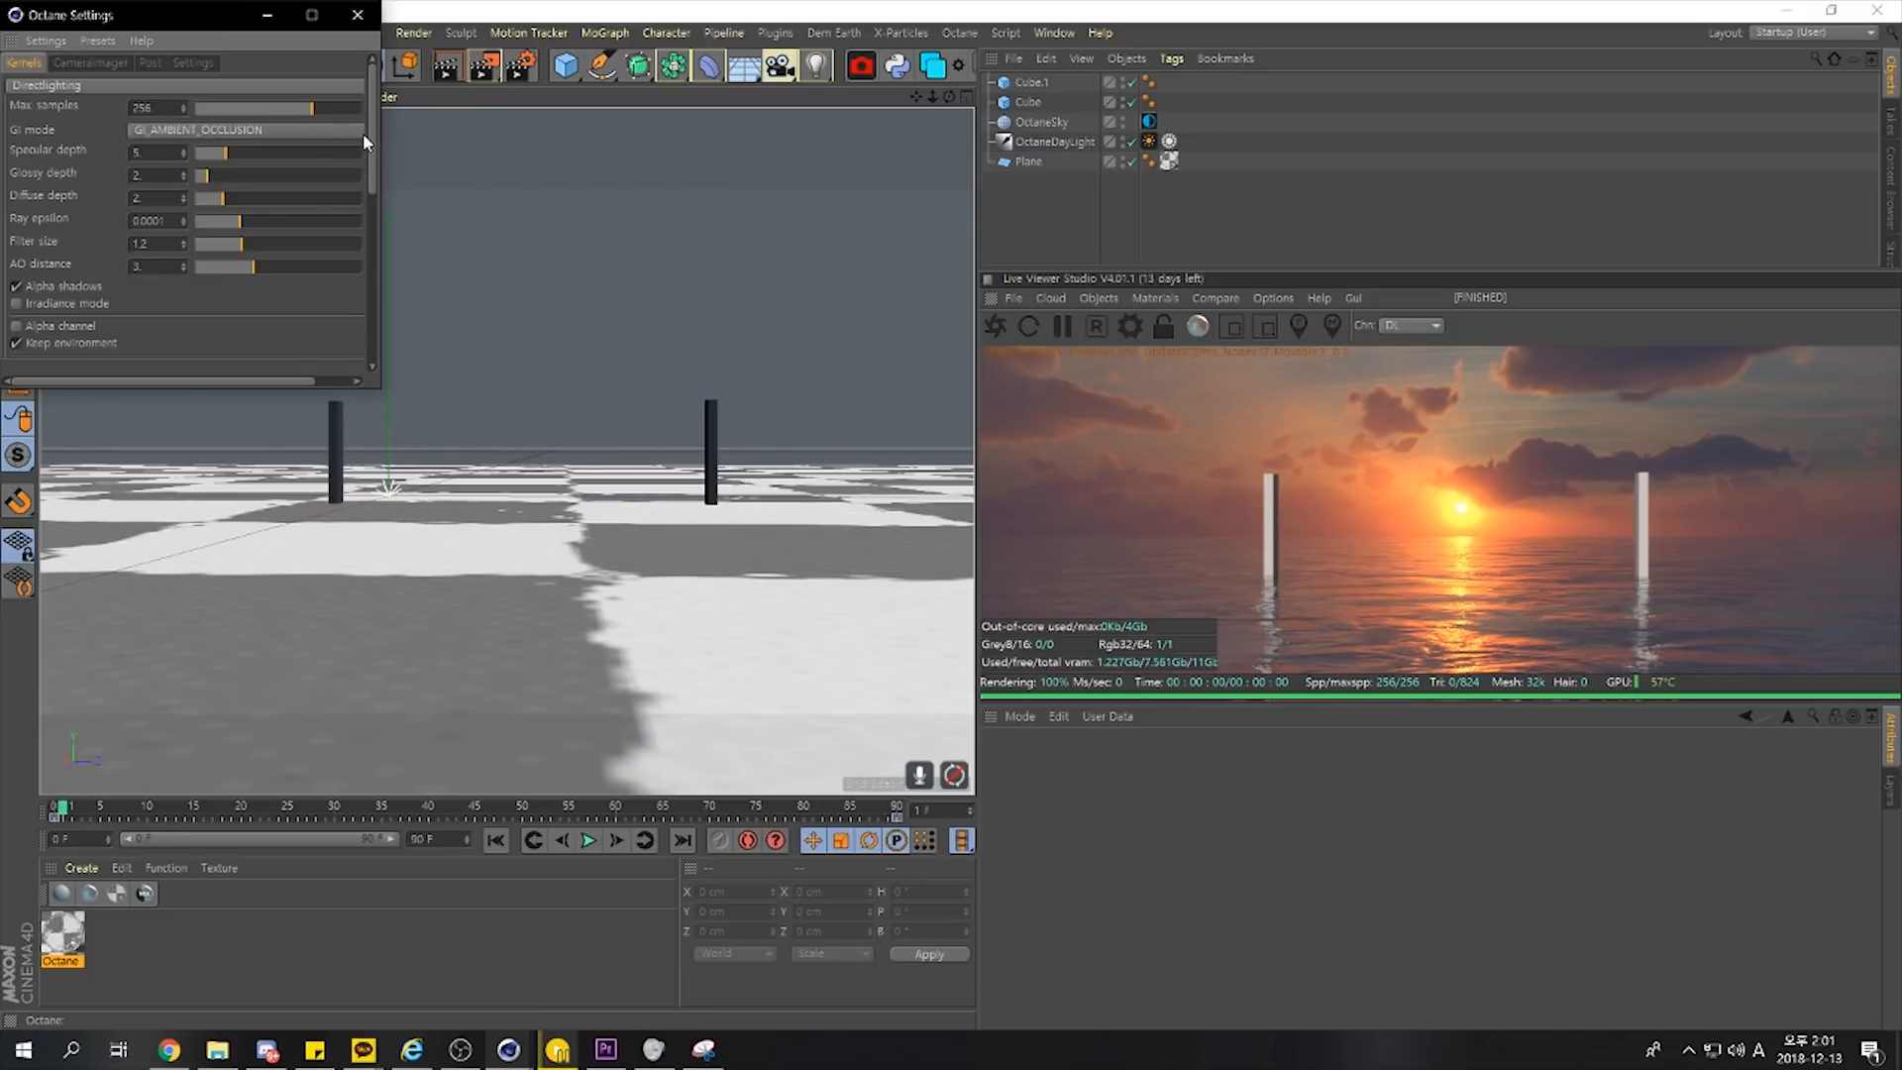
pyautogui.moveTo(373, 141)
pyautogui.mouseDown()
pyautogui.moveTo(381, 327)
pyautogui.moveTo(371, 127)
pyautogui.mouseUp()
pyautogui.click(540, 8)
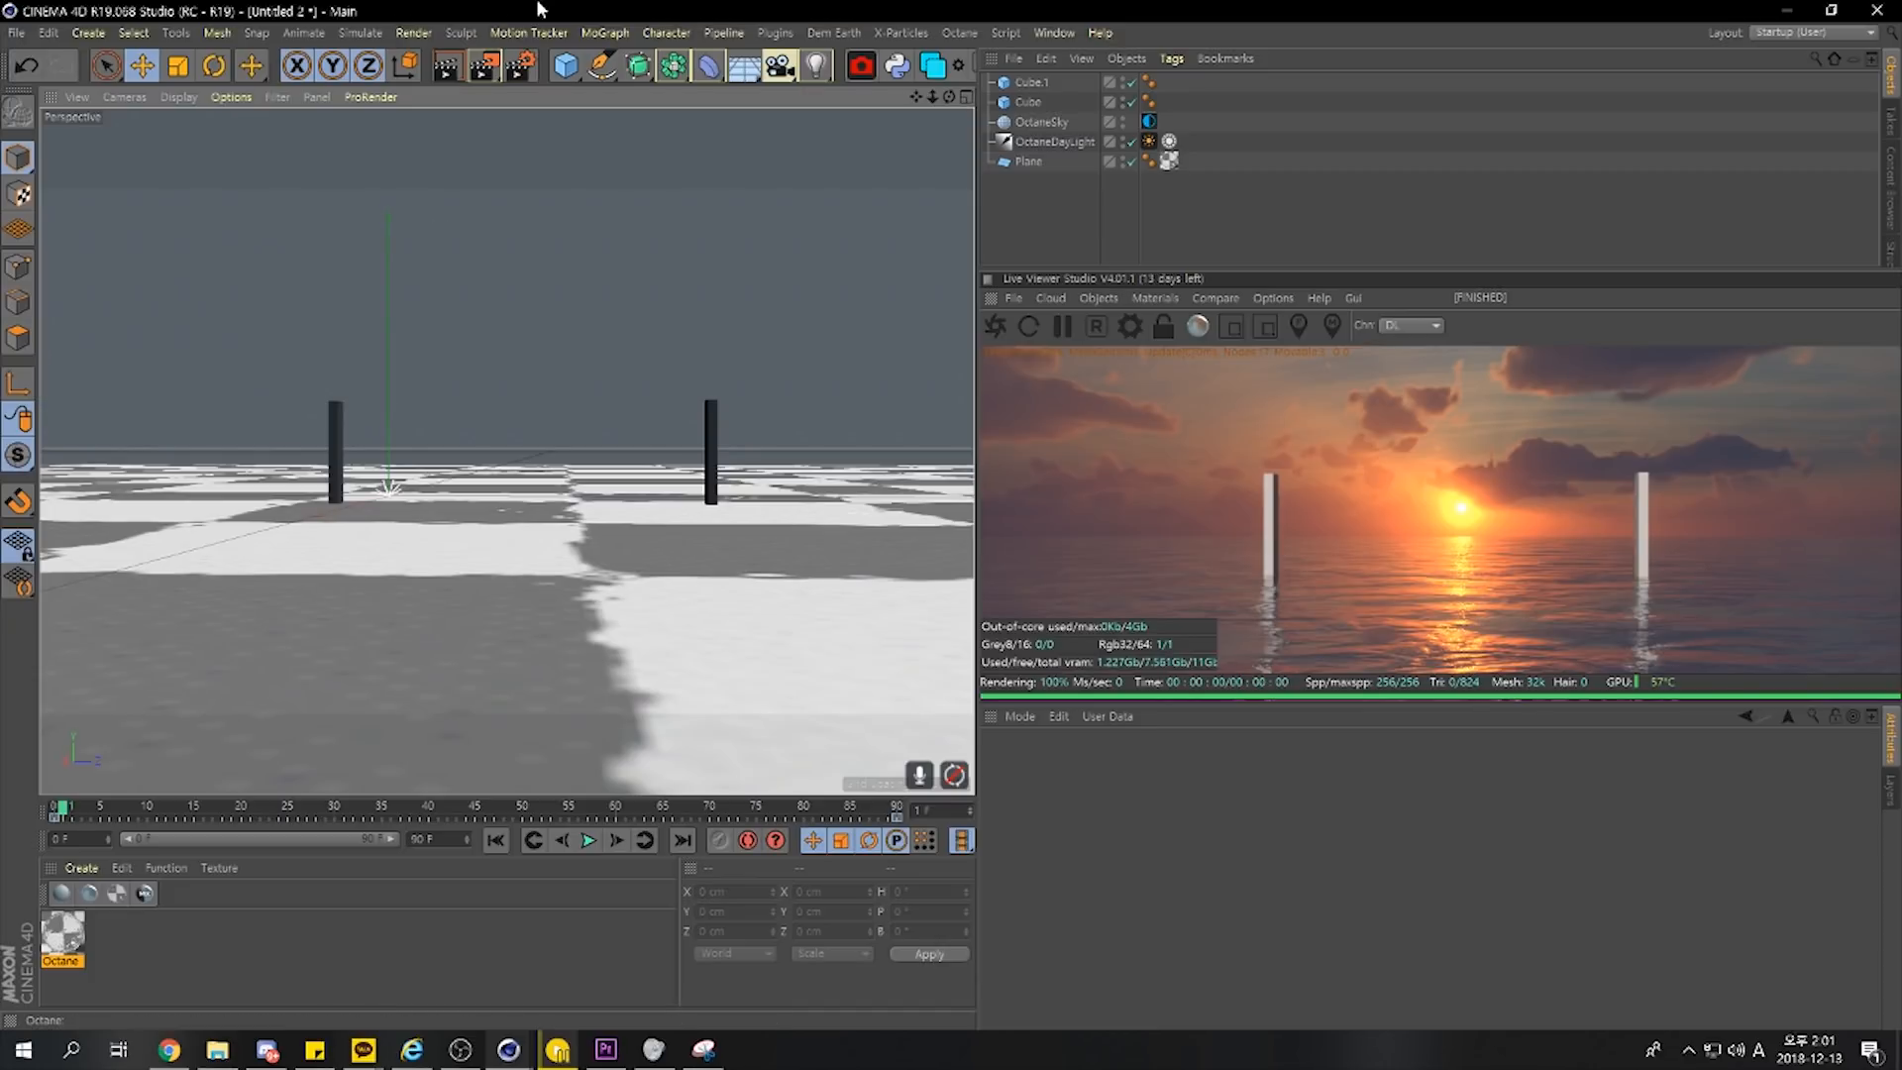
# Open the render settings and set the renderer to Octane Renderer
pyautogui.click(522, 68)
pyautogui.moveTo(290, 20); pyautogui.dragTo(469, 82)
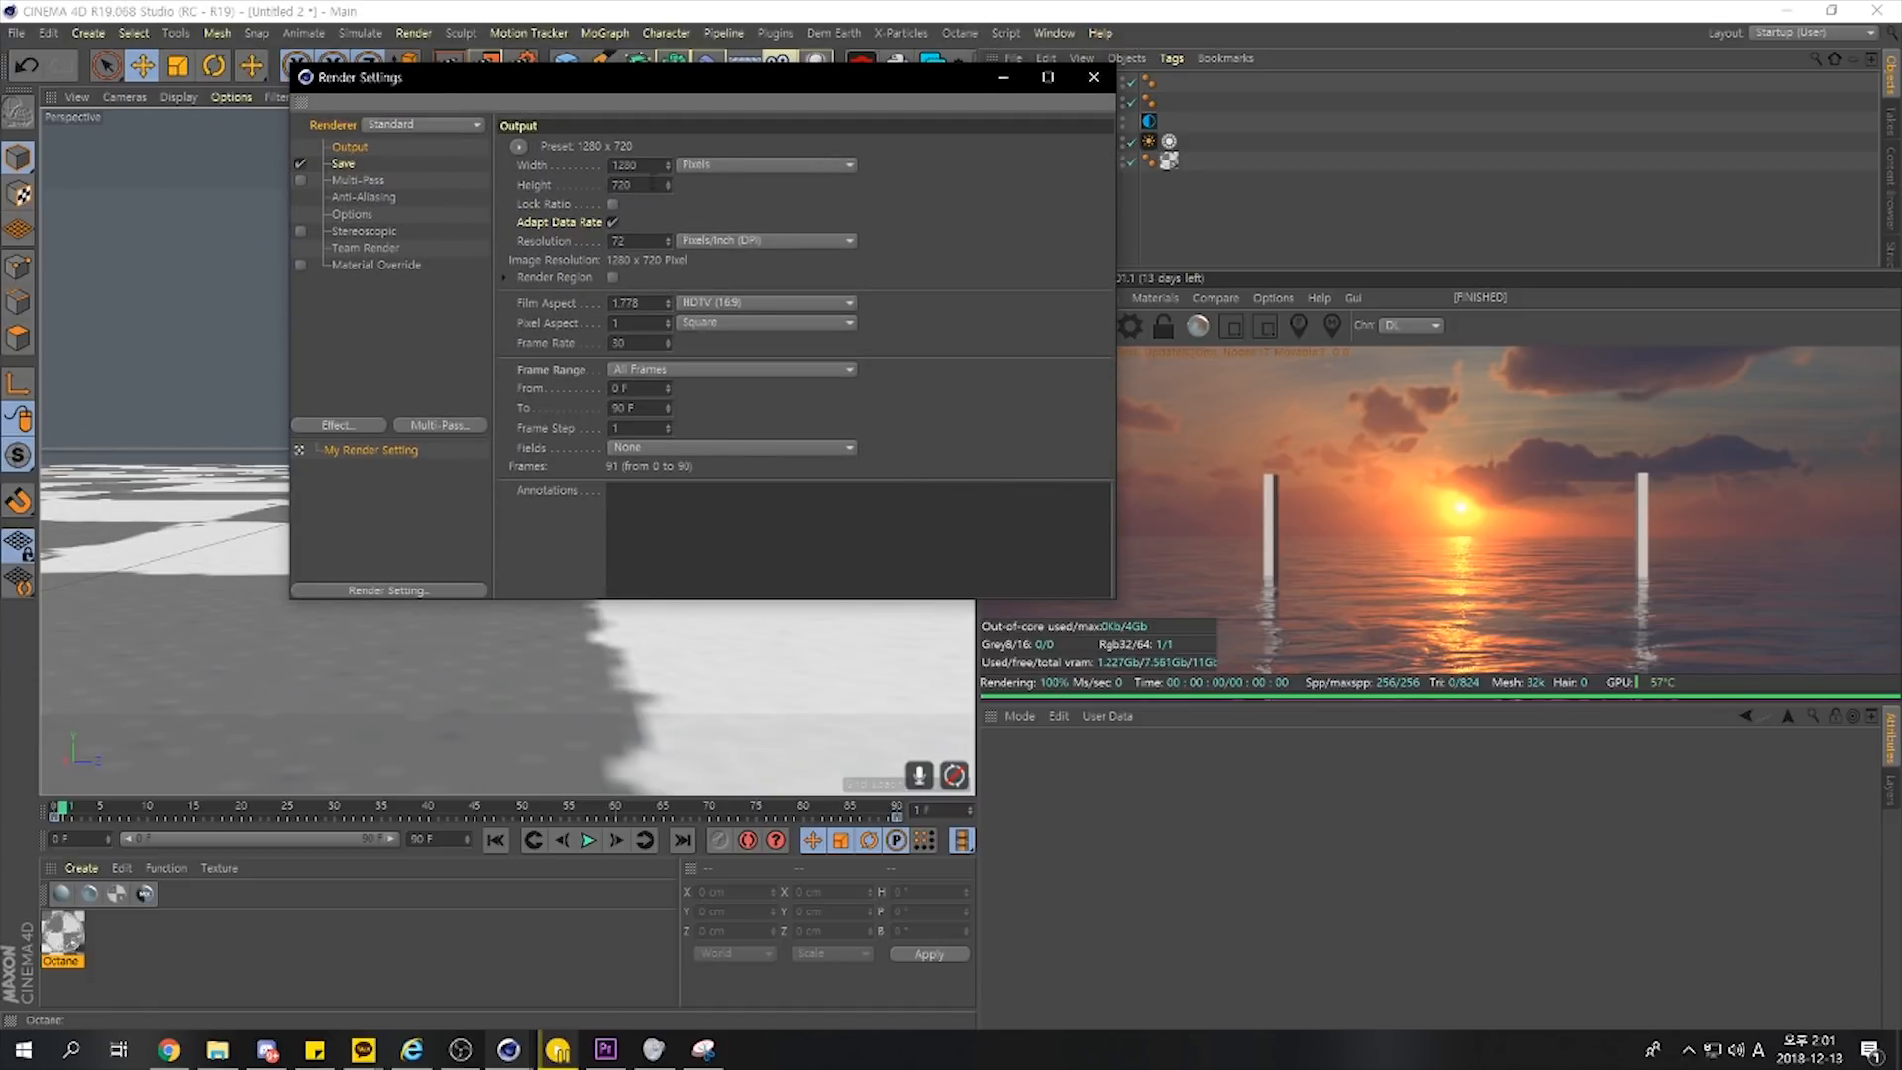
pyautogui.click(392, 127)
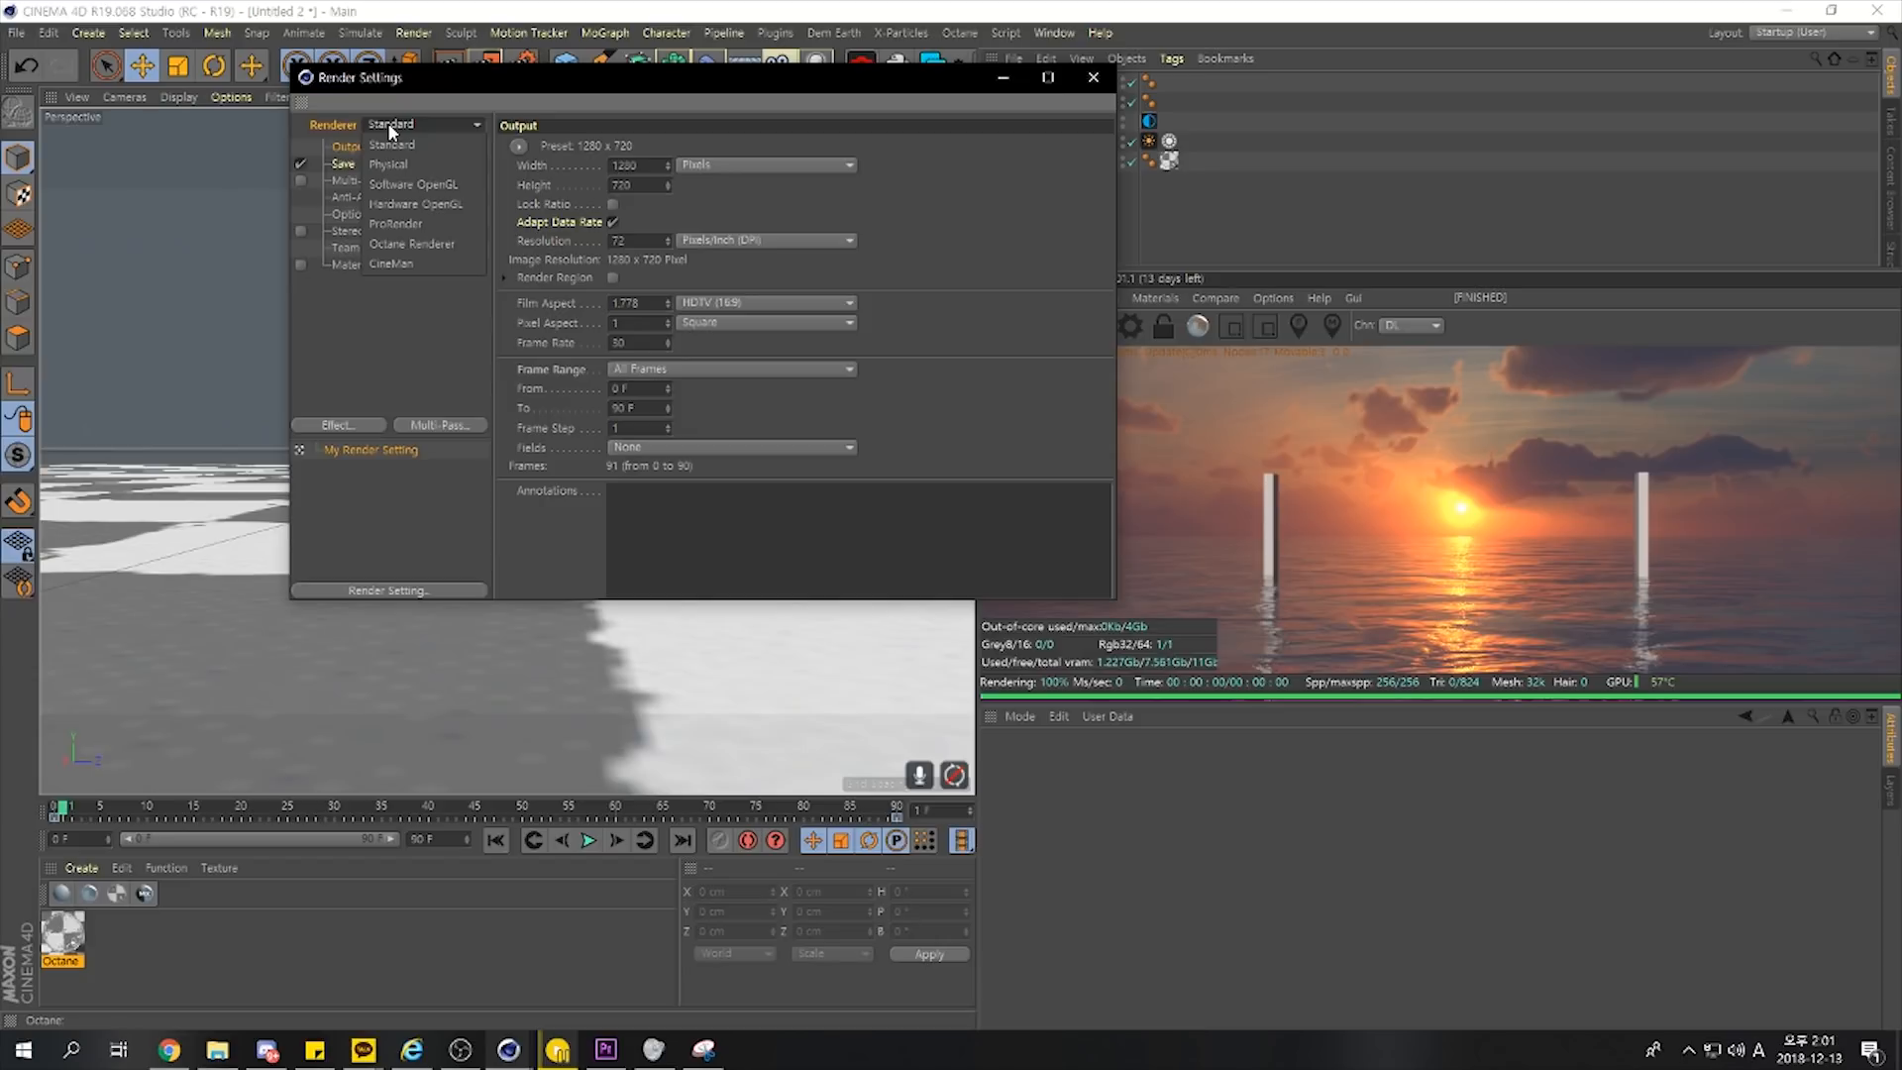
pyautogui.click(411, 245)
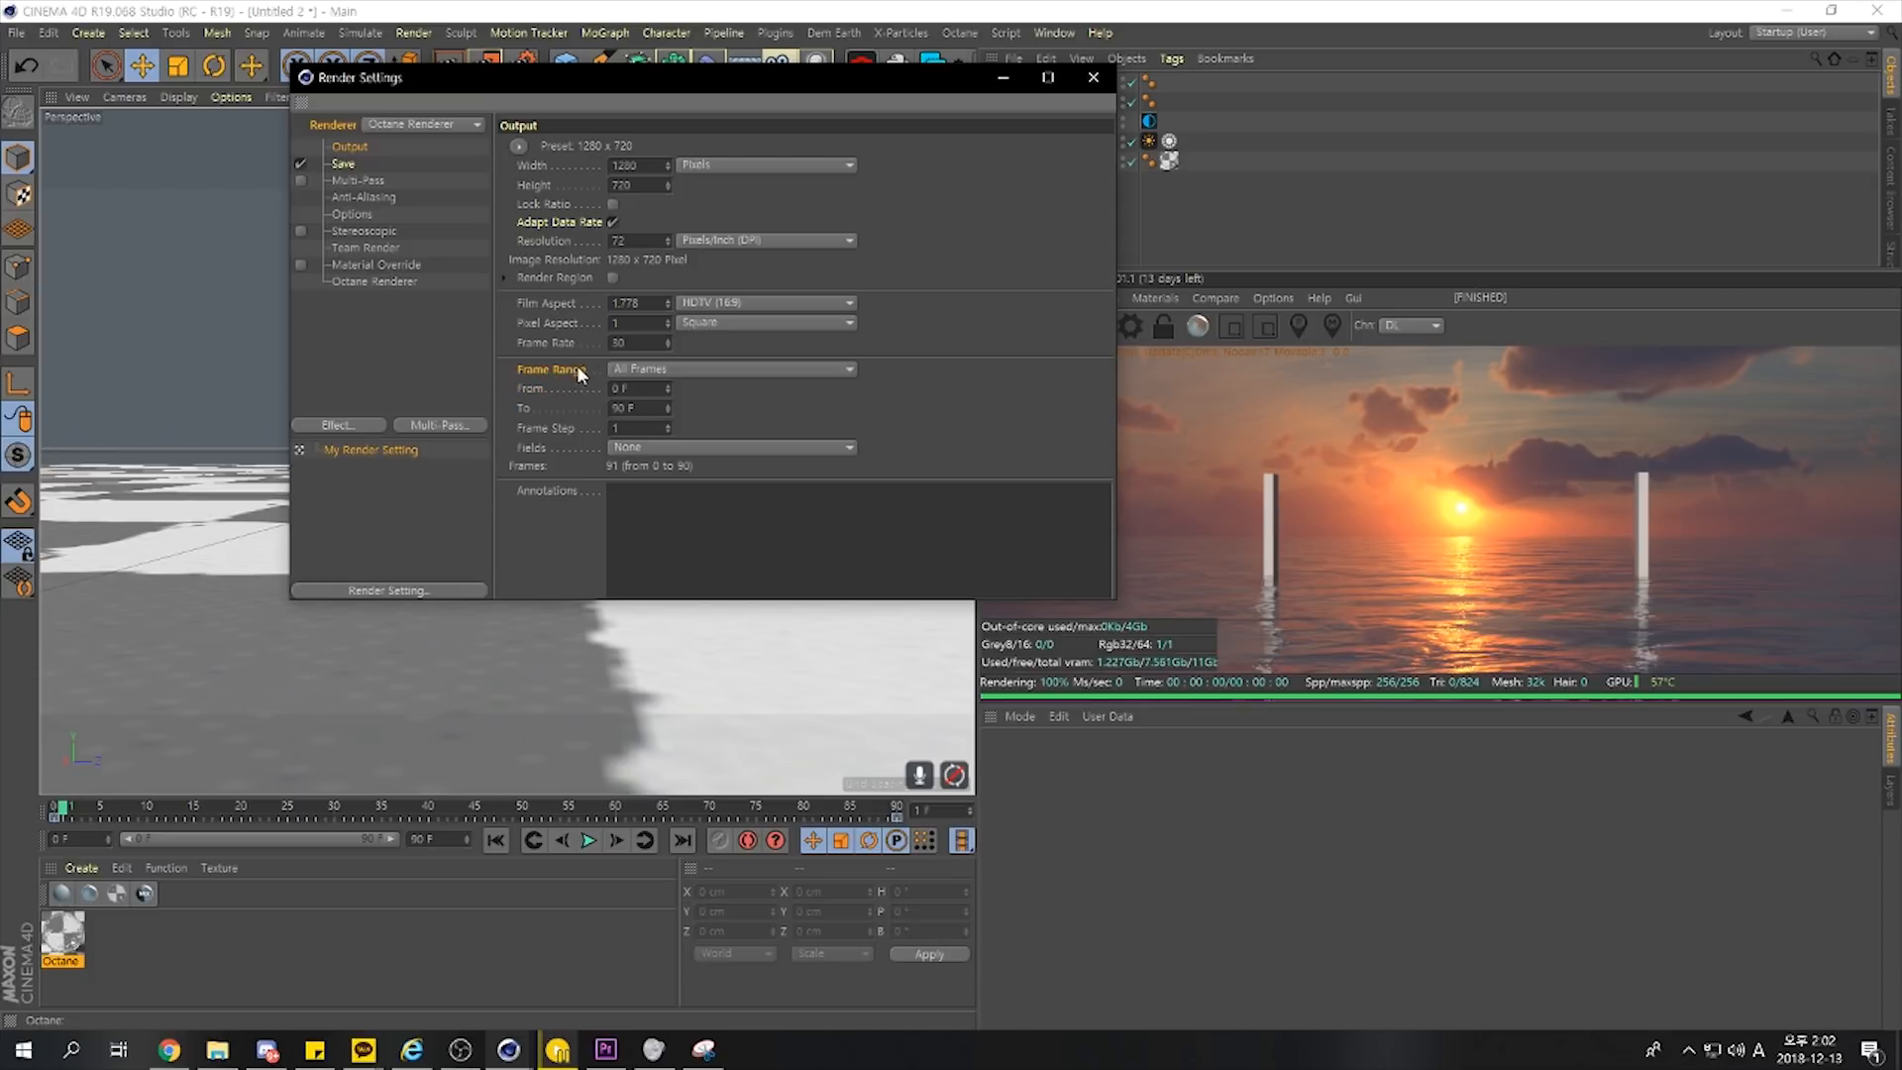
# Switch the render's frame range to Current Frame and back to All Frames
pyautogui.click(622, 369)
pyautogui.click(689, 412)
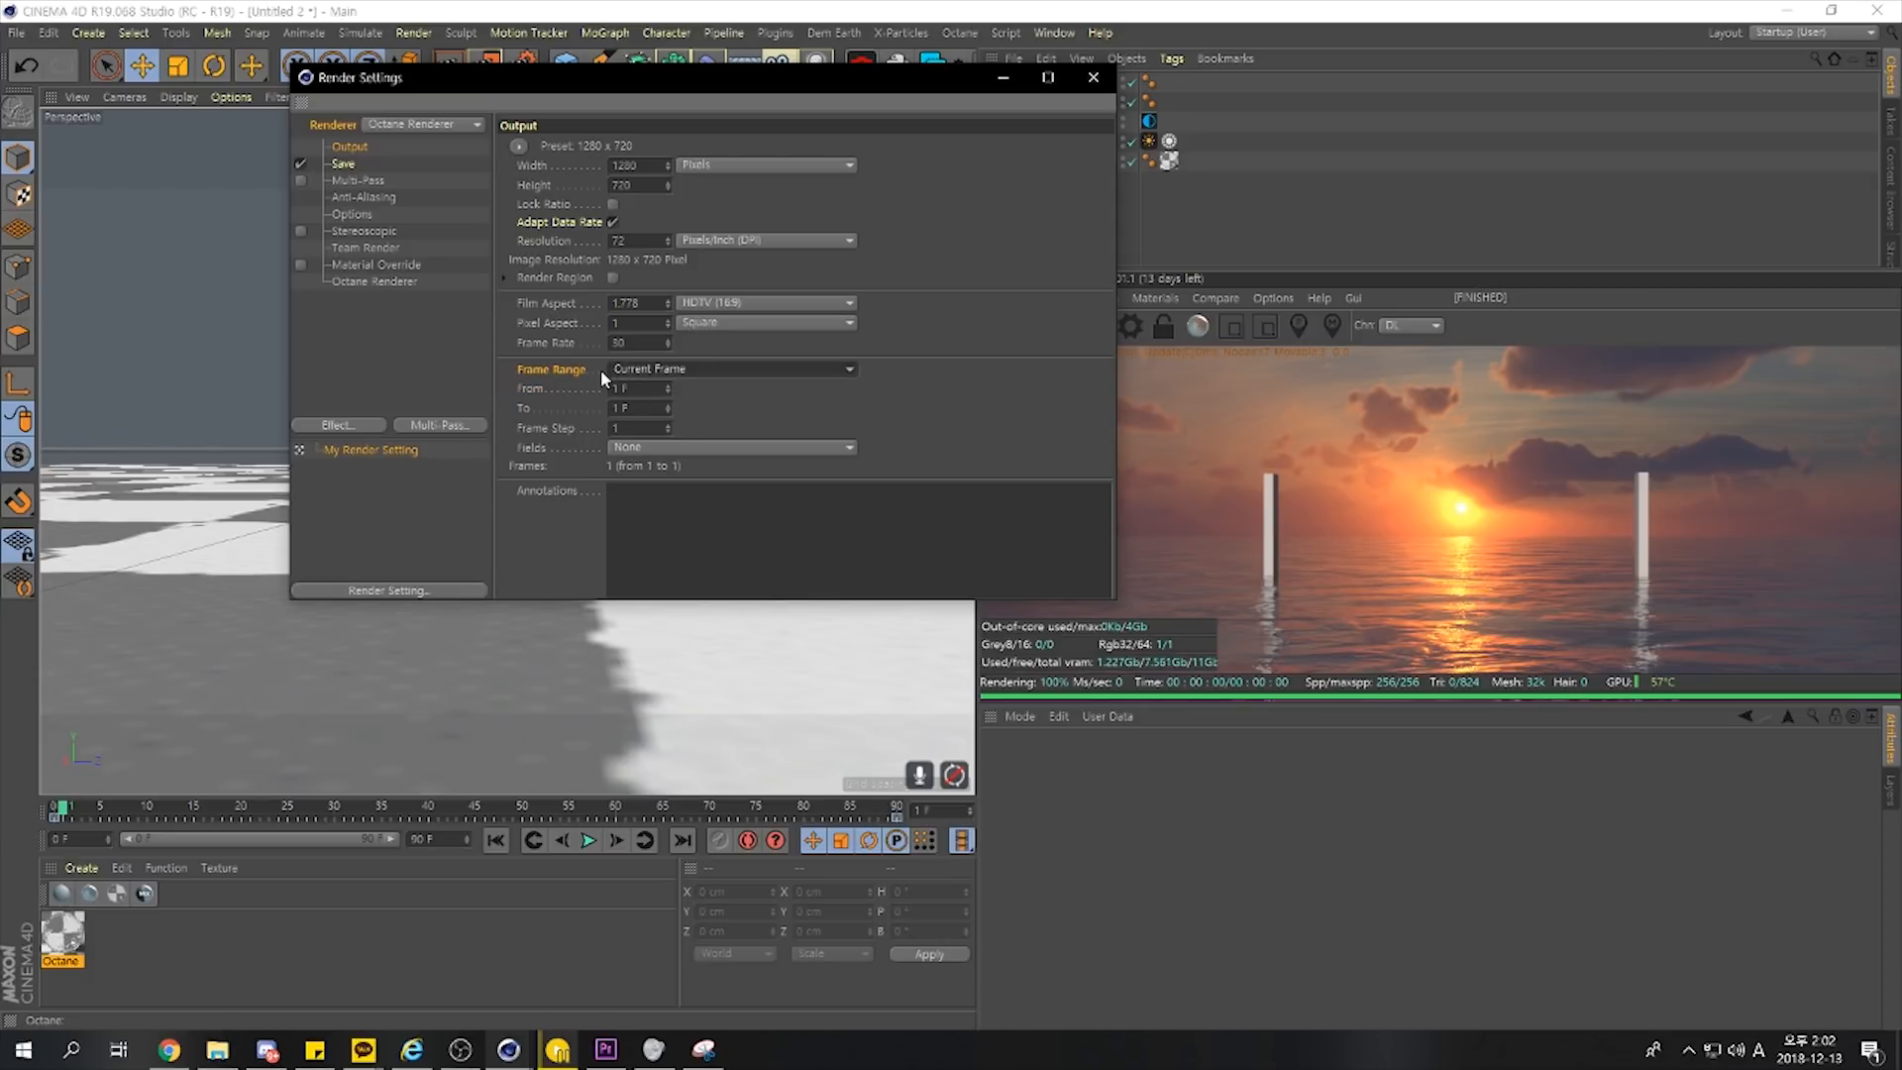
pyautogui.click(678, 369)
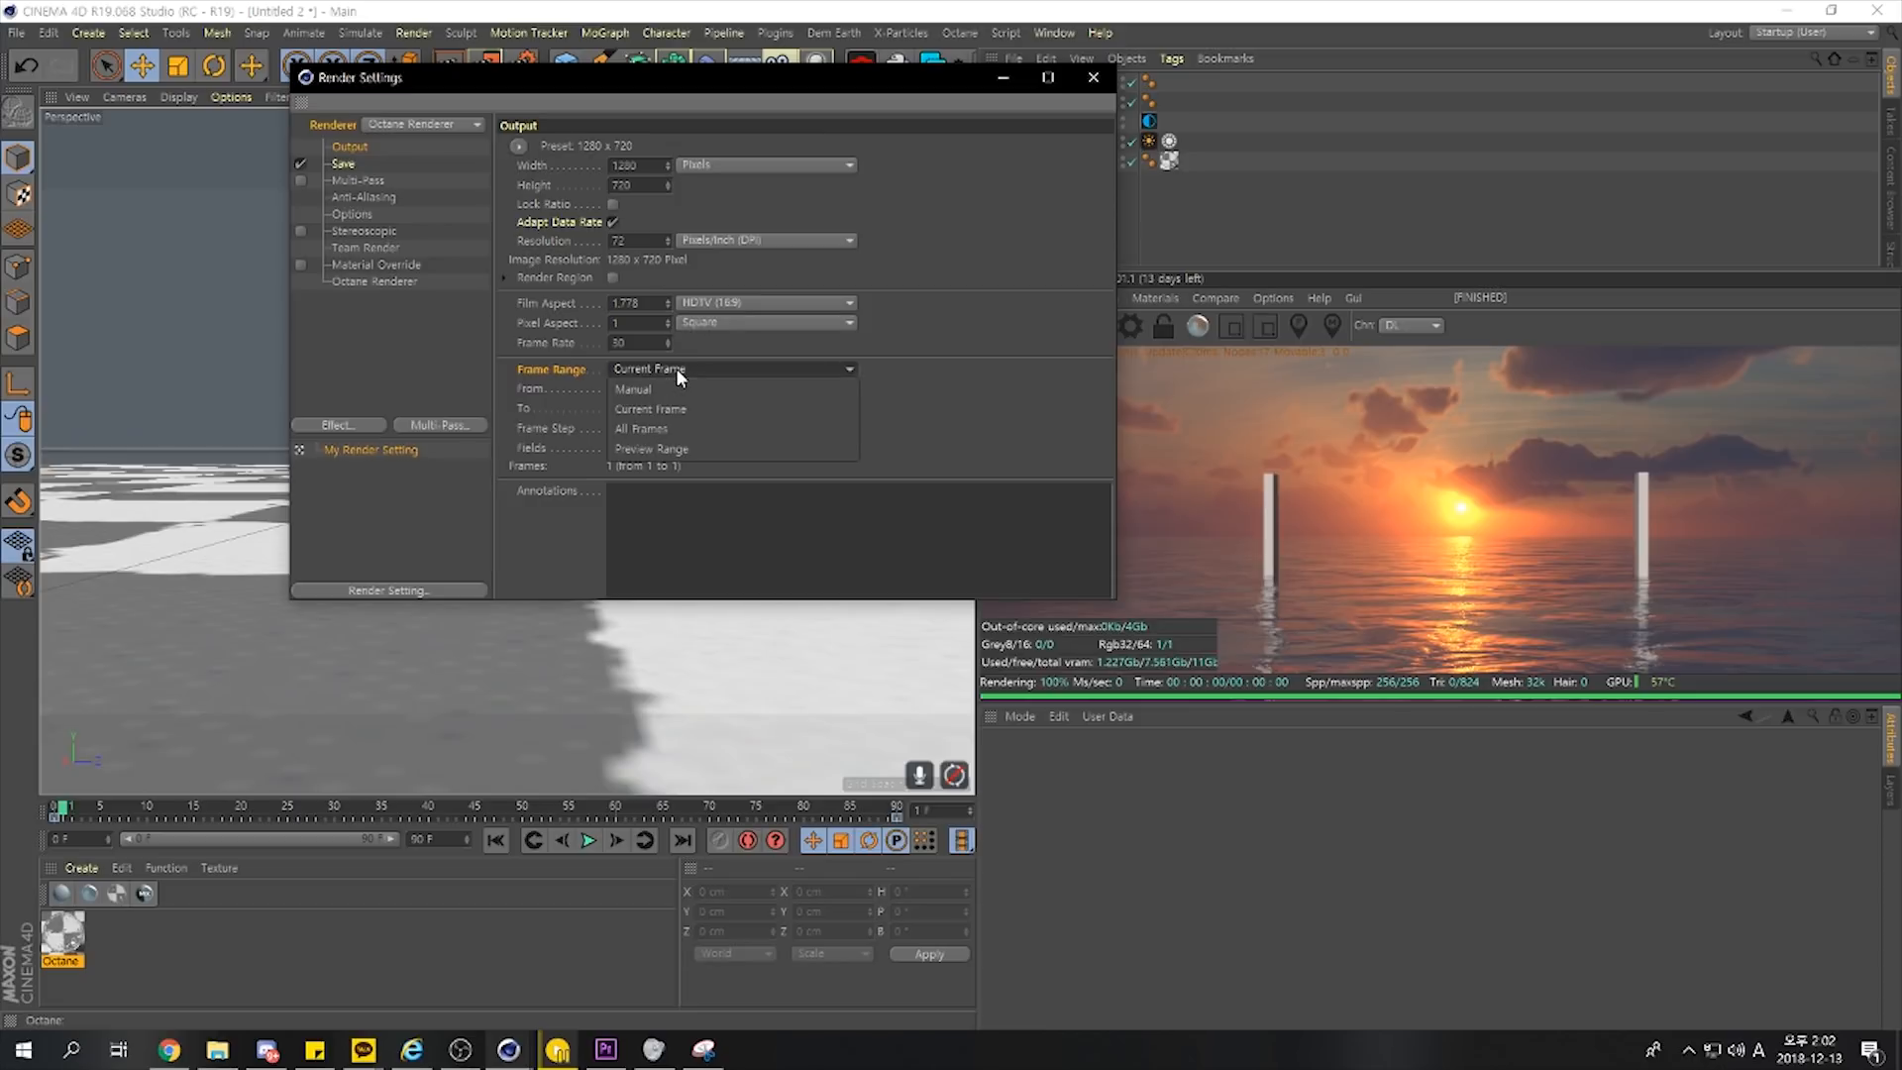
pyautogui.click(686, 432)
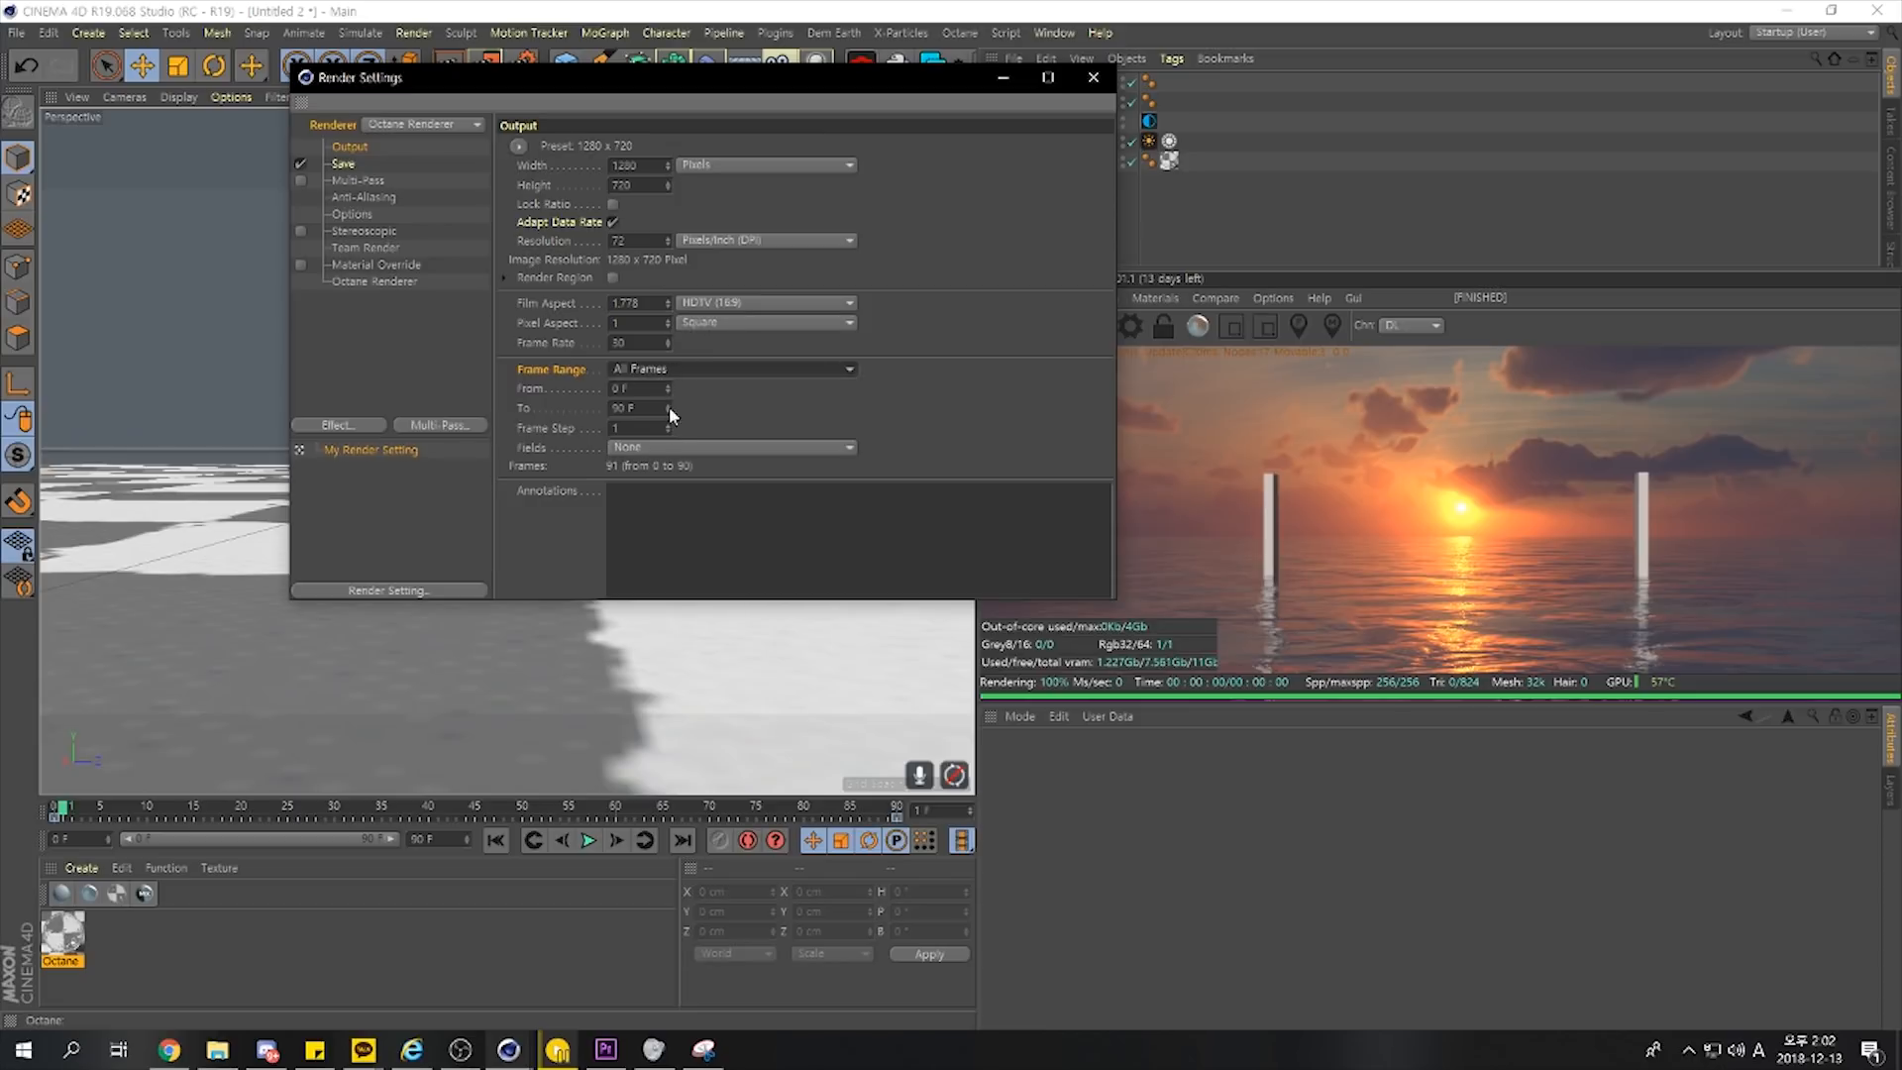
# Set the render's save file name to Hello in the project folder and its image format to JPG
pyautogui.click(343, 163)
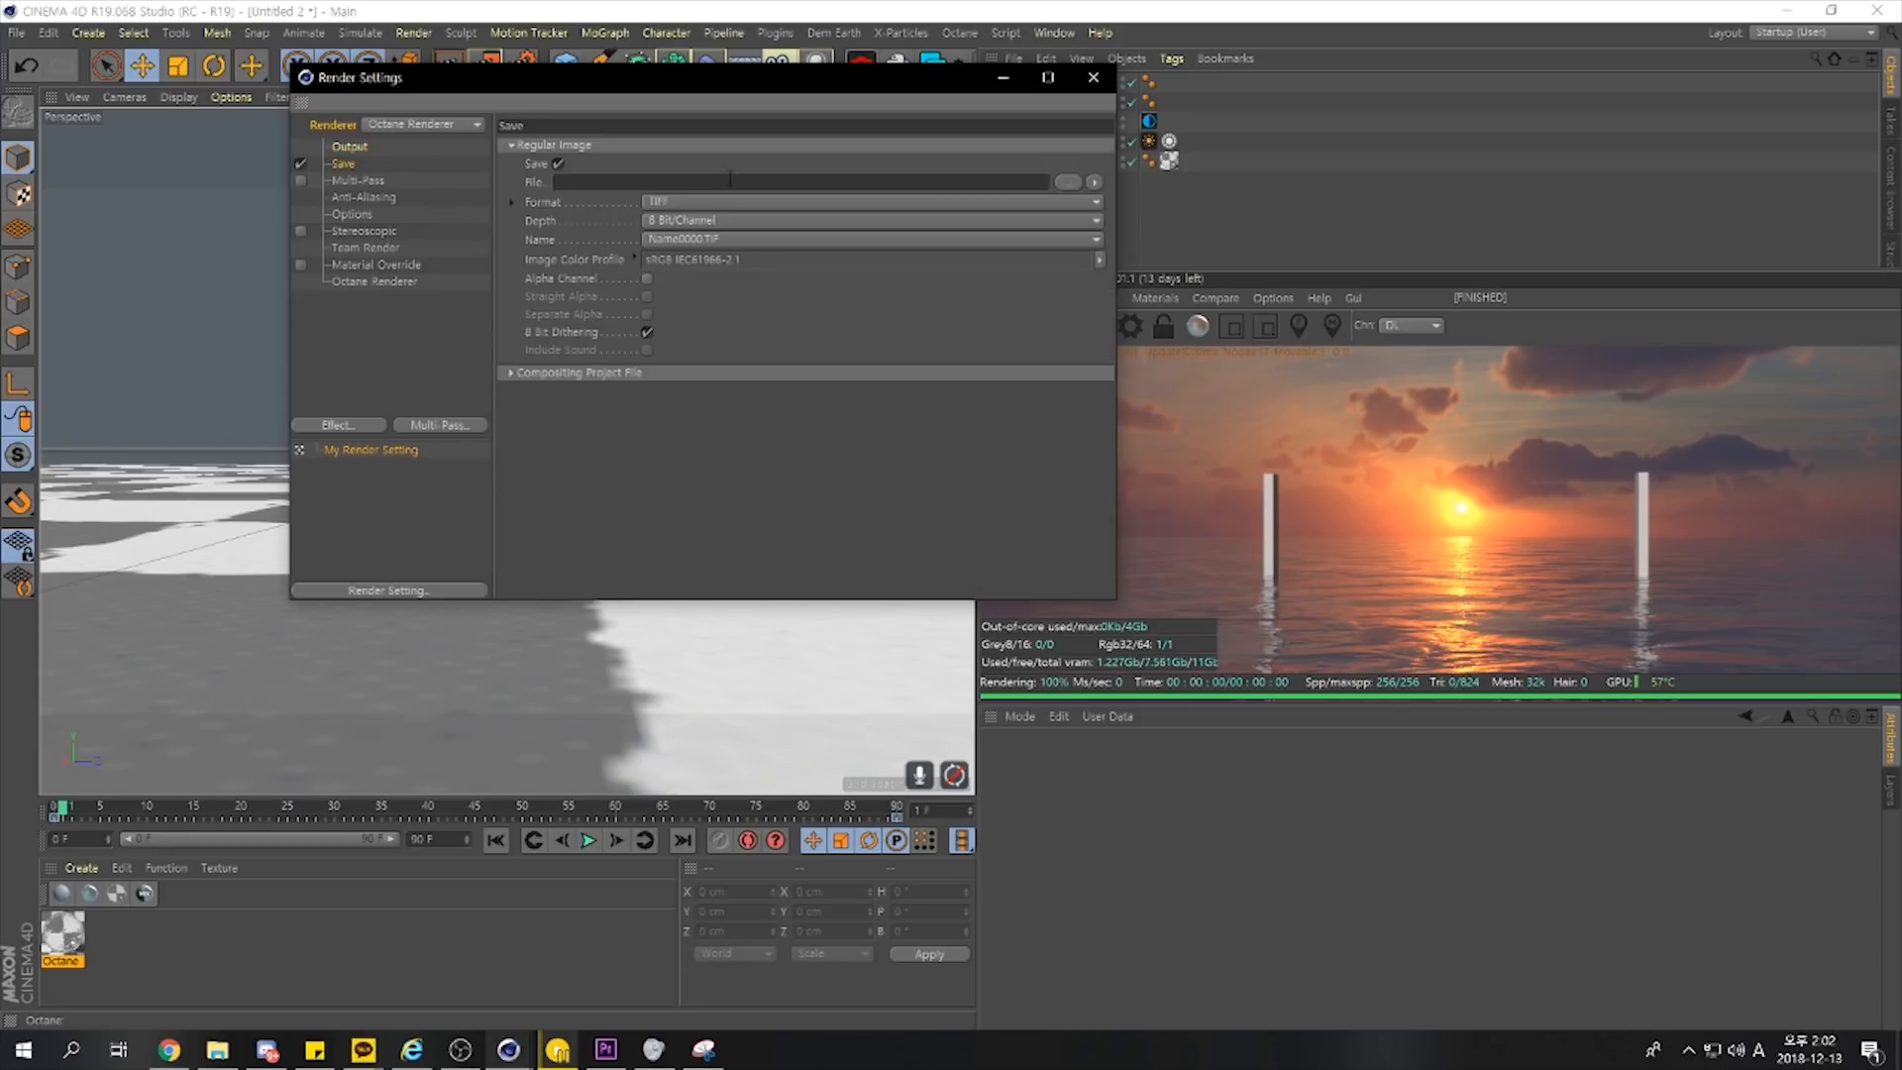
pyautogui.click(1069, 182)
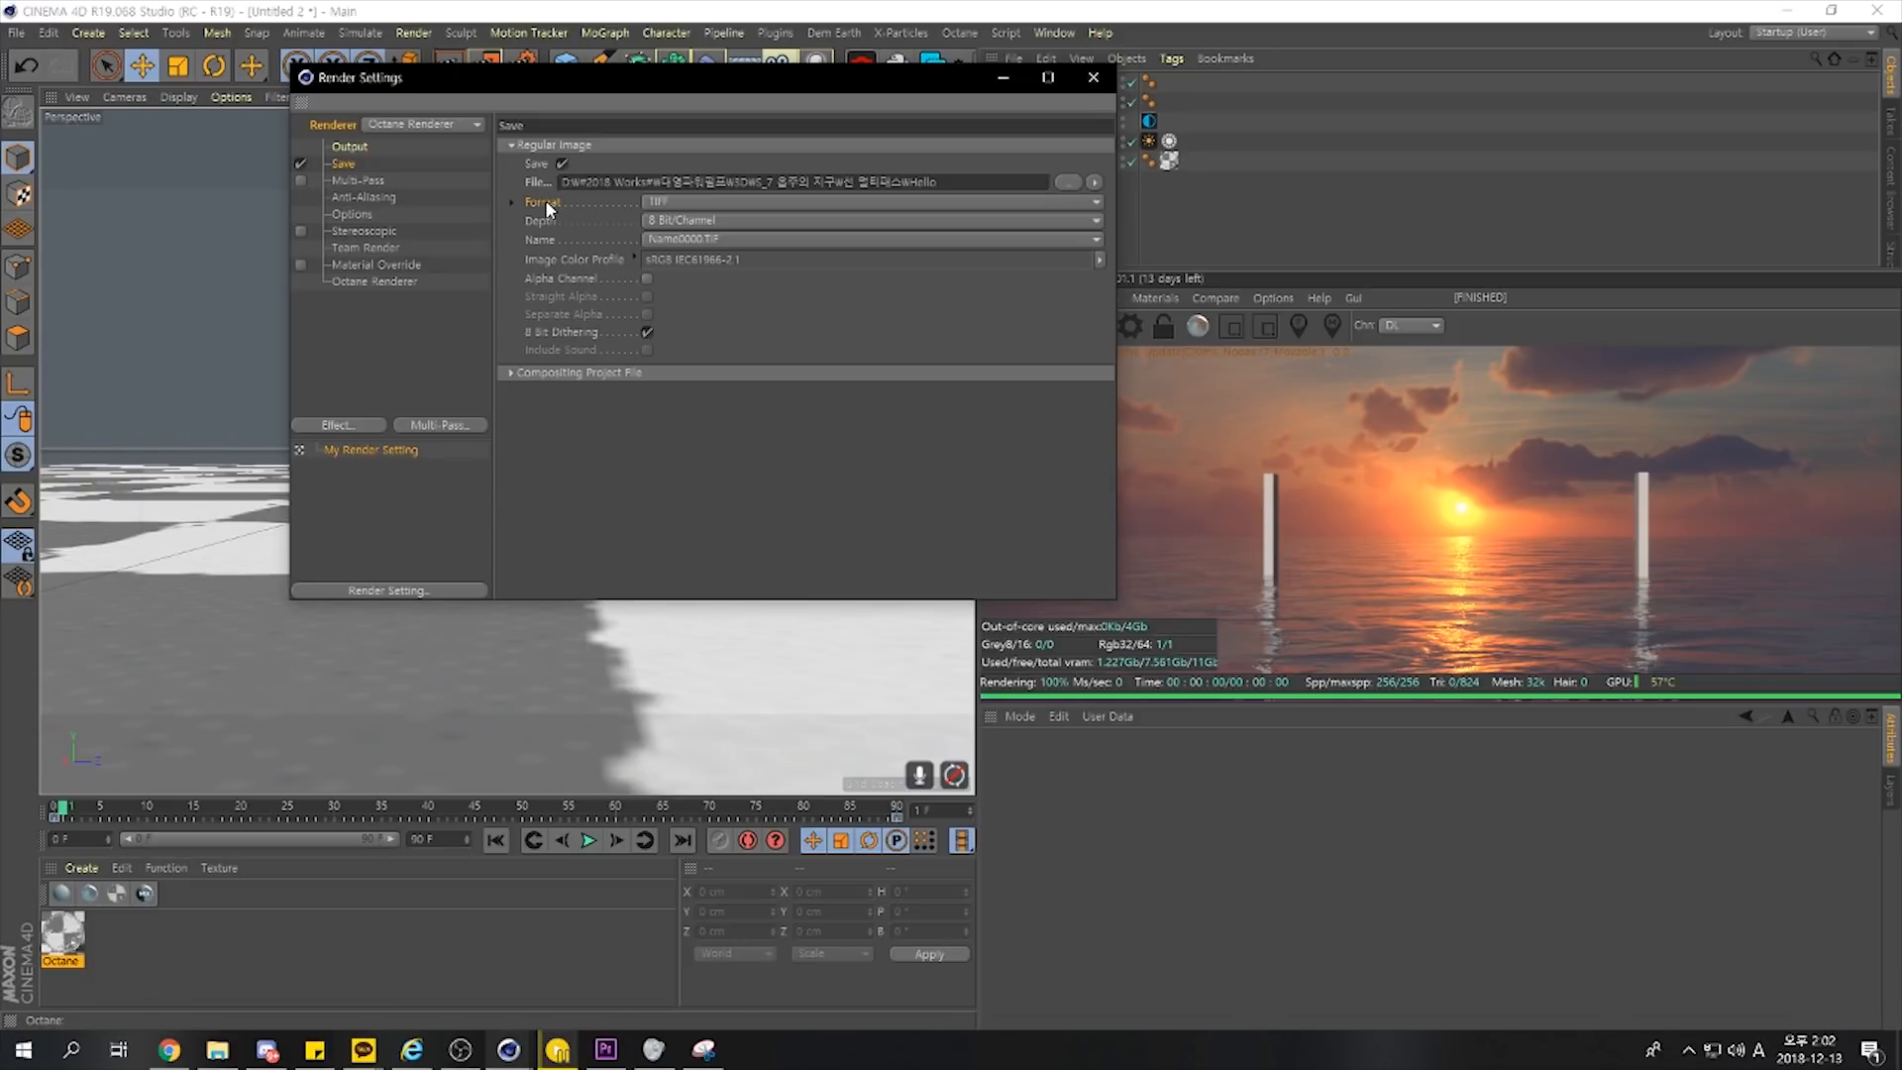
pyautogui.click(662, 204)
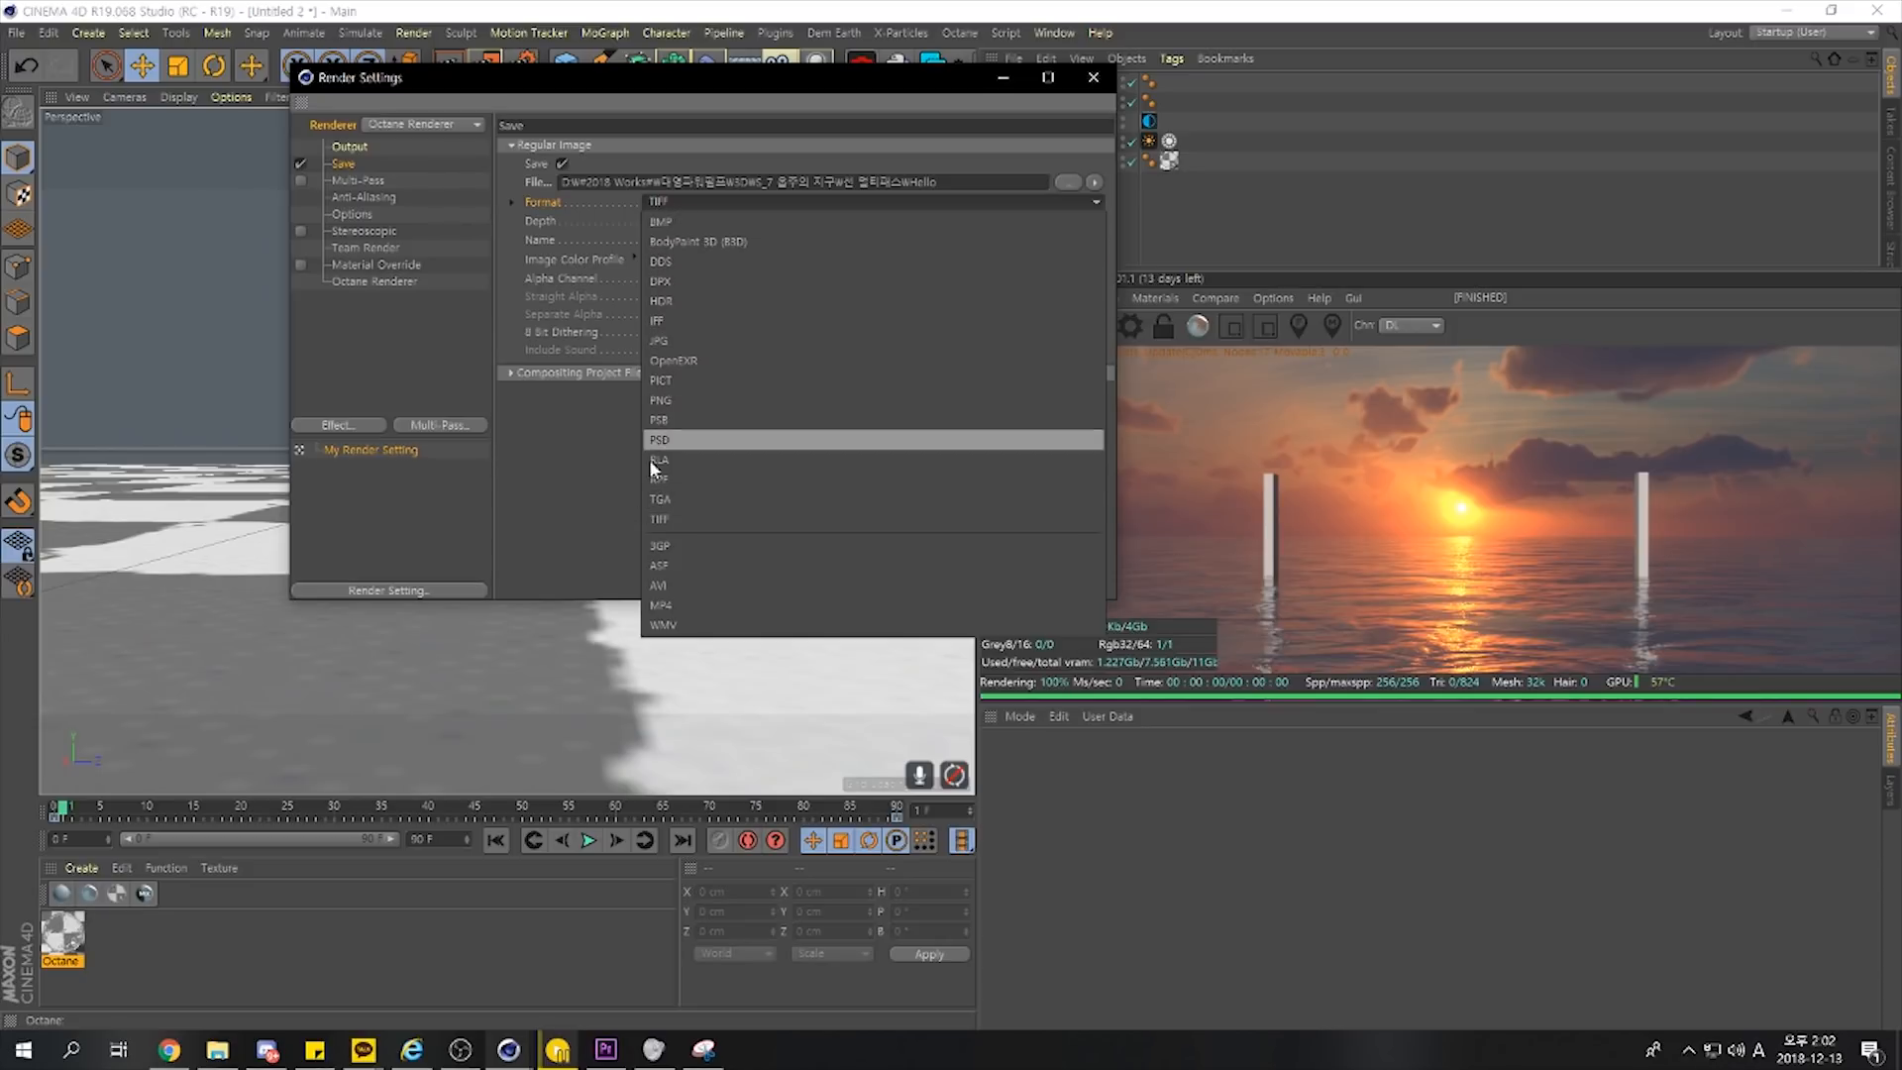
pyautogui.click(611, 467)
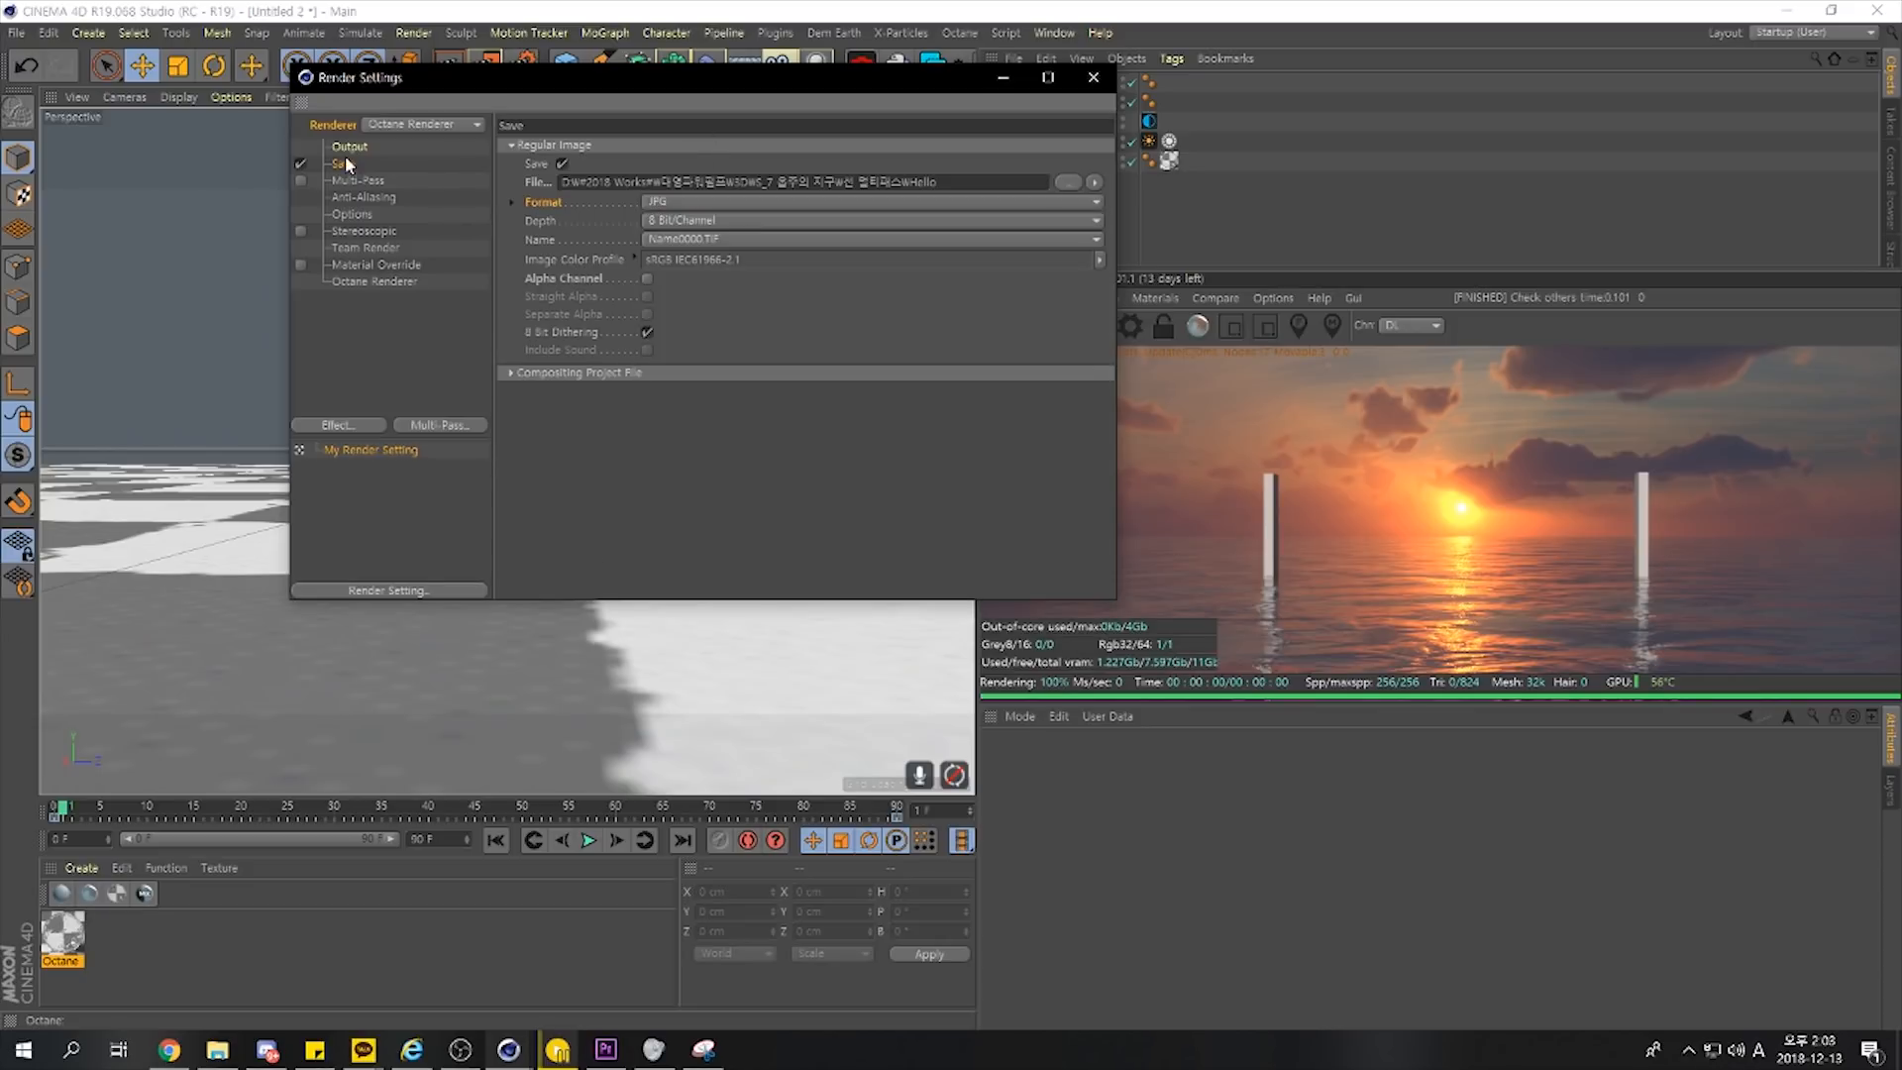
# Review the render's Output and Save options, including the file path, and close the render settings
pyautogui.click(345, 148)
pyautogui.click(343, 165)
pyautogui.moveTo(938, 187); pyautogui.dragTo(859, 185)
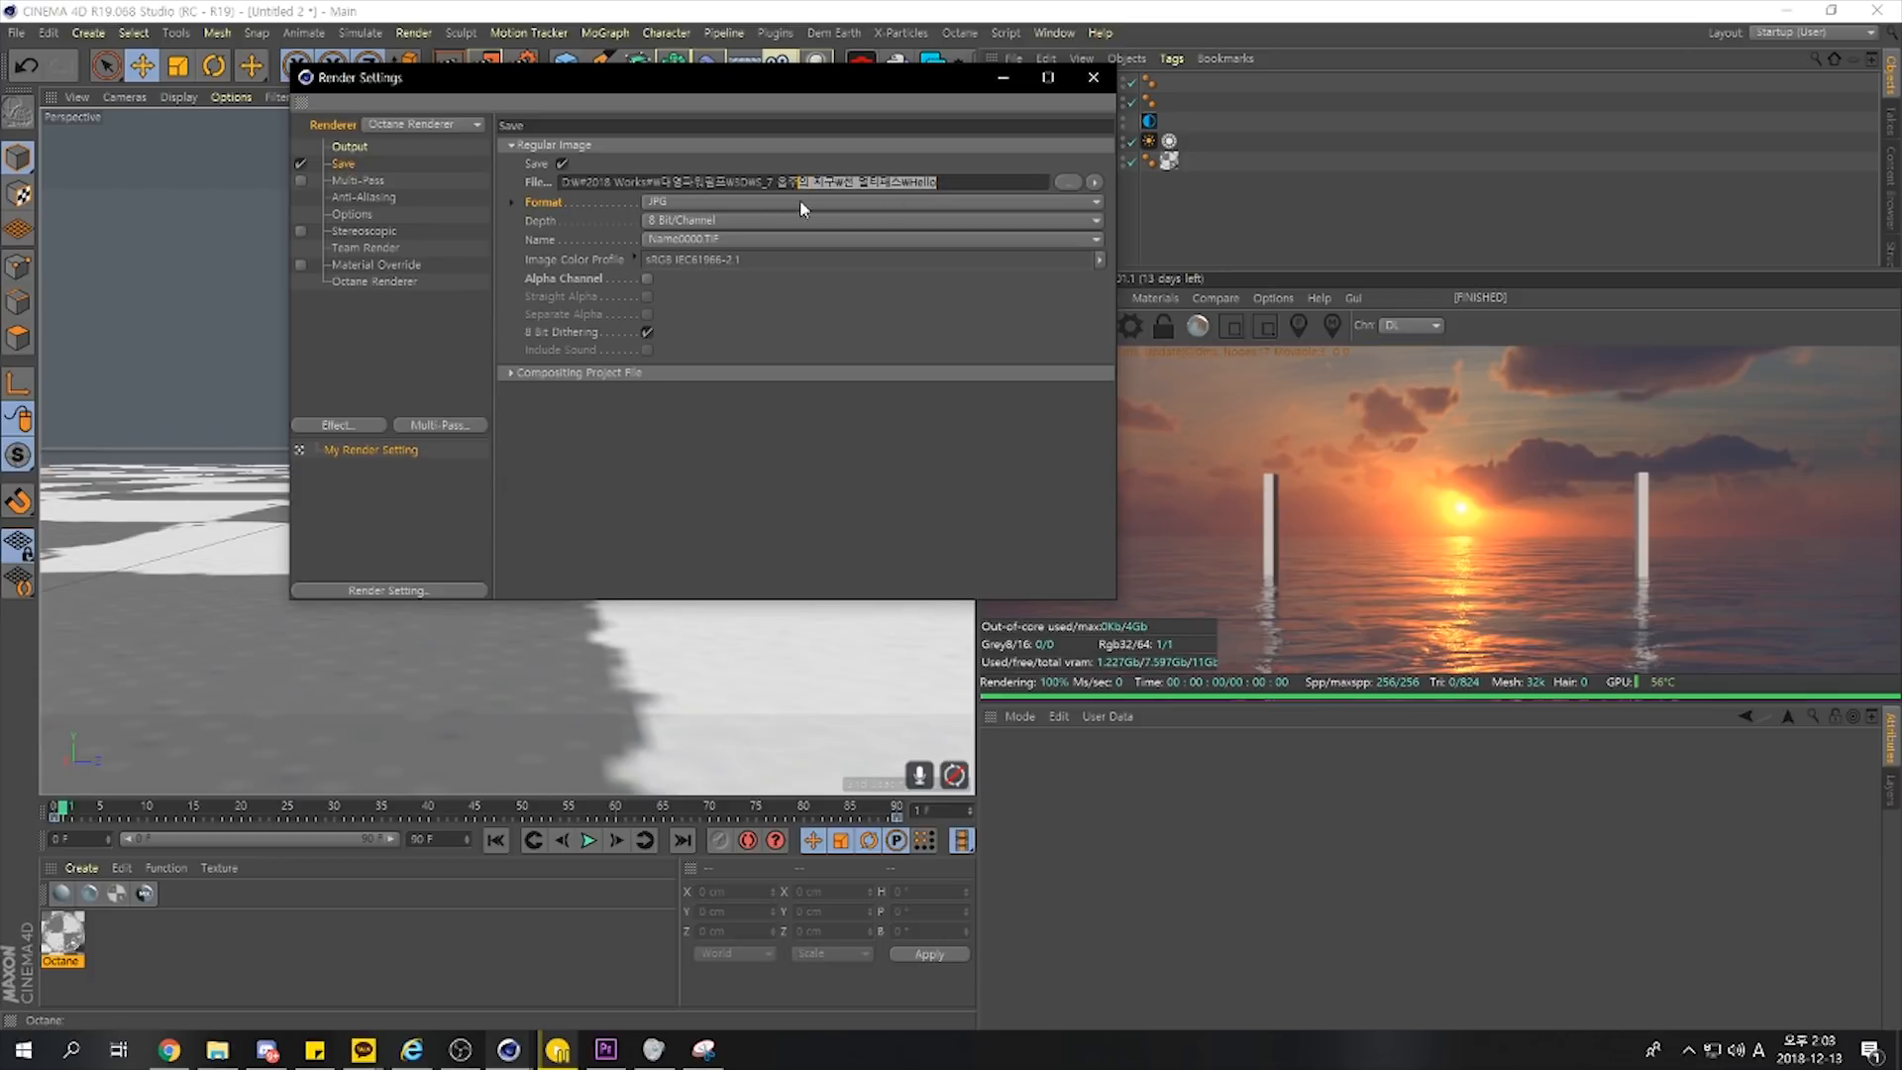
pyautogui.click(799, 201)
pyautogui.click(1091, 76)
pyautogui.click(1090, 76)
# Recheck the Octane kernel settings, close them and render the animation to the Picture Viewer
pyautogui.click(953, 31)
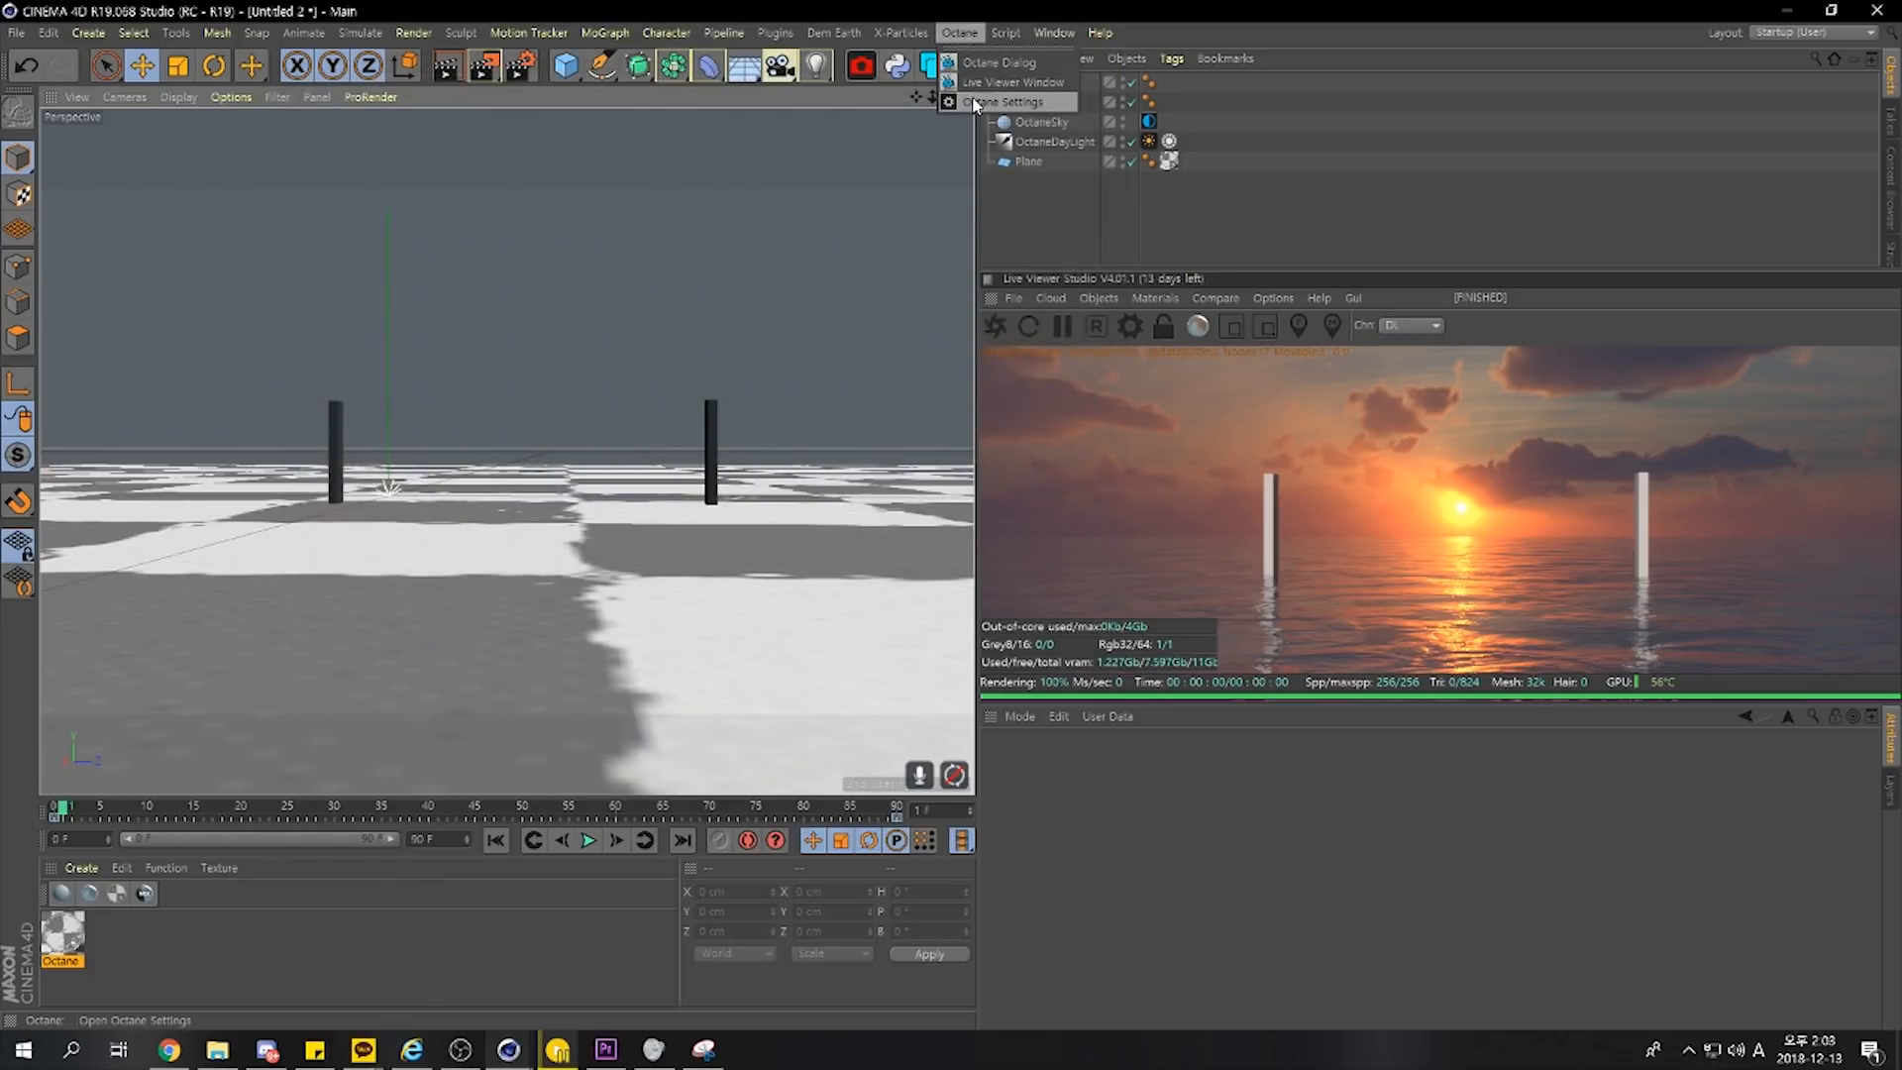
pyautogui.click(1045, 62)
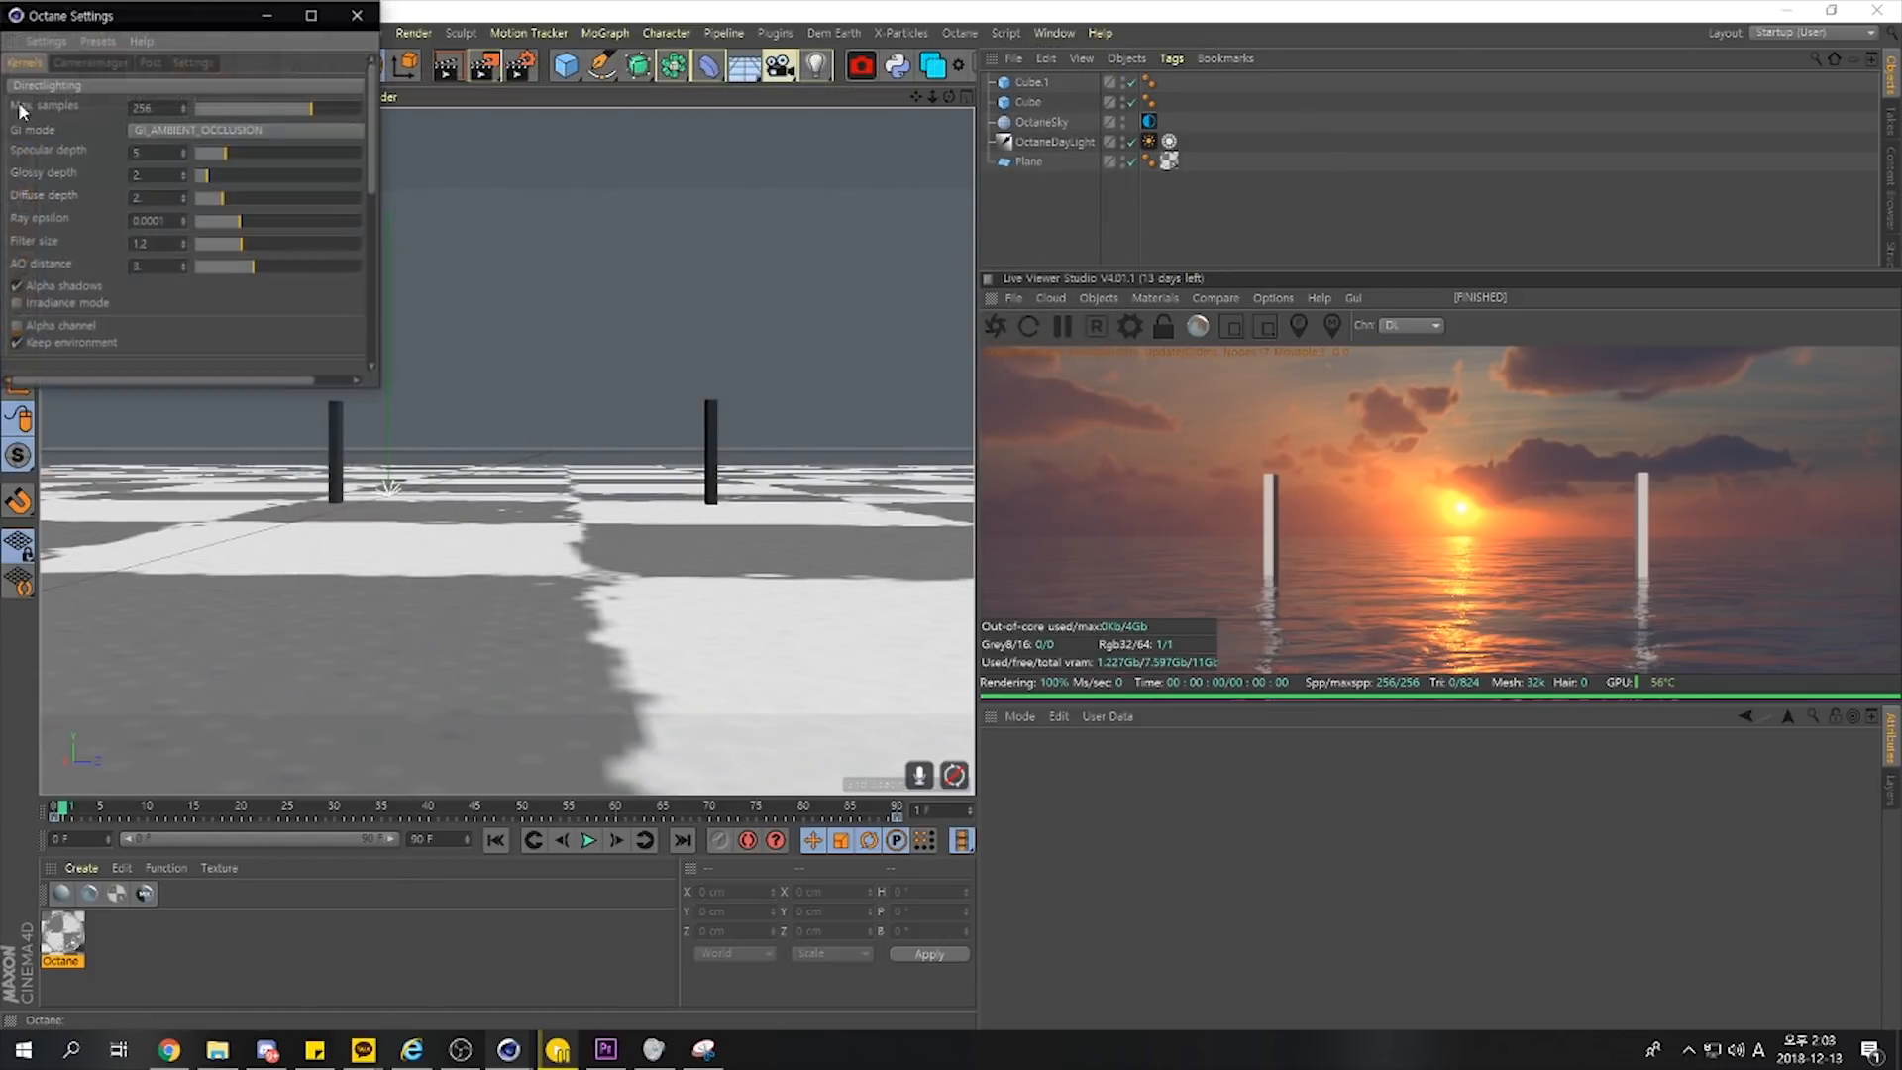
pyautogui.click(361, 17)
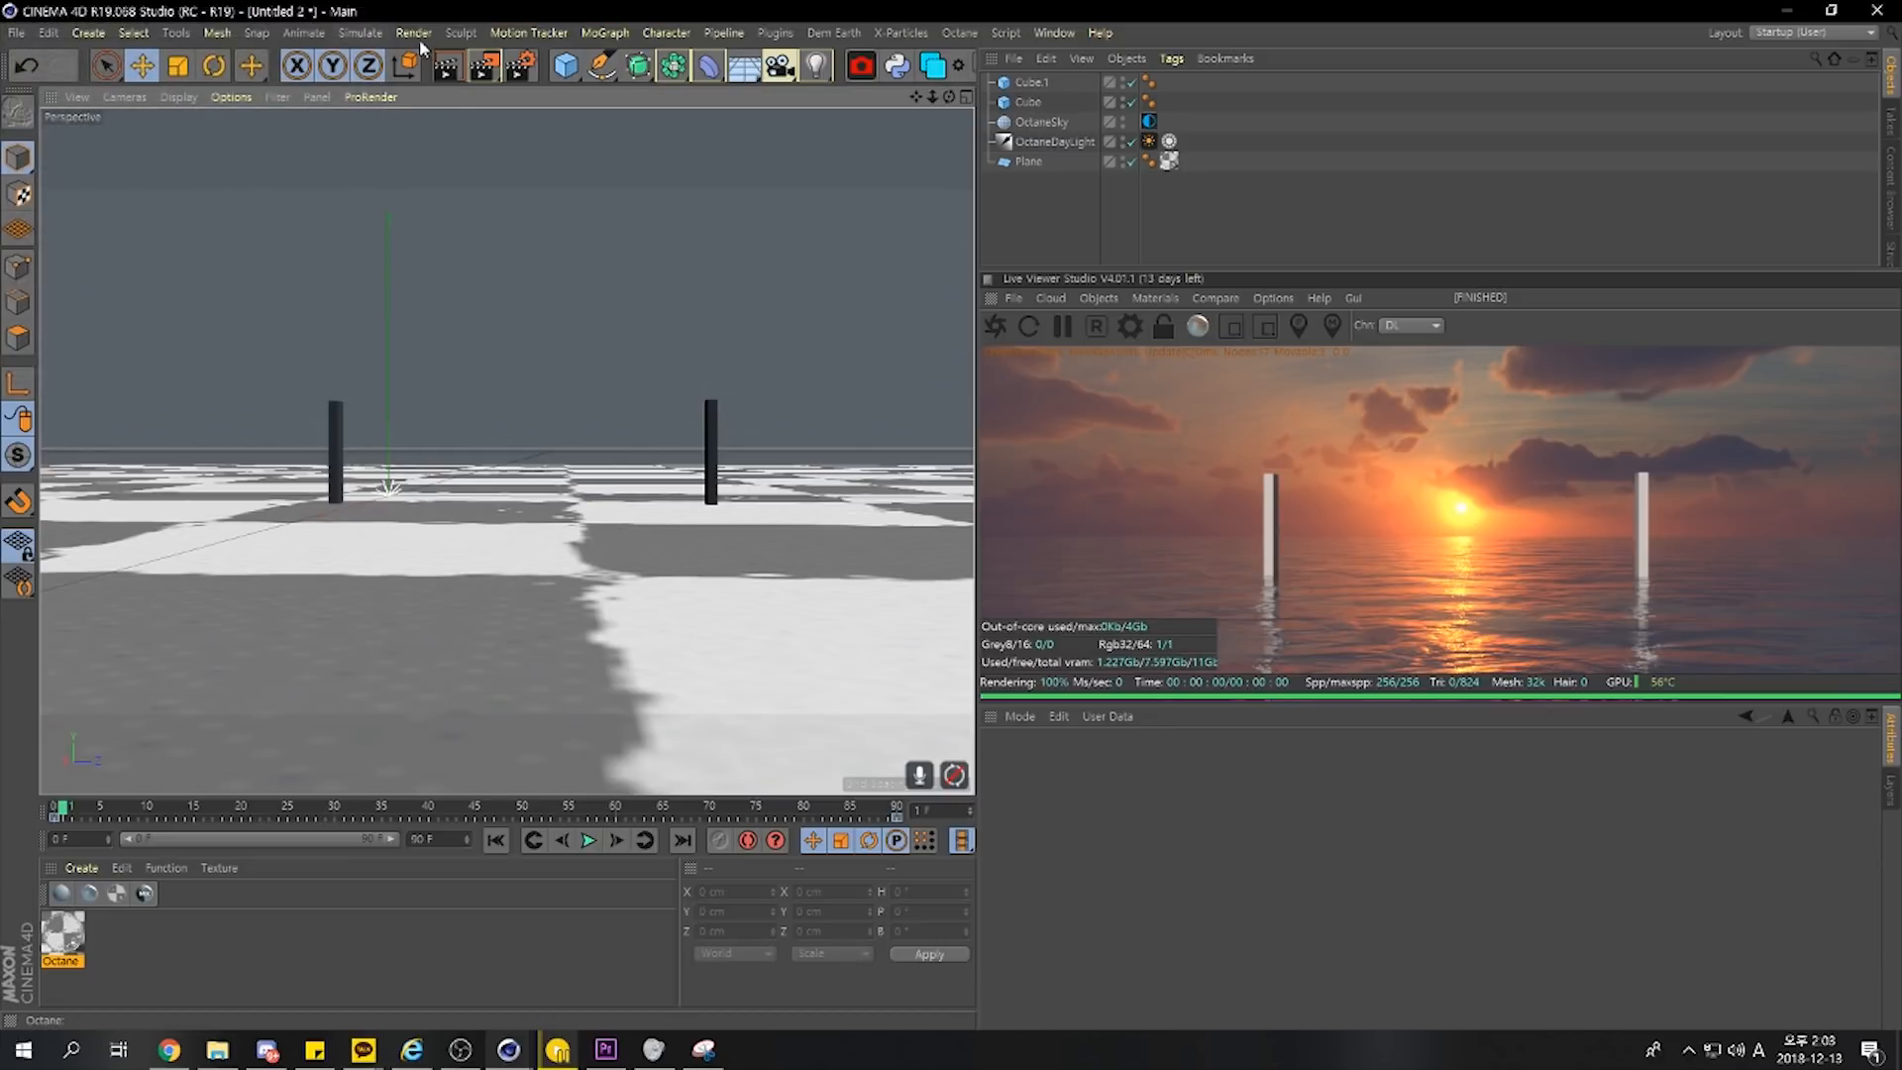
pyautogui.click(485, 68)
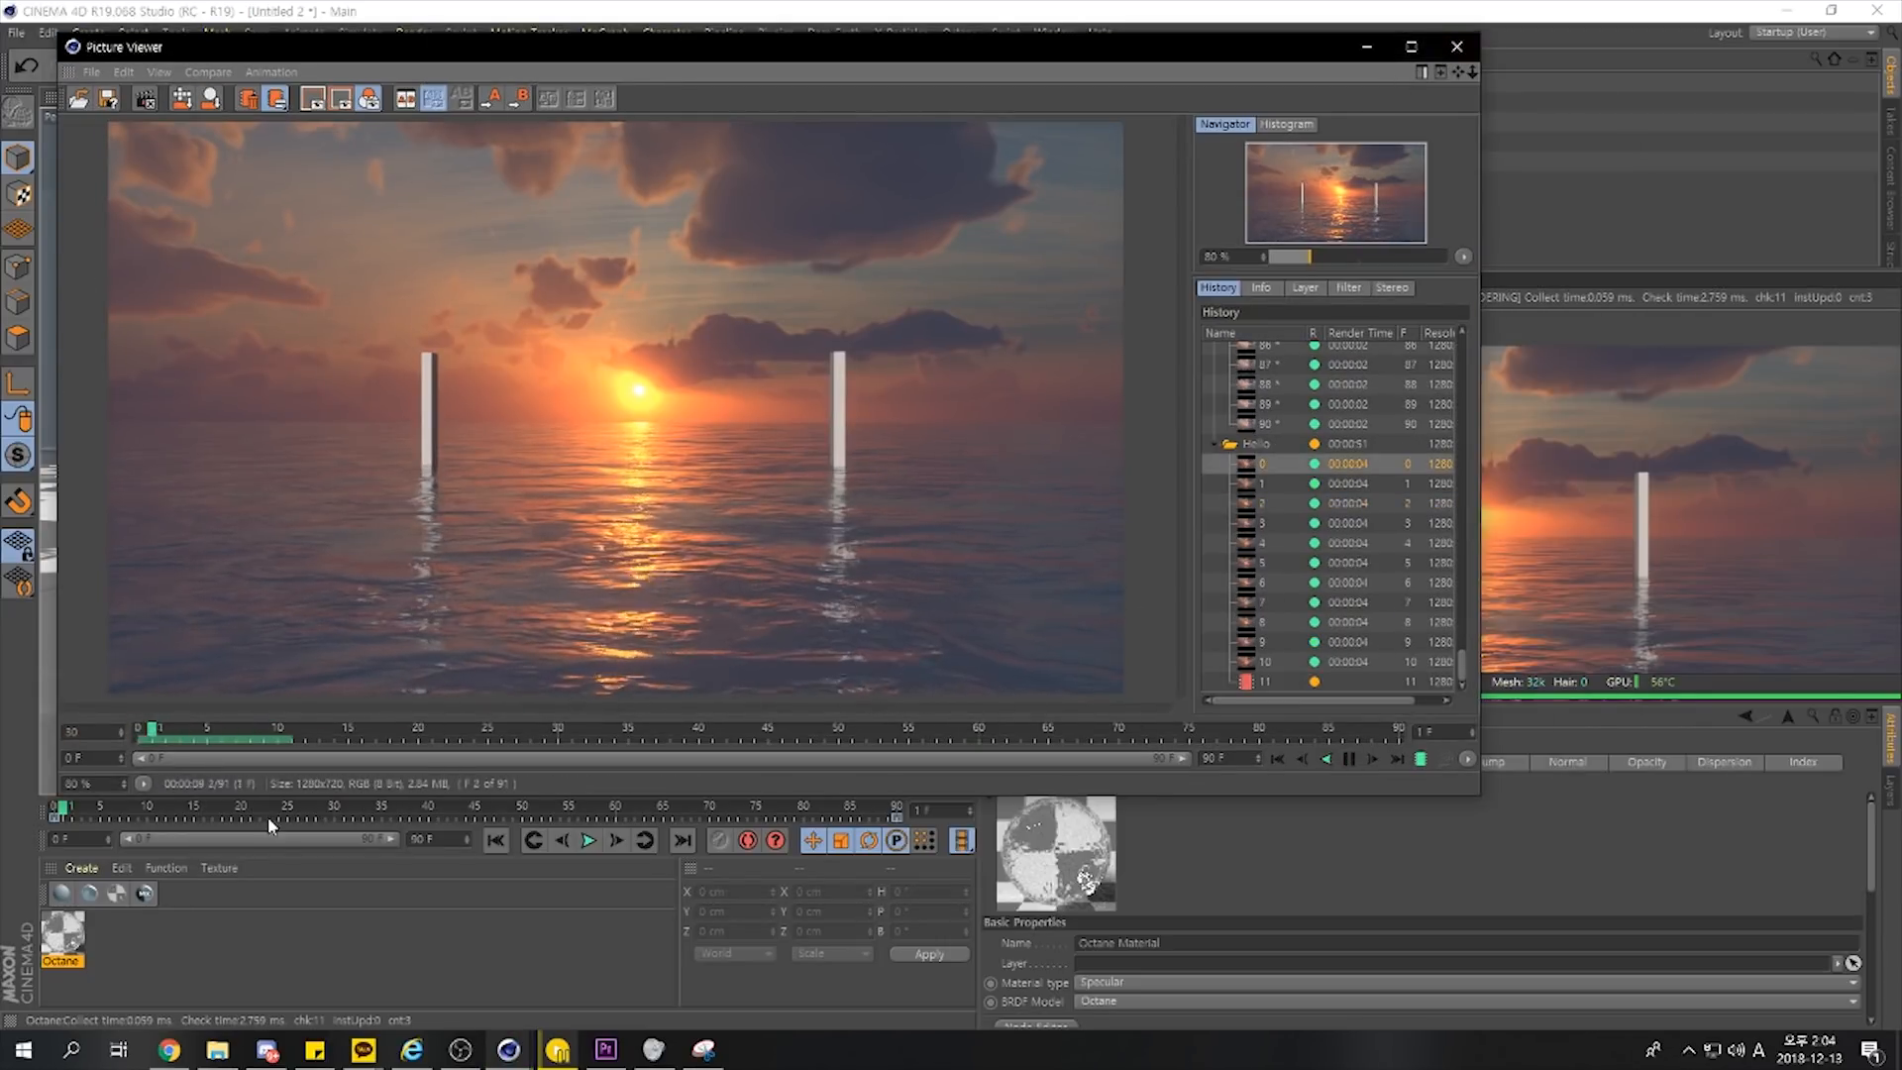
# Select an earlier rendered sequence in the Picture Viewer's history and scrub through its frames to frame 19
pyautogui.scroll(15, 1263, 475)
pyautogui.click(1255, 446)
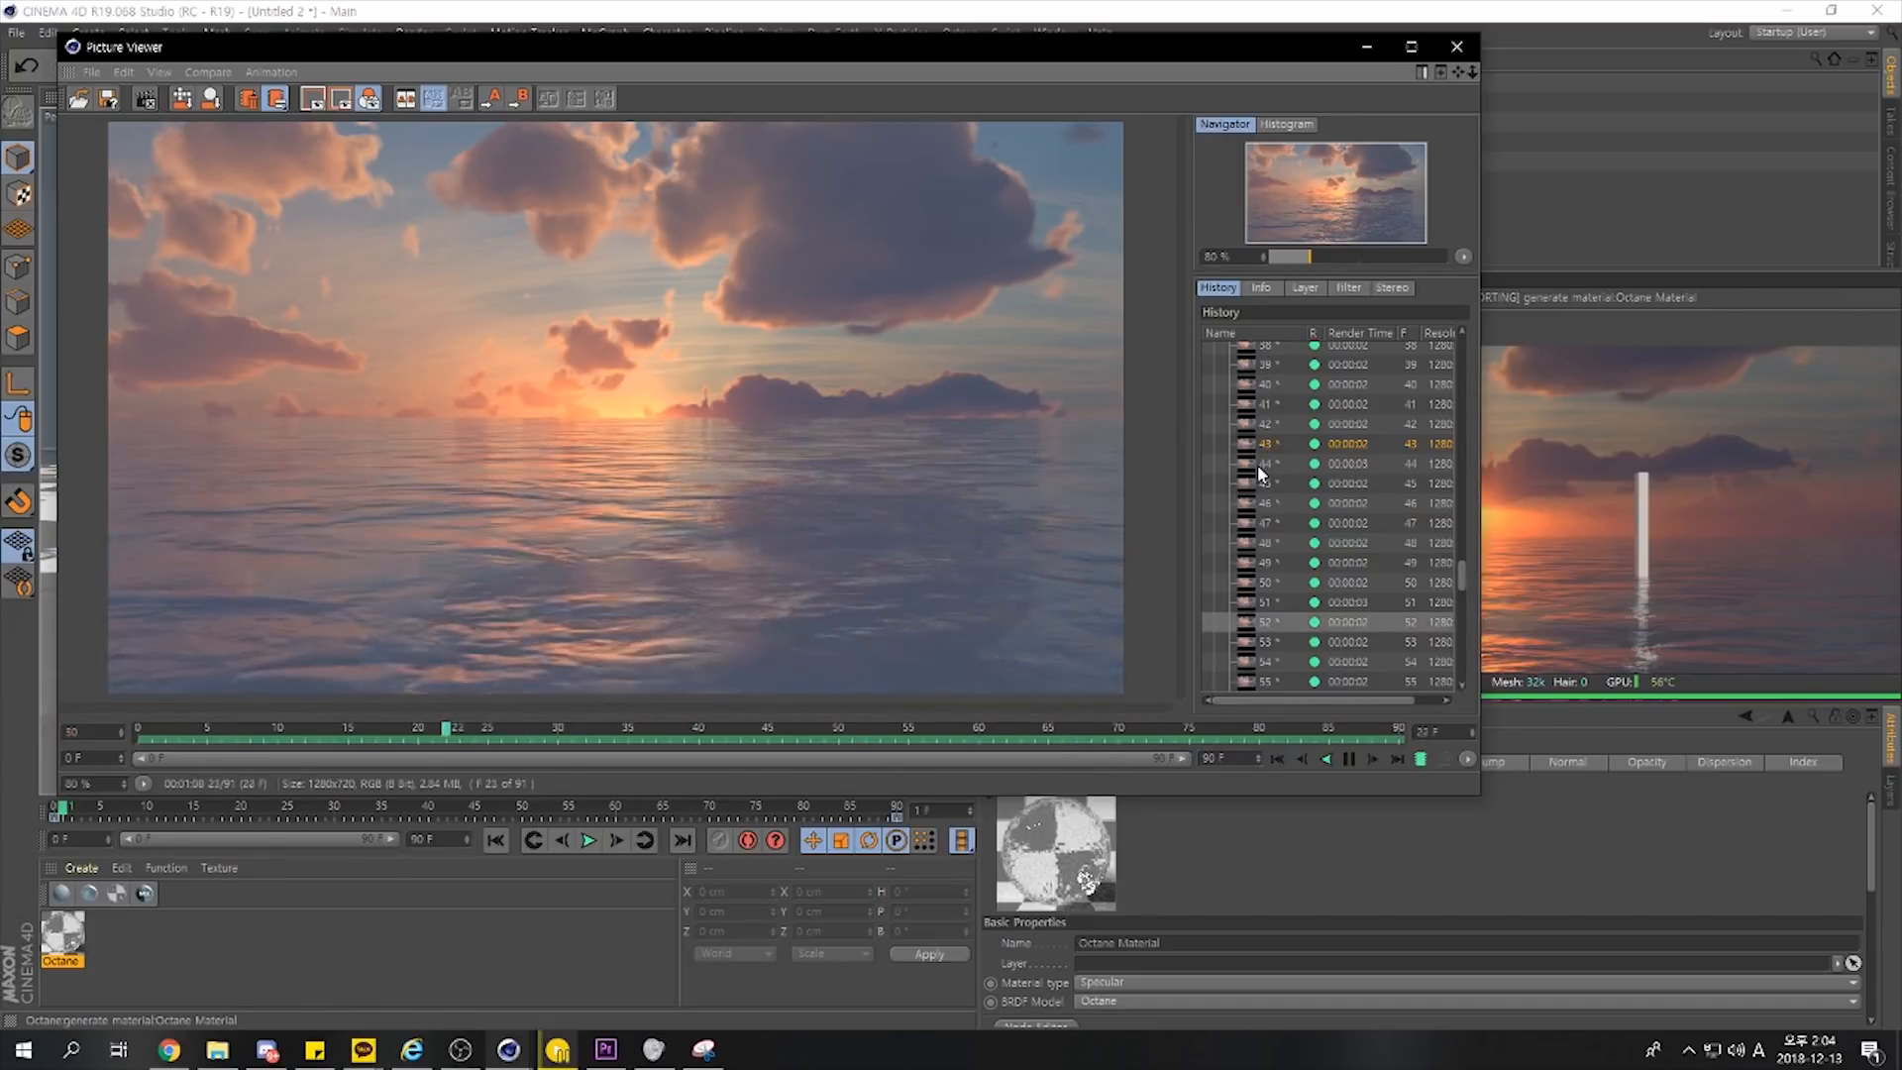
pyautogui.moveTo(579, 737); pyautogui.dragTo(408, 733)
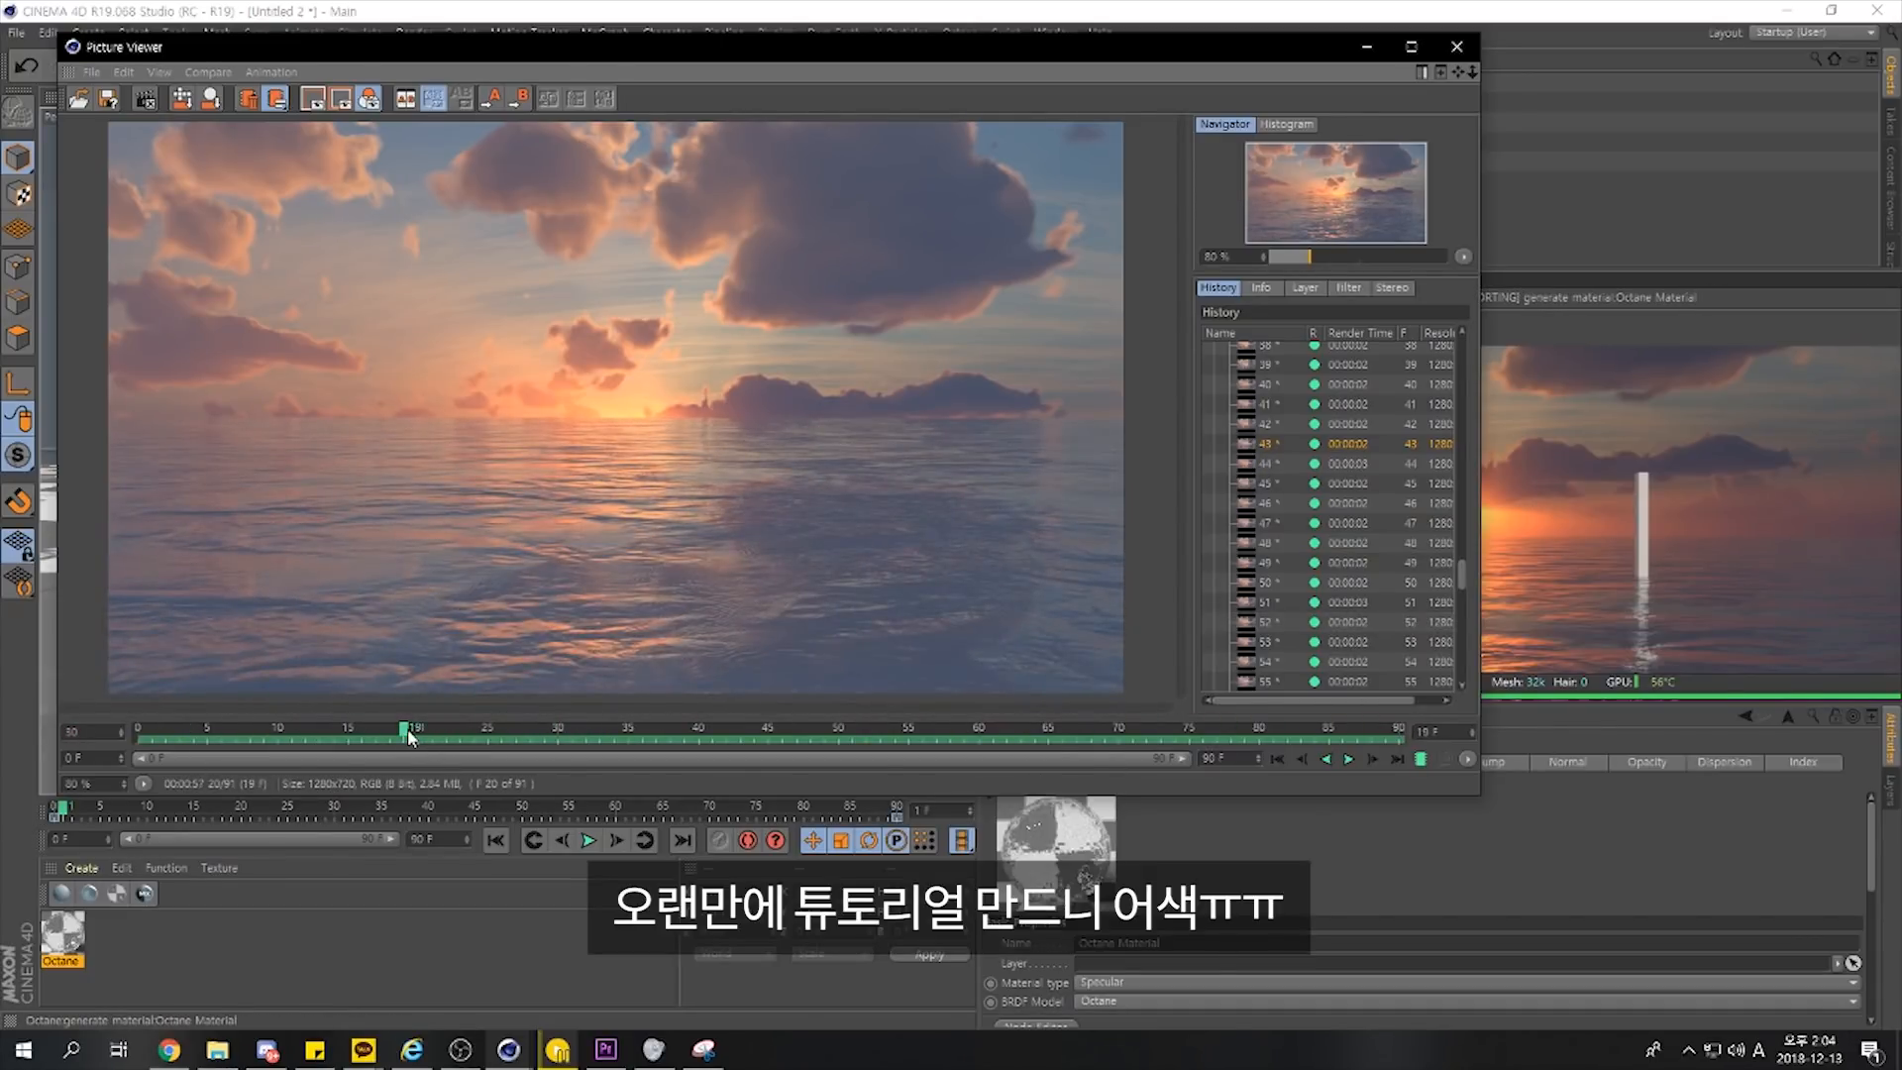